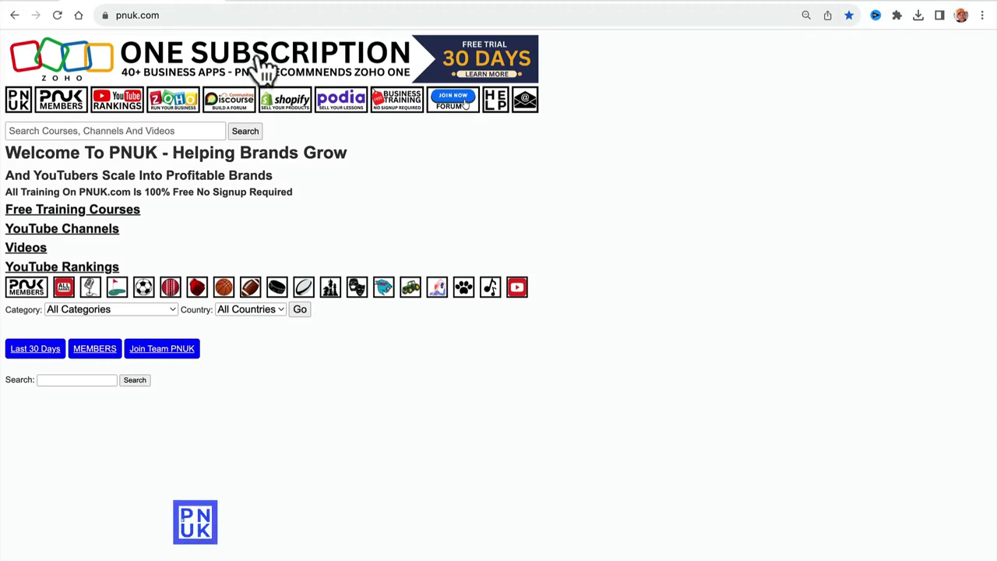
Switch between the pnuk.com and team.pnuk.com tabs, settling on the Team PNUK join page.
{"action": "left_click", "coordinate": [289, 6]}
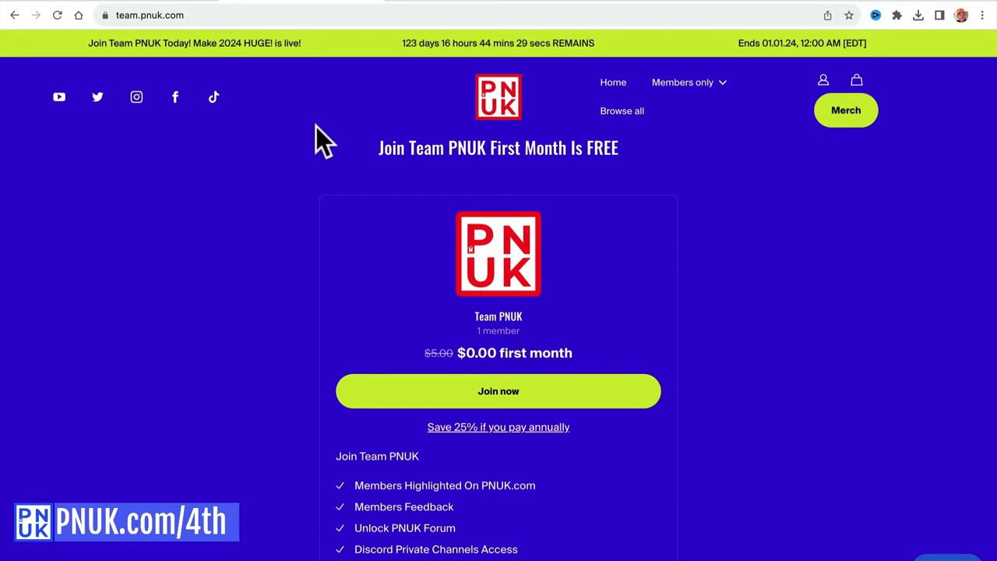
{"action": "left_click", "coordinate": [165, 7]}
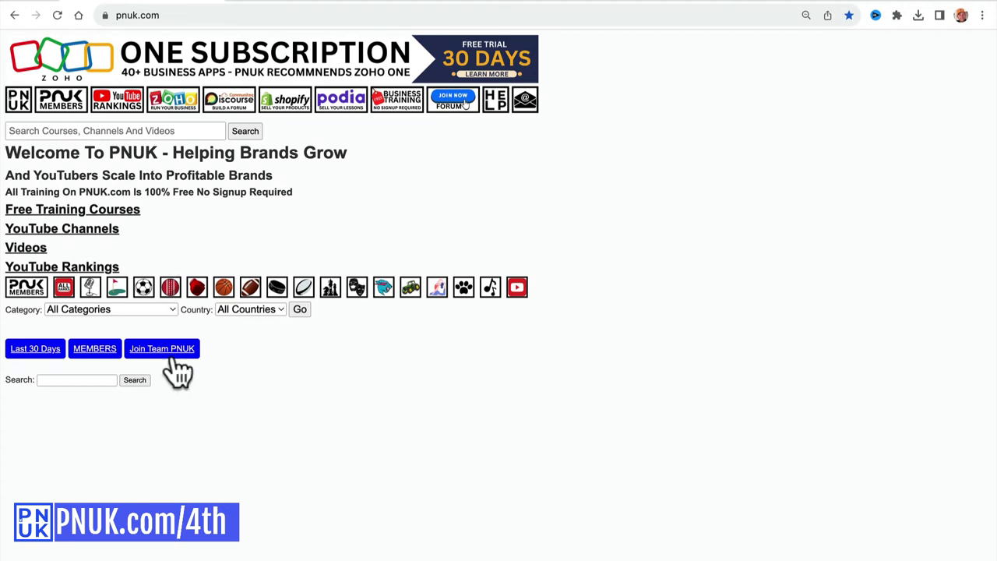
{"action": "left_click", "coordinate": [302, 5]}
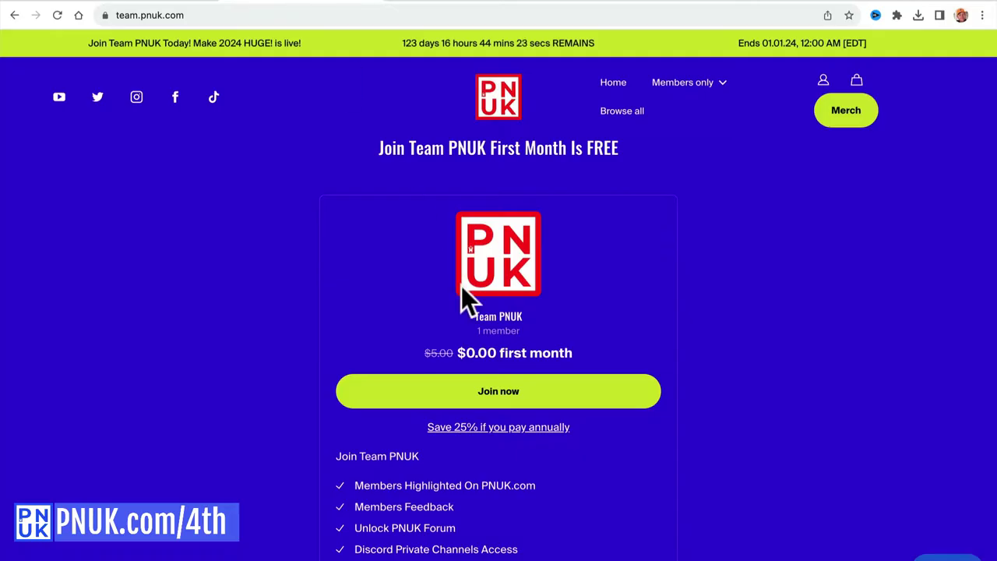
Scroll through the Team PNUK offer, first month $0.00 instead of $5.00, and back up.
{"action": "scroll", "coordinate": [548, 412], "scroll_direction": "down", "scroll_amount": 1}
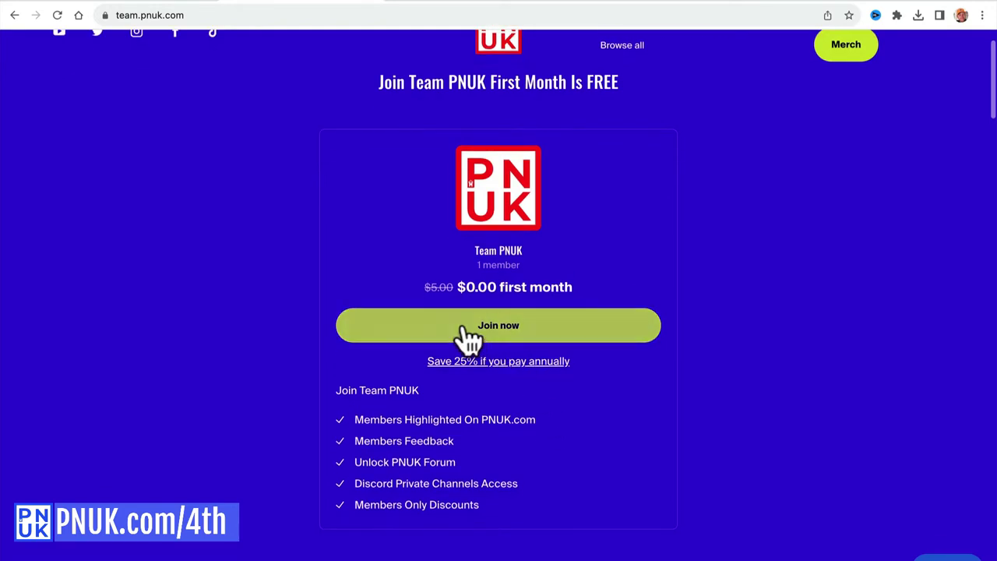
{"action": "scroll", "coordinate": [573, 380], "scroll_direction": "down", "scroll_amount": 7}
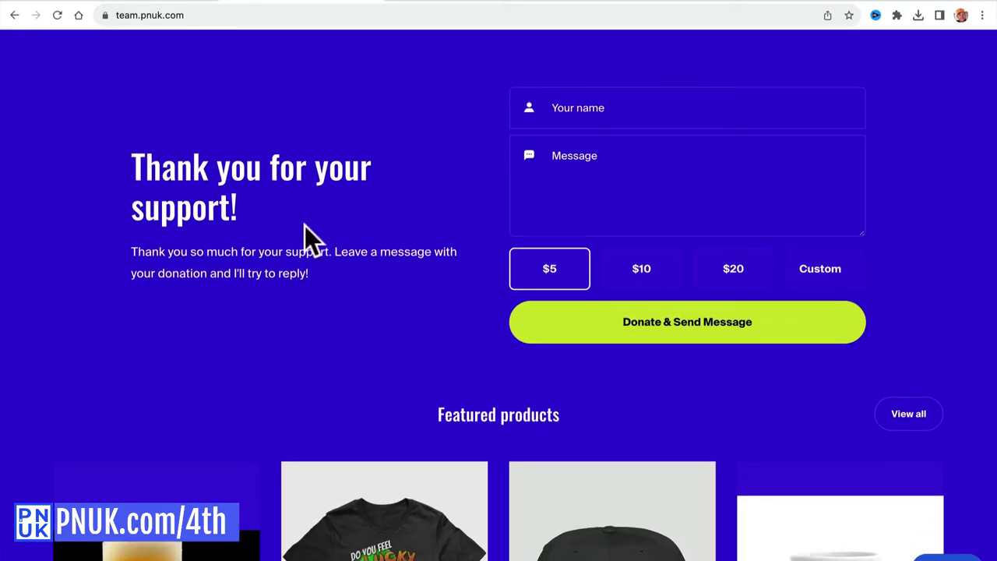
{"action": "scroll", "coordinate": [467, 308], "scroll_direction": "down", "scroll_amount": 4}
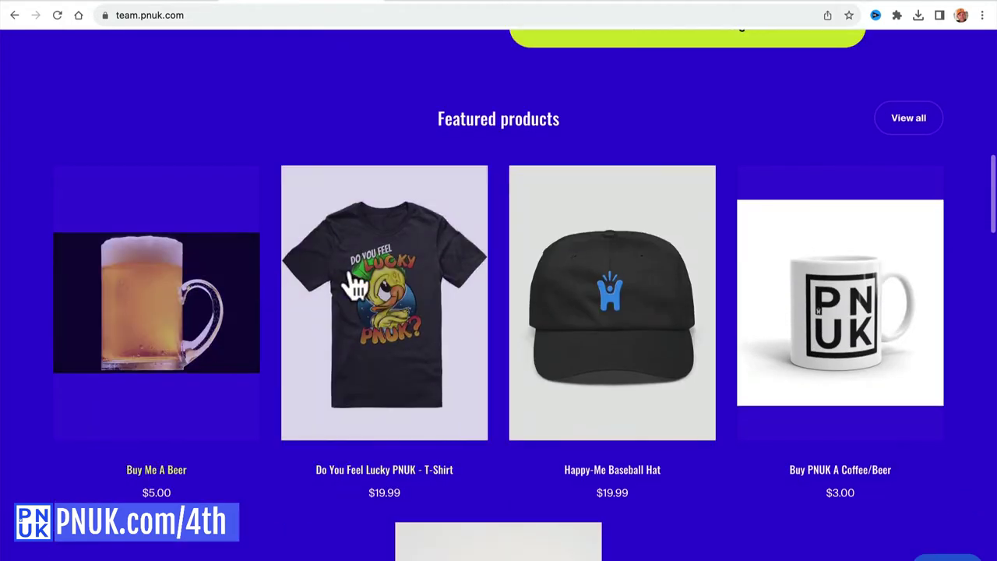
{"action": "scroll", "coordinate": [408, 274], "scroll_direction": "down", "scroll_amount": 4}
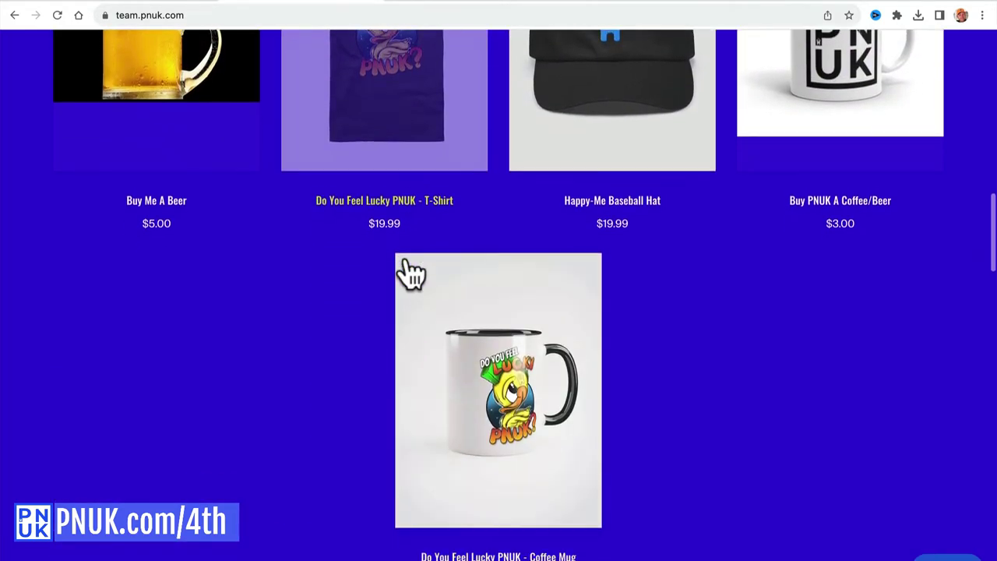
{"action": "scroll", "coordinate": [454, 329], "scroll_direction": "down", "scroll_amount": 6}
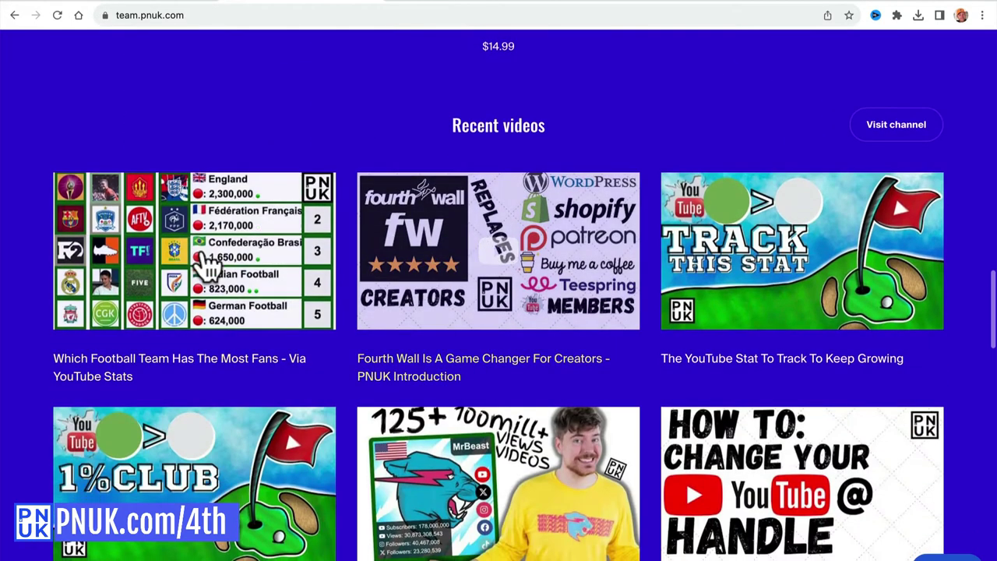
{"action": "scroll", "coordinate": [344, 358], "scroll_direction": "down", "scroll_amount": 10}
{"action": "scroll", "coordinate": [345, 358], "scroll_direction": "down", "scroll_amount": 4}
{"action": "scroll", "coordinate": [467, 448], "scroll_direction": "up", "scroll_amount": 18}
{"action": "scroll", "coordinate": [471, 442], "scroll_direction": "up", "scroll_amount": 12}
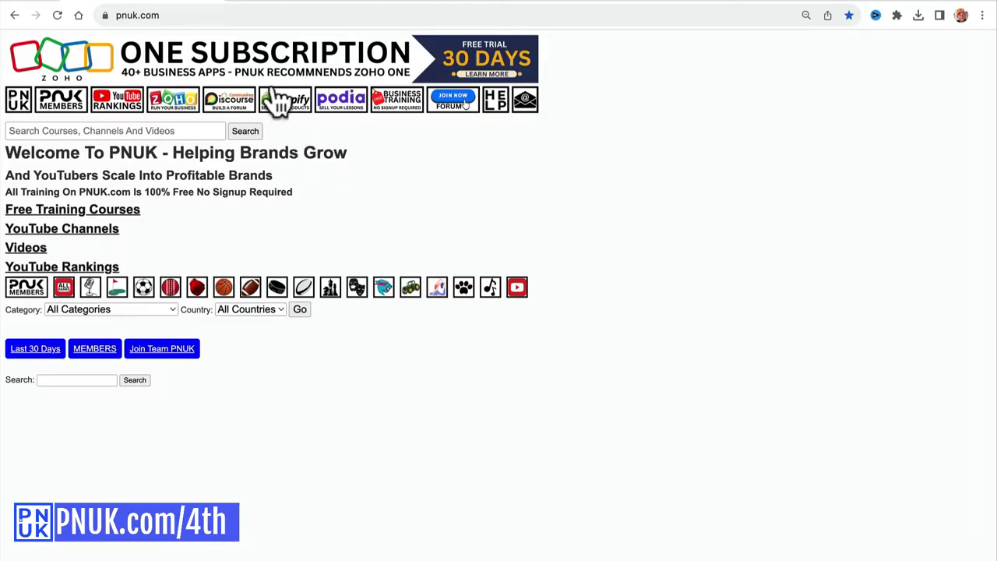
Load pnuk.com/4th and follow its Pricing link to Fourthwall's Pricing for creators page.
{"action": "left_click", "coordinate": [219, 13]}
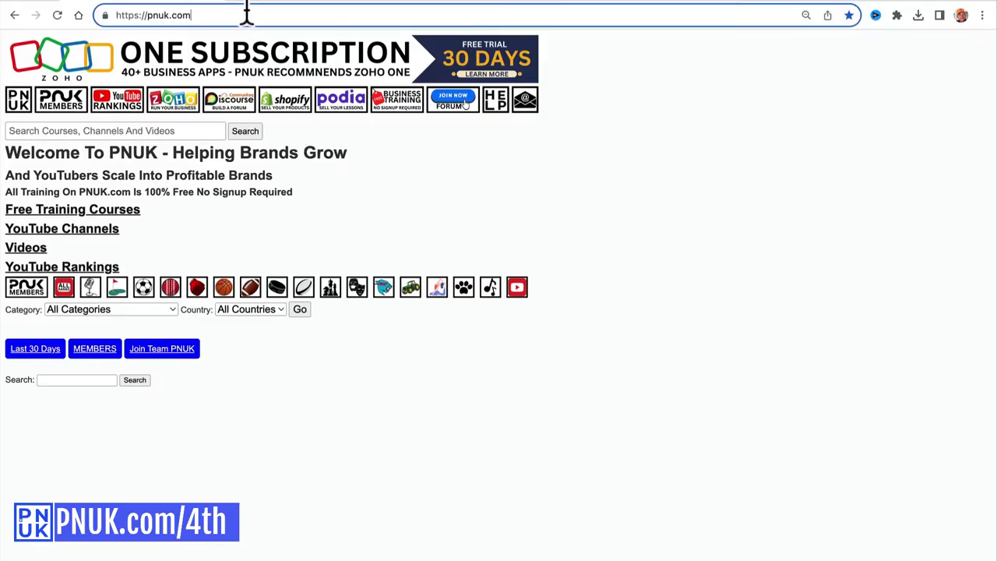
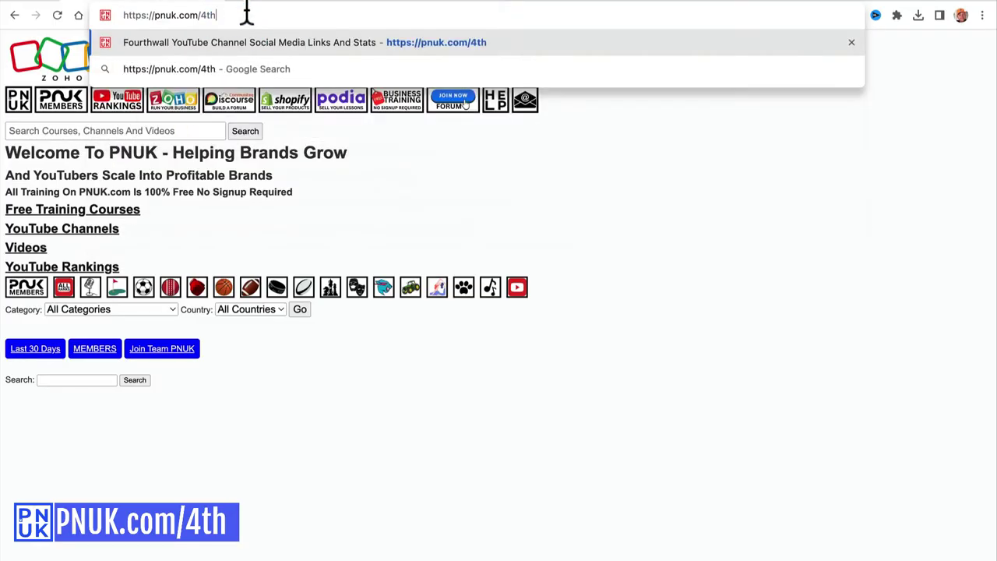
{"action": "key", "text": "Return"}
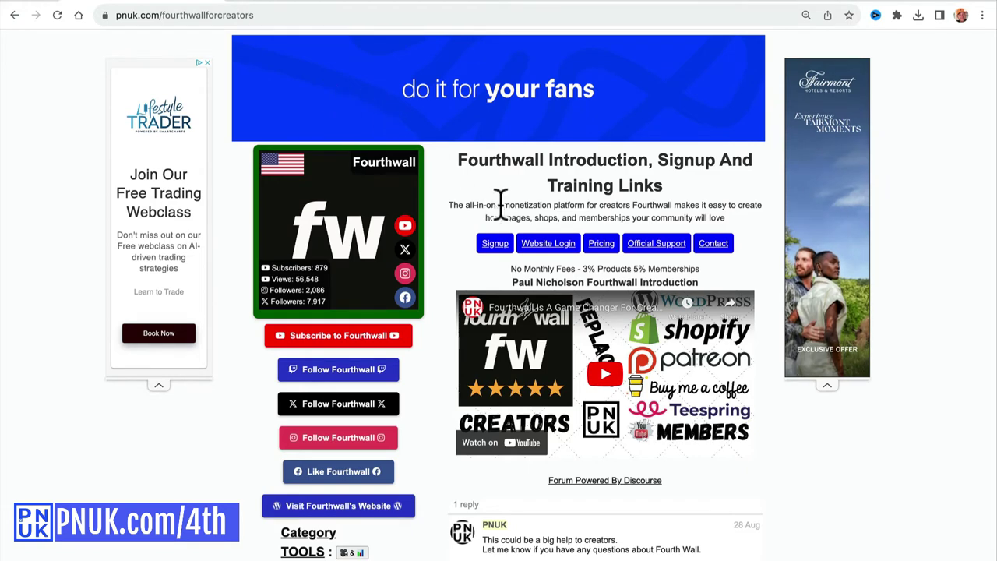
{"action": "left_click", "coordinate": [598, 244]}
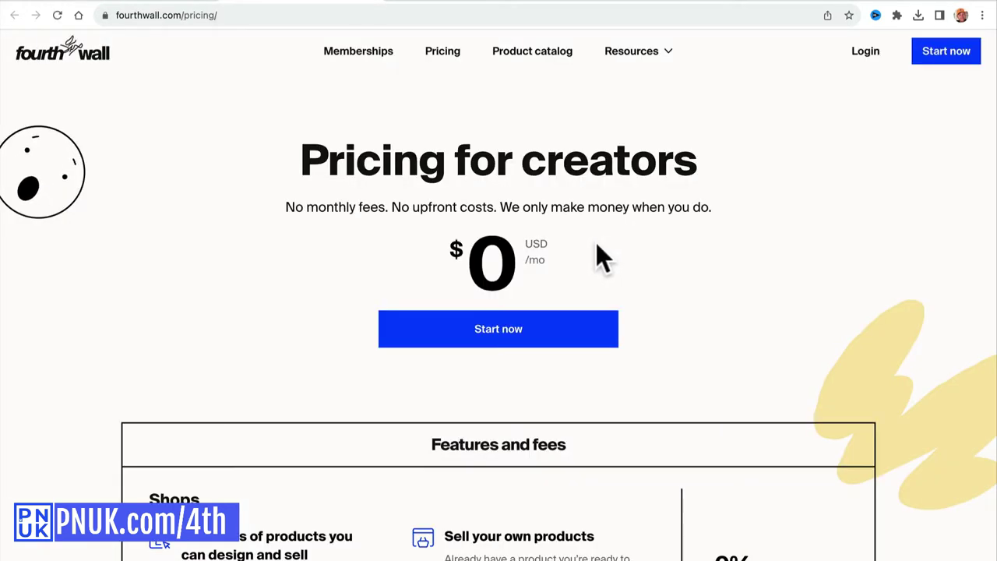
Highlight the 0% physical products fee and the 3% digital products fee.
{"action": "scroll", "coordinate": [600, 257], "scroll_direction": "down", "scroll_amount": 3}
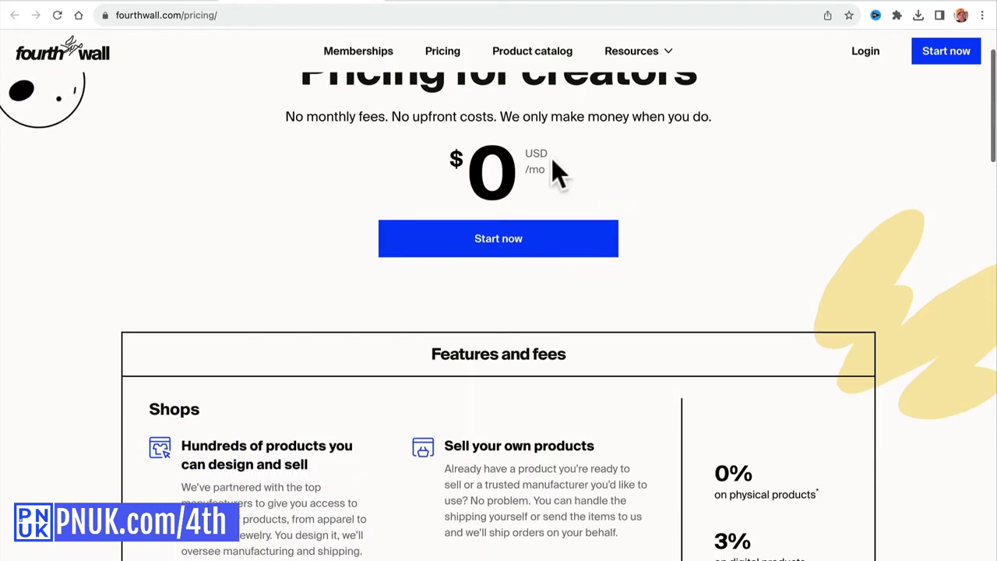
{"action": "scroll", "coordinate": [519, 198], "scroll_direction": "down", "scroll_amount": 5}
{"action": "scroll", "coordinate": [720, 194], "scroll_direction": "up", "scroll_amount": 1}
{"action": "left_click_drag", "start_coordinate": [714, 181], "coordinate": [814, 181]}
{"action": "left_click_drag", "start_coordinate": [716, 160], "coordinate": [761, 160]}
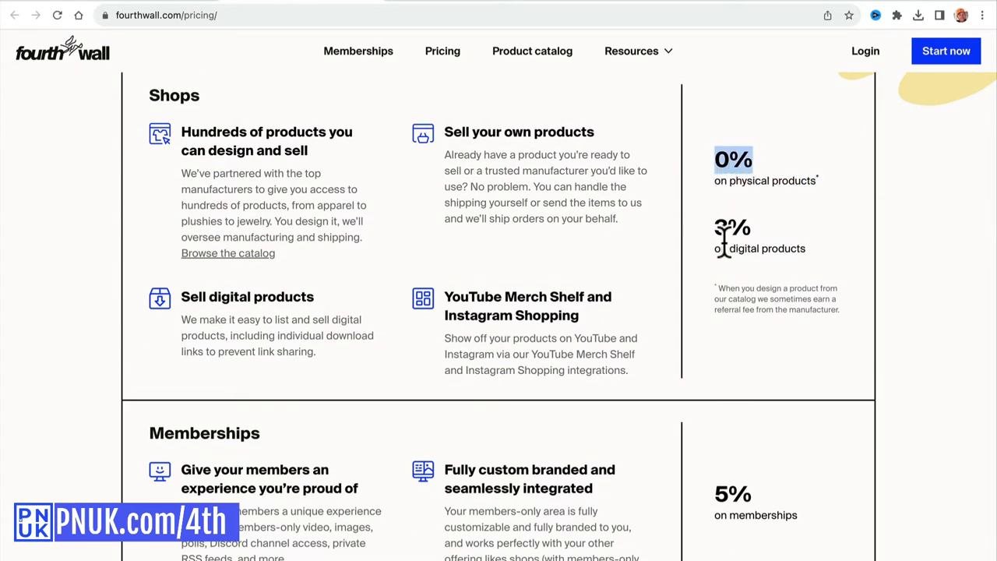
{"action": "left_click_drag", "start_coordinate": [715, 248], "coordinate": [800, 249]}
{"action": "left_click_drag", "start_coordinate": [716, 234], "coordinate": [791, 242]}
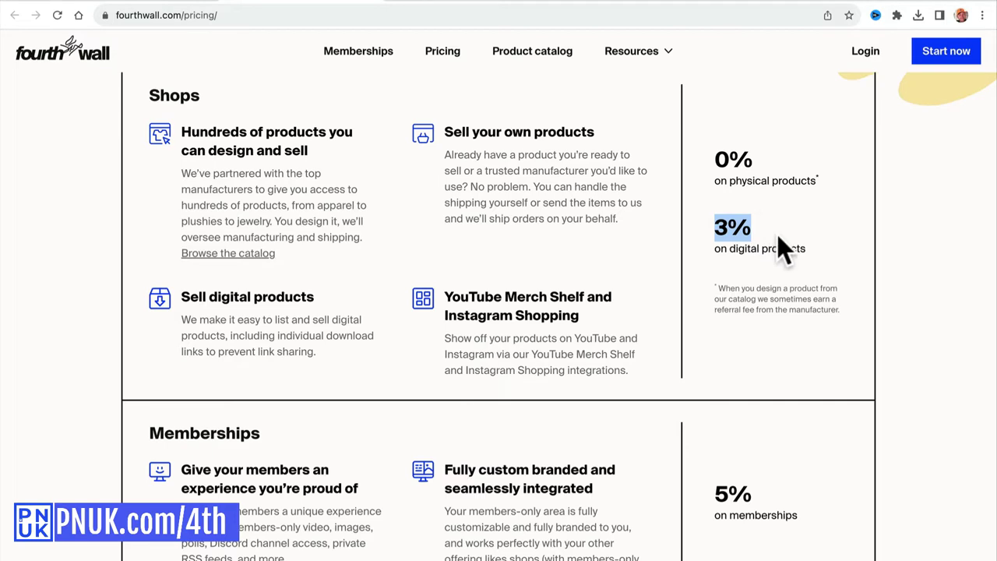
Highlight the 5% fee on memberships.
{"action": "scroll", "coordinate": [779, 249], "scroll_direction": "down", "scroll_amount": 5}
{"action": "scroll", "coordinate": [779, 249], "scroll_direction": "up", "scroll_amount": 1}
{"action": "left_click_drag", "start_coordinate": [714, 176], "coordinate": [797, 176]}
{"action": "left_click_drag", "start_coordinate": [716, 154], "coordinate": [753, 151]}
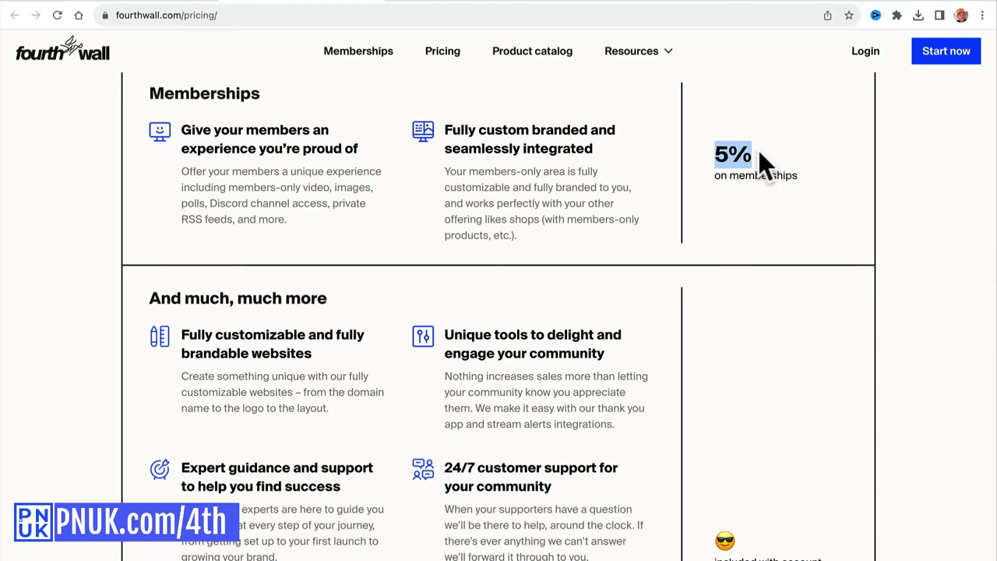
Scroll down the pricing page to the FAQ section.
{"action": "scroll", "coordinate": [758, 153], "scroll_direction": "up", "scroll_amount": 1}
{"action": "scroll", "coordinate": [759, 152], "scroll_direction": "down", "scroll_amount": 2}
{"action": "scroll", "coordinate": [761, 153], "scroll_direction": "down", "scroll_amount": 1}
{"action": "scroll", "coordinate": [760, 153], "scroll_direction": "up", "scroll_amount": 6}
{"action": "scroll", "coordinate": [759, 153], "scroll_direction": "up", "scroll_amount": 1}
{"action": "scroll", "coordinate": [759, 152], "scroll_direction": "down", "scroll_amount": 6}
{"action": "scroll", "coordinate": [757, 159], "scroll_direction": "down", "scroll_amount": 1}
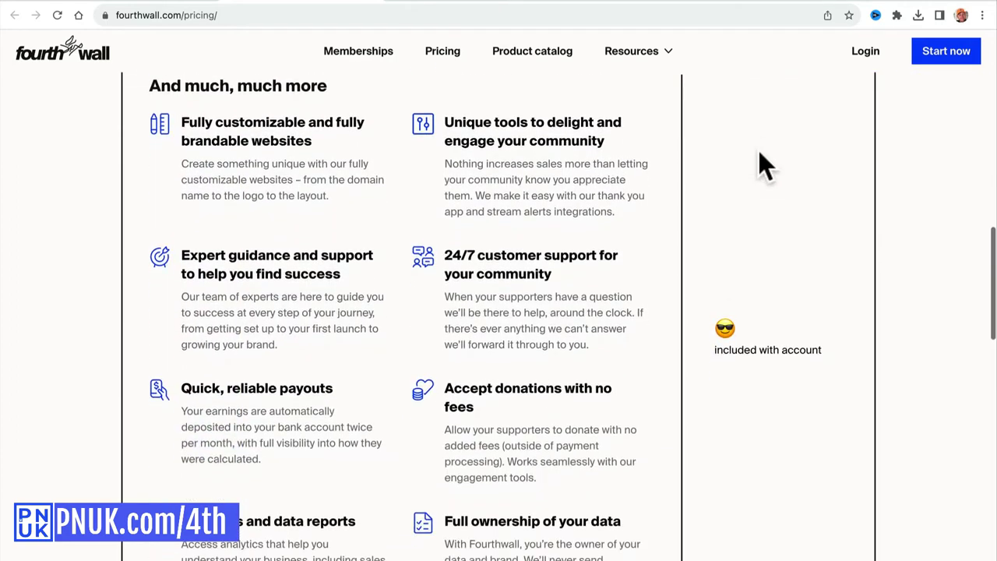
{"action": "scroll", "coordinate": [776, 261], "scroll_direction": "down", "scroll_amount": 8}
{"action": "scroll", "coordinate": [777, 261], "scroll_direction": "down", "scroll_amount": 2}
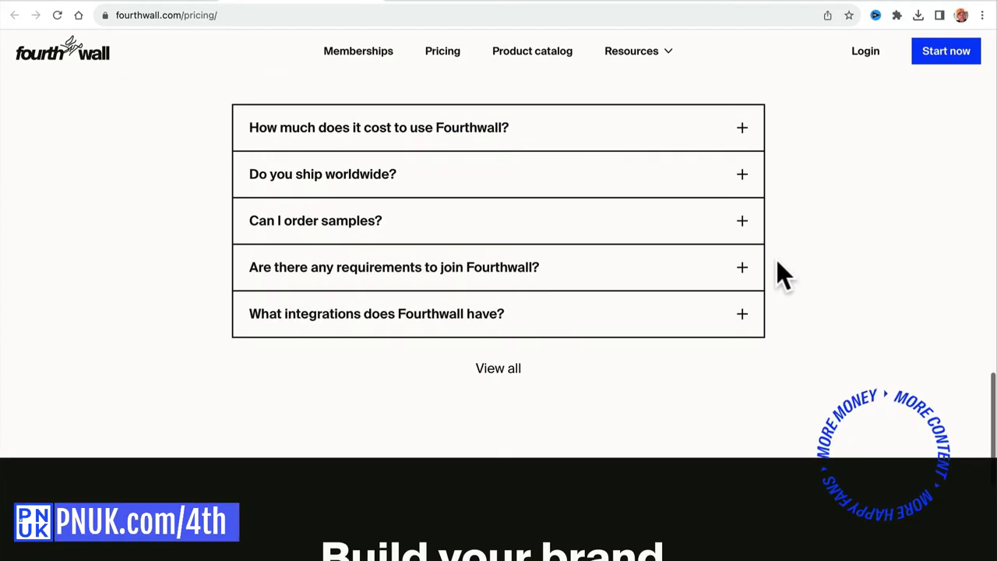
Expand the join-requirements FAQ and highlight the Twitch, YouTube and Twitter follower thresholds.
{"action": "left_click", "coordinate": [738, 271]}
{"action": "scroll", "coordinate": [732, 288], "scroll_direction": "down", "scroll_amount": 2}
{"action": "scroll", "coordinate": [555, 253], "scroll_direction": "up", "scroll_amount": 5}
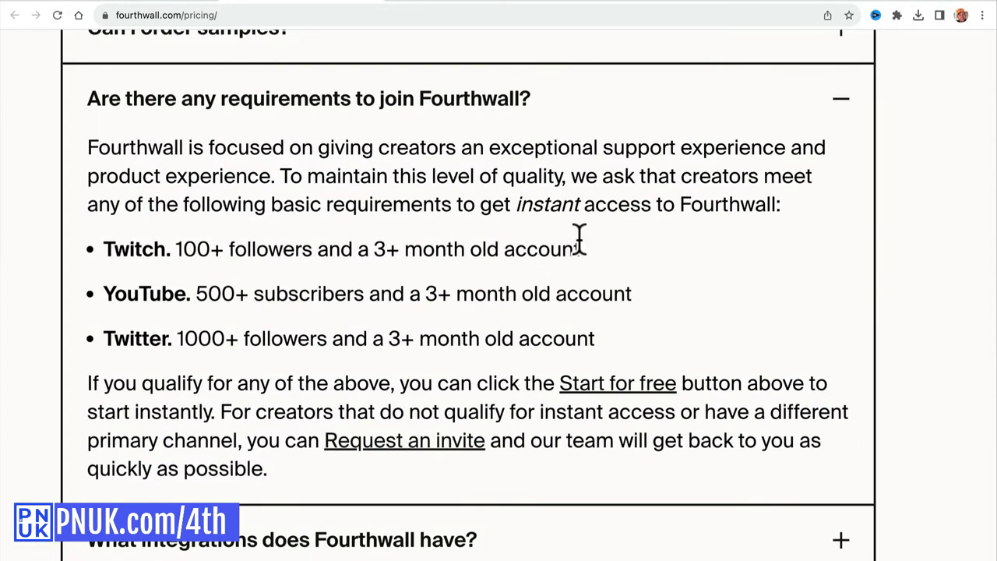
{"action": "left_click_drag", "start_coordinate": [102, 249], "coordinate": [607, 243]}
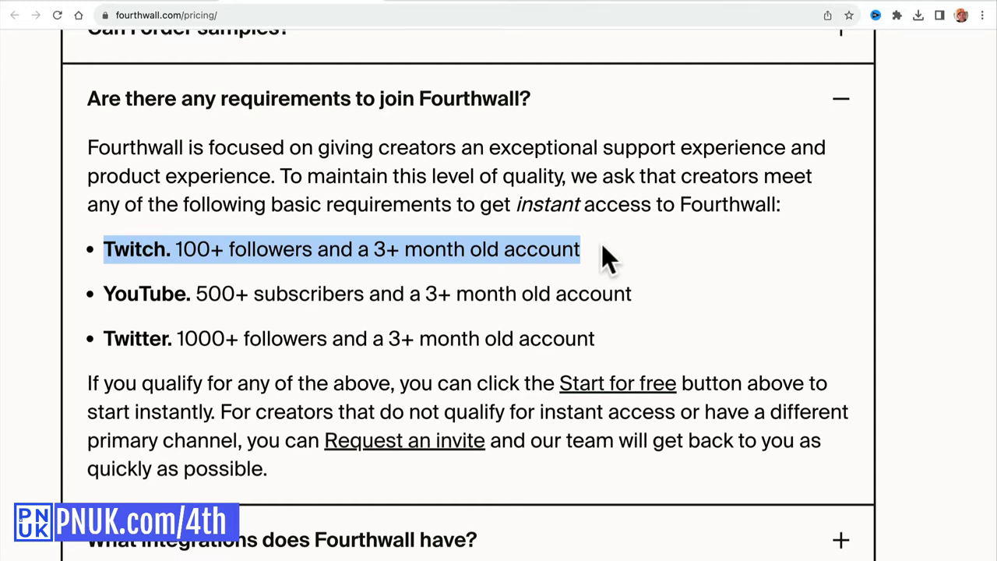
{"action": "left_click_drag", "start_coordinate": [115, 296], "coordinate": [623, 304]}
{"action": "left_click", "coordinate": [104, 296], "text": "shift"}
{"action": "left_click", "coordinate": [103, 296]}
{"action": "triple_click", "coordinate": [651, 302]}
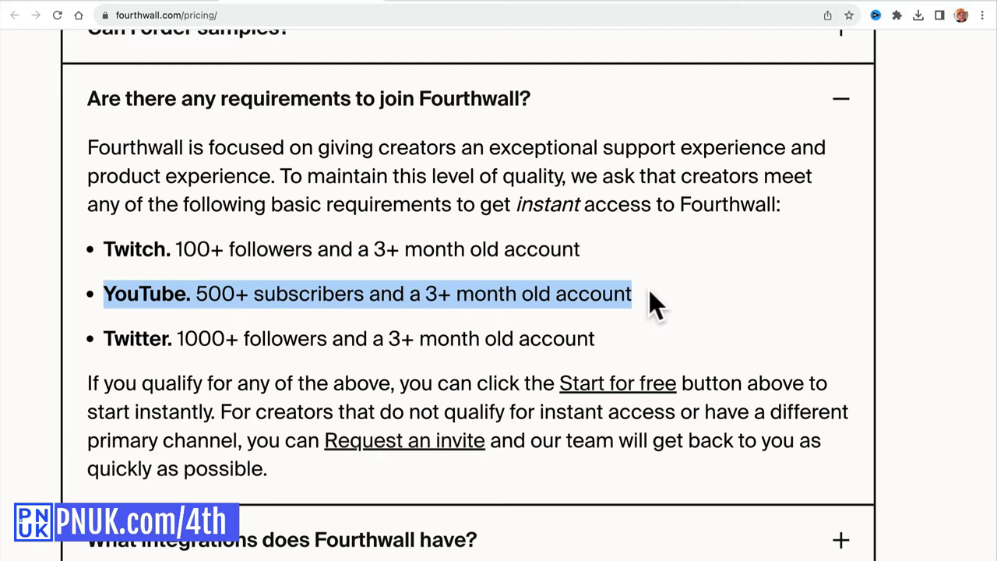
{"action": "left_click", "coordinate": [113, 339]}
{"action": "left_click_drag", "start_coordinate": [113, 339], "coordinate": [632, 343]}
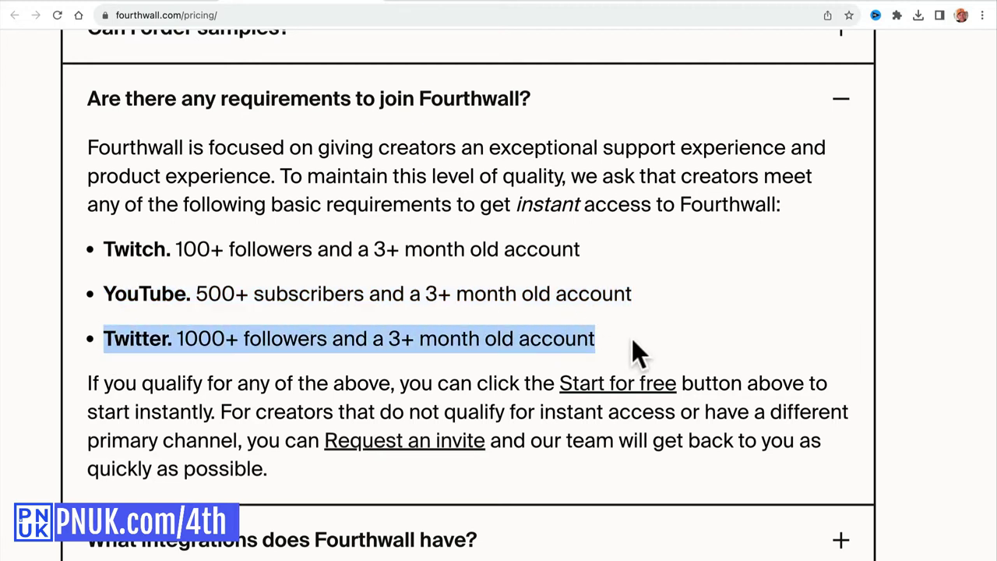
Restore normal page zoom and re-check the digital and physical products fee figures.
{"action": "key", "text": "ctrl+minus"}
{"action": "key", "text": "ctrl+minus"}
{"action": "scroll", "coordinate": [669, 314], "scroll_direction": "up", "scroll_amount": 5}
{"action": "scroll", "coordinate": [670, 316], "scroll_direction": "up", "scroll_amount": 10}
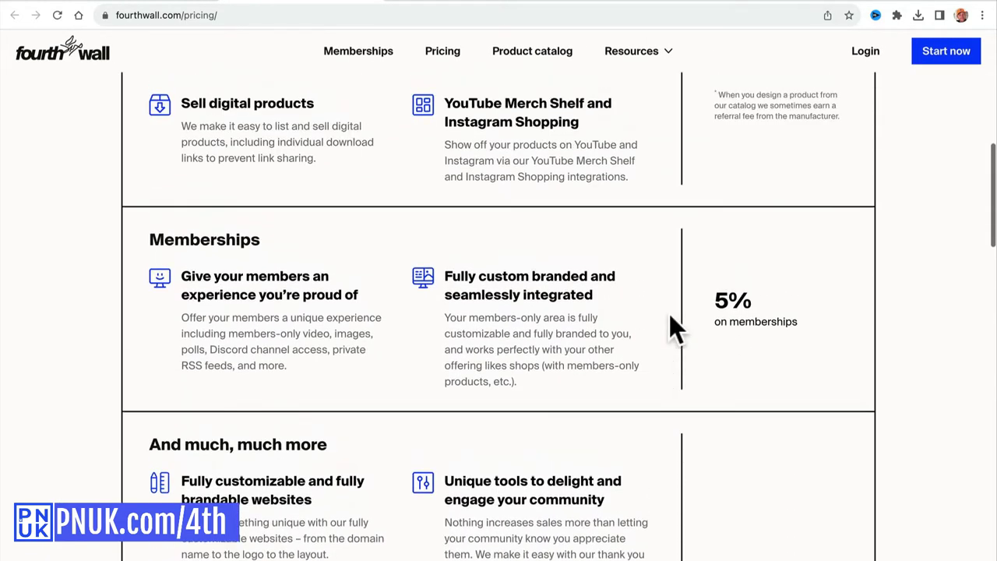
{"action": "left_click_drag", "start_coordinate": [714, 213], "coordinate": [774, 276]}
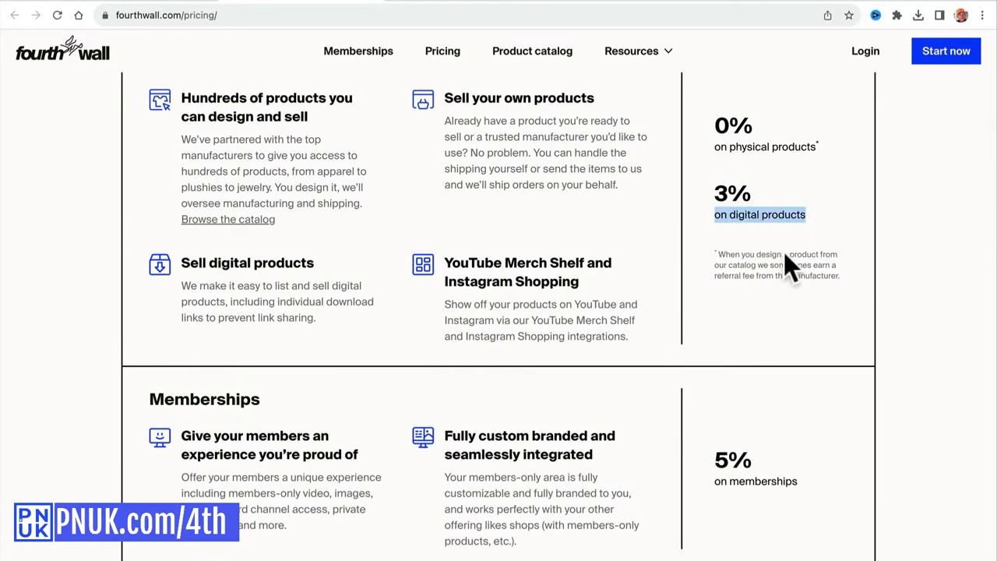
{"action": "left_click_drag", "start_coordinate": [713, 480], "coordinate": [802, 480]}
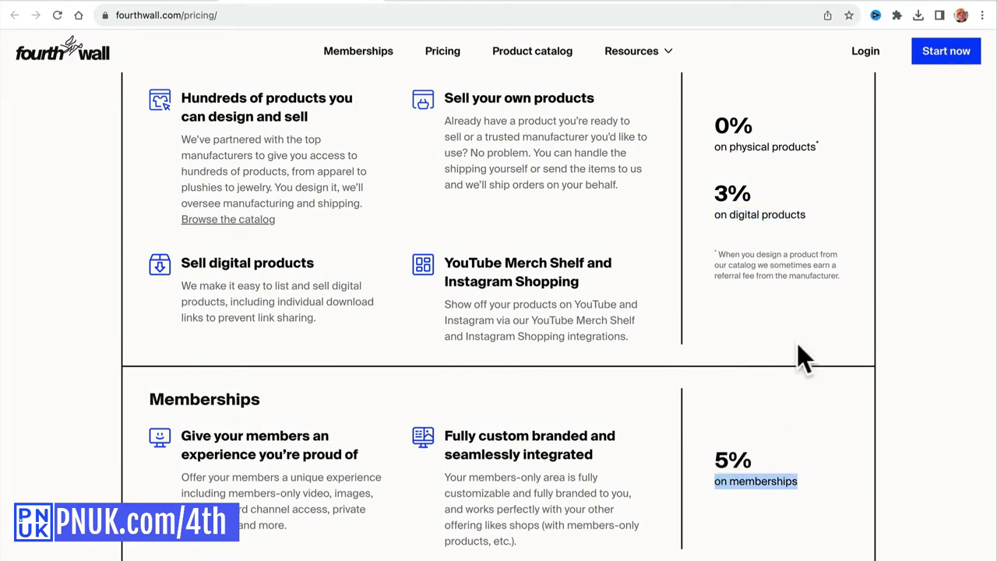
{"action": "scroll", "coordinate": [790, 311], "scroll_direction": "up", "scroll_amount": 2}
{"action": "left_click_drag", "start_coordinate": [713, 238], "coordinate": [831, 256]}
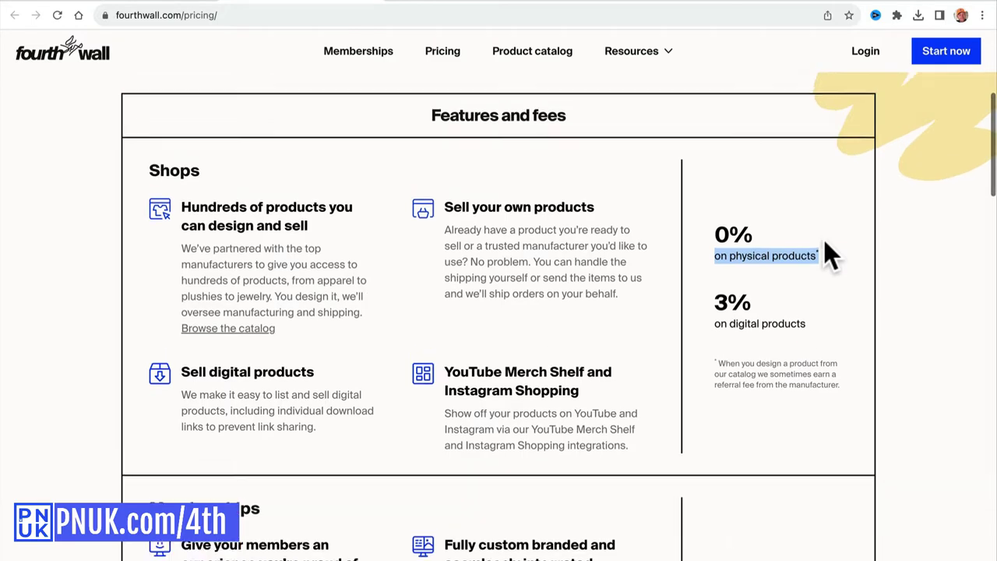
{"action": "scroll", "coordinate": [824, 242], "scroll_direction": "up", "scroll_amount": 3}
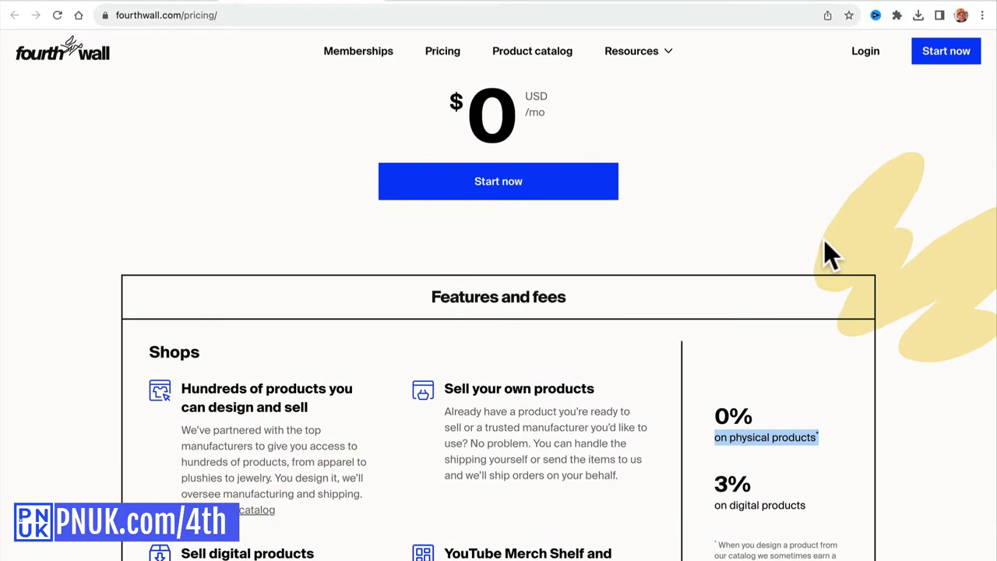
{"action": "scroll", "coordinate": [824, 242], "scroll_direction": "down", "scroll_amount": 20}
{"action": "scroll", "coordinate": [823, 241], "scroll_direction": "up", "scroll_amount": 3}
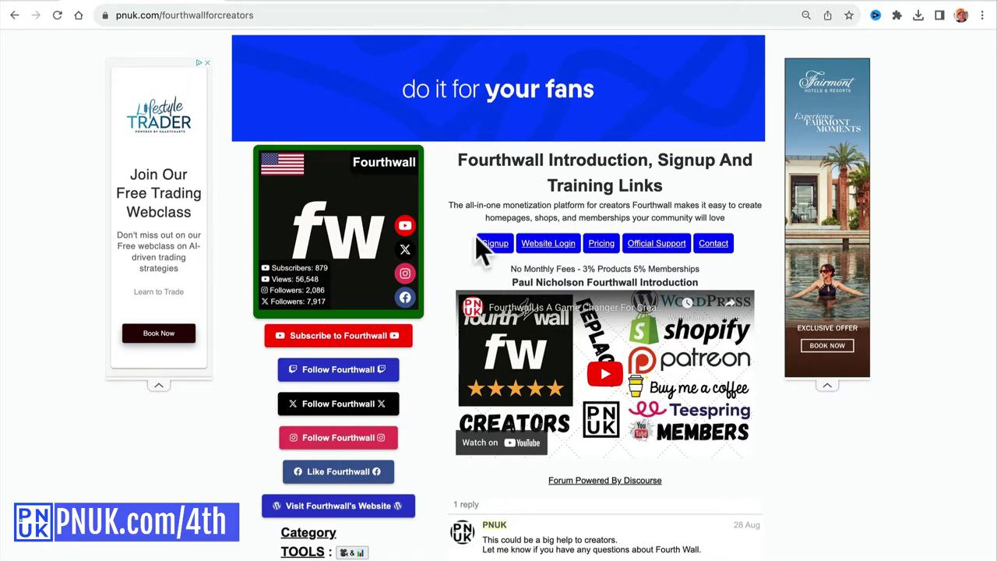
Follow PNUK's Signup link to Fourthwall's invite page, step 1 of 4.
{"action": "left_click", "coordinate": [499, 244]}
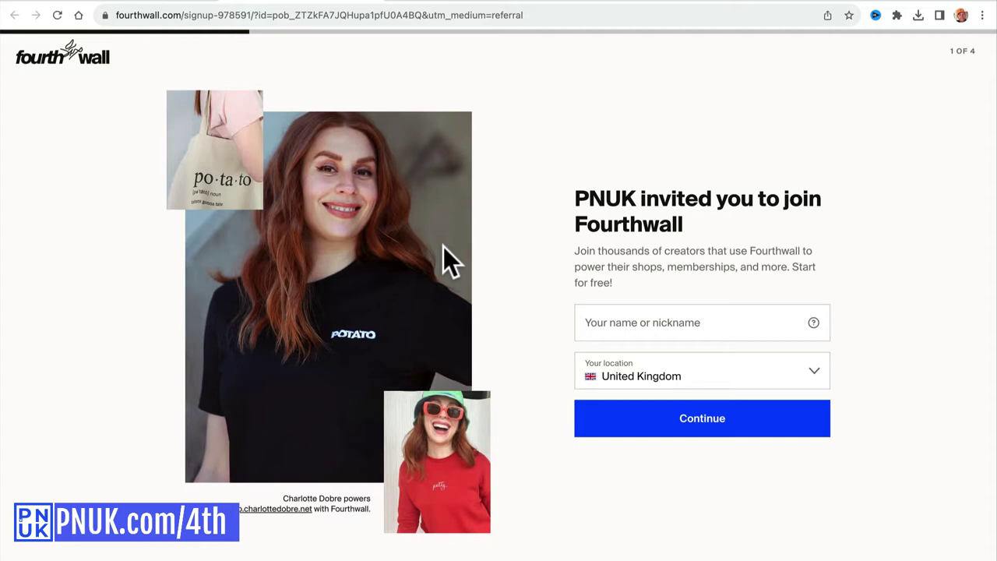
Enter your public name, keep United Kingdom as the location, and continue.
{"action": "left_click", "coordinate": [595, 325]}
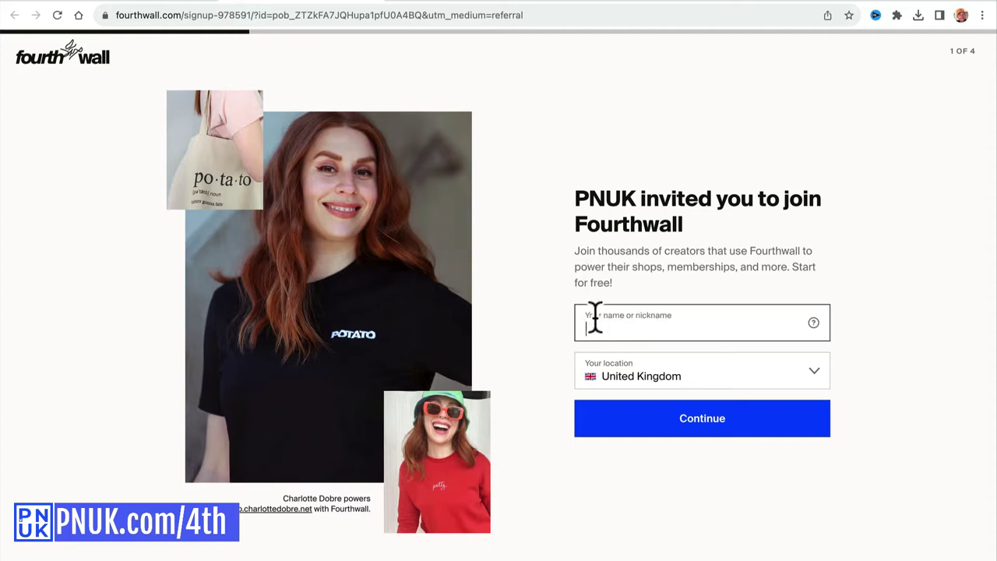
{"action": "mouse_move", "coordinate": [811, 327]}
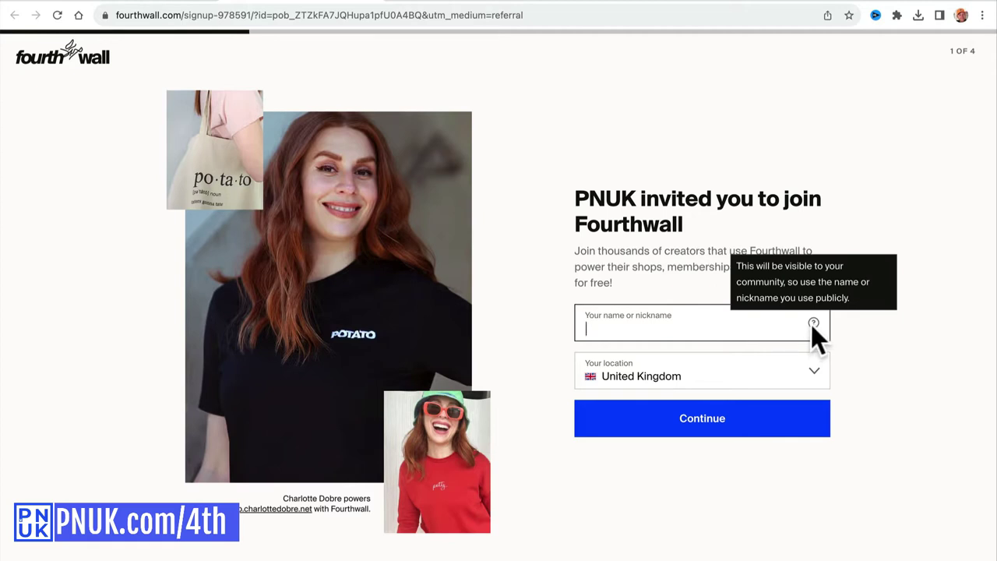
{"action": "type", "text": "Paul Nicholson"}
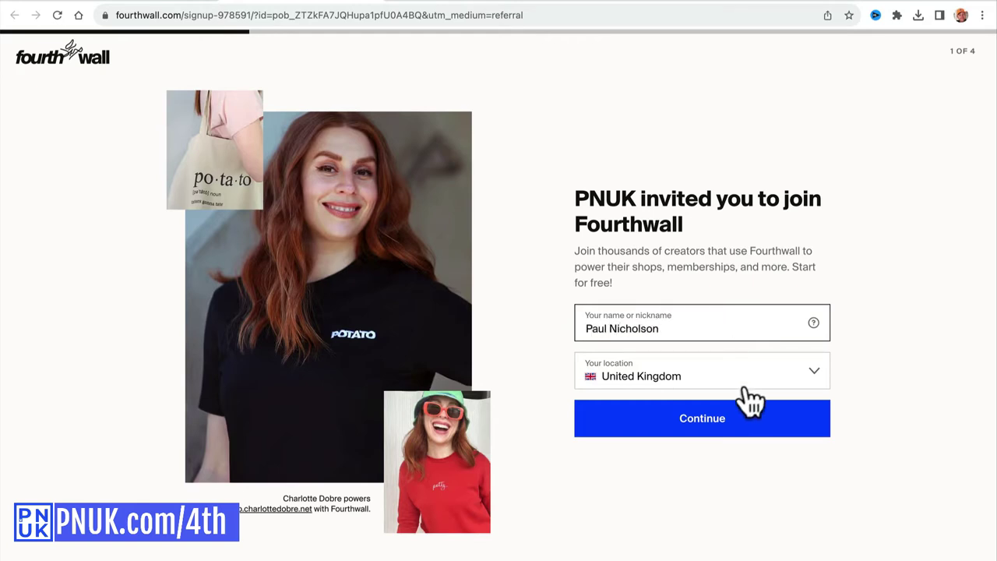
{"action": "left_click", "coordinate": [736, 424]}
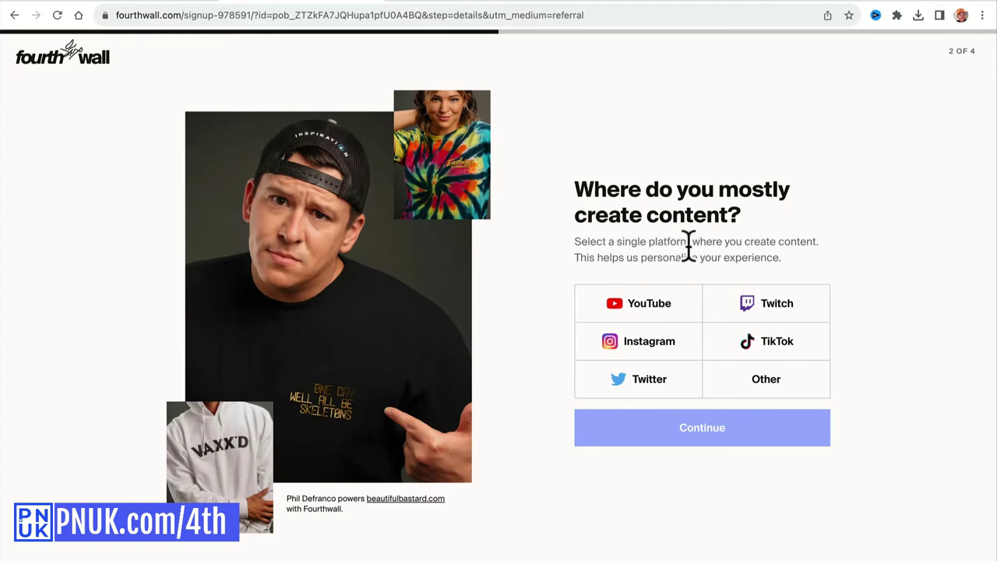
Choose YouTube as the platform, find and select your channel, and continue to theme selection.
{"action": "left_click", "coordinate": [658, 307]}
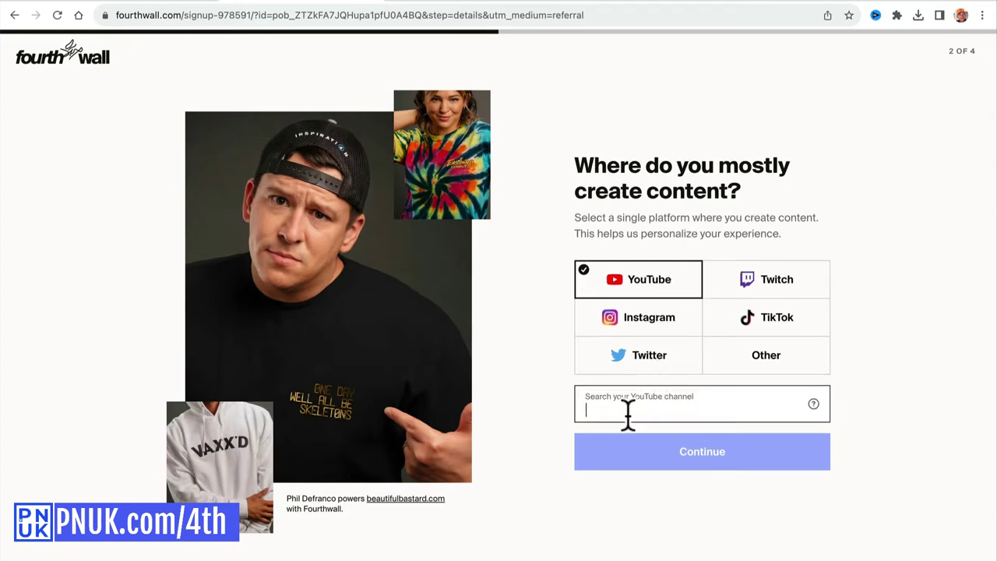
{"action": "type", "text": "Paul Nicholson"}
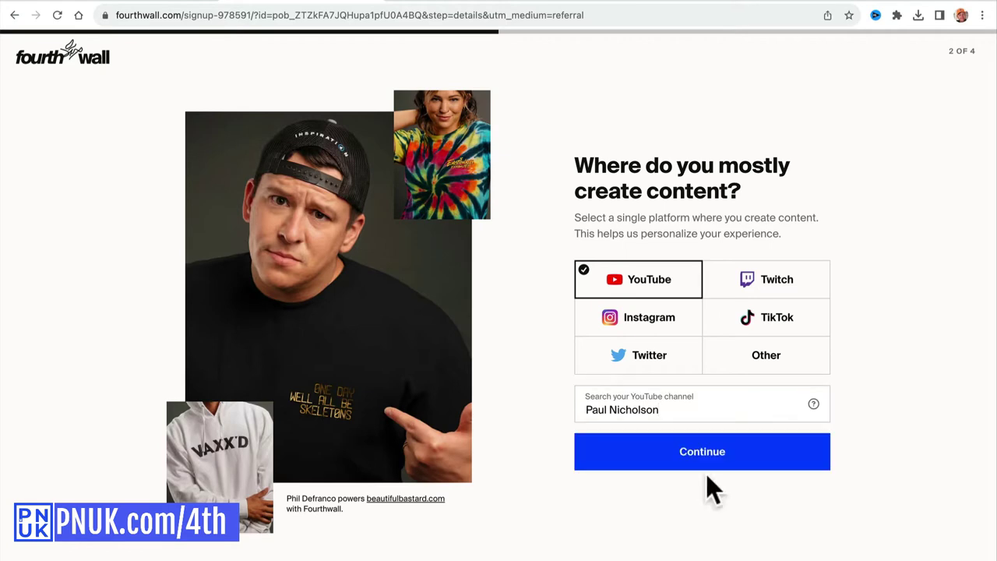
{"action": "left_click", "coordinate": [681, 408]}
{"action": "scroll", "coordinate": [658, 549], "scroll_direction": "down", "scroll_amount": 1}
{"action": "scroll", "coordinate": [680, 549], "scroll_direction": "up", "scroll_amount": 1}
{"action": "left_click", "coordinate": [679, 490]}
{"action": "left_click", "coordinate": [713, 455]}
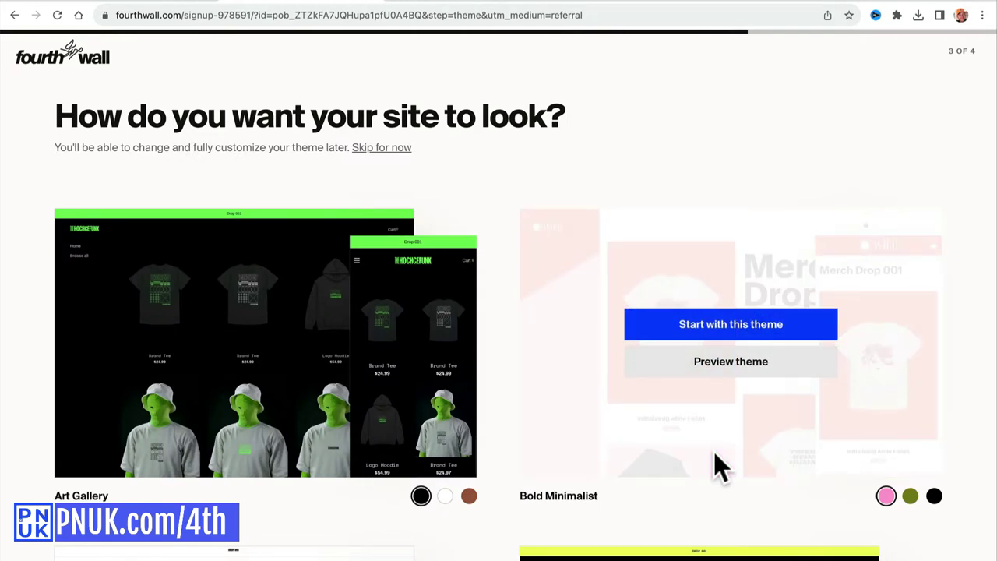
{"action": "scroll", "coordinate": [713, 451], "scroll_direction": "down", "scroll_amount": 3}
{"action": "scroll", "coordinate": [713, 452], "scroll_direction": "down", "scroll_amount": 9}
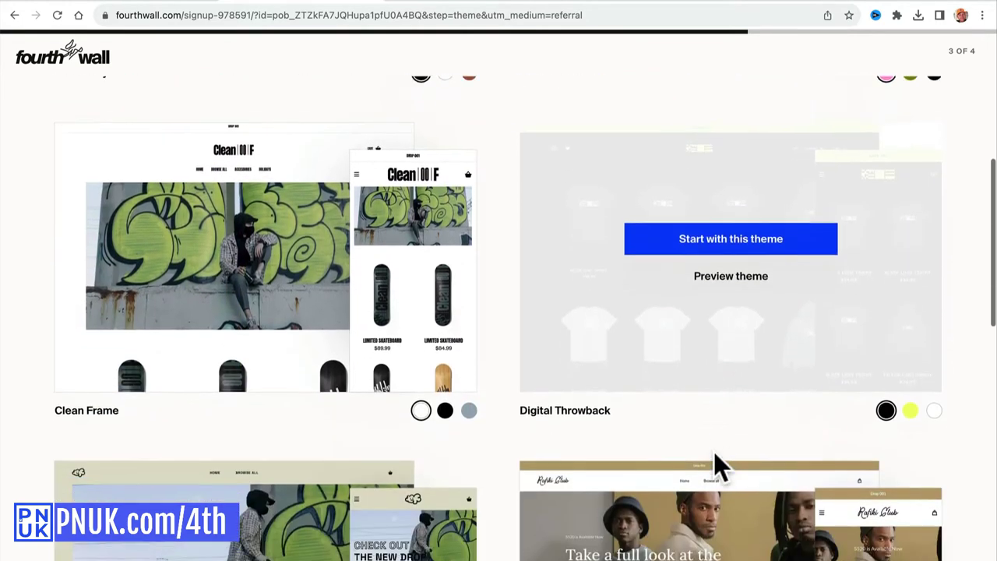
{"action": "scroll", "coordinate": [714, 452], "scroll_direction": "down", "scroll_amount": 3}
{"action": "scroll", "coordinate": [713, 452], "scroll_direction": "up", "scroll_amount": 4}
{"action": "scroll", "coordinate": [714, 452], "scroll_direction": "up", "scroll_amount": 11}
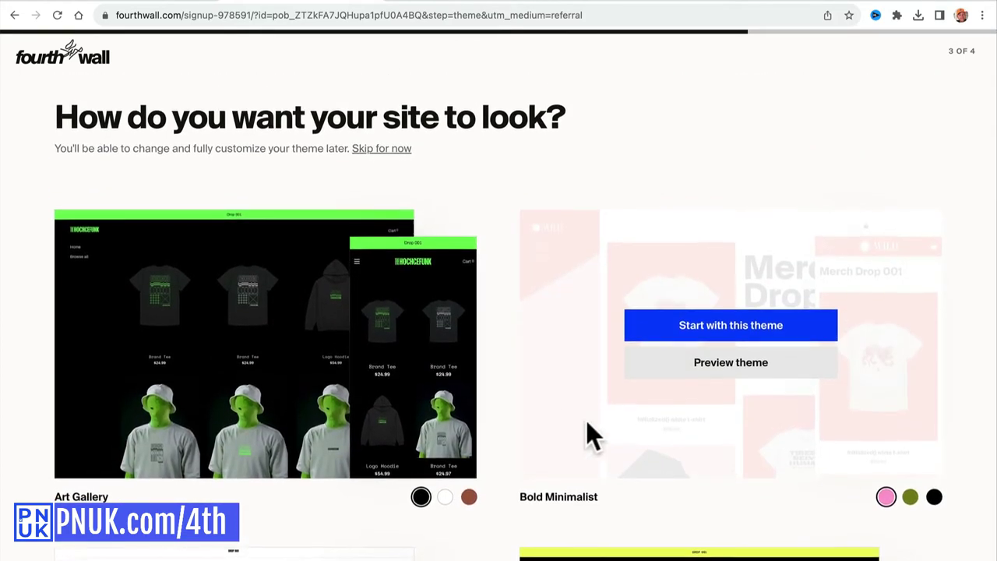
{"action": "scroll", "coordinate": [545, 268], "scroll_direction": "down", "scroll_amount": 7}
{"action": "scroll", "coordinate": [543, 269], "scroll_direction": "down", "scroll_amount": 8}
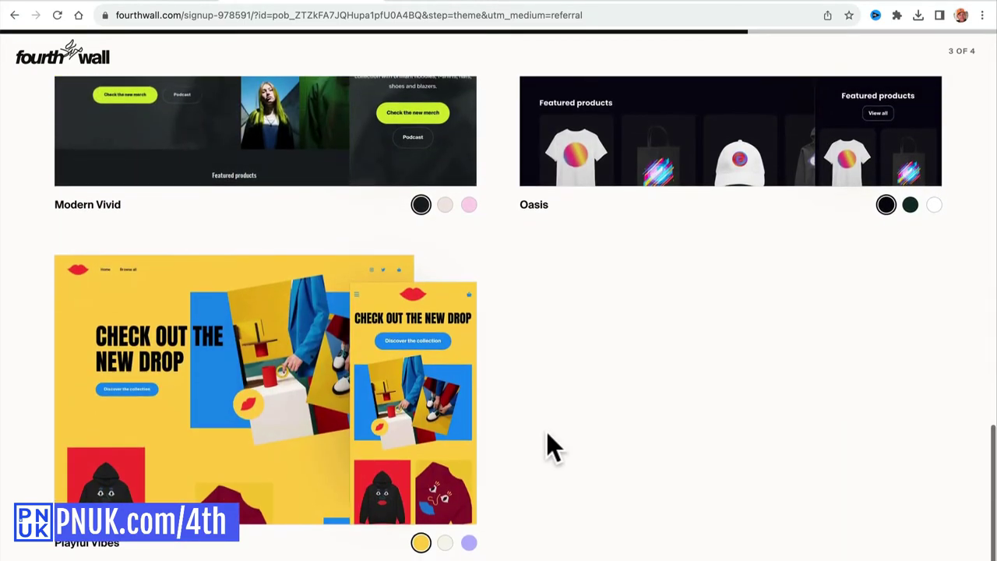
{"action": "scroll", "coordinate": [547, 435], "scroll_direction": "up", "scroll_amount": 6}
{"action": "scroll", "coordinate": [546, 432], "scroll_direction": "up", "scroll_amount": 6}
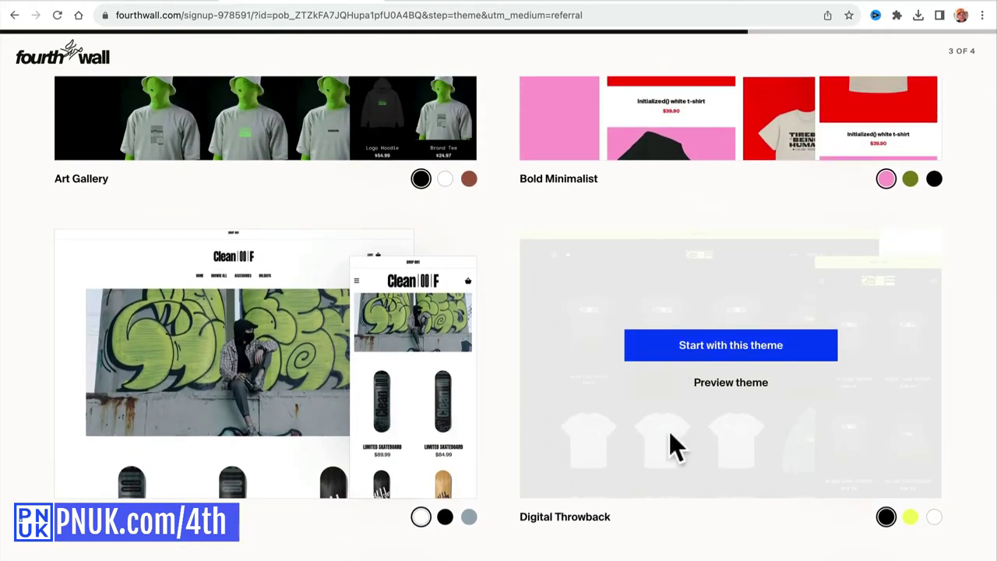
{"action": "scroll", "coordinate": [563, 218], "scroll_direction": "up", "scroll_amount": 4}
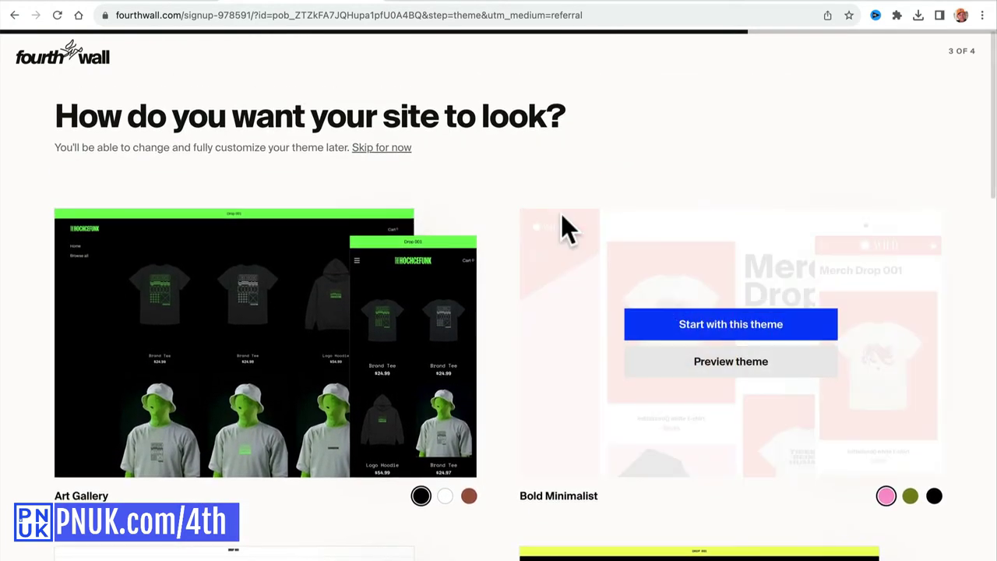
{"action": "scroll", "coordinate": [560, 214], "scroll_direction": "down", "scroll_amount": 1}
{"action": "scroll", "coordinate": [527, 133], "scroll_direction": "down", "scroll_amount": 7}
{"action": "scroll", "coordinate": [528, 134], "scroll_direction": "down", "scroll_amount": 7}
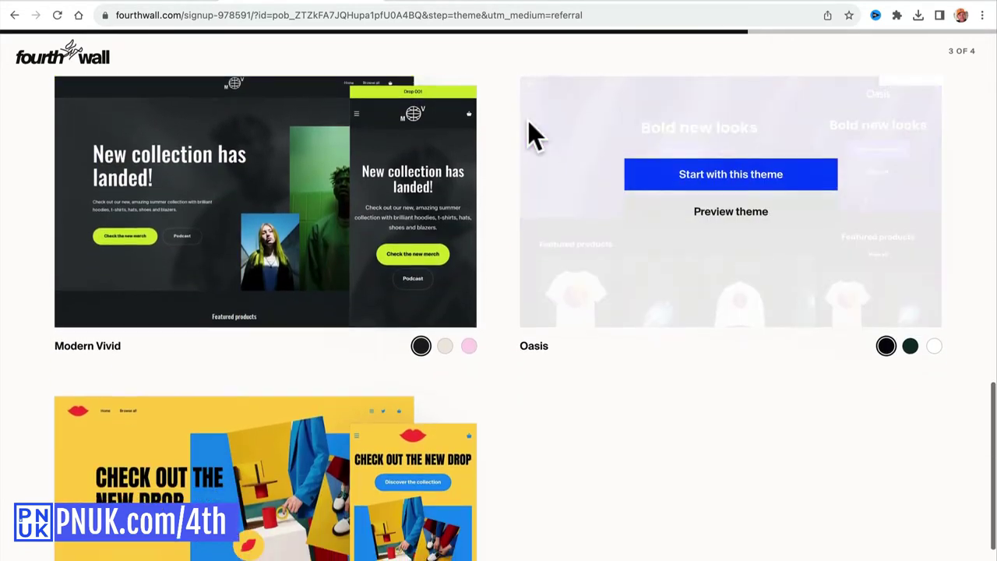
{"action": "mouse_move", "coordinate": [257, 207]}
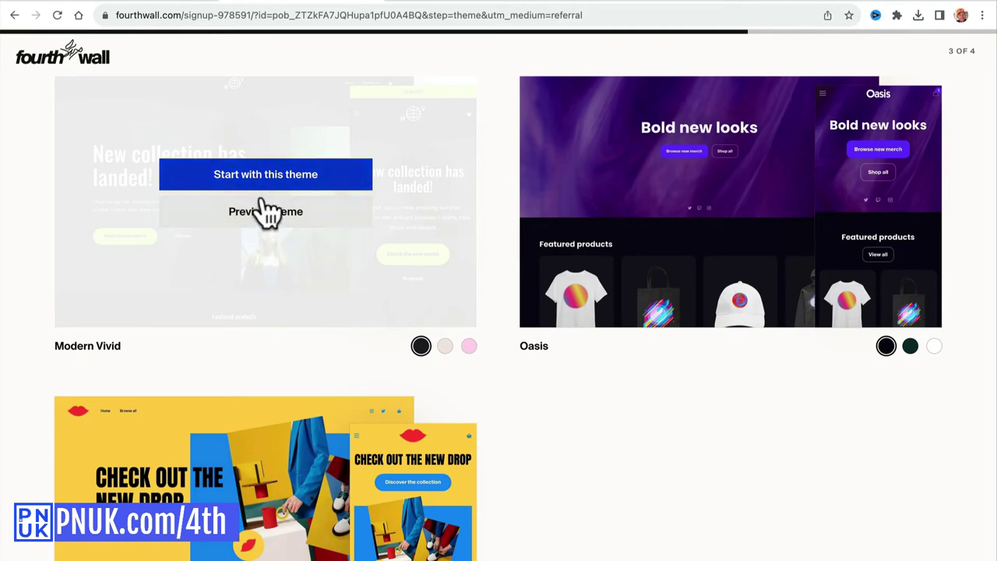
Preview the Modern Vivid theme, close it, and start the site with Art Gallery.
{"action": "left_click", "coordinate": [264, 214]}
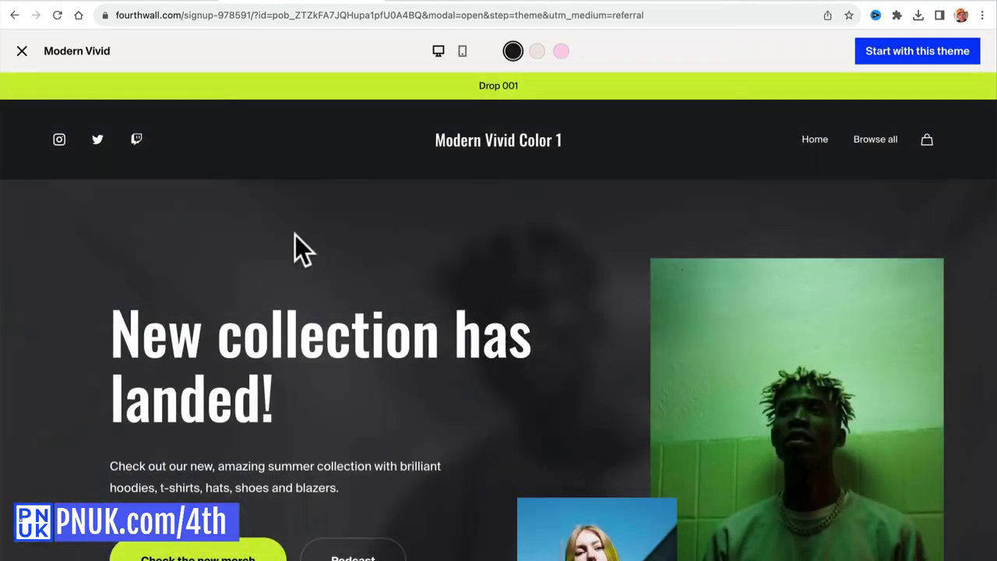
{"action": "scroll", "coordinate": [371, 355], "scroll_direction": "down", "scroll_amount": 4}
{"action": "scroll", "coordinate": [371, 355], "scroll_direction": "down", "scroll_amount": 10}
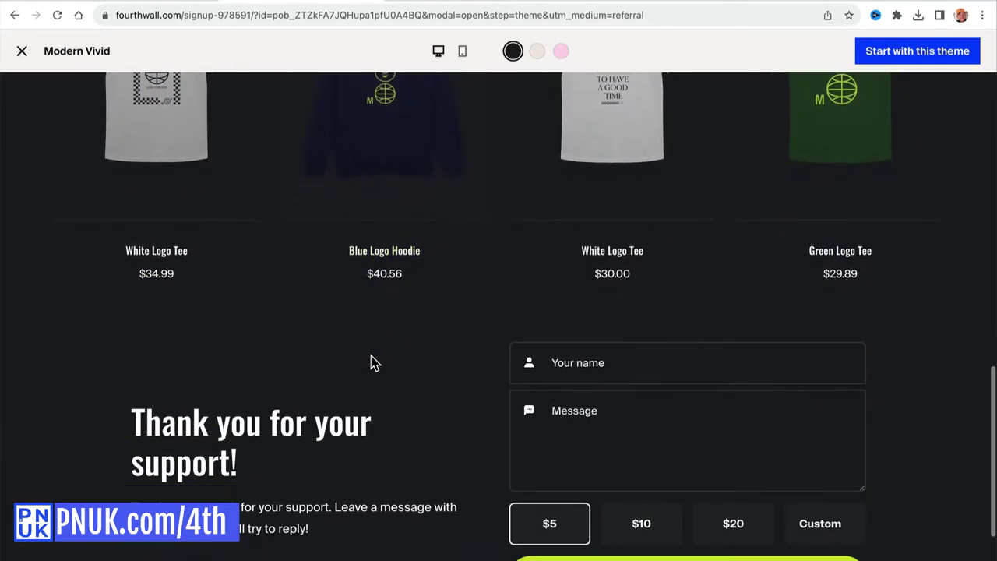
{"action": "scroll", "coordinate": [370, 363], "scroll_direction": "up", "scroll_amount": 12}
{"action": "scroll", "coordinate": [371, 356], "scroll_direction": "up", "scroll_amount": 3}
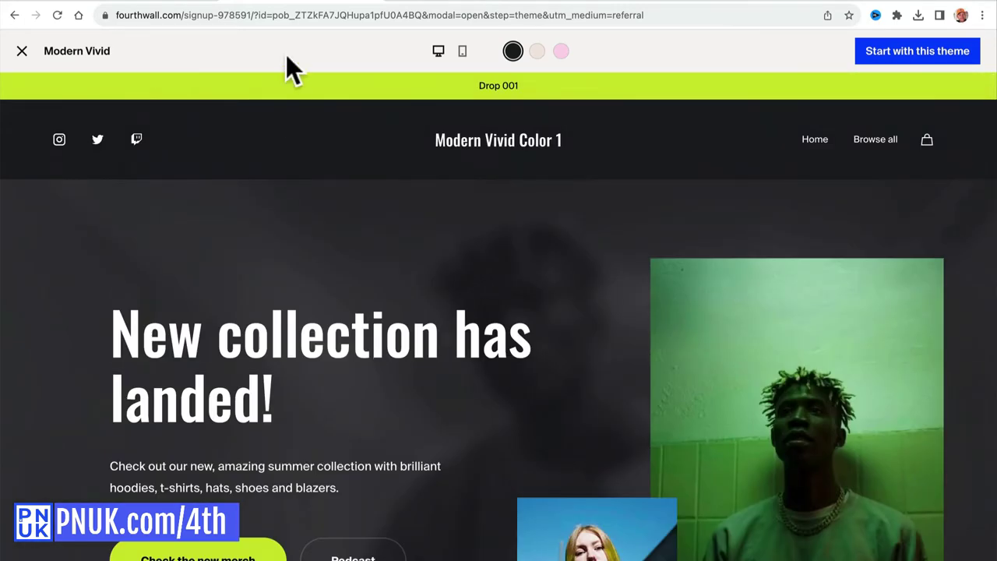
{"action": "left_click", "coordinate": [22, 50]}
{"action": "mouse_move", "coordinate": [211, 244]}
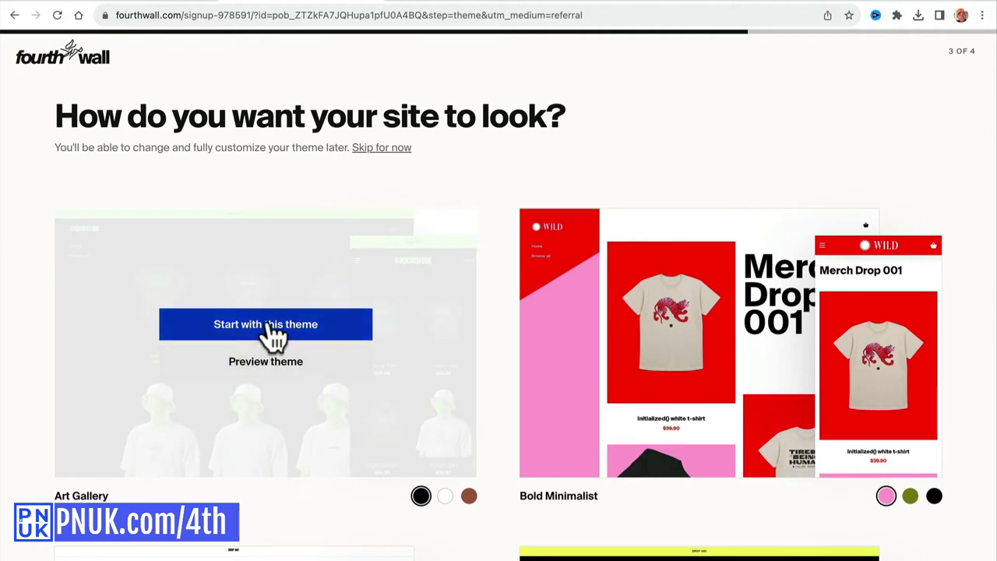
{"action": "left_click", "coordinate": [268, 322]}
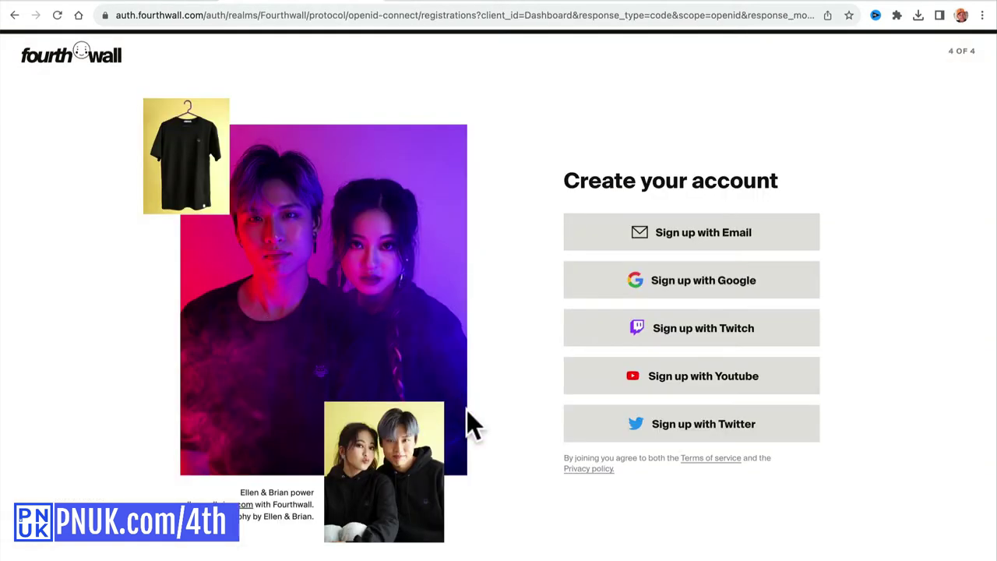
Sign up with YouTube using the training channel's Google account and allow Fourthwall access.
{"action": "left_click", "coordinate": [692, 388]}
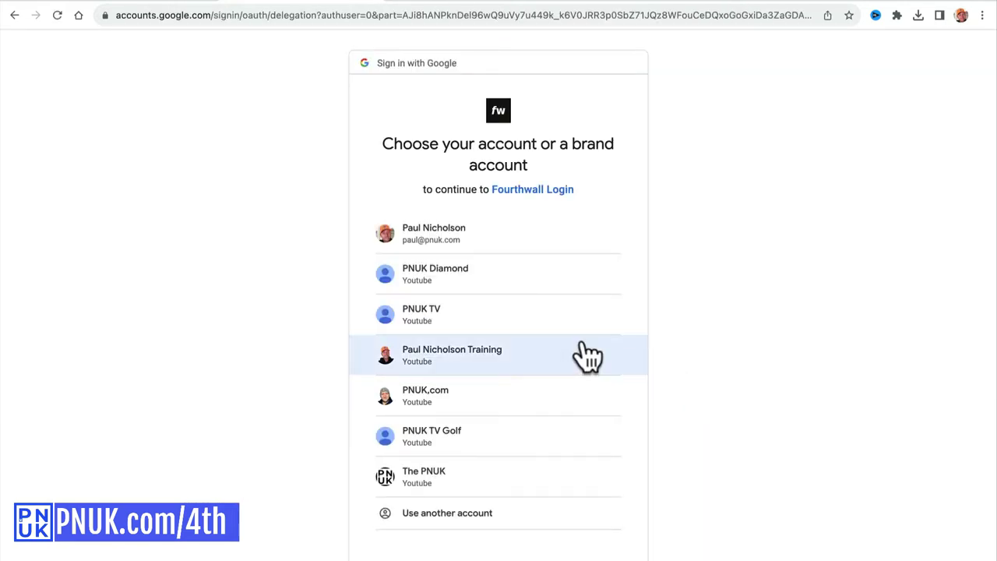
{"action": "left_click", "coordinate": [584, 350]}
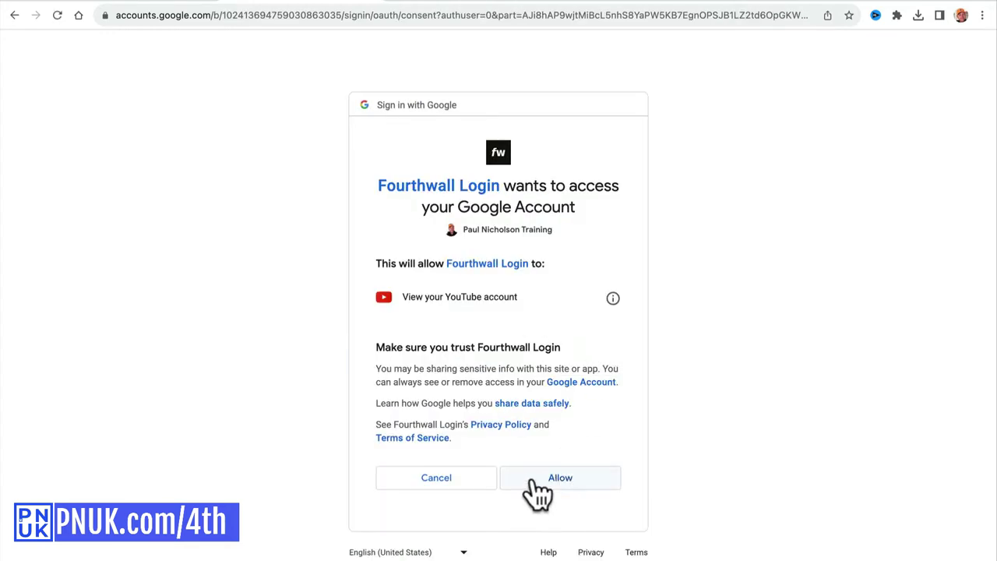
{"action": "left_click", "coordinate": [534, 479]}
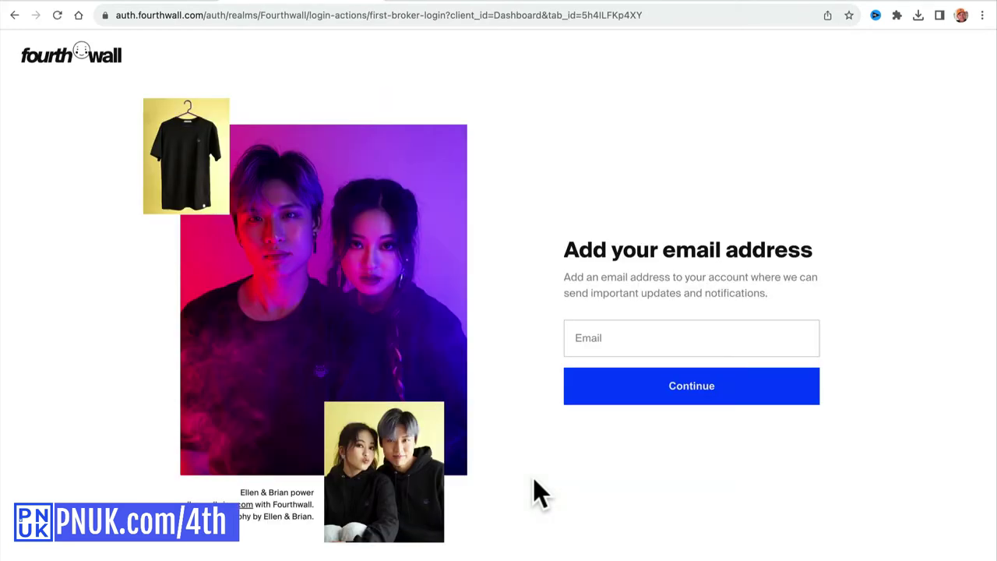
Enter the team e-mail address in the Email field and submit it.
{"action": "left_click", "coordinate": [585, 337]}
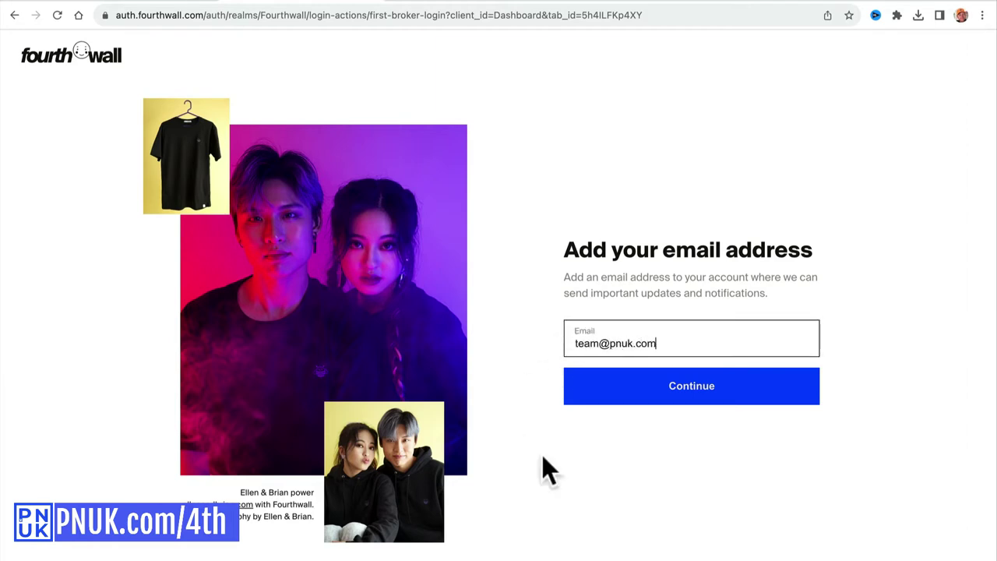
{"action": "left_click", "coordinate": [615, 396]}
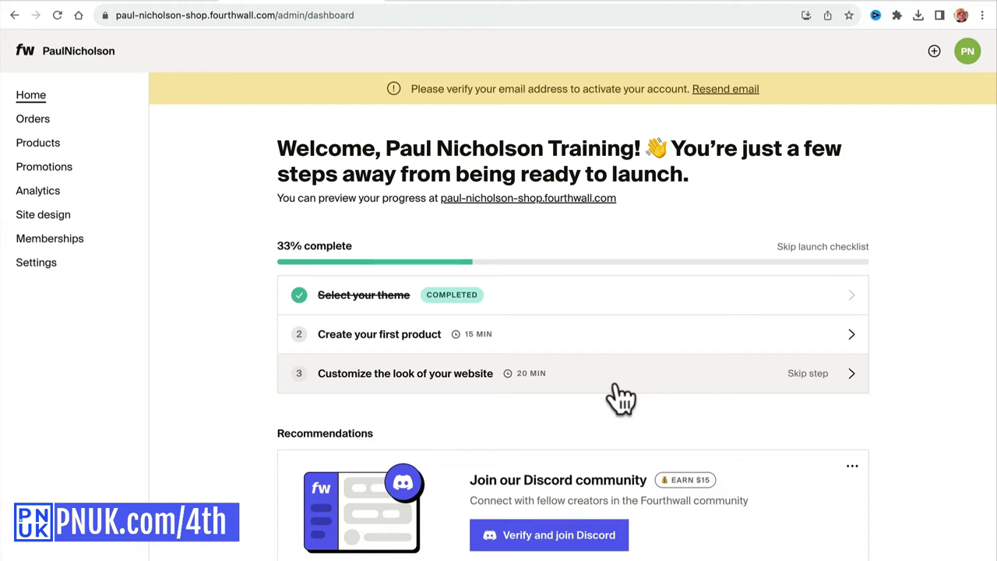
Read the top NGINX Amplify alert in Mail, then return to the Fourthwall dashboard in Chrome.
{"action": "left_click", "coordinate": [302, 544]}
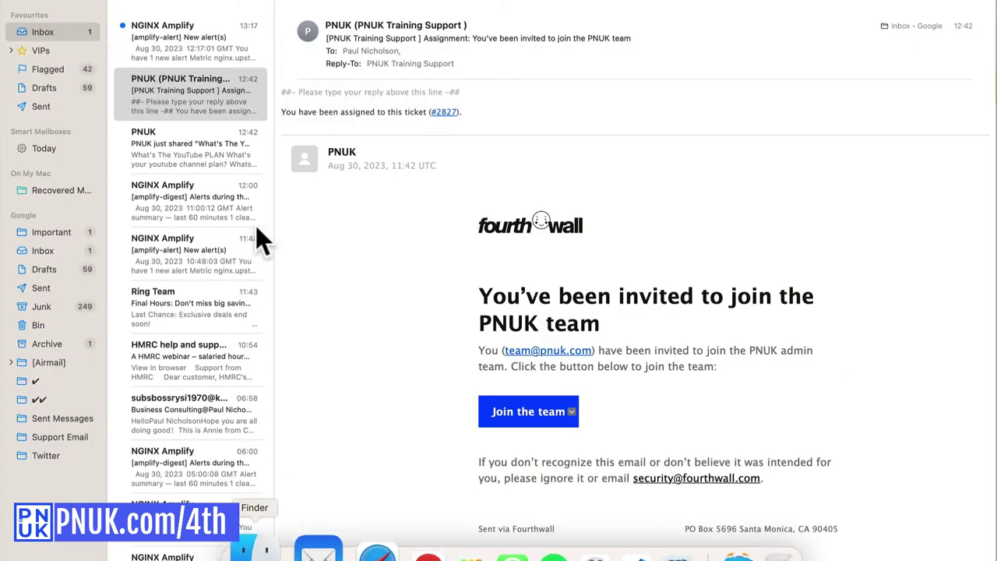
{"action": "left_click", "coordinate": [208, 44]}
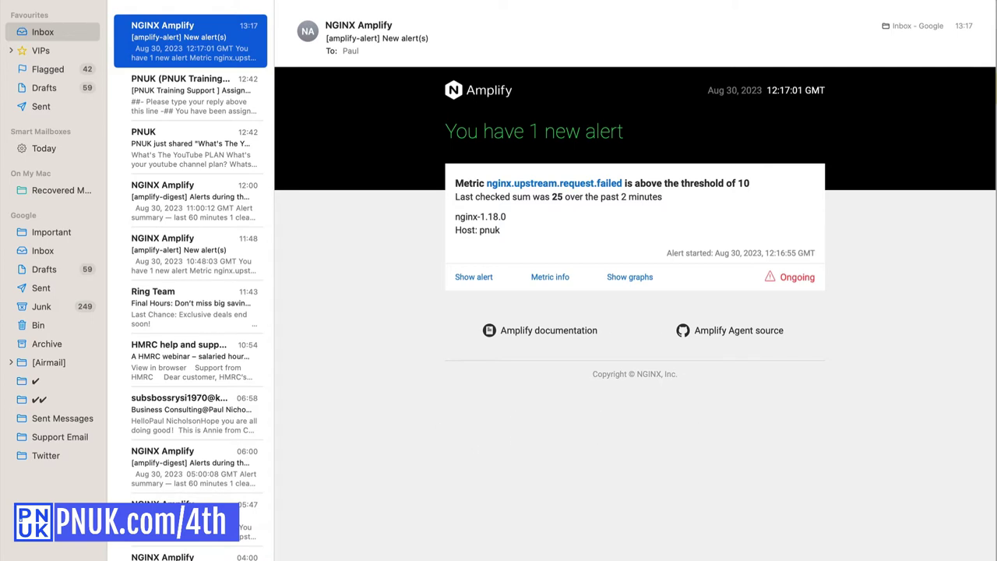
{"action": "left_click", "coordinate": [394, 545]}
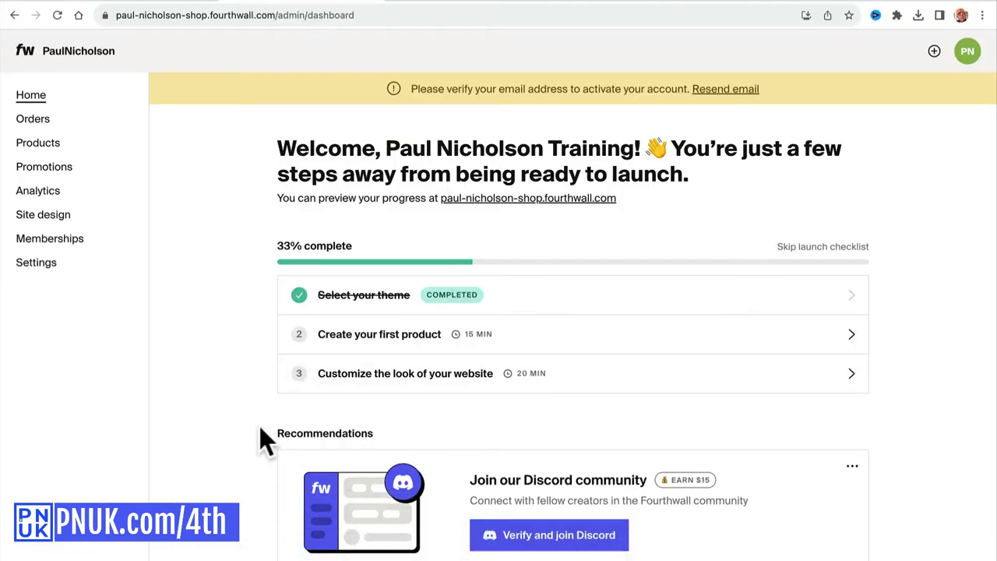
Switch to the mail app to find Fourthwall's e-mail verification message.
{"action": "key", "text": "super+Tab"}
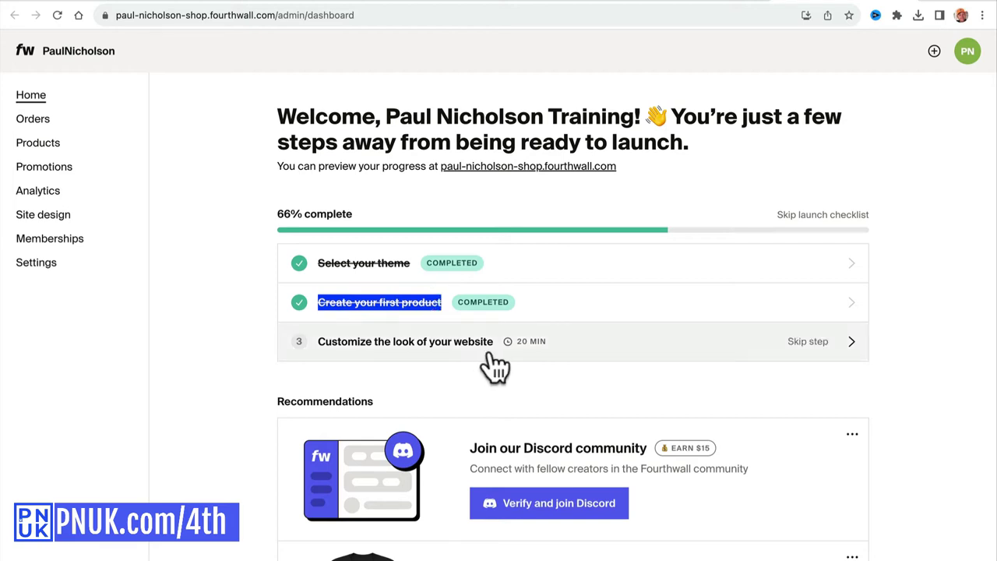
Open the website customiser and list the Home page Layout sections, from Header to Footer.
{"action": "left_click", "coordinate": [692, 360]}
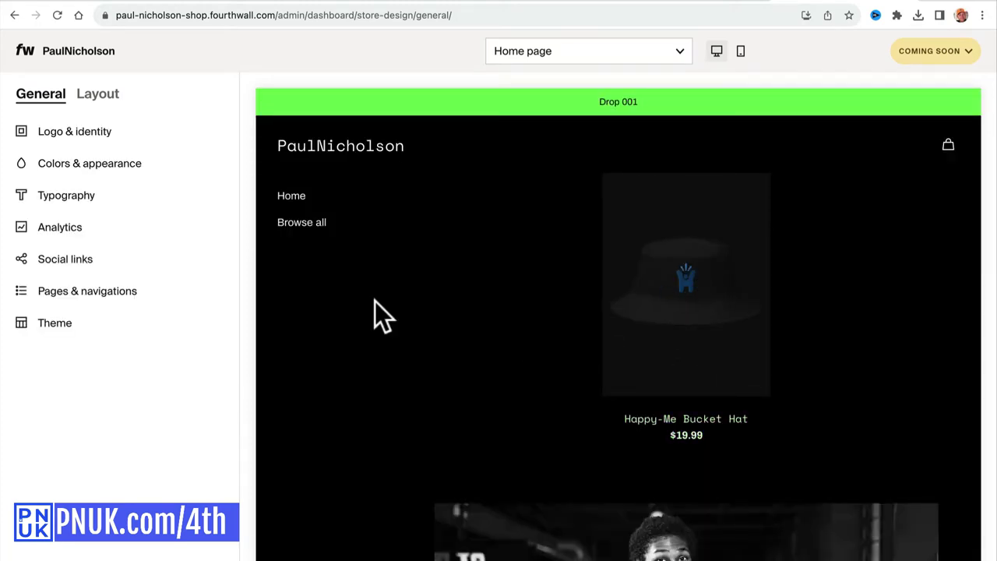
{"action": "left_click", "coordinate": [100, 95]}
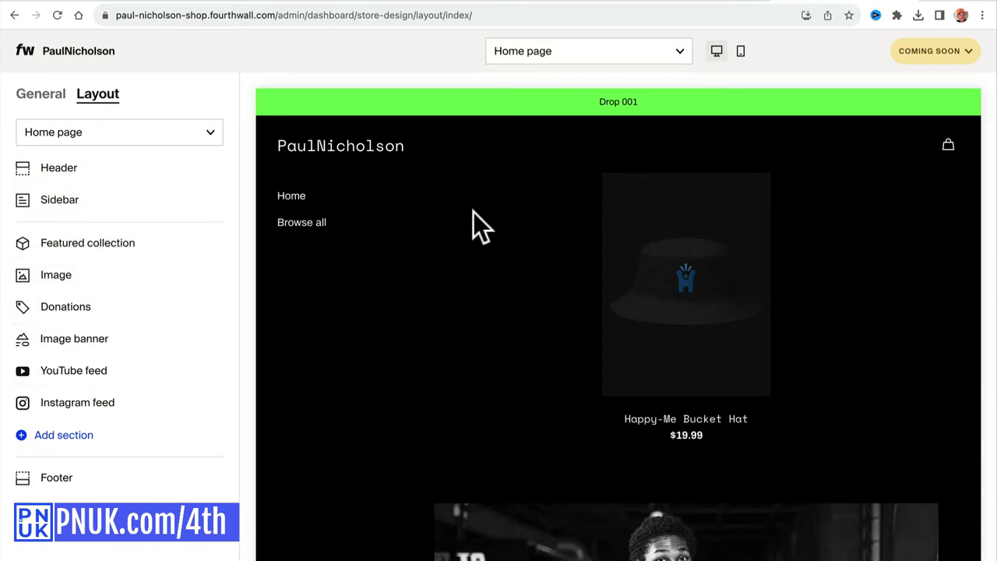
{"action": "scroll", "coordinate": [452, 335], "scroll_direction": "down", "scroll_amount": 2}
{"action": "scroll", "coordinate": [448, 333], "scroll_direction": "down", "scroll_amount": 5}
{"action": "scroll", "coordinate": [448, 333], "scroll_direction": "up", "scroll_amount": 8}
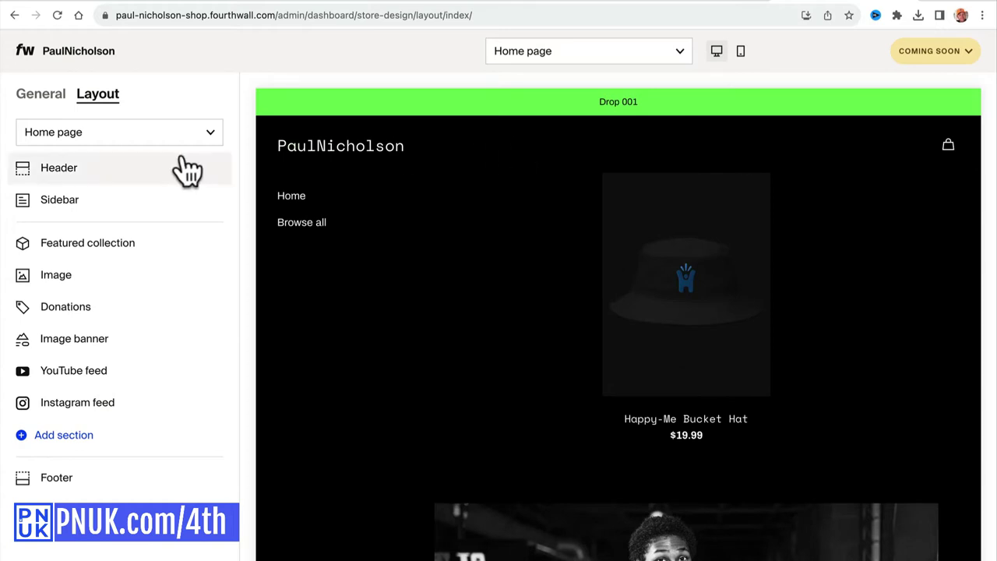
Replace the announcement bar label 'Drop 001' with 'New Merch Drop'.
{"action": "left_click", "coordinate": [140, 168]}
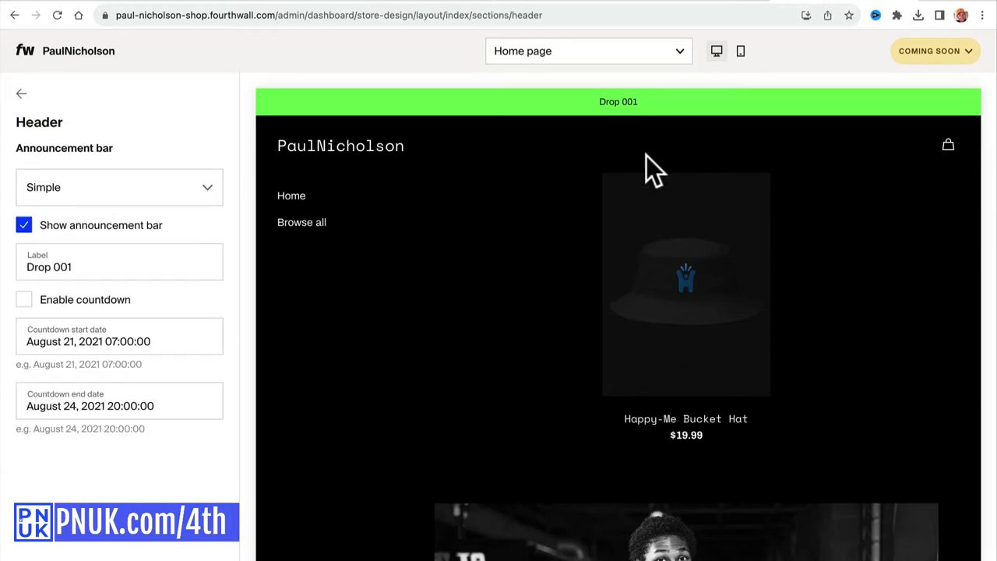
{"action": "left_click", "coordinate": [122, 260]}
{"action": "triple_click", "coordinate": [163, 263]}
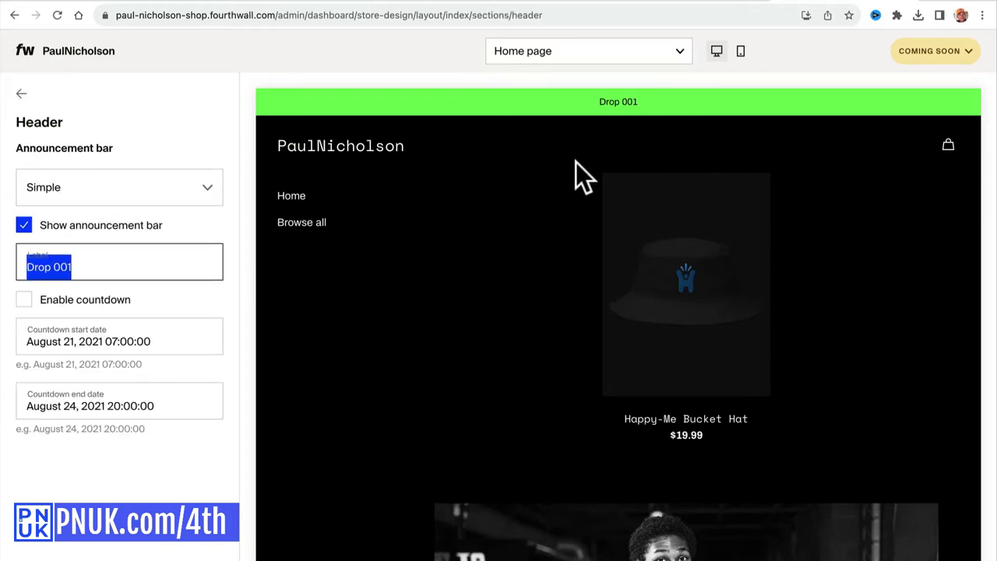
{"action": "left_click", "coordinate": [84, 230]}
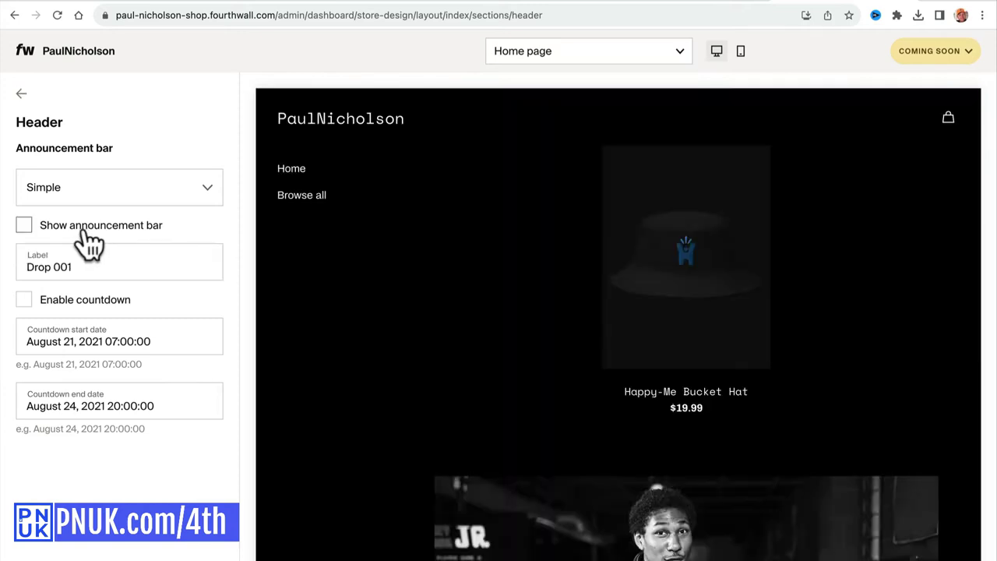
{"action": "left_click", "coordinate": [86, 232]}
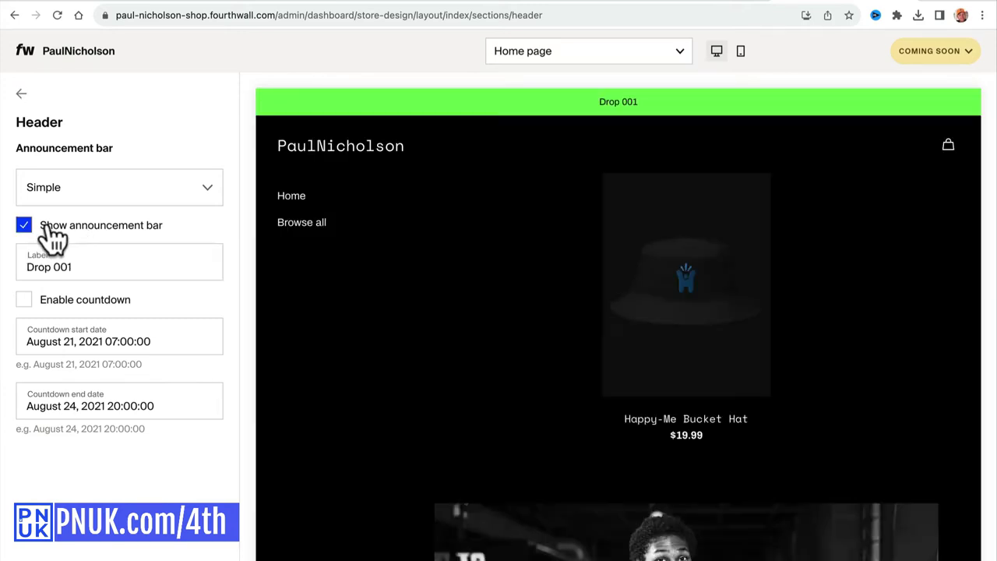
{"action": "left_click", "coordinate": [177, 262]}
{"action": "triple_click", "coordinate": [176, 263]}
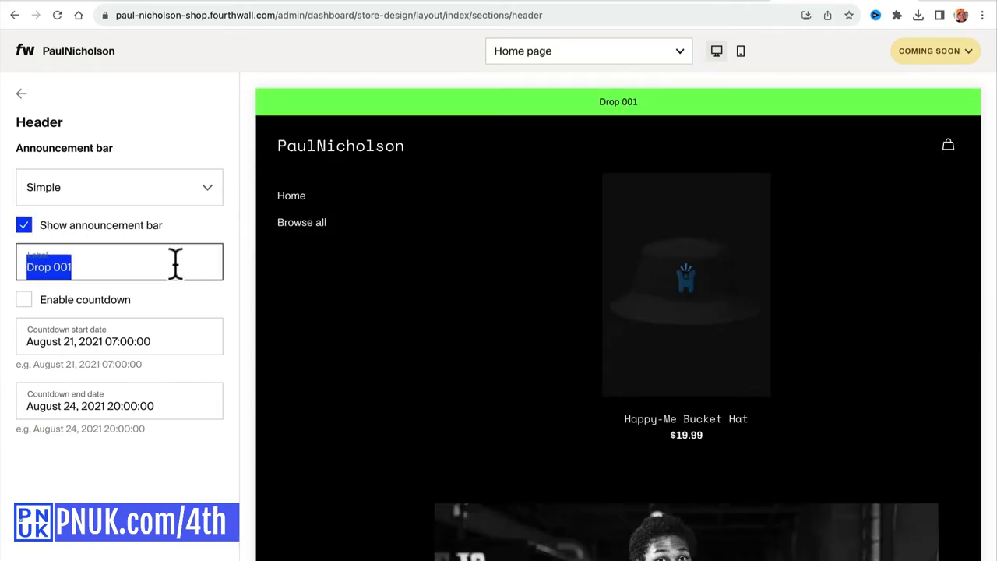
{"action": "type", "text": "New Merch"}
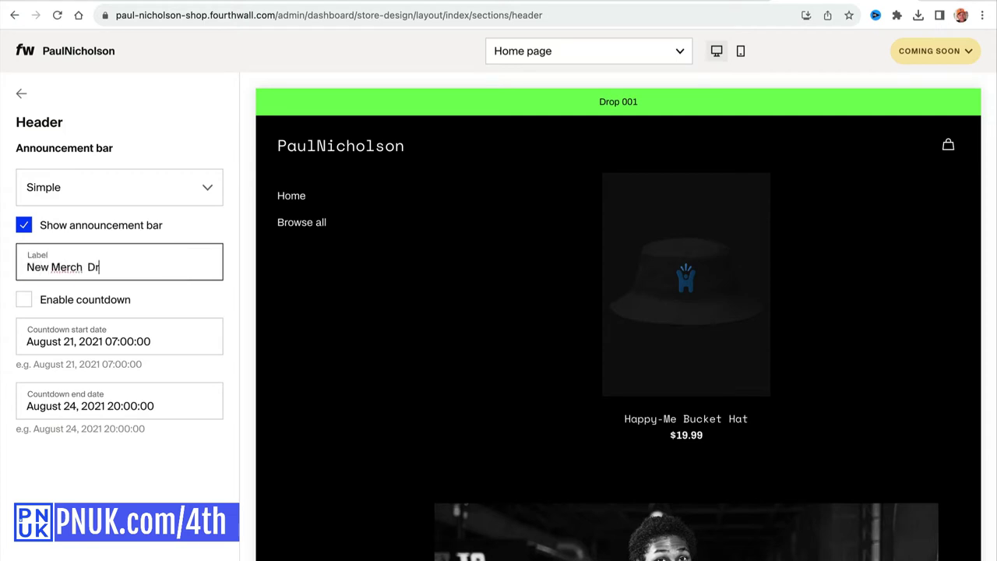
Enable the countdown and set its start to September 1, 2023, 09:00.
{"action": "left_click", "coordinate": [57, 305]}
{"action": "double_click", "coordinate": [87, 341]}
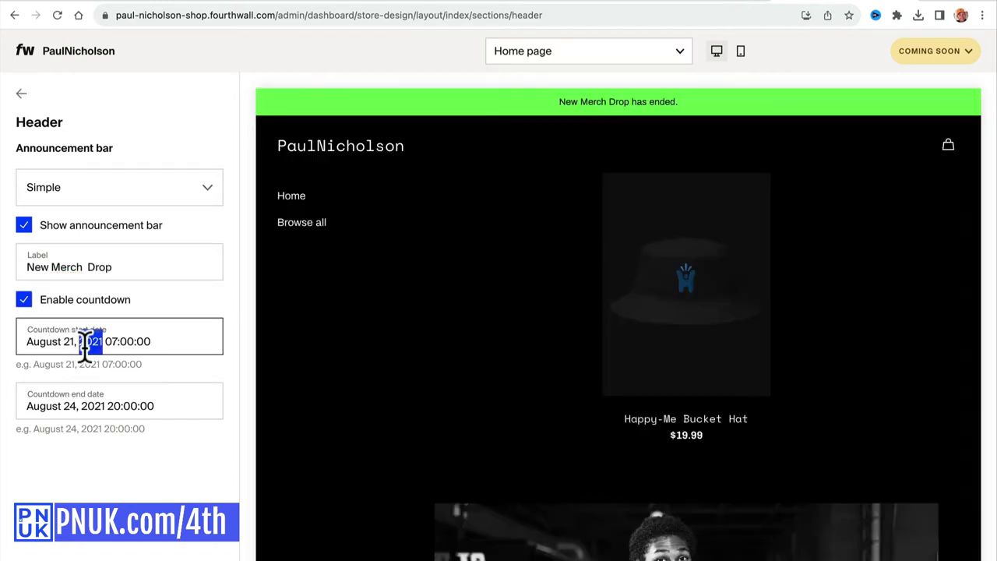
{"action": "left_click", "coordinate": [131, 343]}
{"action": "key", "text": "BackSpace"}
{"action": "triple_click", "coordinate": [60, 343]}
{"action": "left_click", "coordinate": [62, 344]}
{"action": "triple_click", "coordinate": [64, 343]}
{"action": "left_click", "coordinate": [163, 350]}
{"action": "key", "text": "BackSpace"}
{"action": "key", "text": "BackSpace"}
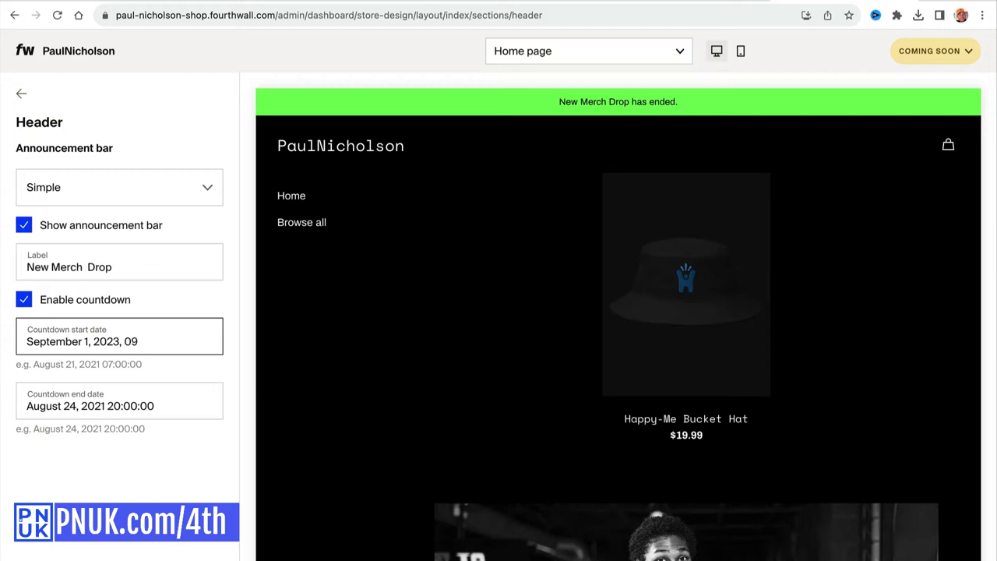
Set the countdown end to September 10, 2023, 17:00 and check it in the preview.
{"action": "left_click", "coordinate": [31, 406]}
{"action": "triple_click", "coordinate": [63, 405]}
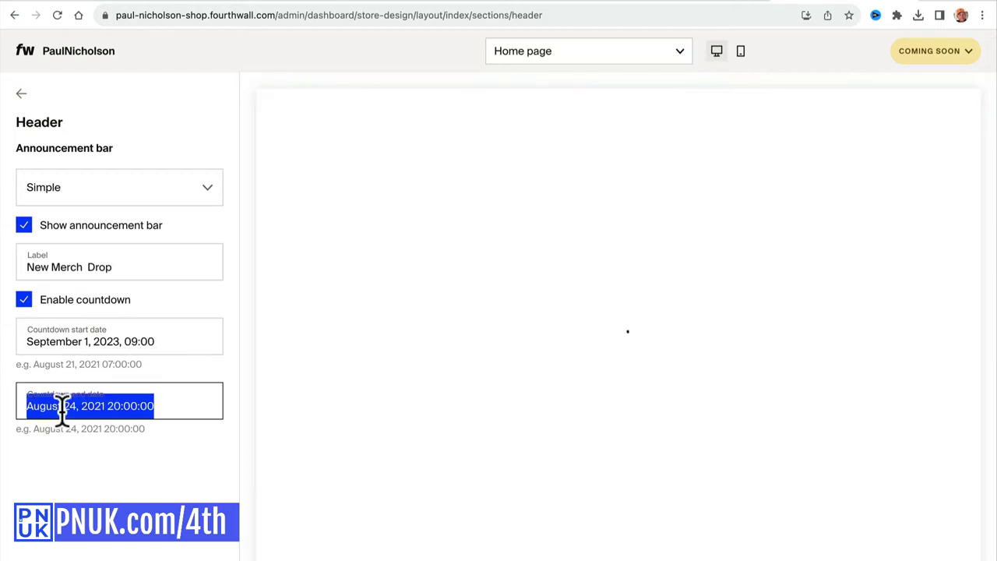
{"action": "type", "text": "September"}
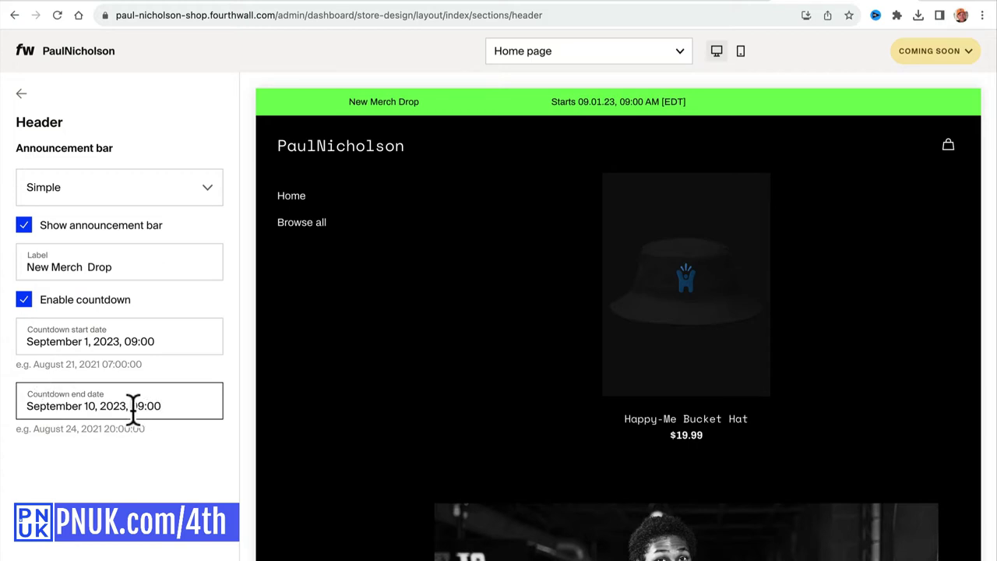
{"action": "type", "text": "17"}
{"action": "left_click", "coordinate": [152, 376]}
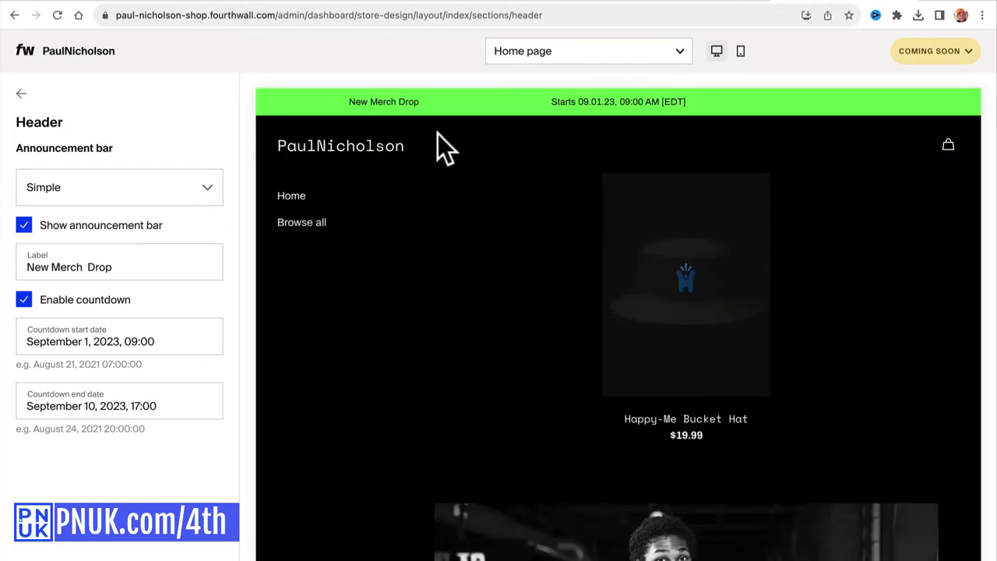
{"action": "left_click_drag", "start_coordinate": [551, 104], "coordinate": [681, 104]}
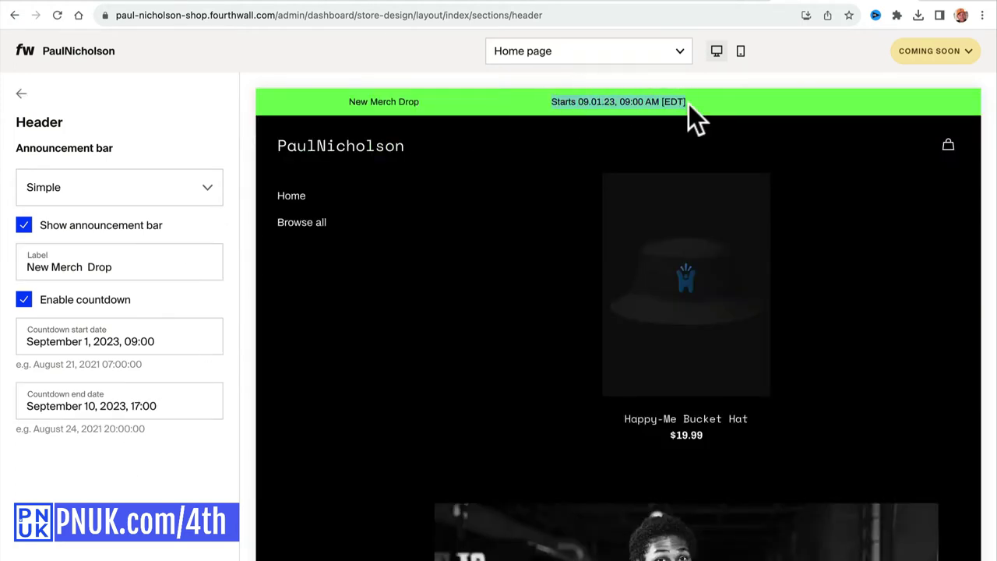
{"action": "left_click", "coordinate": [810, 96]}
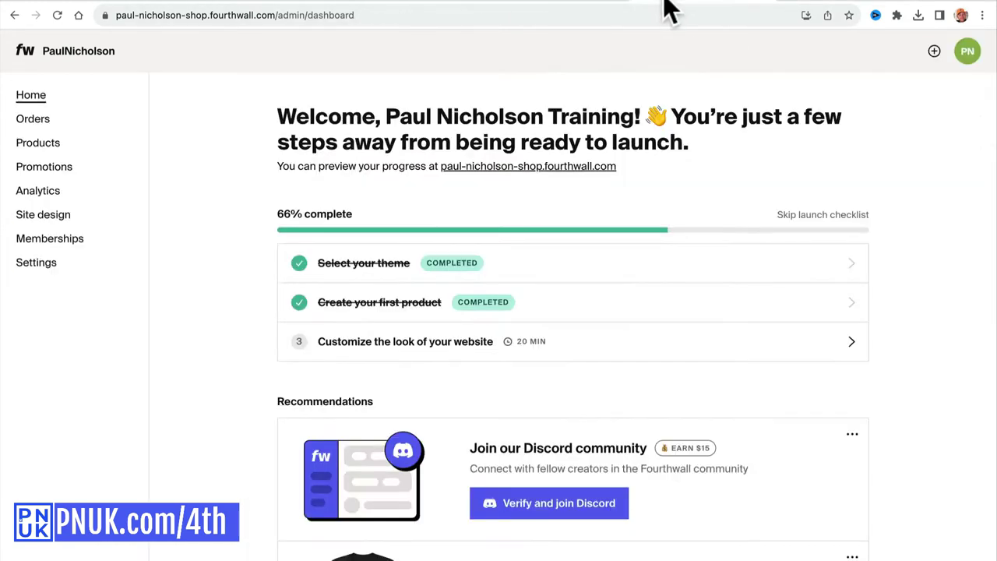
Open team.pnuk.com in the browser.
{"action": "left_click", "coordinate": [636, 16]}
{"action": "type", "text": "tema"}
{"action": "key", "text": "BackSpace"}
{"action": "type", "text": "amp"}
{"action": "key", "text": "BackSpace"}
{"action": "type", "text": "."}
{"action": "key", "text": "Return"}
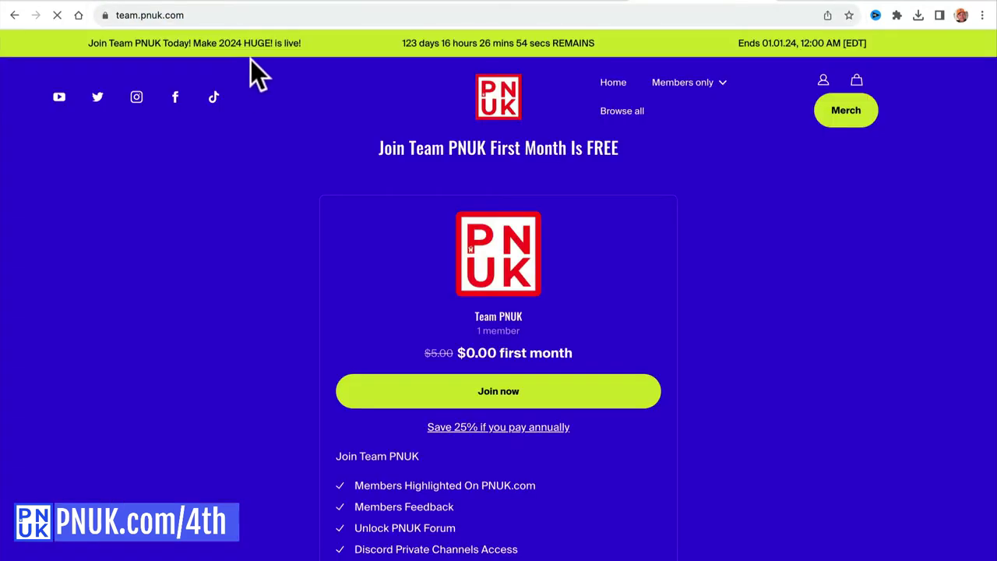
Inspect the Team PNUK banner's announcement text, days-remaining countdown and end date.
{"action": "left_click_drag", "start_coordinate": [85, 40], "coordinate": [633, 43]}
{"action": "left_click_drag", "start_coordinate": [88, 38], "coordinate": [551, 38]}
{"action": "left_click_drag", "start_coordinate": [737, 40], "coordinate": [872, 43]}
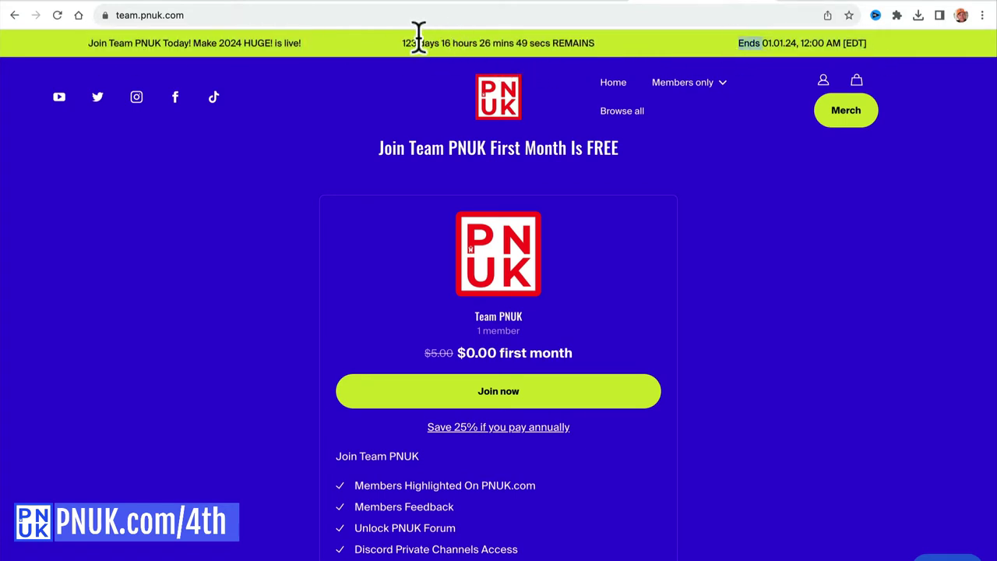
{"action": "left_click_drag", "start_coordinate": [401, 41], "coordinate": [606, 38]}
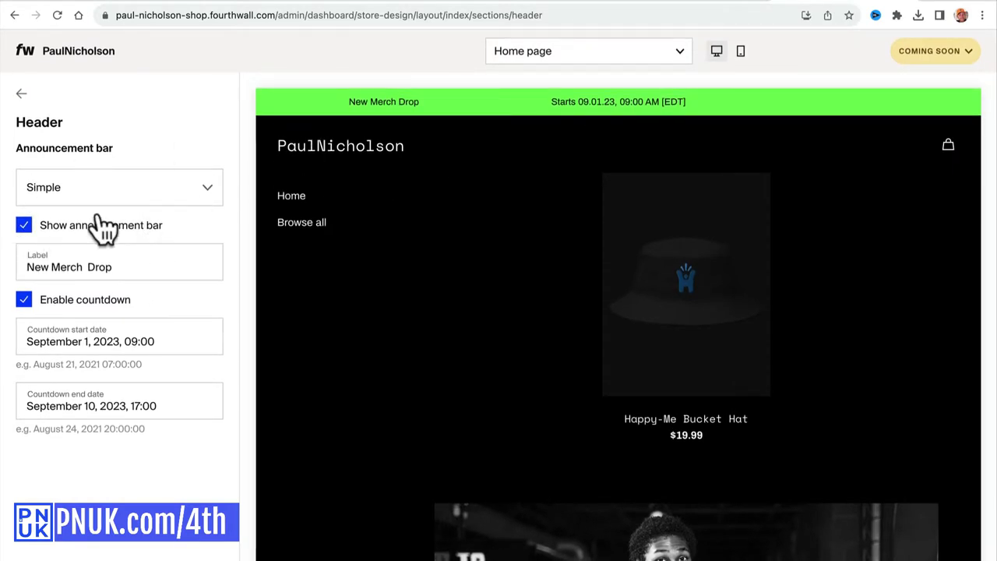
Untick Show announcement bar, keep the Simple style, and go back to the section list.
{"action": "left_click", "coordinate": [24, 225]}
{"action": "left_click", "coordinate": [91, 184]}
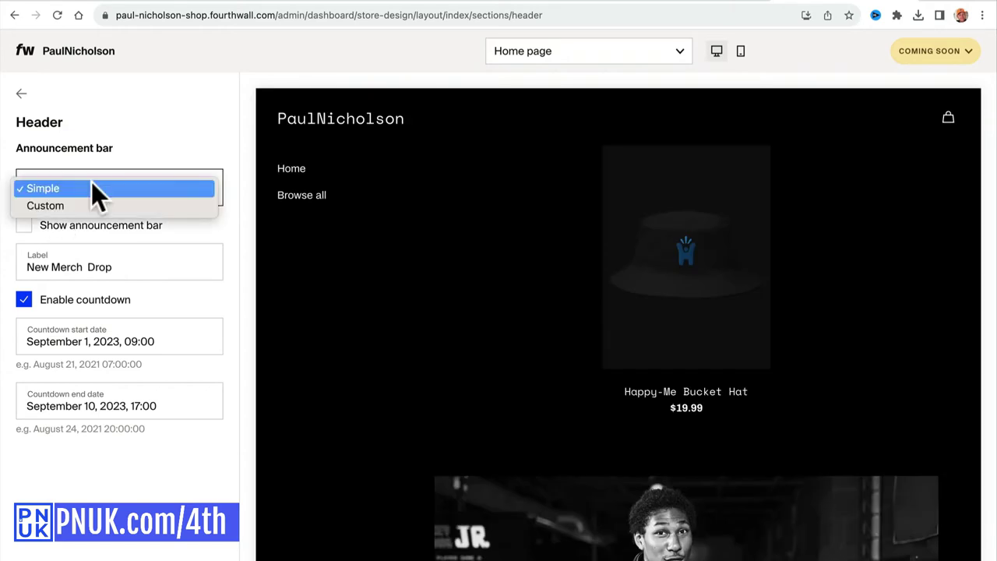
{"action": "left_click", "coordinate": [45, 155]}
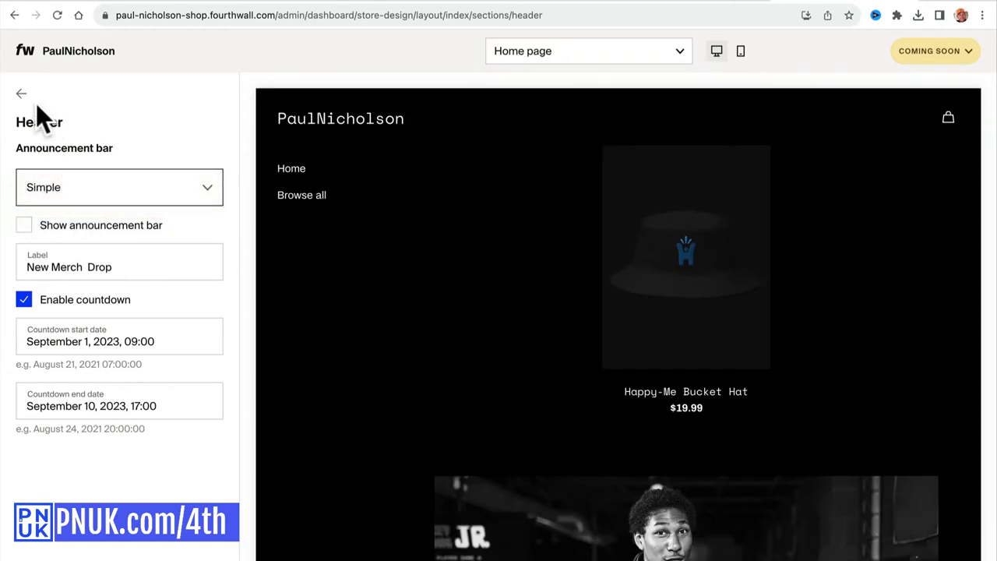
{"action": "left_click", "coordinate": [22, 94]}
{"action": "left_click", "coordinate": [63, 173]}
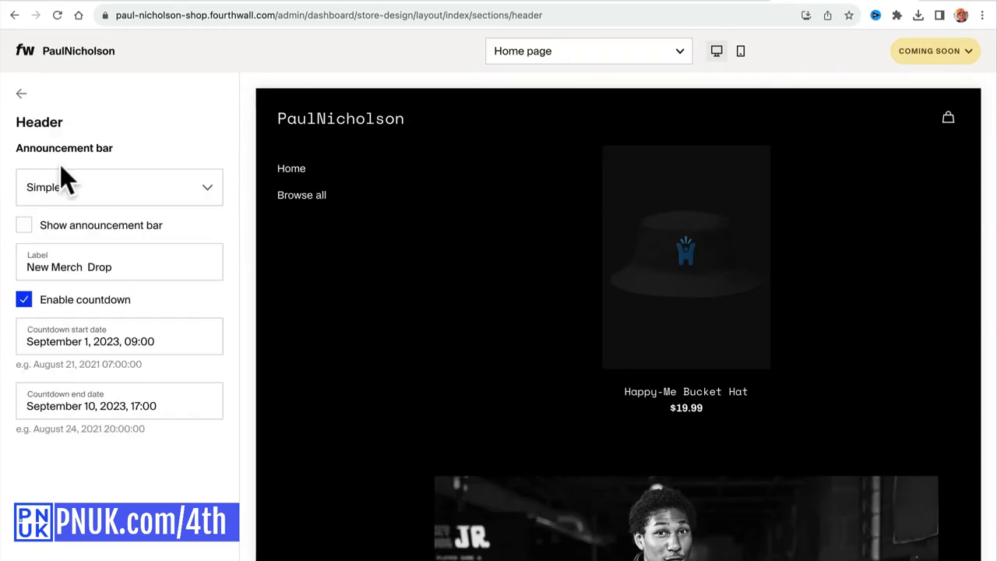
{"action": "left_click", "coordinate": [23, 95]}
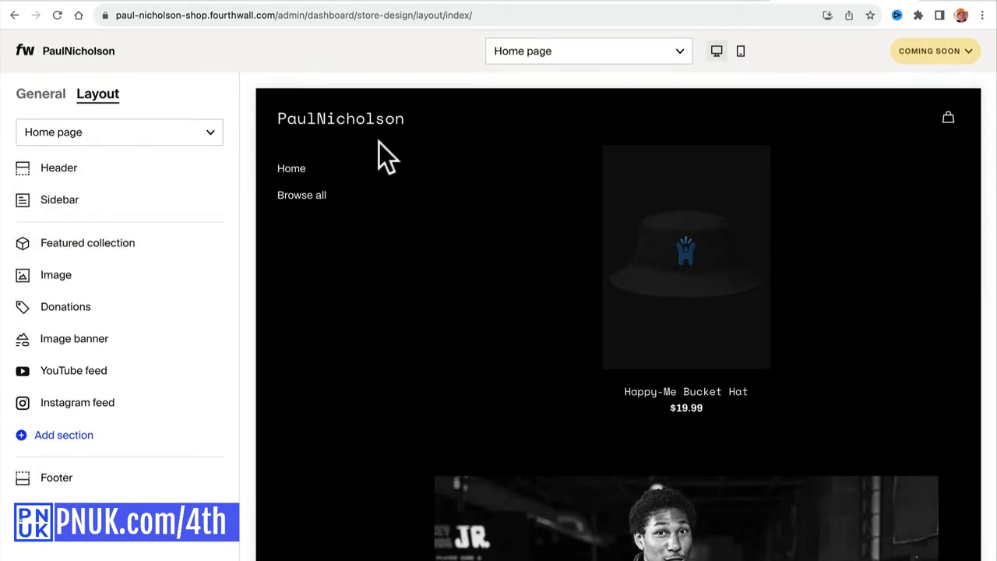
Open Featured collection and keep All Products as the featured collection.
{"action": "left_click", "coordinate": [337, 128]}
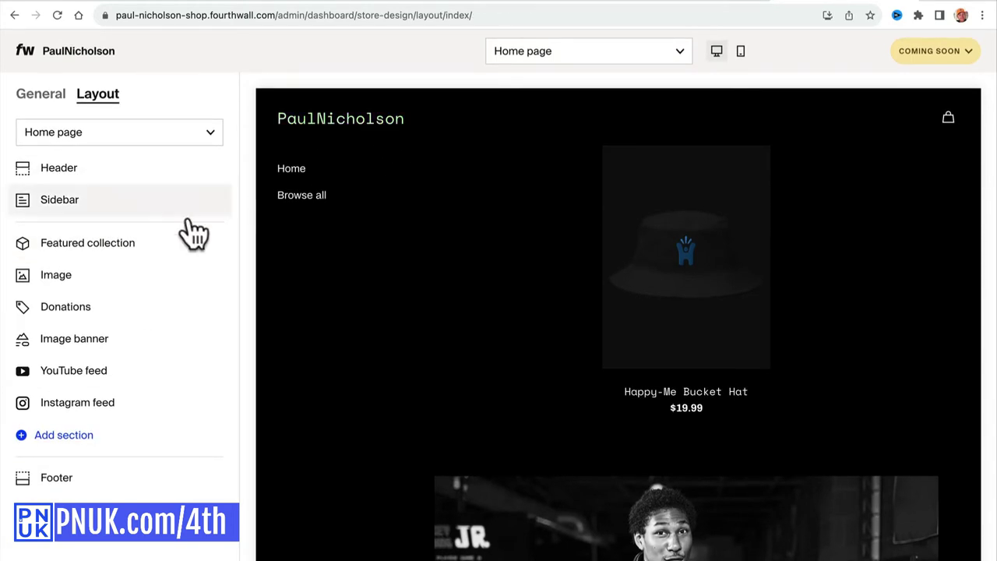
{"action": "scroll", "coordinate": [387, 342], "scroll_direction": "down", "scroll_amount": 2}
{"action": "left_click", "coordinate": [103, 242]}
{"action": "left_click", "coordinate": [155, 178]}
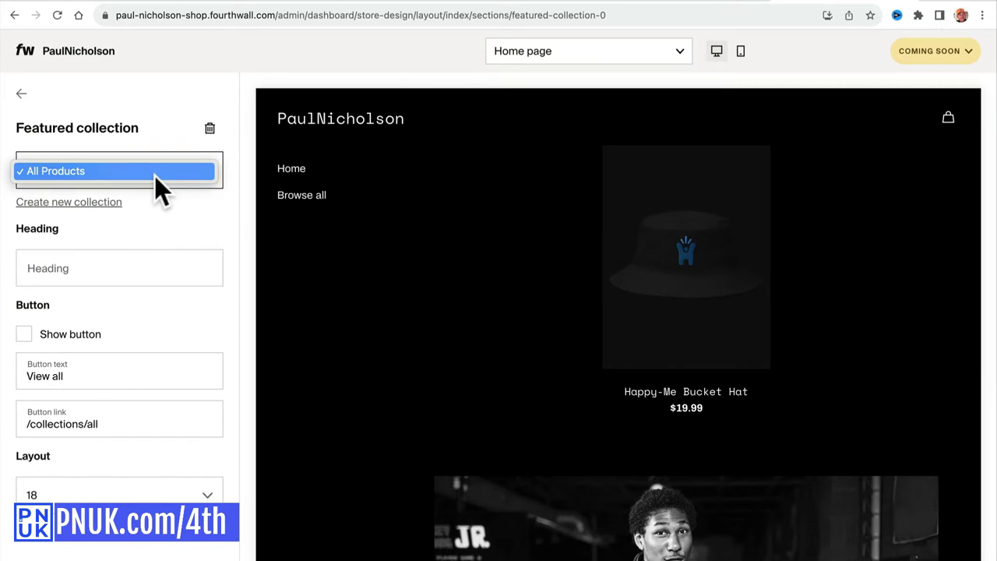
{"action": "left_click", "coordinate": [154, 217]}
Set the featured collection heading to 'Paul Nicholson Merch'.
{"action": "left_click", "coordinate": [122, 273]}
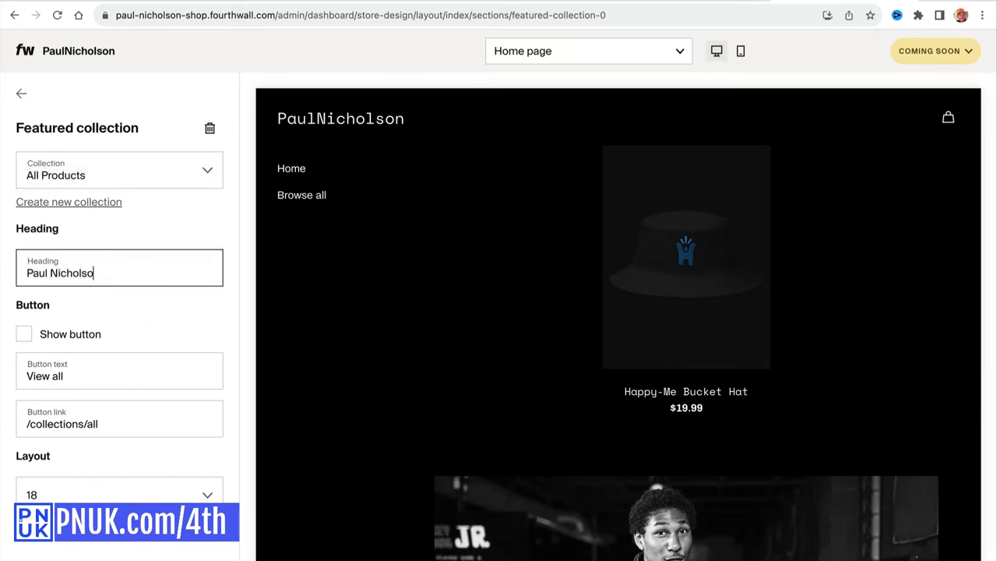
{"action": "type", "text": "Paul Nicholson Metch"}
{"action": "key", "text": "BackSpace"}
{"action": "key", "text": "BackSpace"}
{"action": "key", "text": "BackSpace"}
{"action": "type", "text": "r"}
{"action": "left_click", "coordinate": [119, 311]}
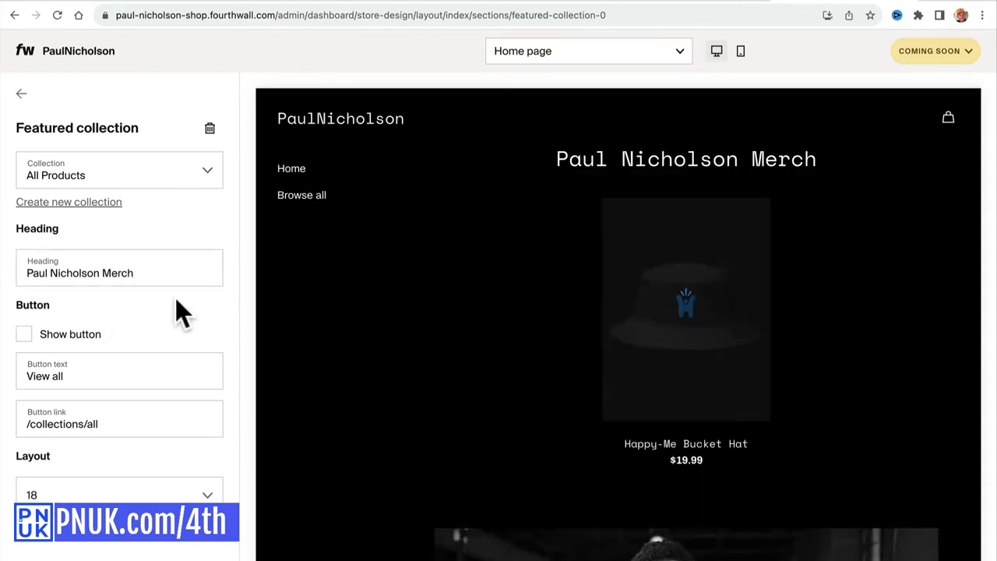
Show the View all button and set the collection layout to 1.
{"action": "left_click", "coordinate": [46, 336]}
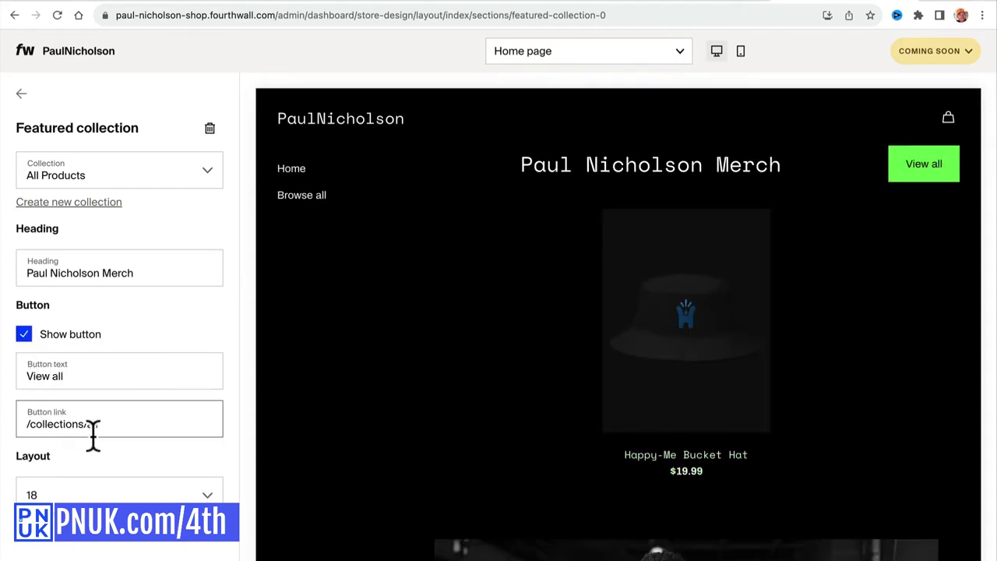
{"action": "left_click", "coordinate": [105, 496]}
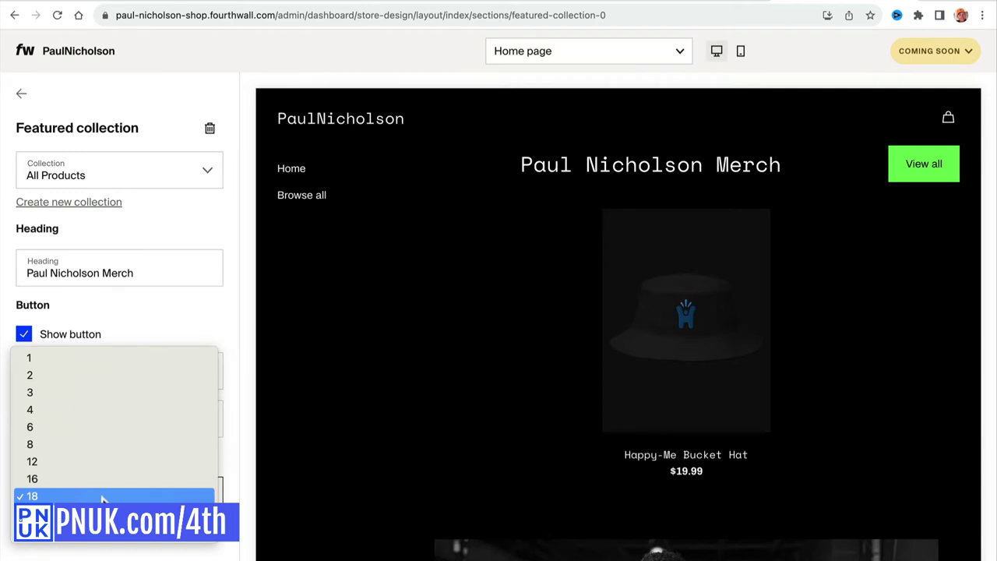
{"action": "left_click", "coordinate": [87, 359]}
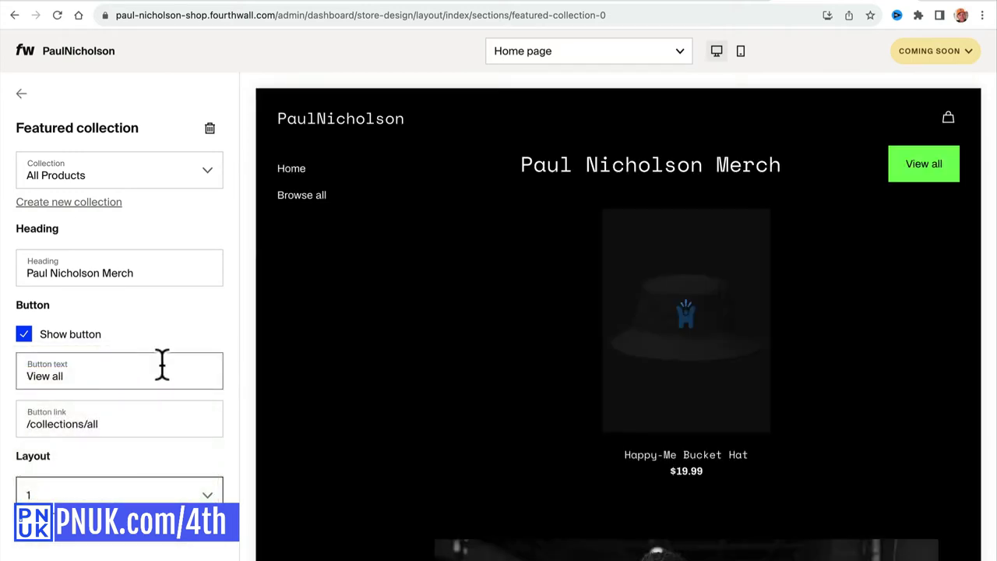
{"action": "left_click", "coordinate": [21, 94]}
Open the Donations section and review its message and amounts 5, 10 and 20.
{"action": "left_click", "coordinate": [131, 310]}
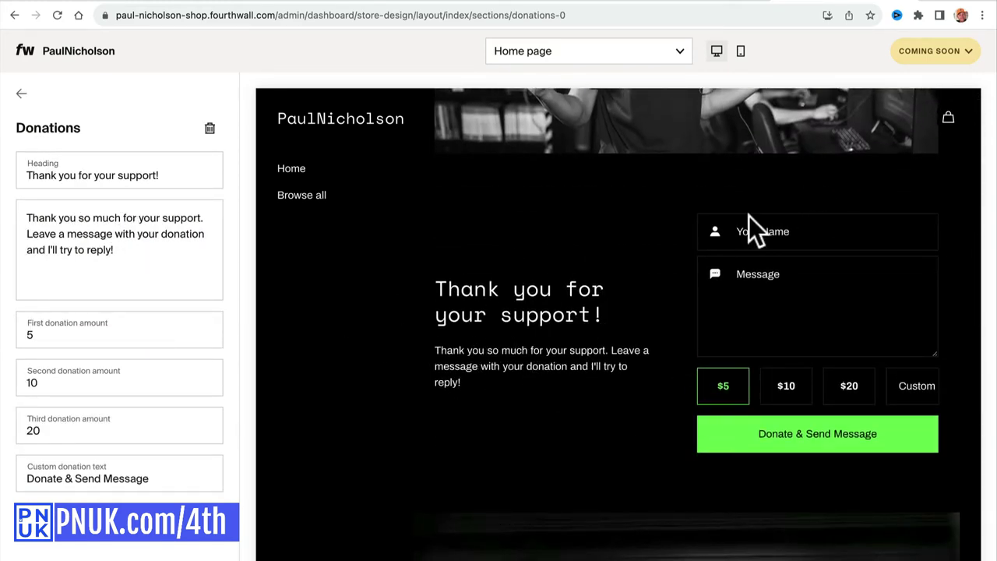
{"action": "triple_click", "coordinate": [83, 176]}
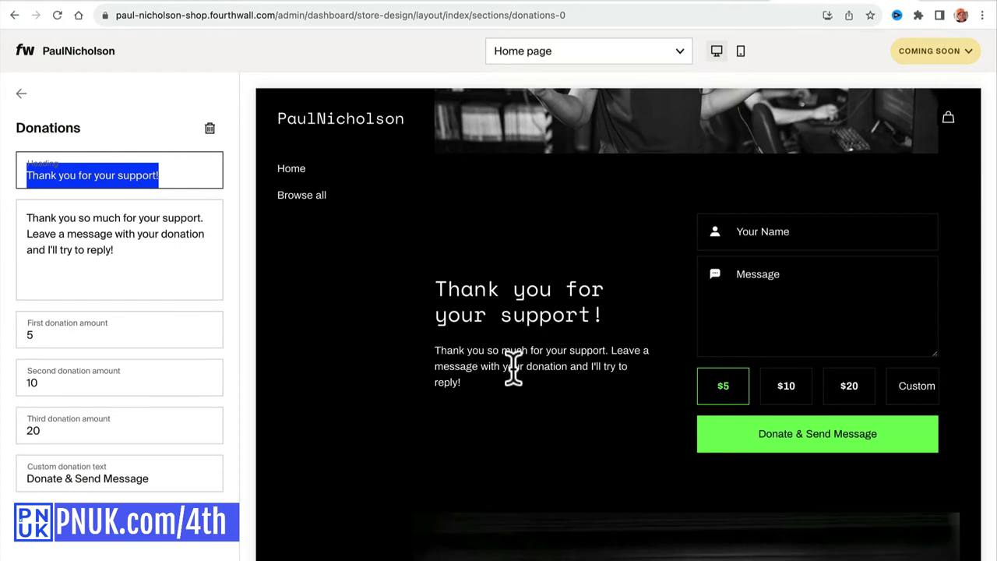
{"action": "left_click", "coordinate": [81, 271]}
{"action": "left_click", "coordinate": [81, 326]}
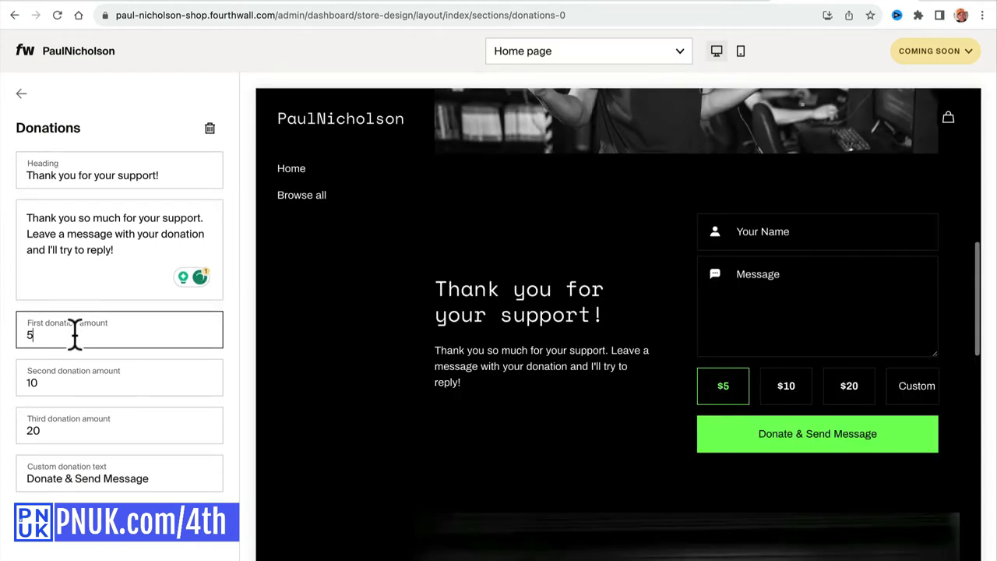
{"action": "left_click", "coordinate": [70, 368]}
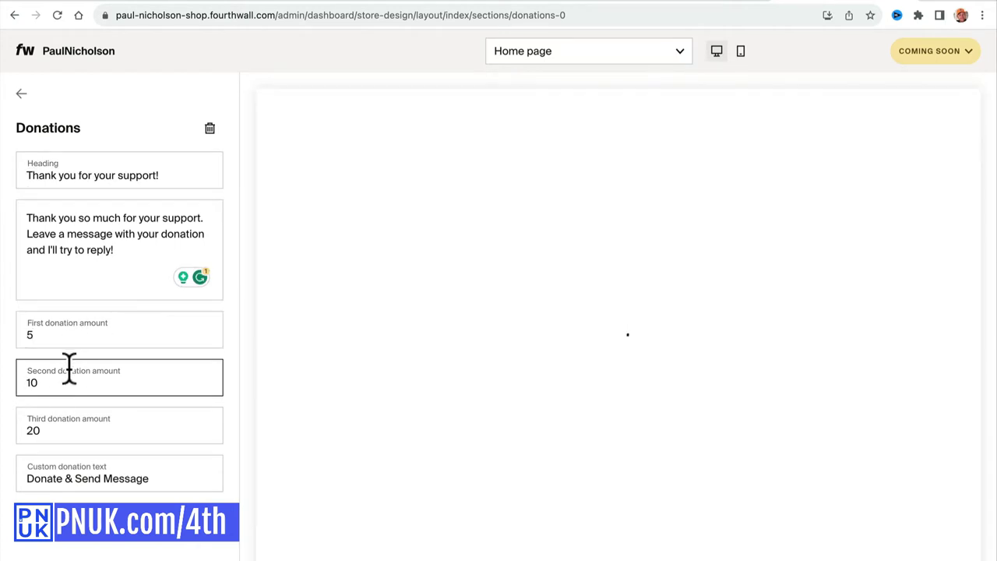
{"action": "left_click", "coordinate": [61, 416]}
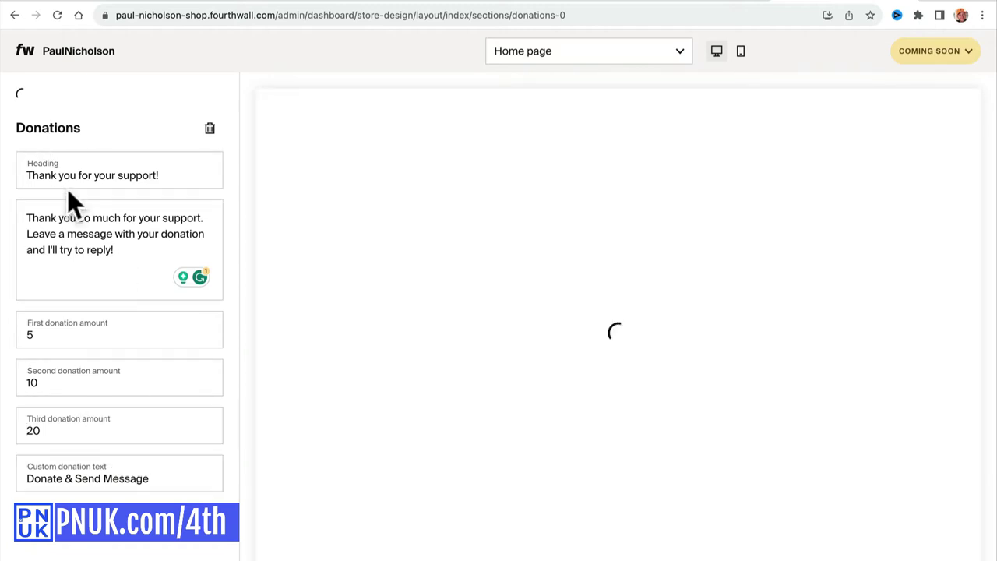
Change the heading to 'Buy Me A Coffee' and start the description 'Ask any questions'.
{"action": "left_click", "coordinate": [68, 178]}
{"action": "triple_click", "coordinate": [69, 178]}
{"action": "type", "text": "Buy"}
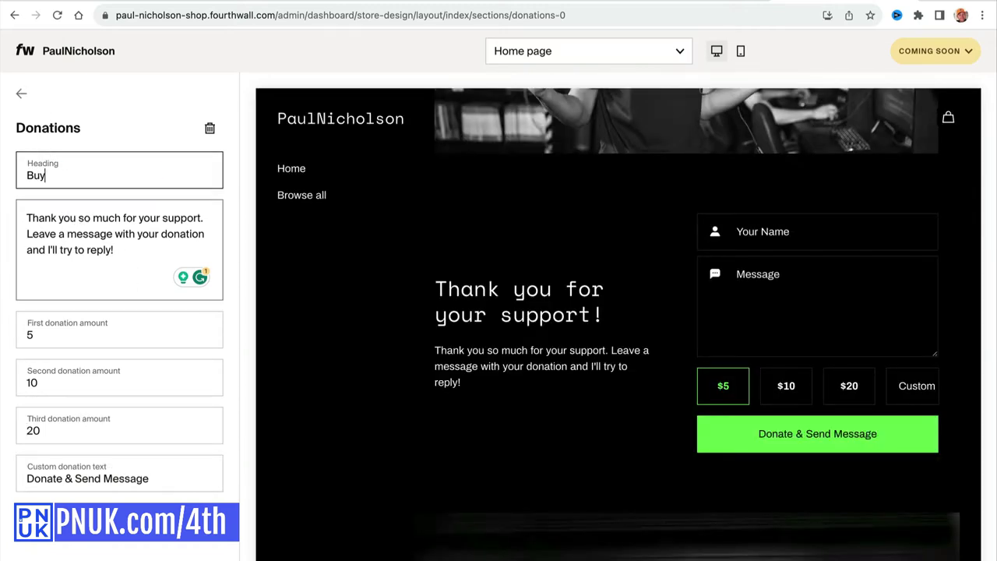
{"action": "type", "text": " Me A Coffee"}
{"action": "triple_click", "coordinate": [104, 249]}
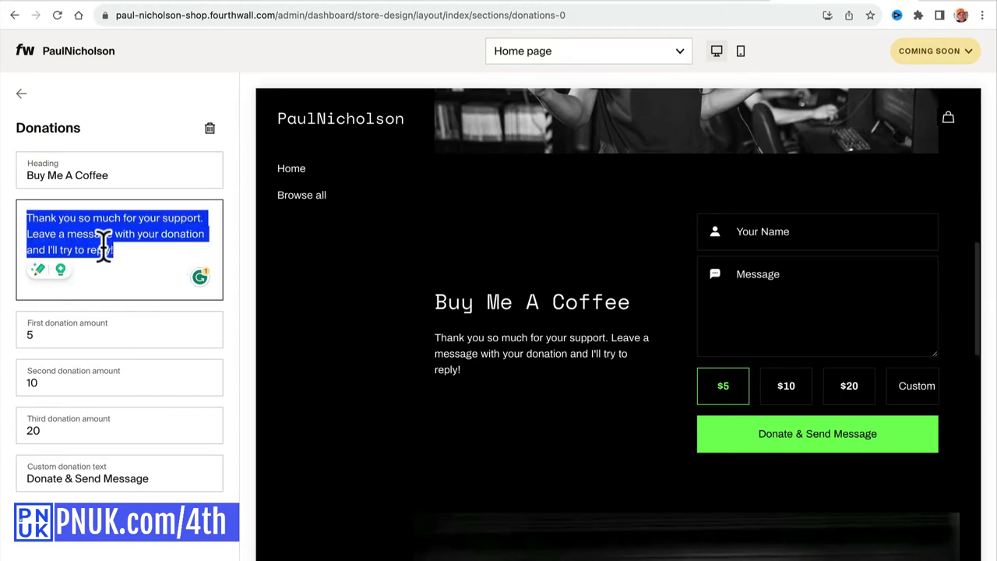
{"action": "type", "text": "Ask any"}
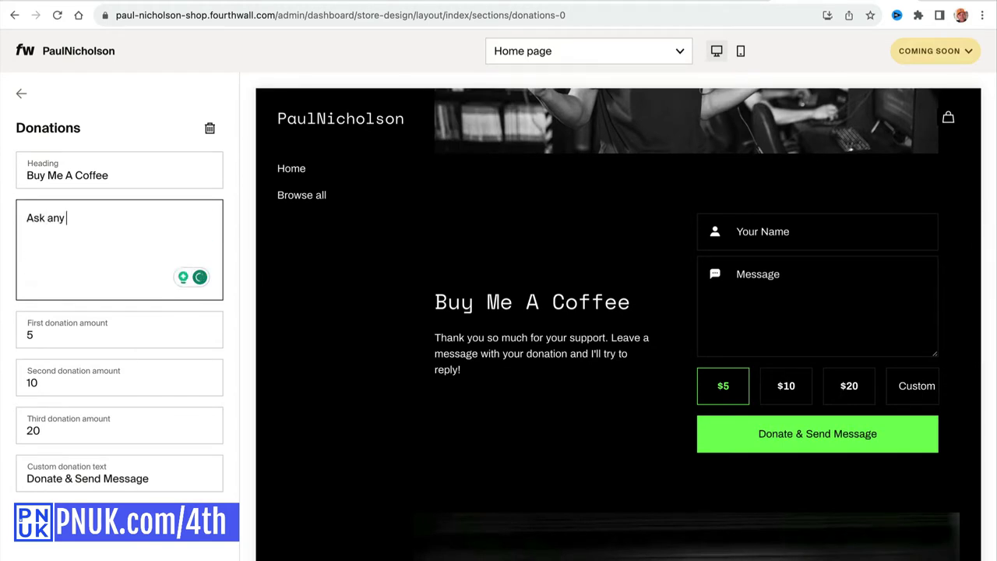
{"action": "type", "text": " questions."}
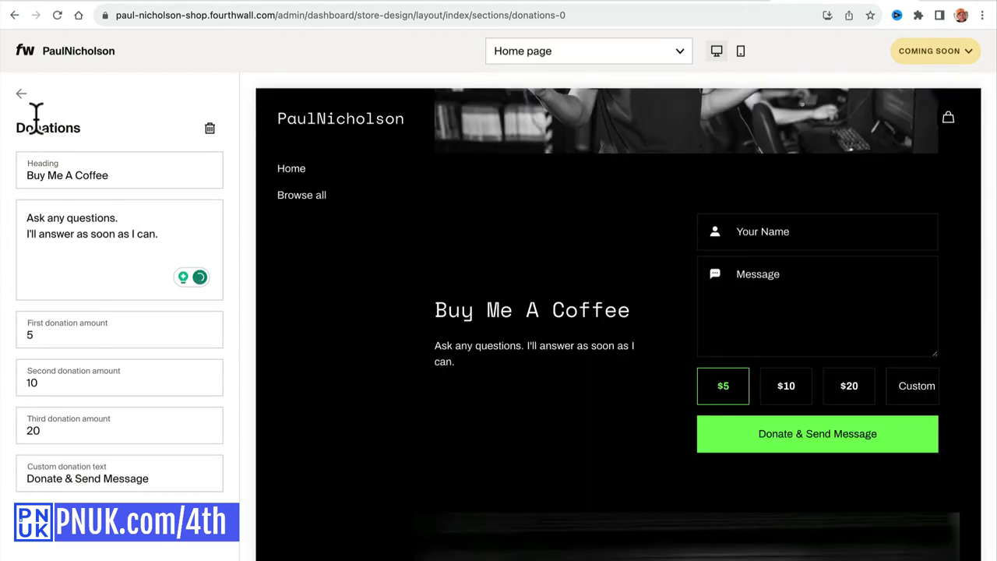
Trash the Image section, then the Image banner section, confirming Delete each time.
{"action": "left_click", "coordinate": [21, 94]}
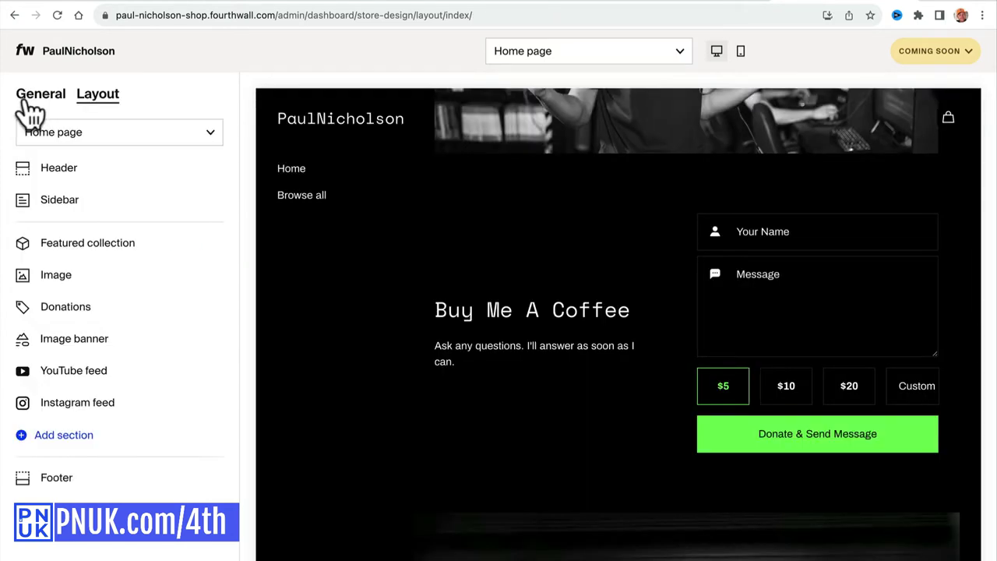
{"action": "left_click", "coordinate": [103, 278]}
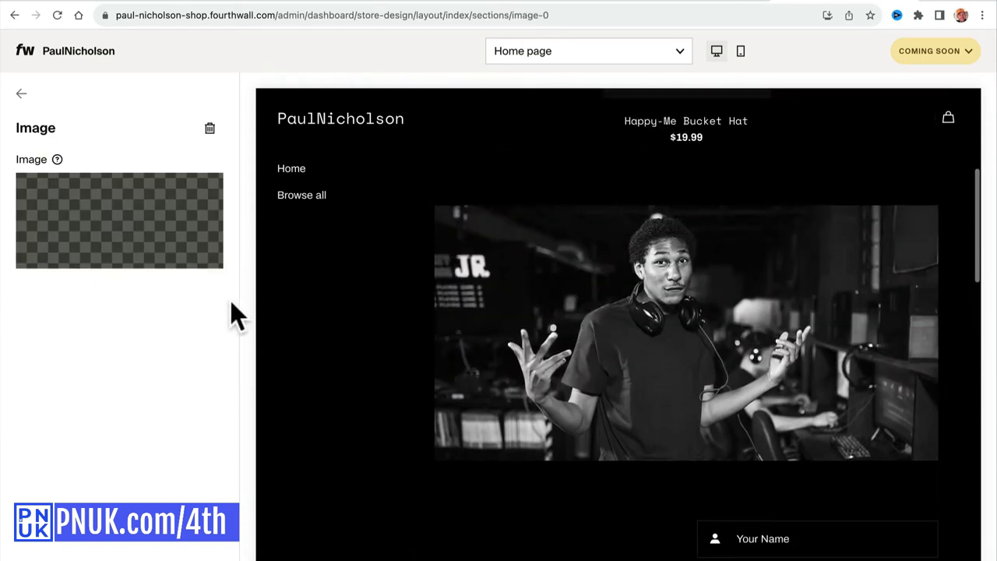
{"action": "mouse_move", "coordinate": [220, 204]}
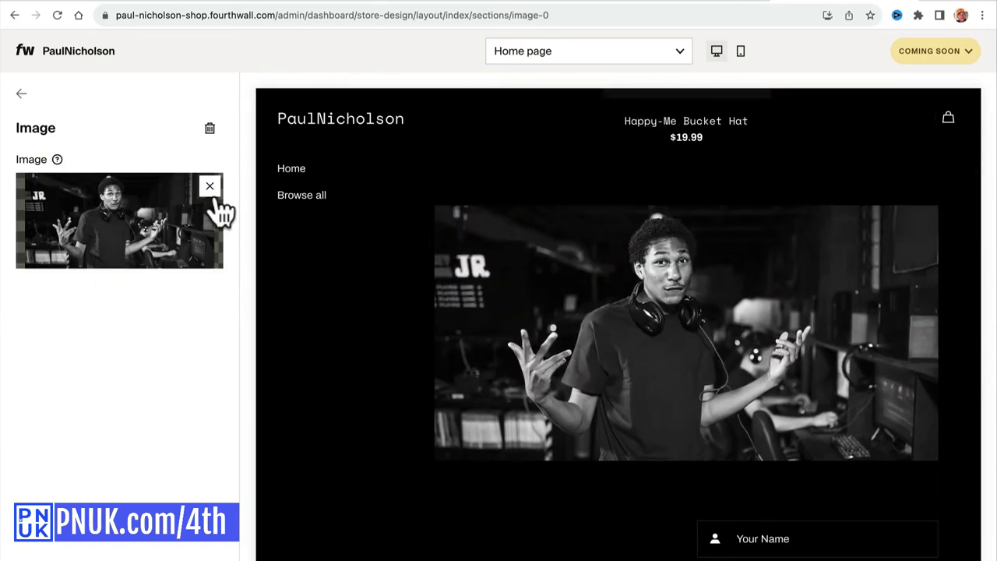
{"action": "left_click", "coordinate": [208, 130]}
{"action": "left_click", "coordinate": [611, 360]}
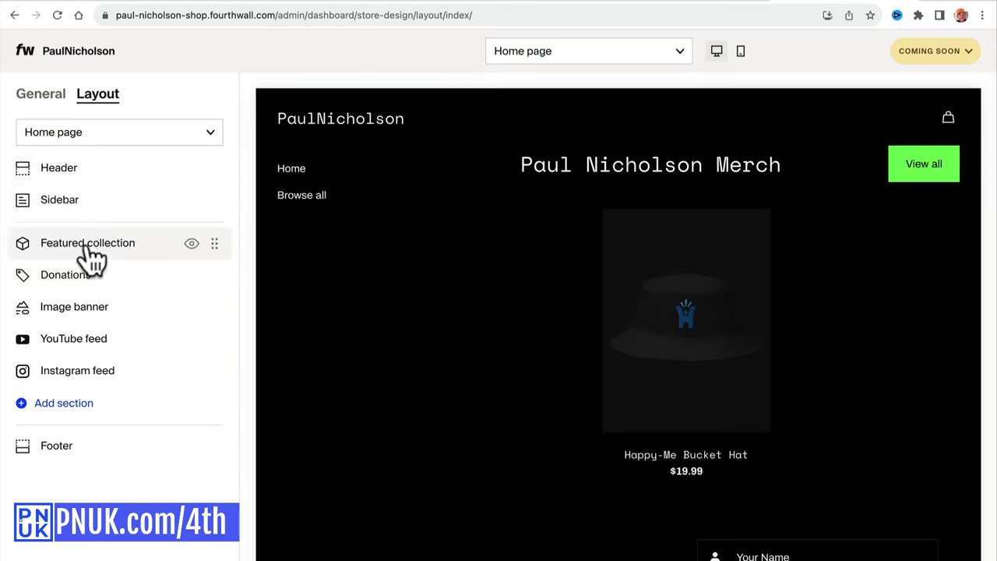
{"action": "left_click", "coordinate": [123, 309]}
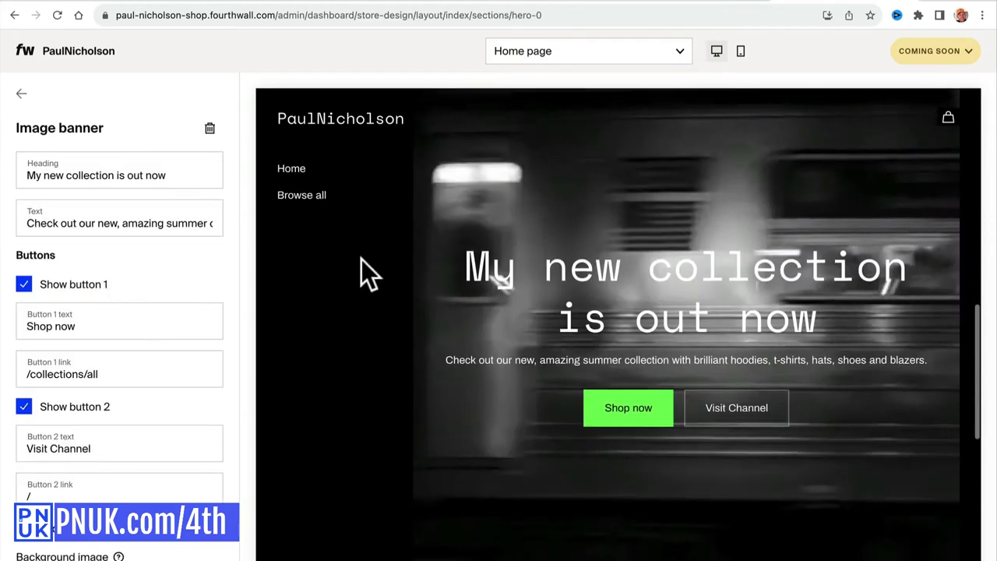
{"action": "left_click", "coordinate": [209, 127]}
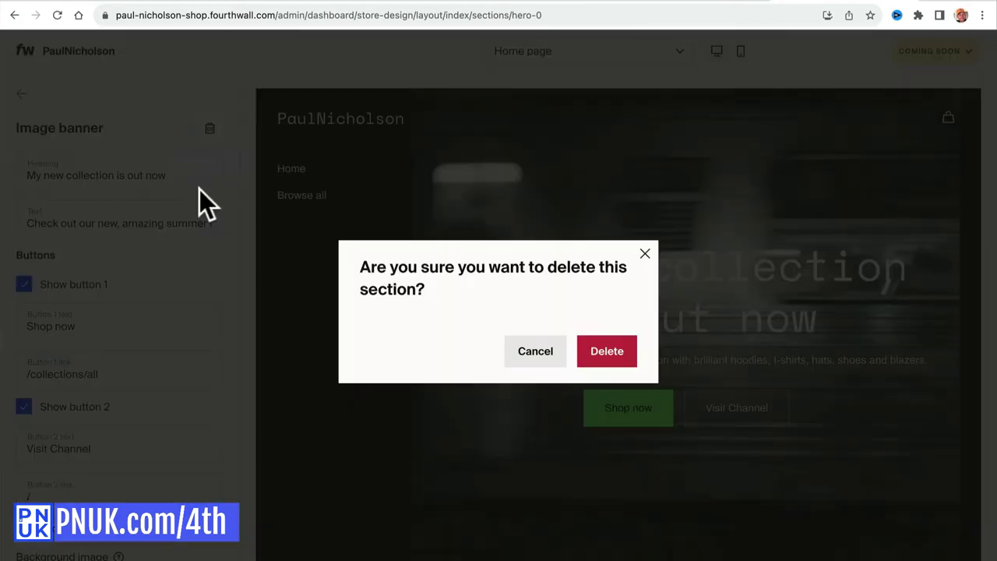
{"action": "left_click", "coordinate": [603, 351]}
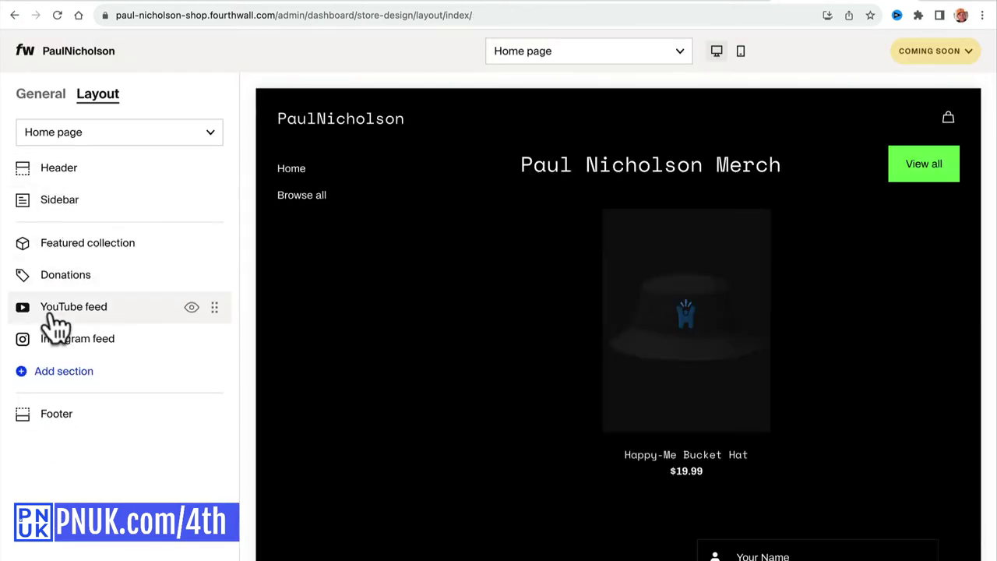
Set the YouTube feed to show 12 videos.
{"action": "left_click", "coordinate": [58, 310]}
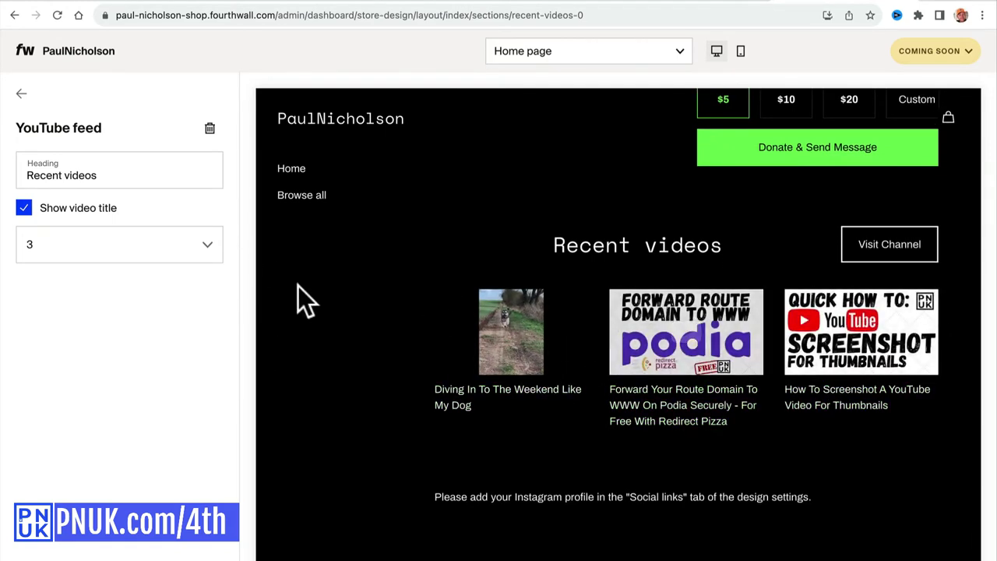
{"action": "left_click", "coordinate": [174, 248]}
{"action": "left_click", "coordinate": [141, 300]}
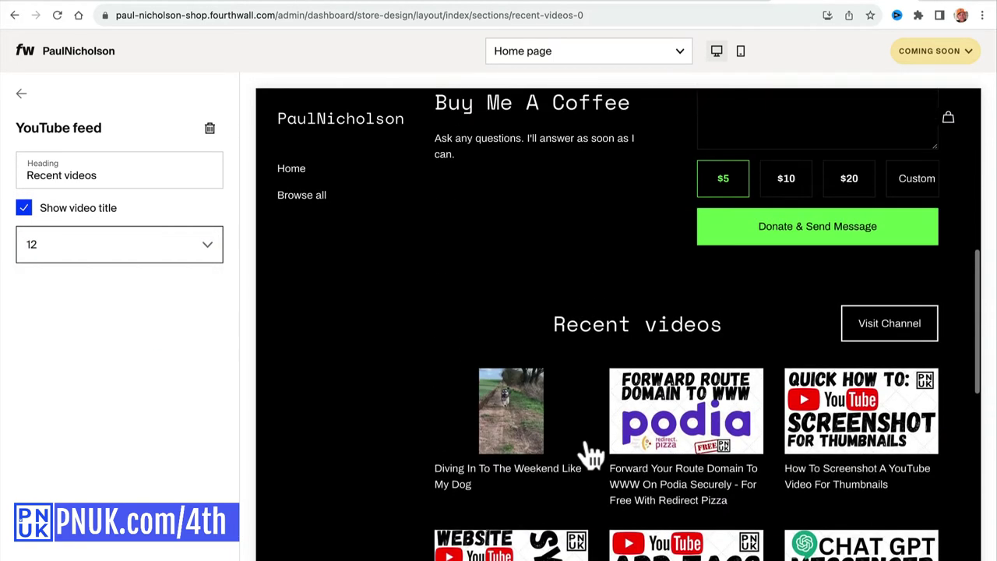
{"action": "scroll", "coordinate": [588, 457], "scroll_direction": "down", "scroll_amount": 4}
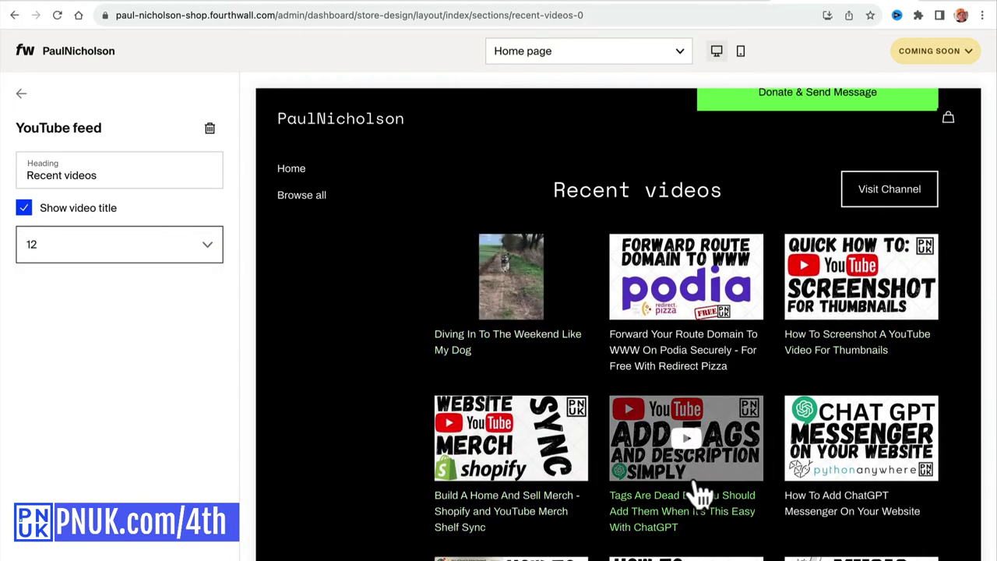
{"action": "scroll", "coordinate": [701, 492], "scroll_direction": "down", "scroll_amount": 7}
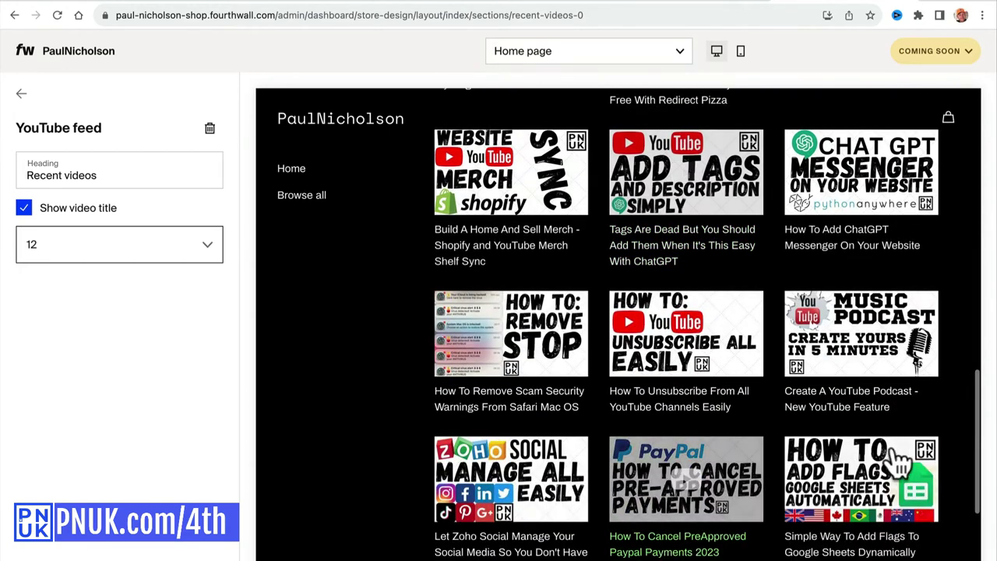
{"action": "left_click", "coordinate": [21, 95]}
Glance at the Instagram feed, then switch the editor to Checkout and then the Coming soon page.
{"action": "left_click", "coordinate": [141, 334]}
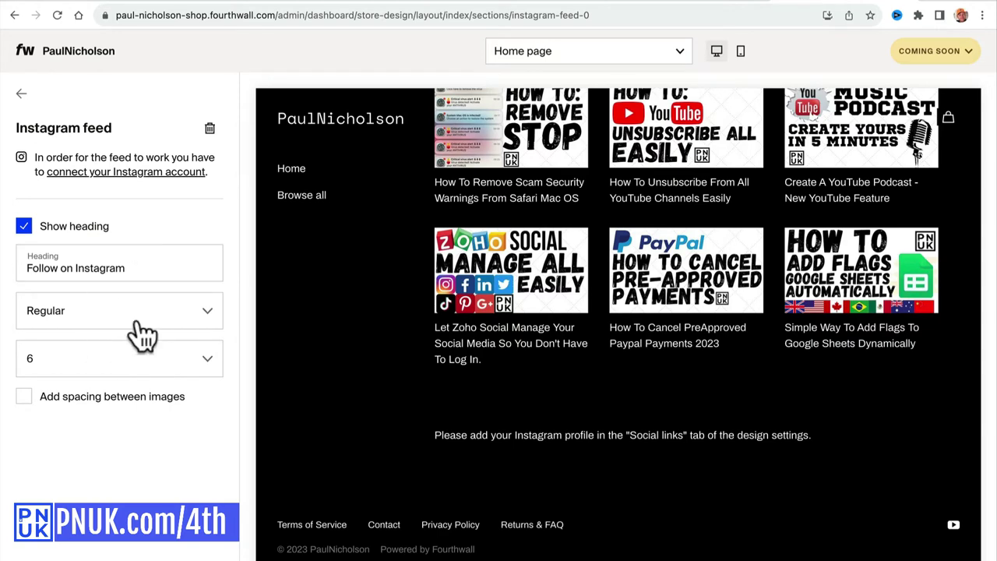
{"action": "left_click", "coordinate": [22, 94]}
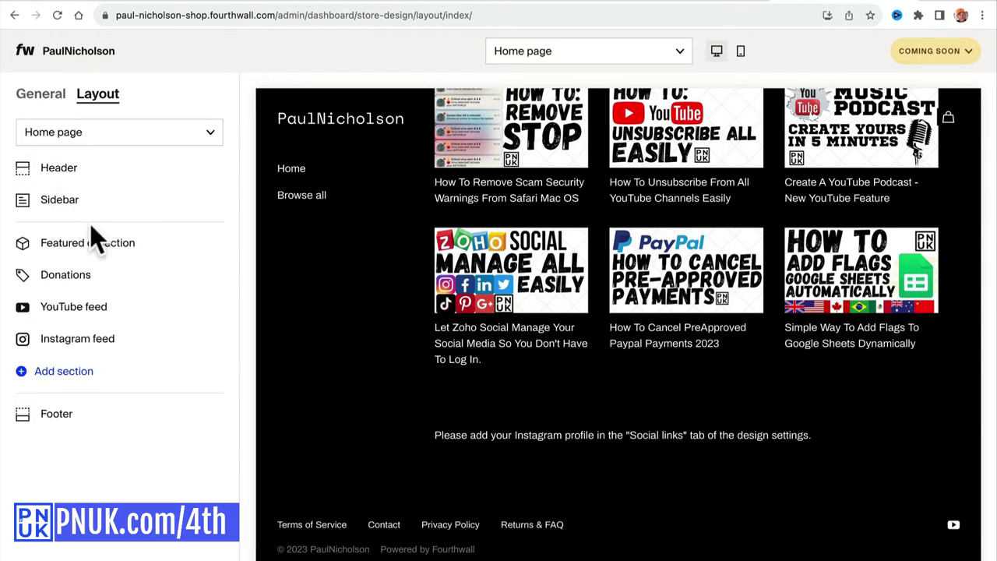
{"action": "left_click", "coordinate": [96, 137]}
{"action": "left_click", "coordinate": [129, 196]}
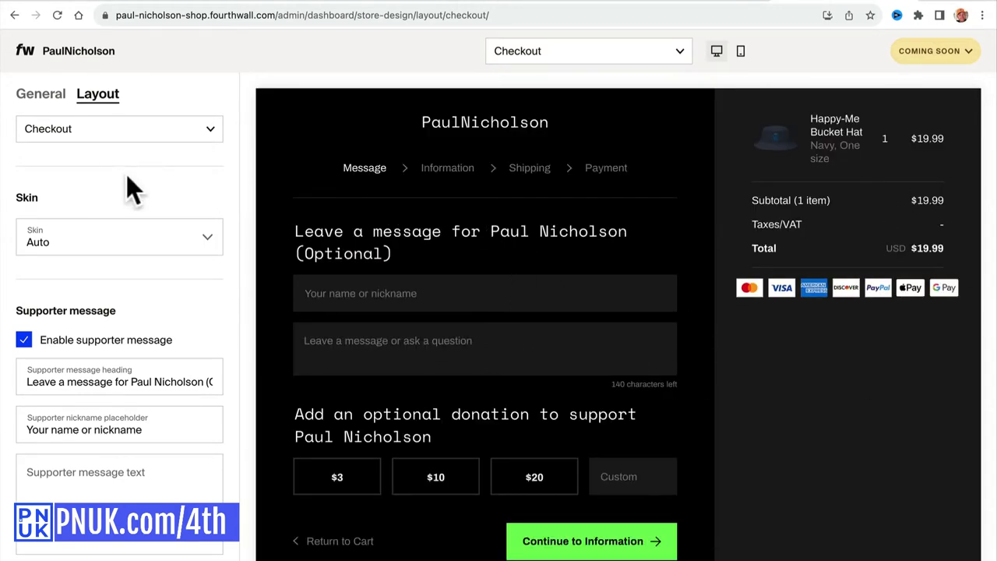
{"action": "left_click", "coordinate": [117, 129]}
{"action": "left_click", "coordinate": [138, 221]}
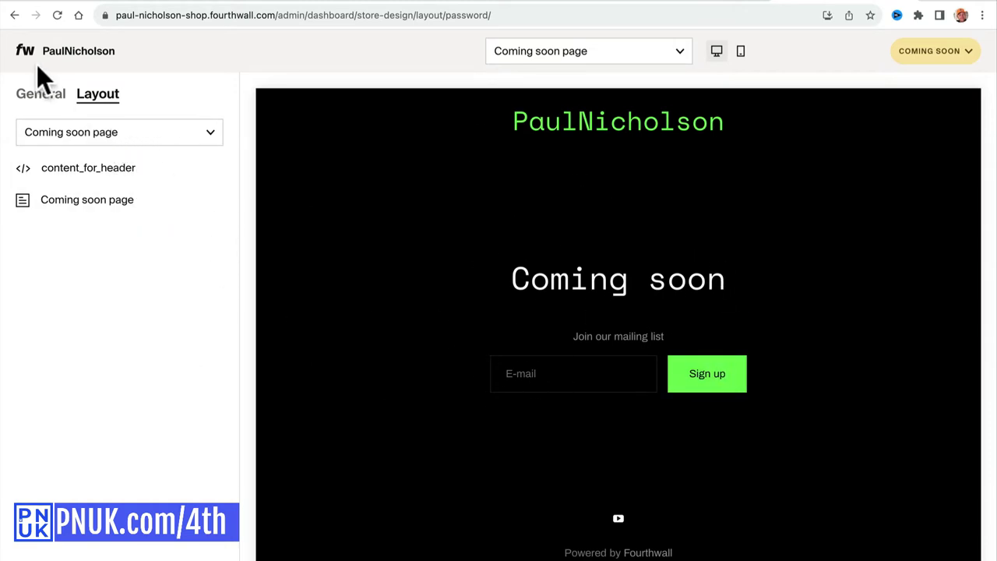
In general settings, add an Instagram social link with the store's handle.
{"action": "left_click", "coordinate": [40, 94]}
{"action": "left_click", "coordinate": [100, 260]}
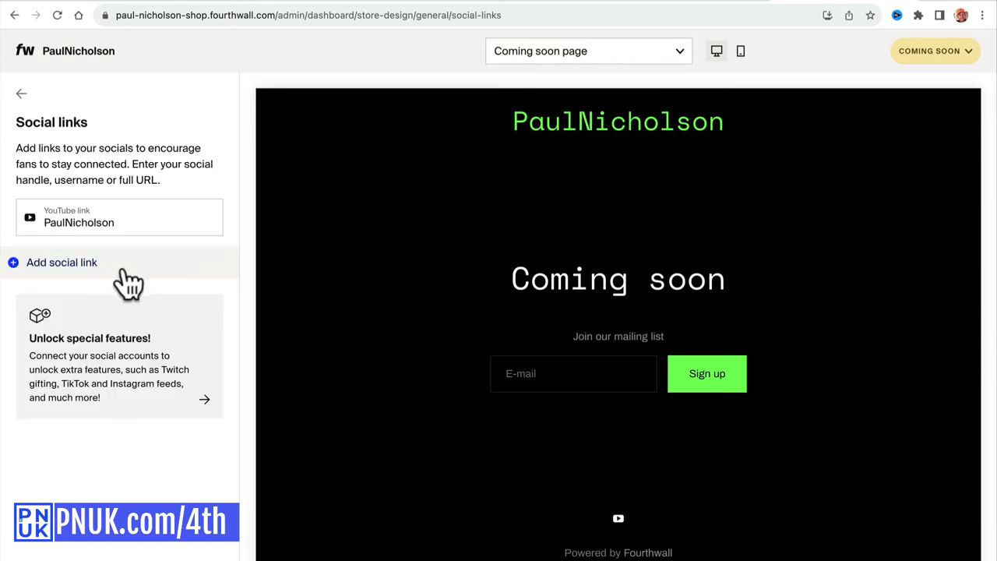
{"action": "left_click", "coordinate": [122, 271]}
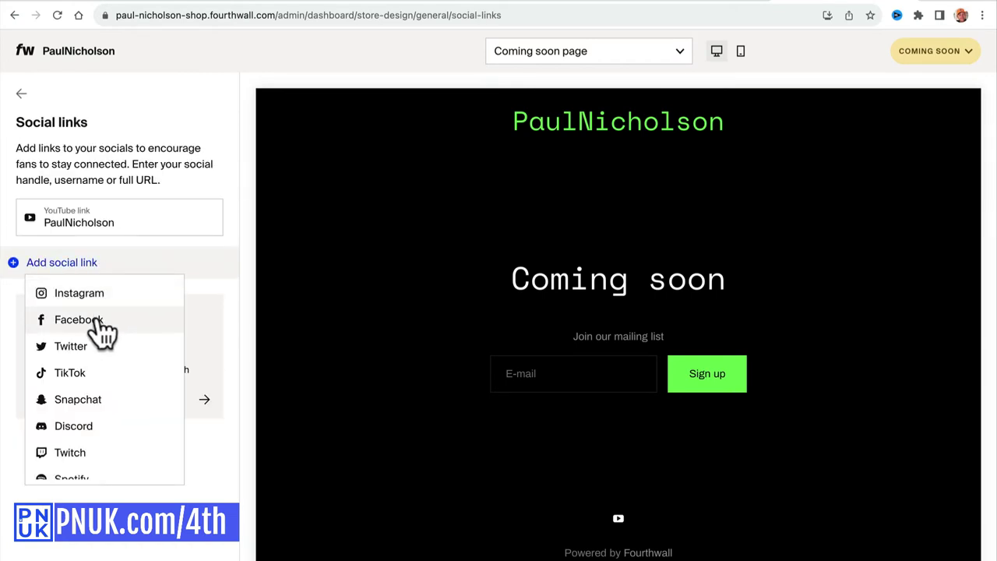
{"action": "left_click", "coordinate": [99, 293]}
{"action": "left_click", "coordinate": [114, 269]}
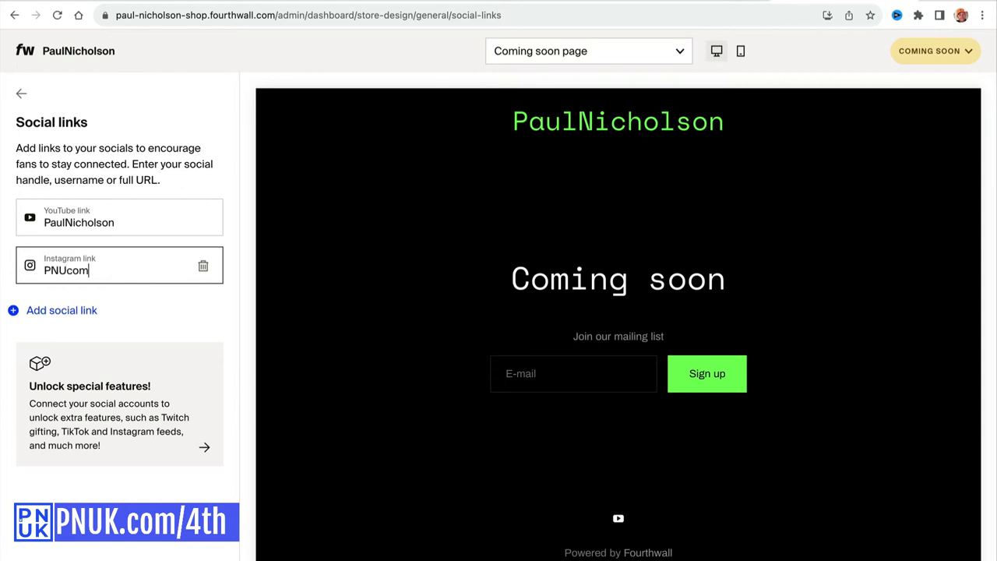
{"action": "type", "text": "PNUcom"}
{"action": "key", "text": "BackSpace"}
{"action": "key", "text": "BackSpace"}
{"action": "key", "text": "BackSpace"}
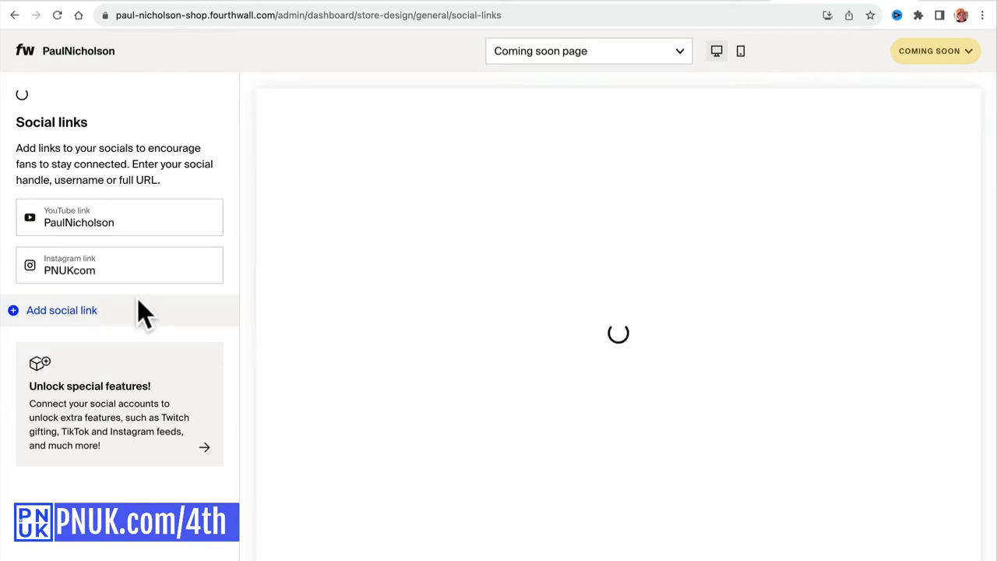
Add a Twitter social link and begin entering its handle.
{"action": "left_click", "coordinate": [128, 310]}
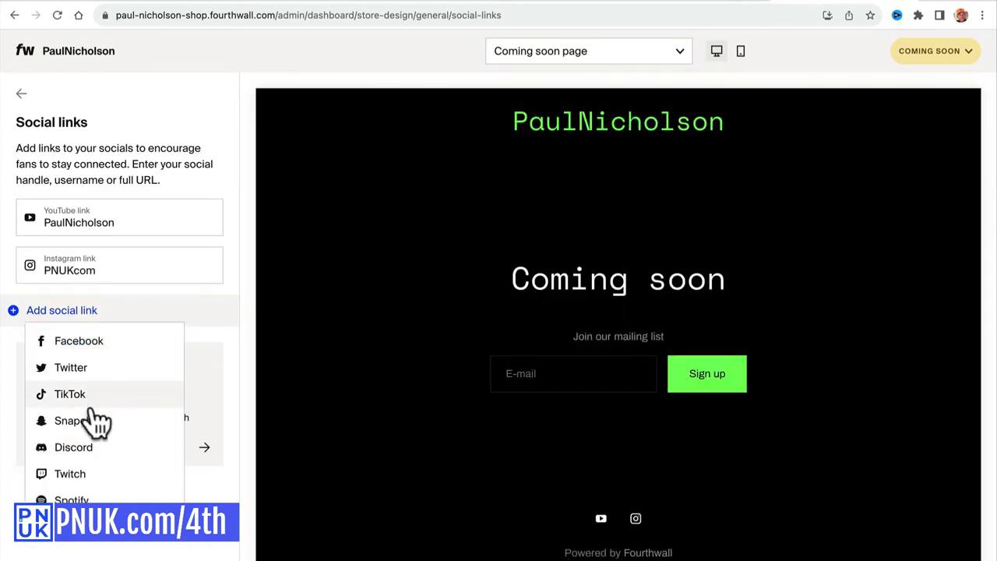
{"action": "scroll", "coordinate": [98, 471], "scroll_direction": "down", "scroll_amount": 3}
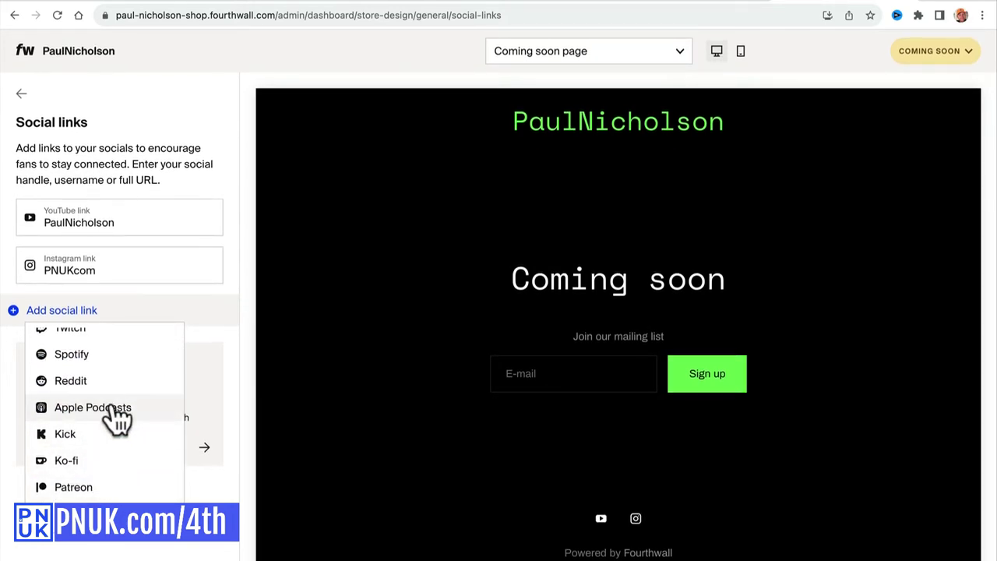
{"action": "scroll", "coordinate": [120, 410], "scroll_direction": "up", "scroll_amount": 3}
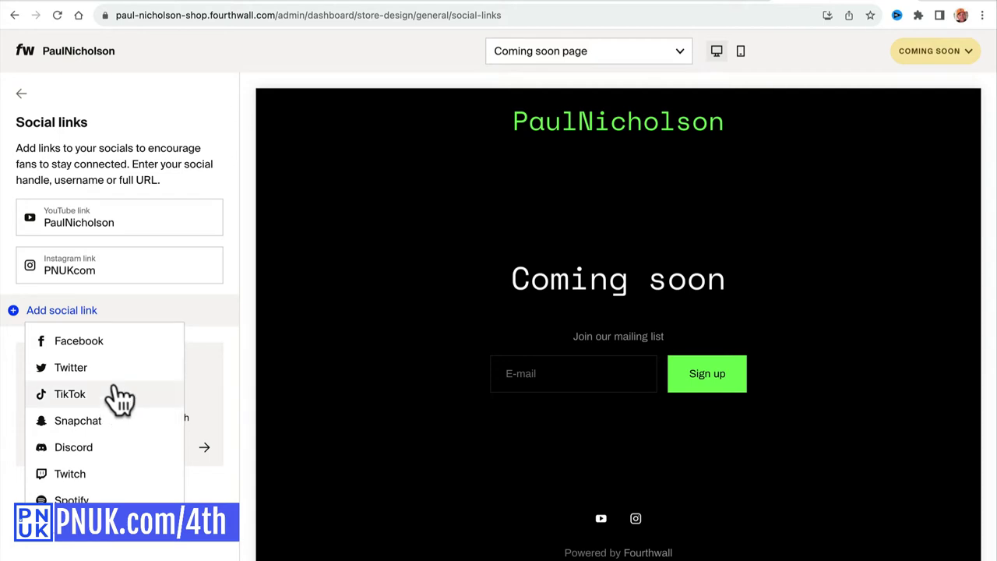
{"action": "left_click", "coordinate": [116, 368]}
{"action": "left_click", "coordinate": [112, 315]}
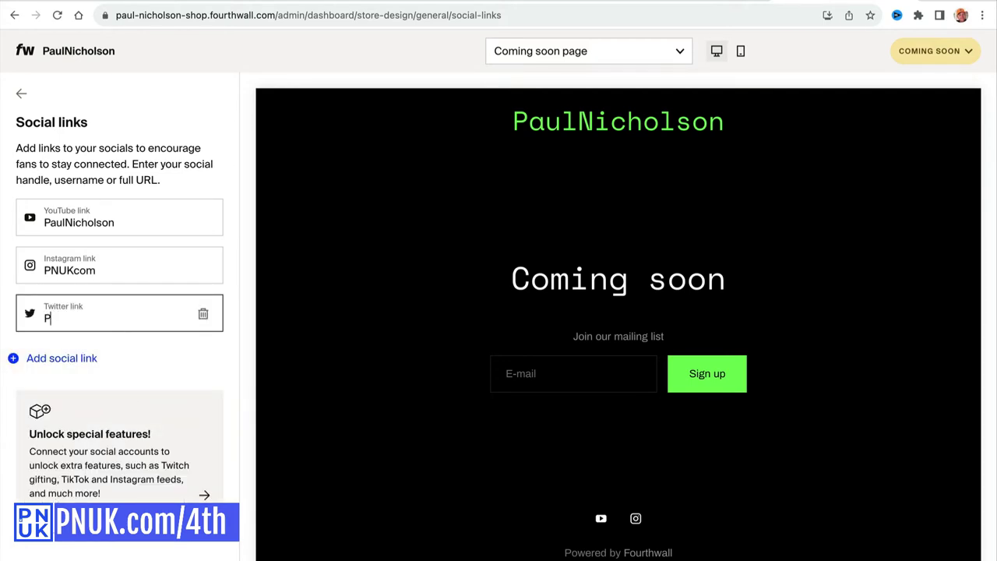
Add a Facebook social link and correct its handle.
{"action": "left_click", "coordinate": [79, 360]}
{"action": "left_click", "coordinate": [117, 393]}
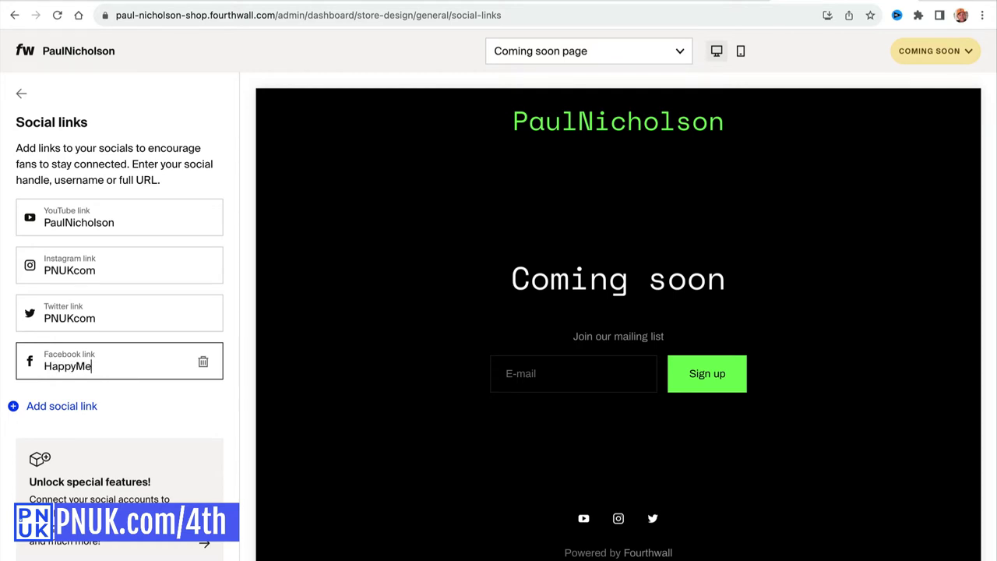
{"action": "left_click", "coordinate": [157, 384]}
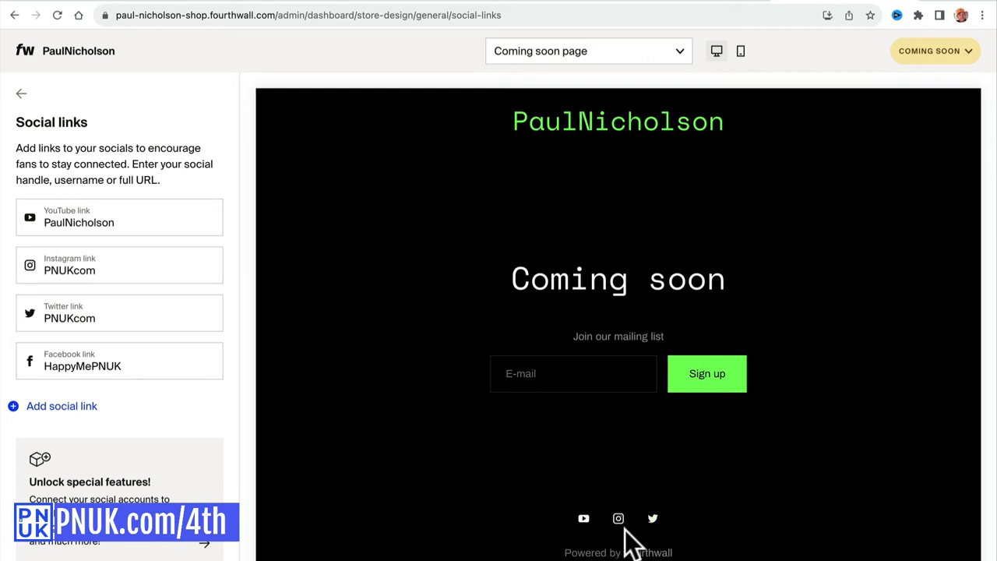
{"action": "left_click", "coordinate": [144, 376]}
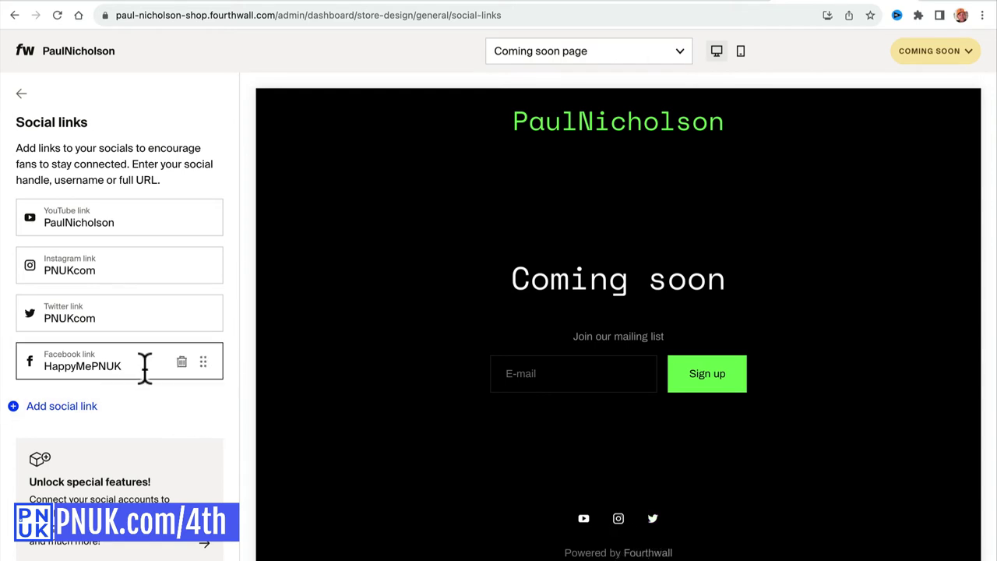
{"action": "double_click", "coordinate": [144, 370]}
{"action": "left_click", "coordinate": [130, 366]}
{"action": "double_click", "coordinate": [130, 366]}
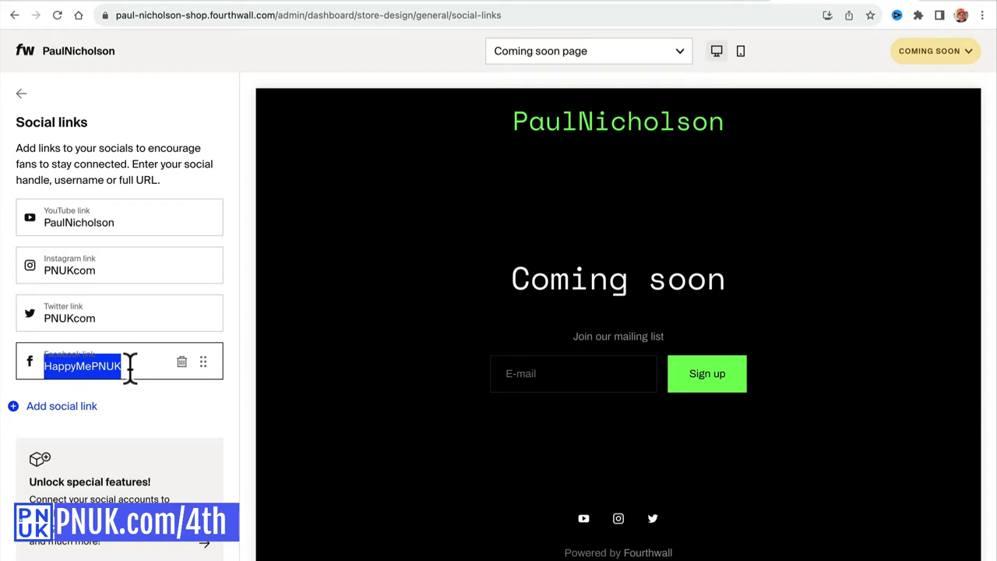
{"action": "left_click", "coordinate": [145, 314]}
{"action": "left_click", "coordinate": [138, 362]}
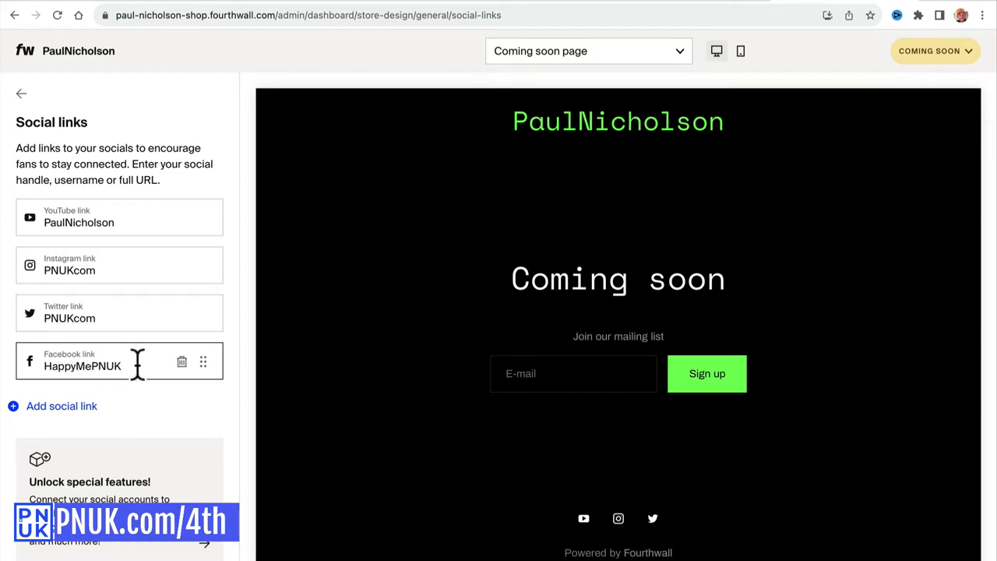
{"action": "double_click", "coordinate": [137, 362]}
{"action": "type", "text": "happymepnuk"}
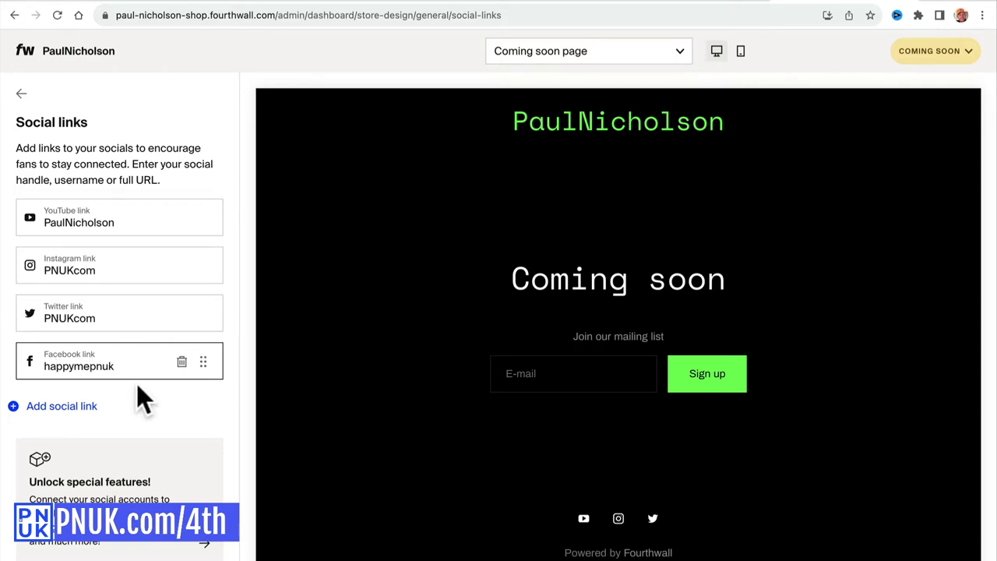
Test the new Facebook icon from the Coming soon preview, then close that page.
{"action": "left_click", "coordinate": [136, 399]}
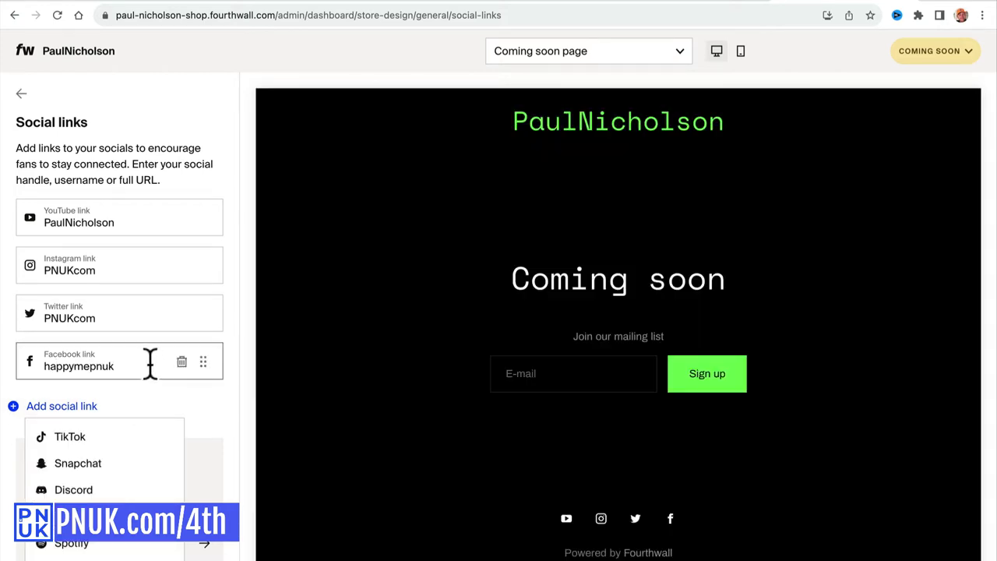
{"action": "left_click", "coordinate": [670, 519]}
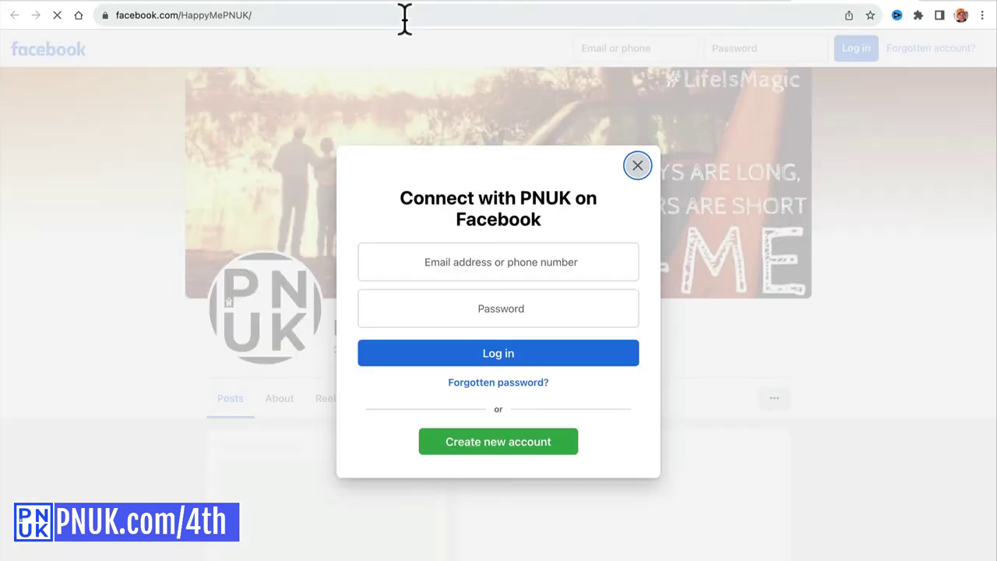
{"action": "key", "text": "super+w"}
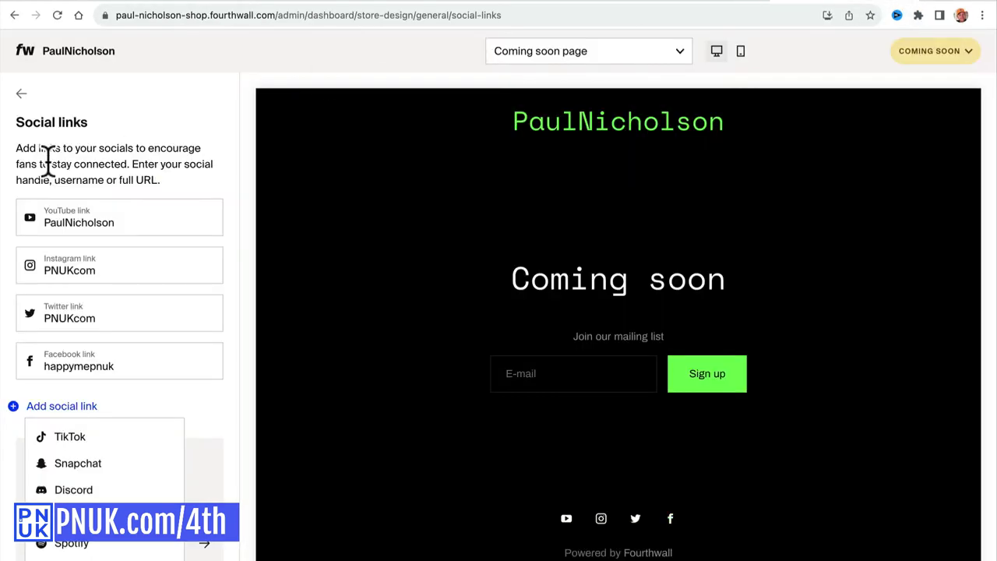
{"action": "left_click", "coordinate": [21, 94]}
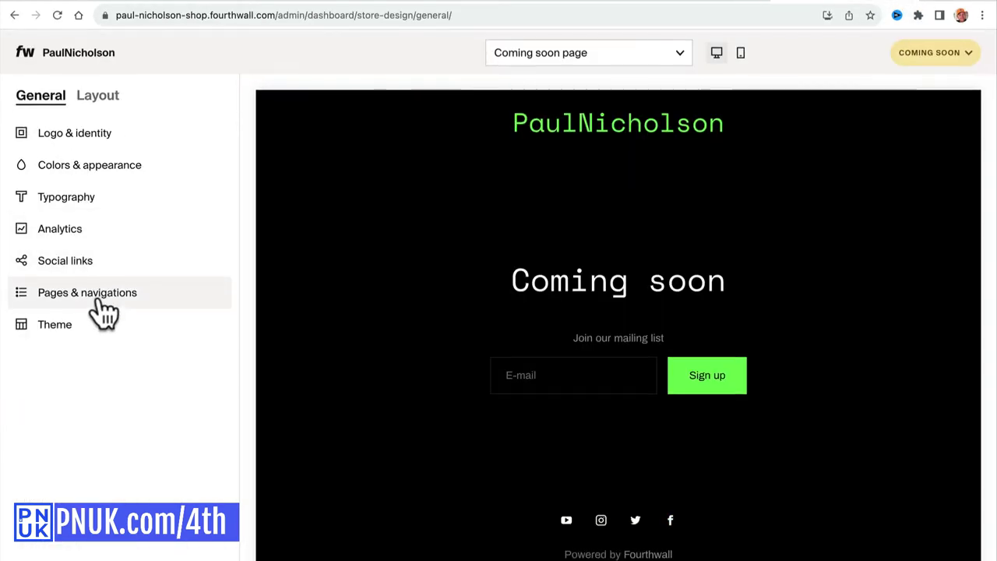
Open the navigation menus editor from the Home page's Sidebar settings in Layout.
{"action": "left_click_drag", "start_coordinate": [106, 103], "coordinate": [102, 178]}
{"action": "left_click", "coordinate": [95, 95]}
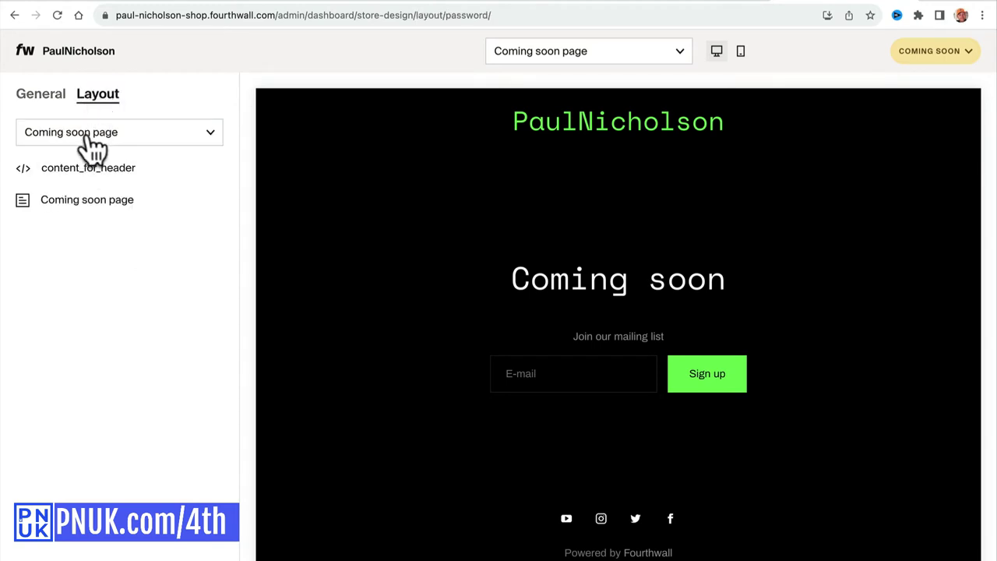
{"action": "left_click", "coordinate": [92, 134]}
{"action": "left_click", "coordinate": [98, 170]}
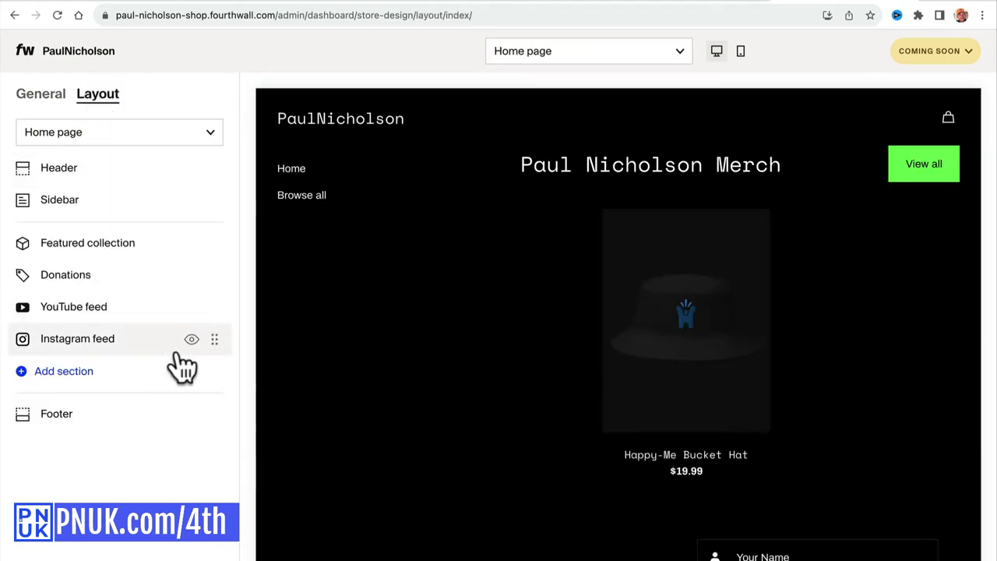
{"action": "scroll", "coordinate": [489, 369], "scroll_direction": "down", "scroll_amount": 2}
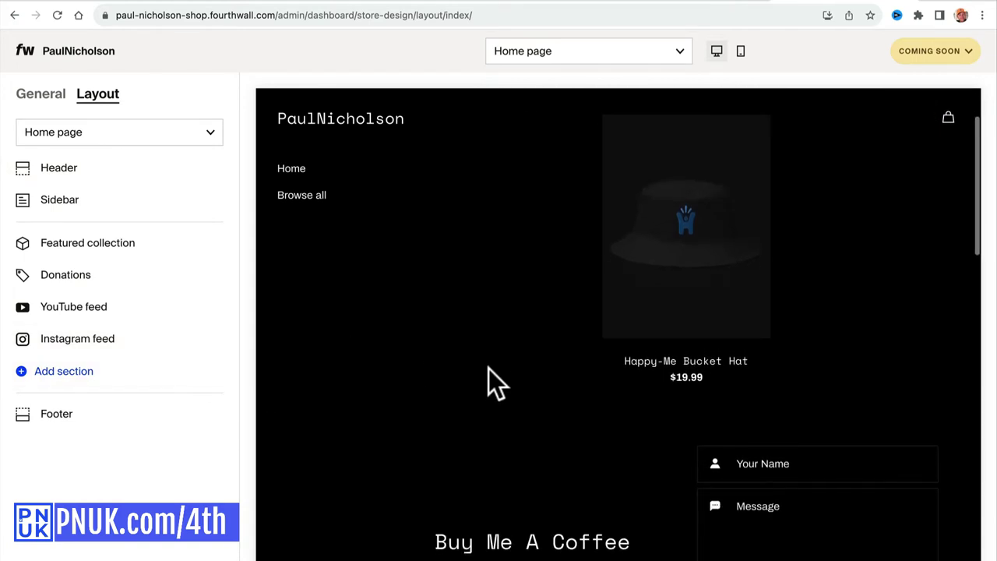
{"action": "left_click", "coordinate": [154, 203]}
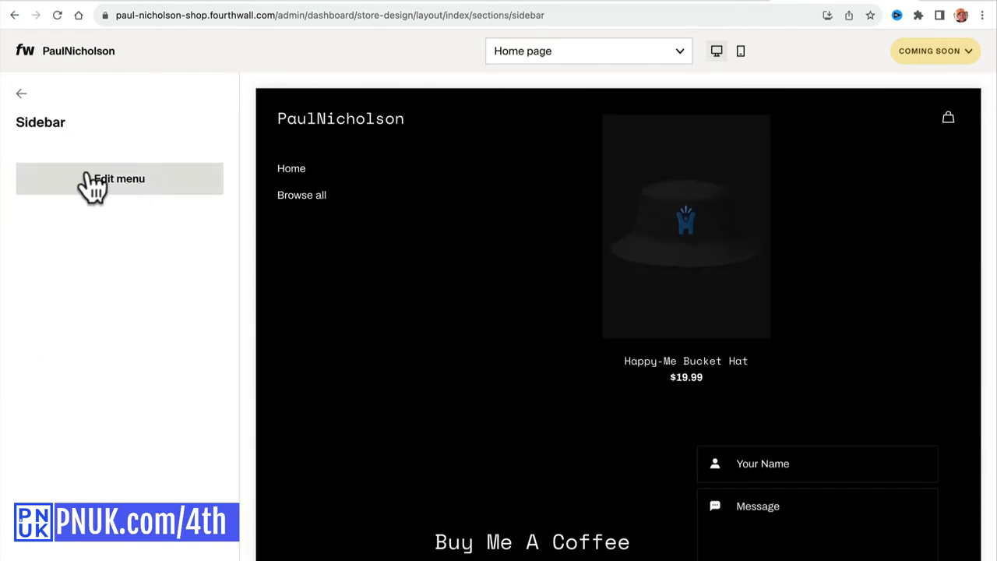
{"action": "left_click", "coordinate": [132, 181]}
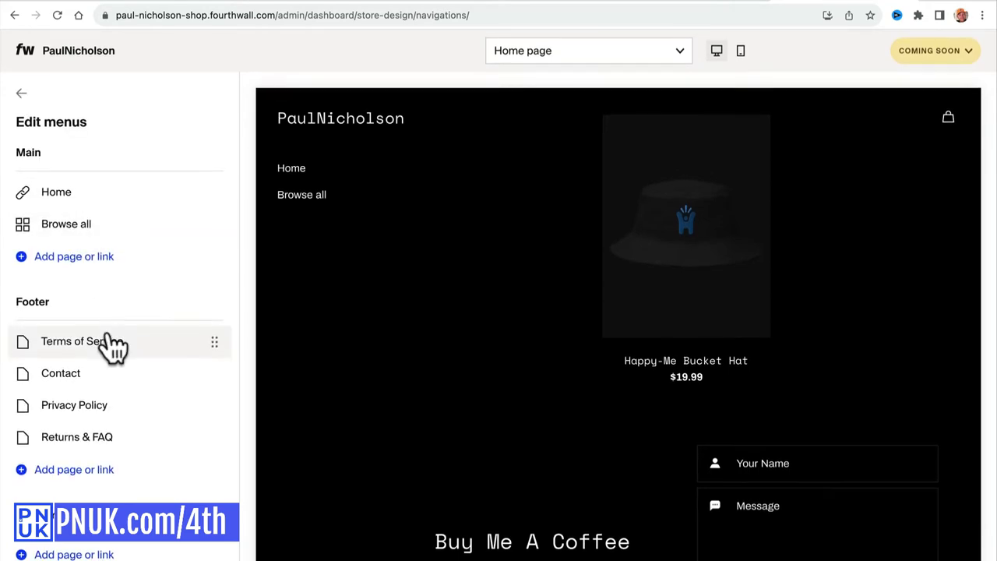
{"action": "left_click", "coordinate": [107, 274]}
{"action": "left_click", "coordinate": [101, 288]}
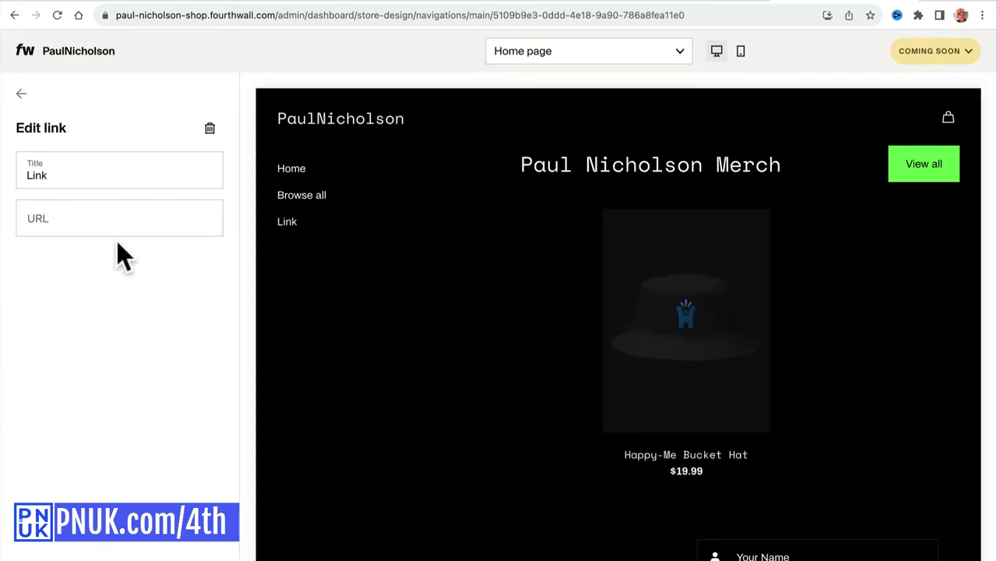
{"action": "double_click", "coordinate": [87, 173]}
{"action": "type", "text": "Cont"}
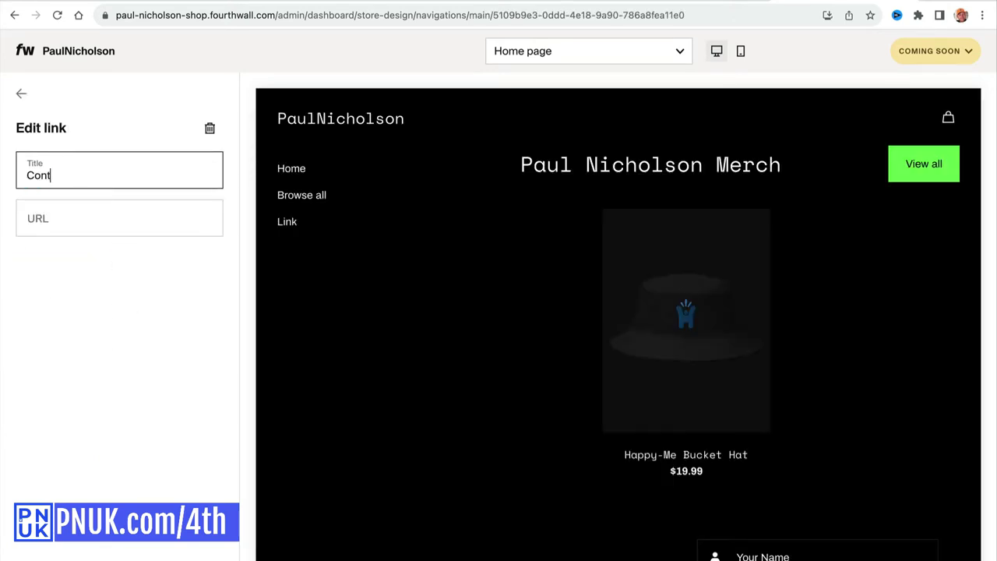
{"action": "type", "text": "act"}
{"action": "key", "text": "Tab"}
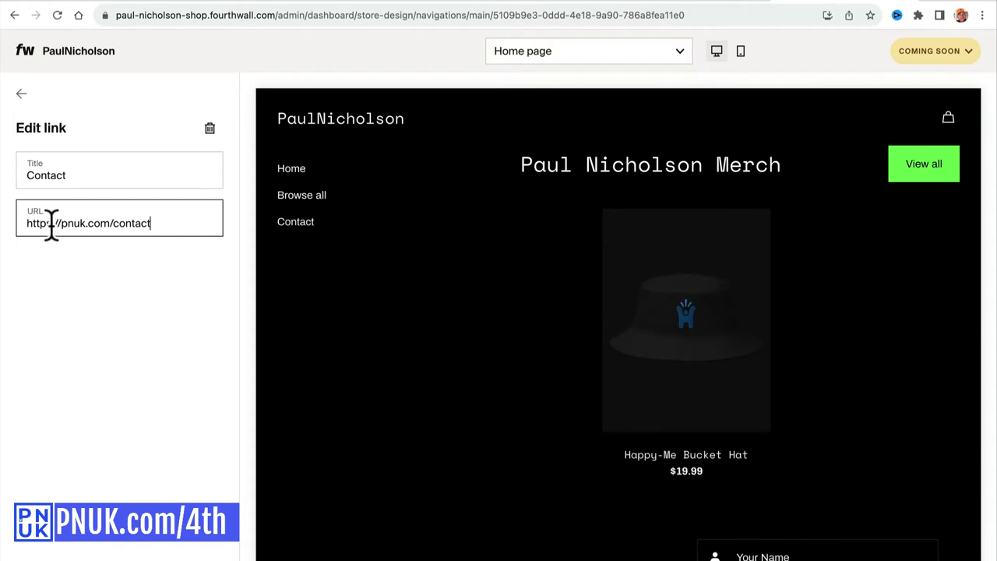
{"action": "left_click", "coordinate": [67, 181]}
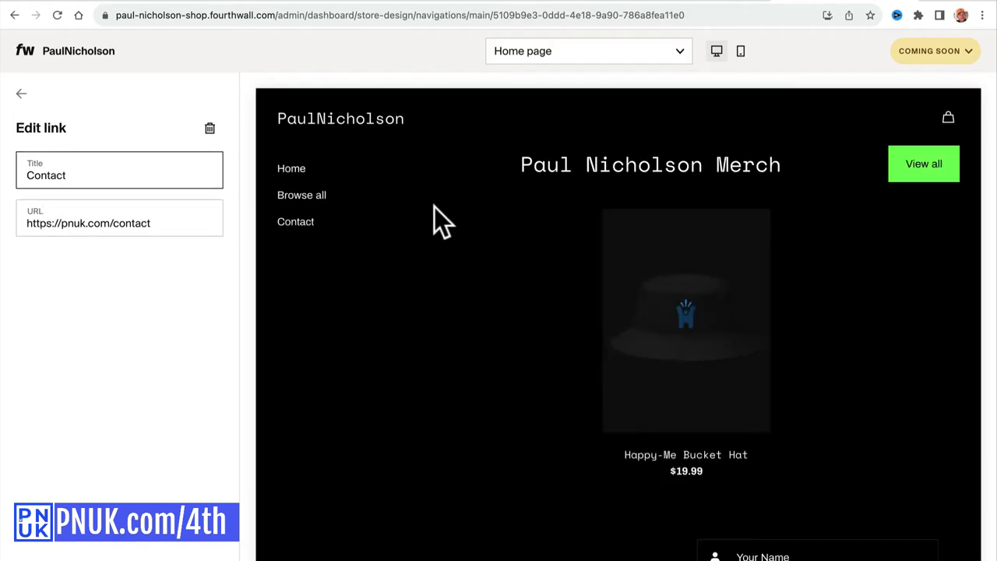
{"action": "left_click", "coordinate": [21, 94]}
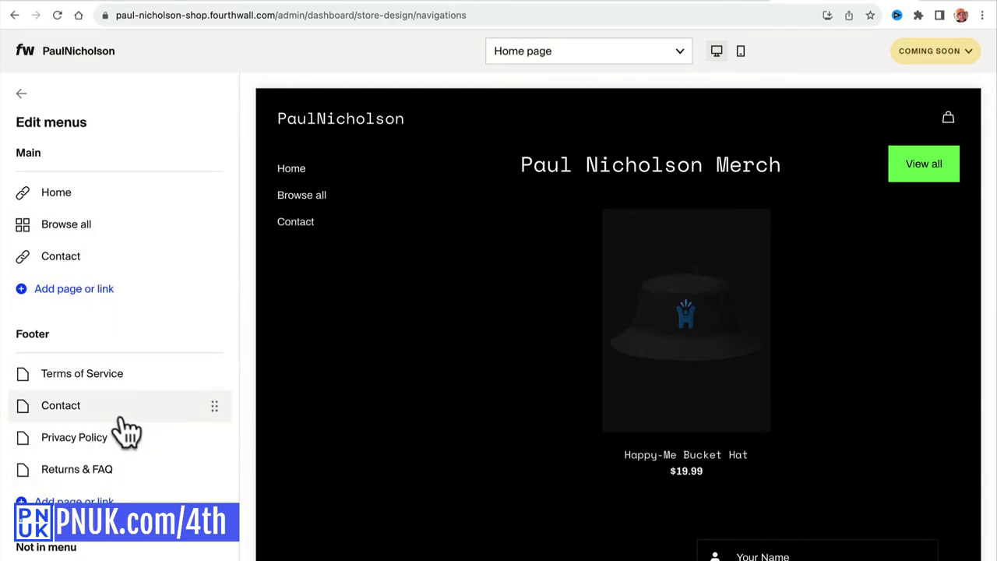
Return to the general design settings and open Add section on the Home page's Layout list.
{"action": "scroll", "coordinate": [393, 479], "scroll_direction": "down", "scroll_amount": 15}
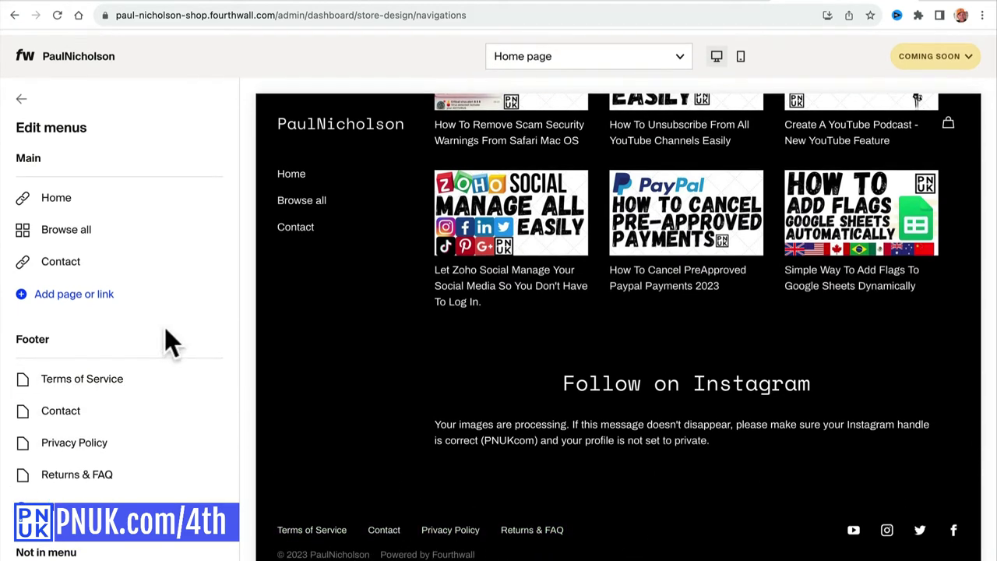
{"action": "left_click", "coordinate": [21, 92]}
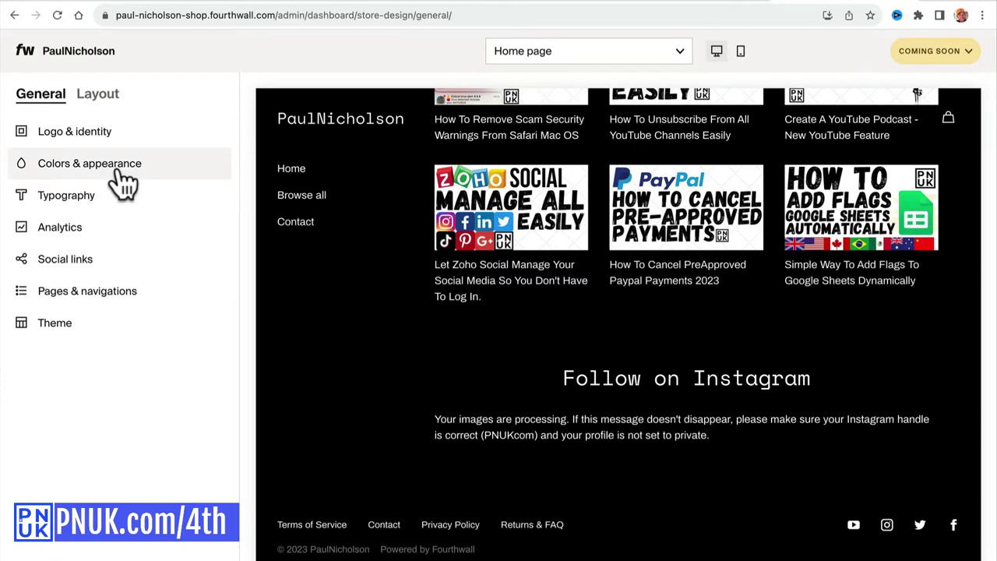
{"action": "left_click", "coordinate": [97, 93]}
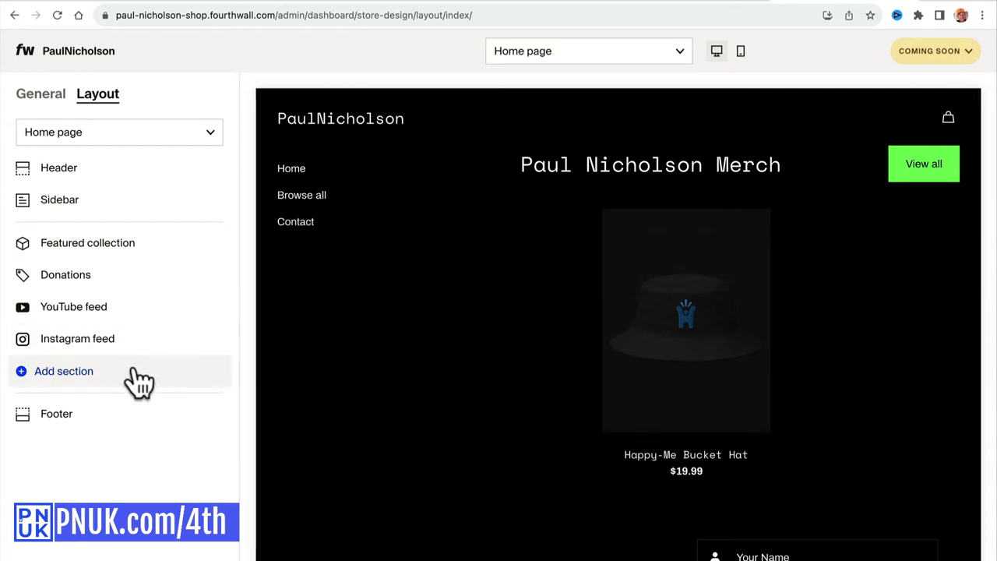
{"action": "left_click", "coordinate": [138, 370]}
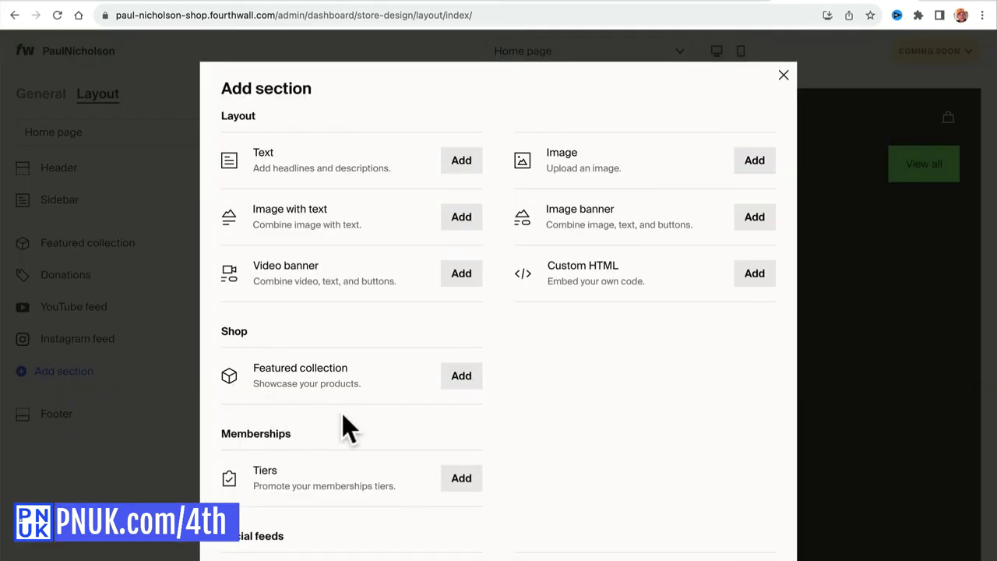
Add two 'Become a member' Tiers sections to the home page with centered alignment.
{"action": "scroll", "coordinate": [437, 441], "scroll_direction": "down", "scroll_amount": 3}
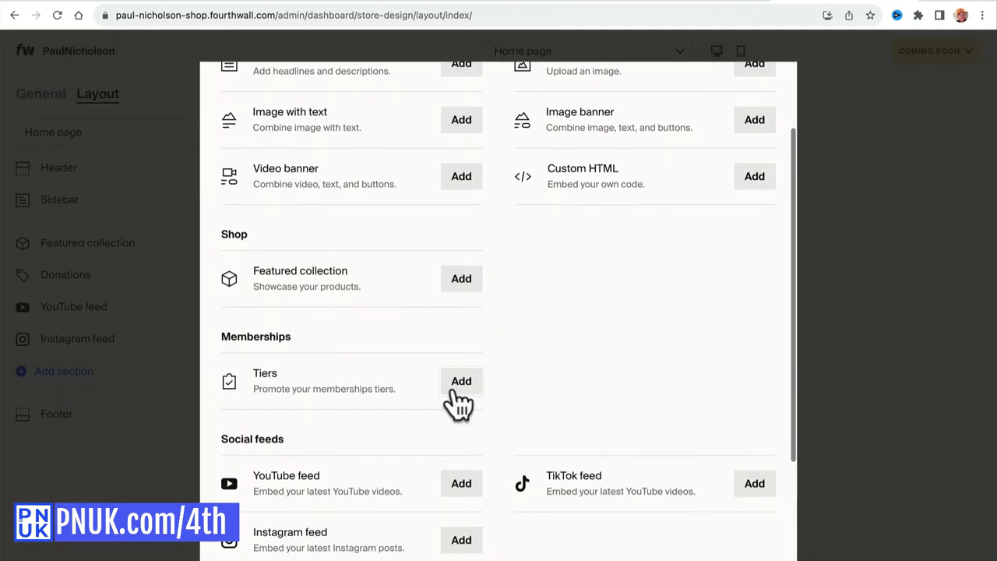
{"action": "left_click", "coordinate": [461, 386]}
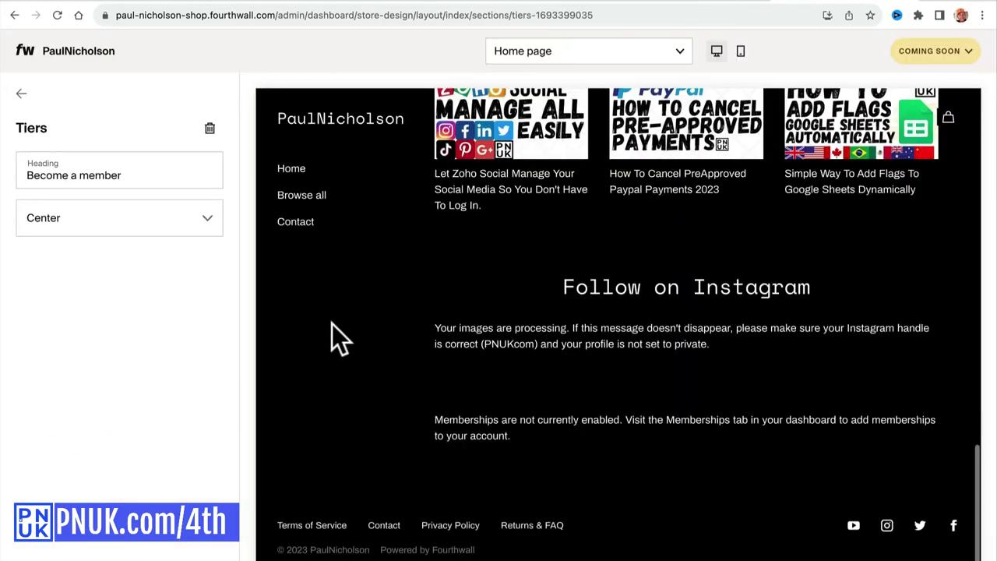
{"action": "left_click", "coordinate": [671, 4]}
{"action": "left_click", "coordinate": [853, 4]}
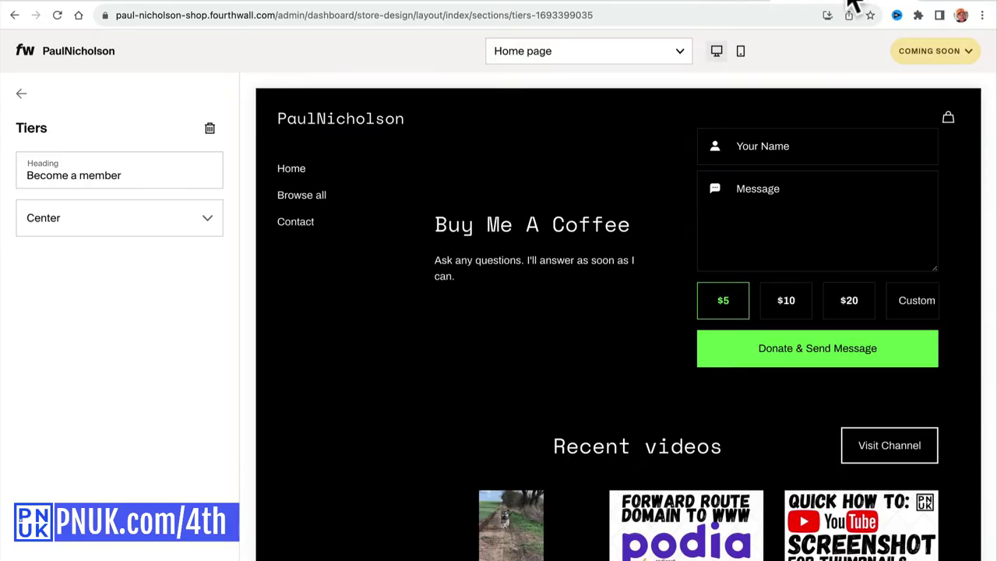
{"action": "key", "text": "Escape"}
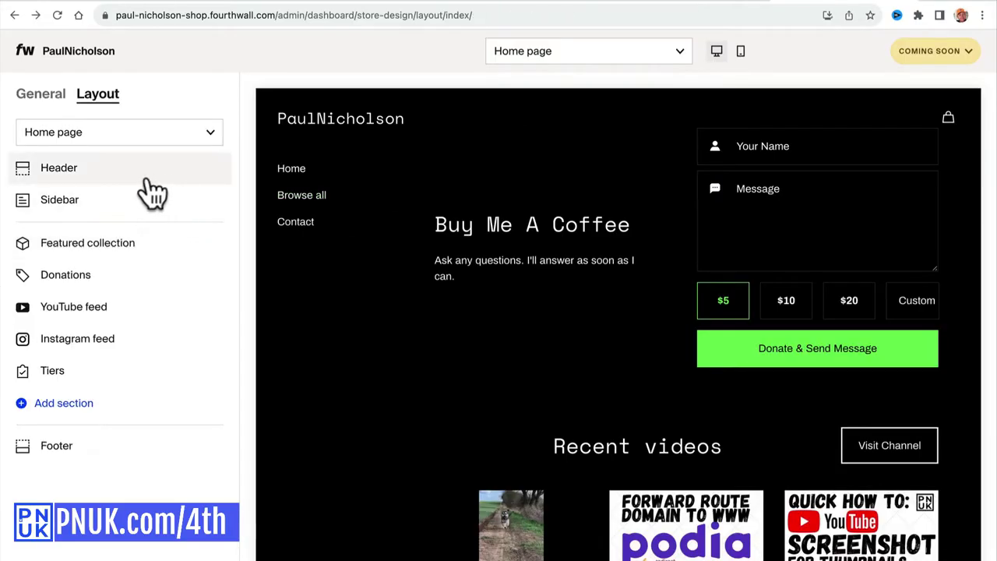
{"action": "left_click", "coordinate": [111, 407]}
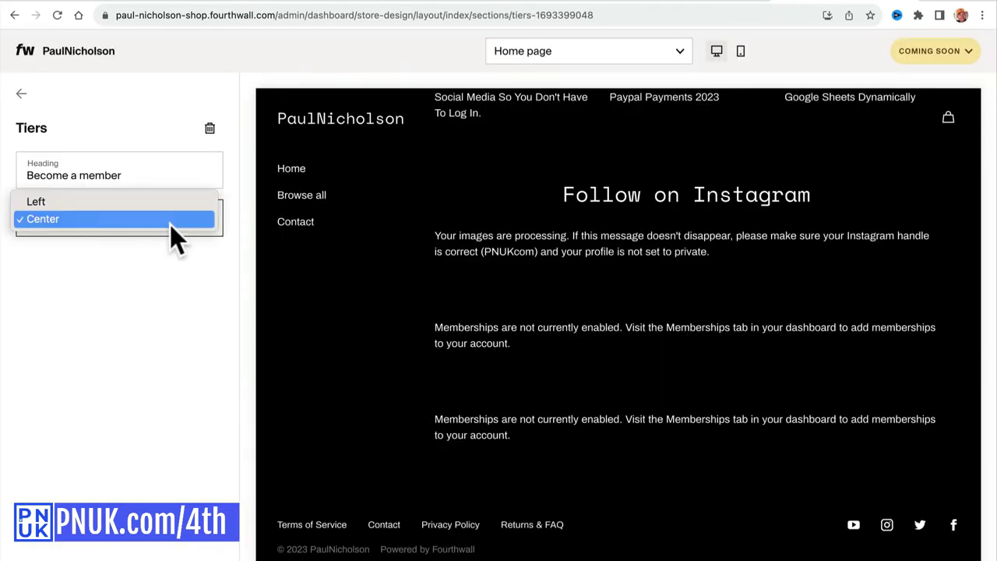
{"action": "left_click", "coordinate": [169, 200]}
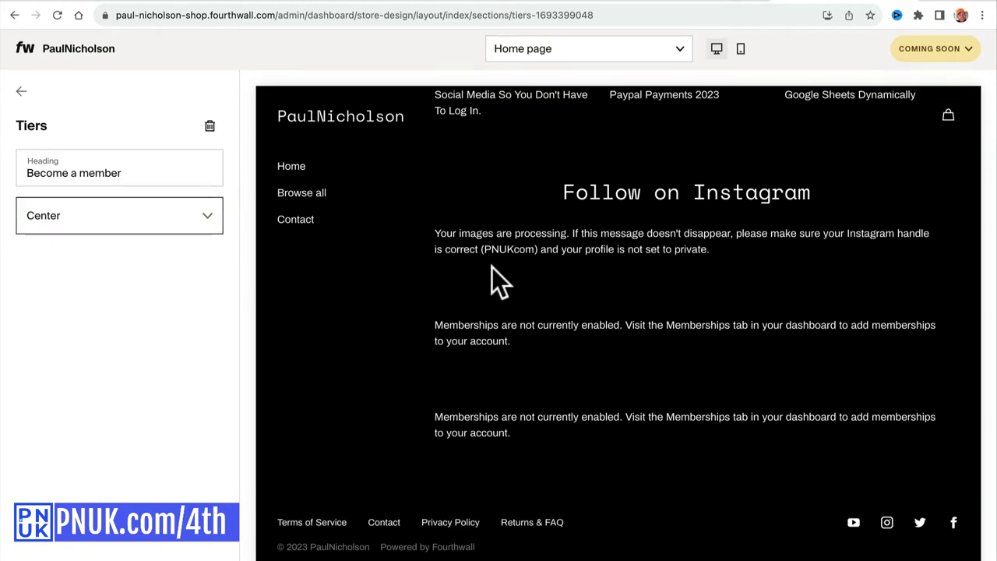
{"action": "left_click", "coordinate": [21, 94]}
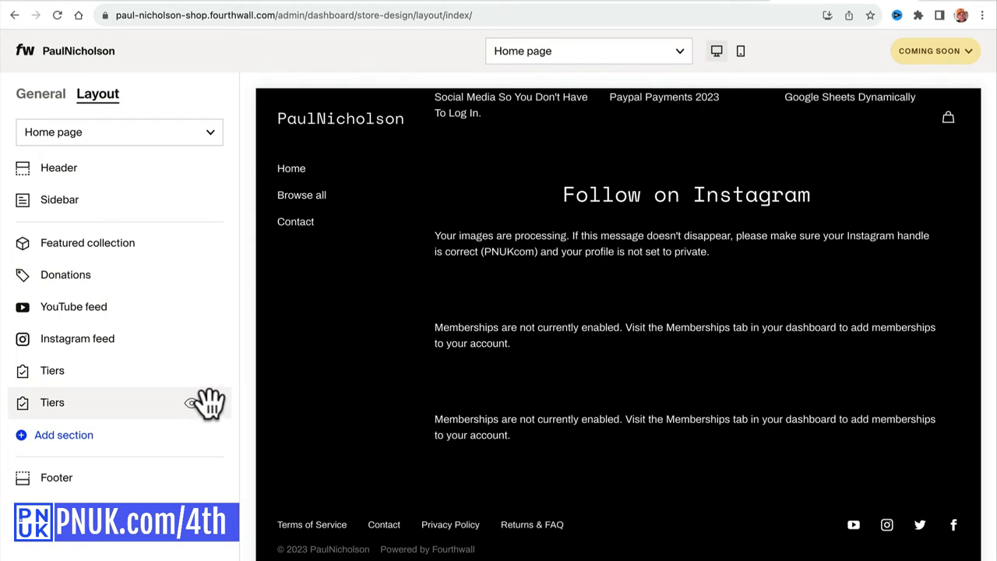
Delete the second Tiers section and drag the remaining one above Featured collection.
{"action": "left_click", "coordinate": [190, 405]}
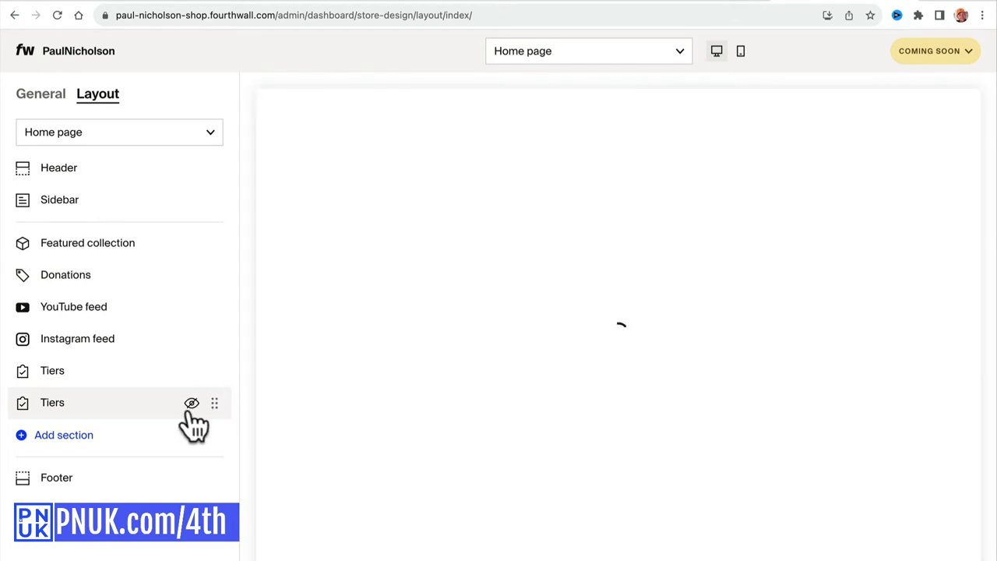
{"action": "right_click", "coordinate": [84, 401]}
{"action": "left_click", "coordinate": [73, 403]}
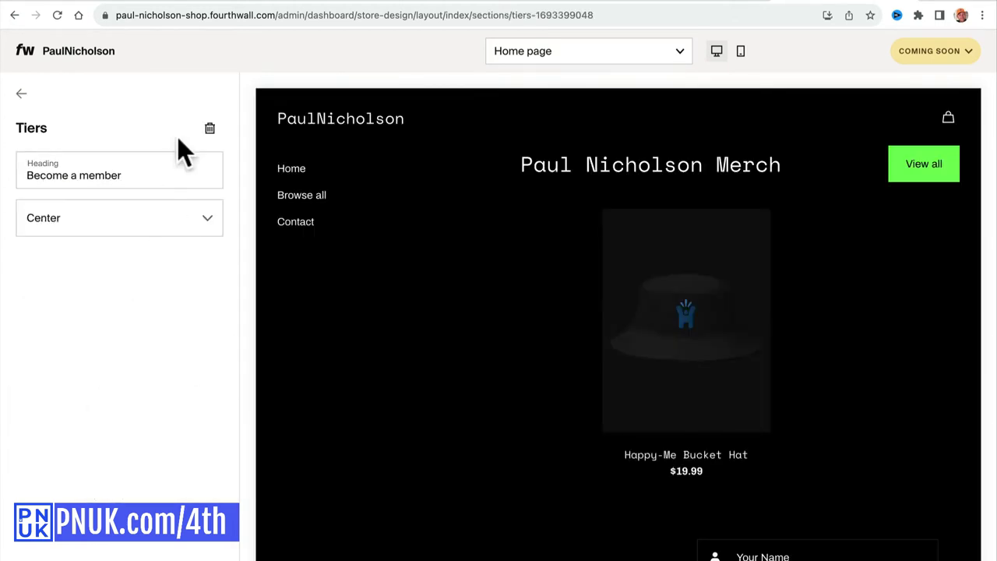
{"action": "left_click", "coordinate": [209, 128]}
{"action": "left_click", "coordinate": [599, 355]}
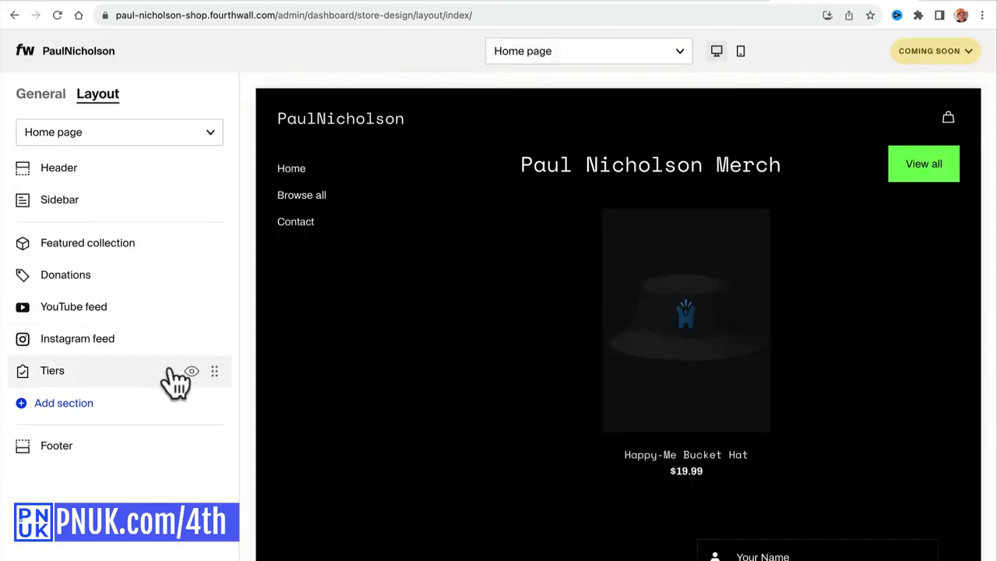
{"action": "left_click_drag", "start_coordinate": [211, 372], "coordinate": [211, 260]}
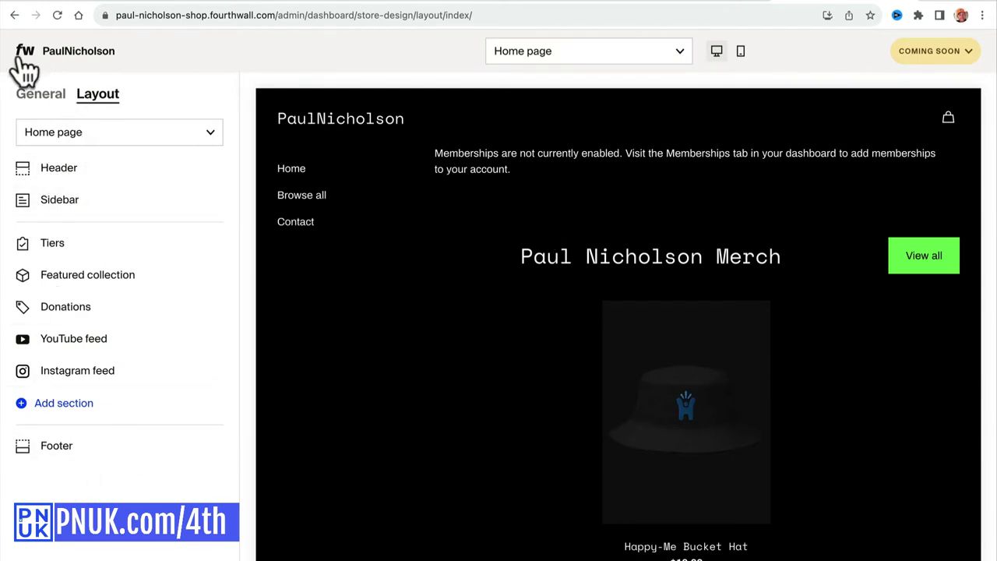
Switch the store status from Coming soon to Live, save it, and recheck the status.
{"action": "left_click", "coordinate": [954, 62]}
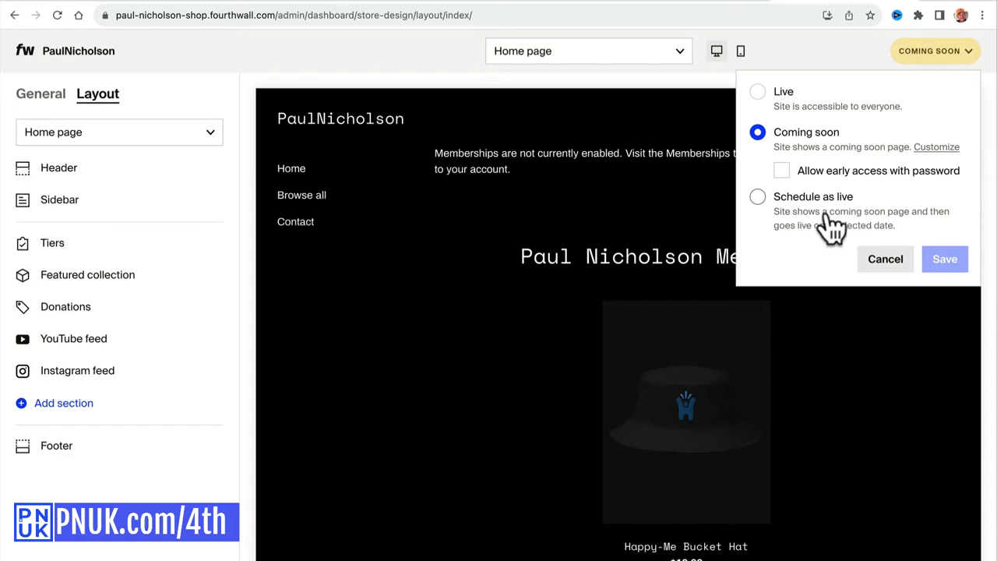
{"action": "left_click", "coordinate": [758, 97]}
{"action": "left_click", "coordinate": [945, 235]}
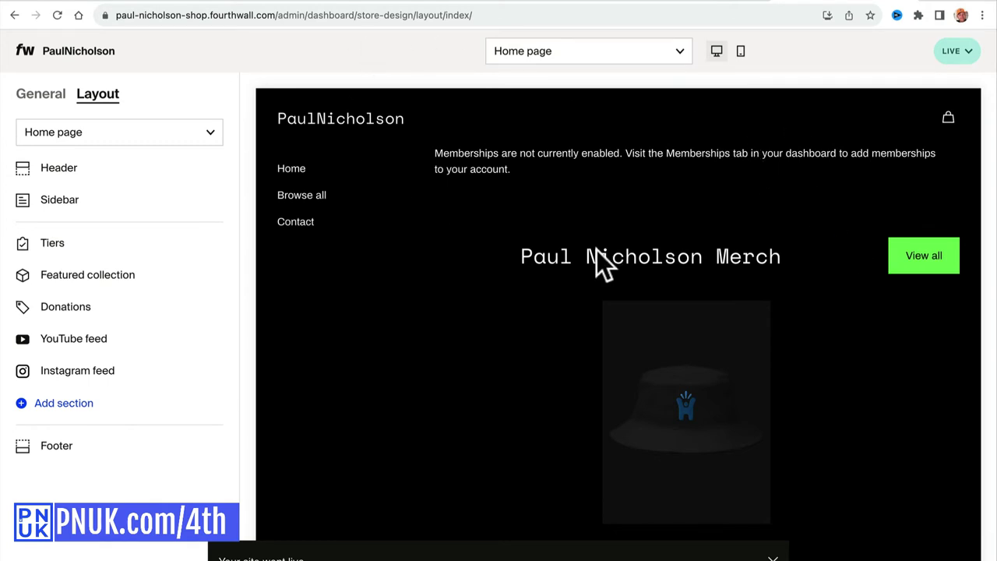
{"action": "left_click", "coordinate": [975, 52]}
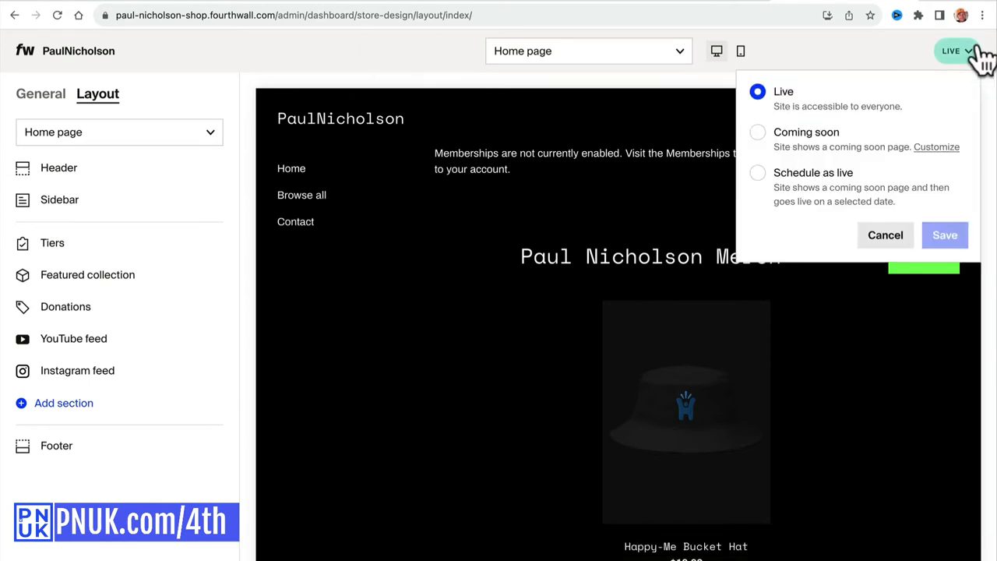
Return to the admin dashboard, go to Products, and open the Happy-Me Bucket Hat.
{"action": "left_click", "coordinate": [41, 94]}
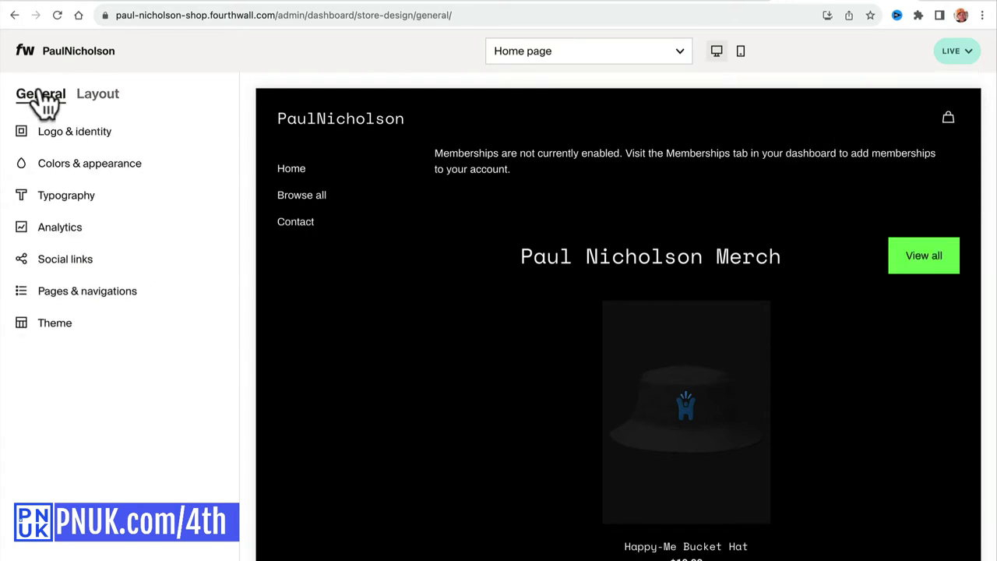
{"action": "left_click", "coordinate": [107, 96]}
{"action": "left_click", "coordinate": [77, 58]}
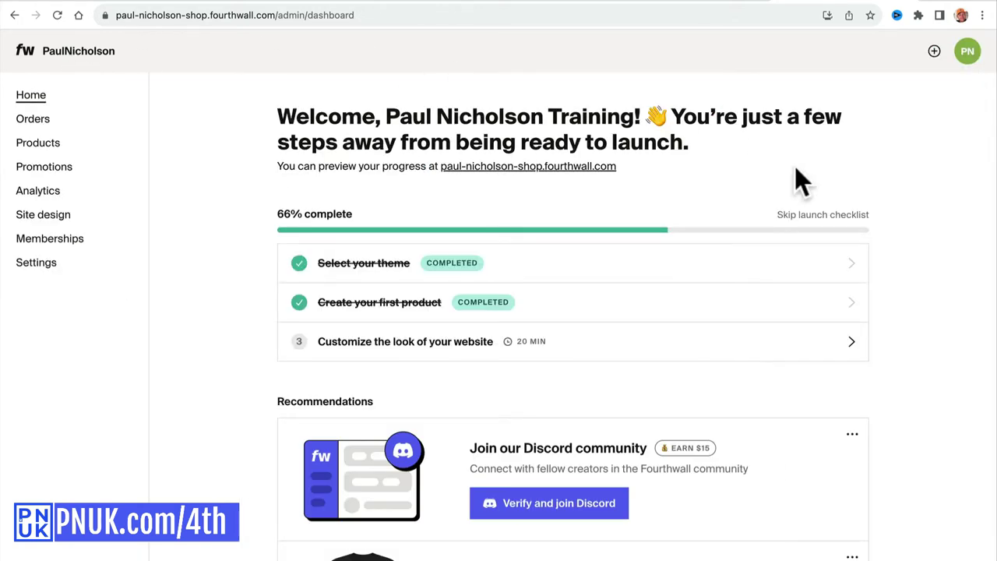
{"action": "left_click", "coordinate": [967, 53]}
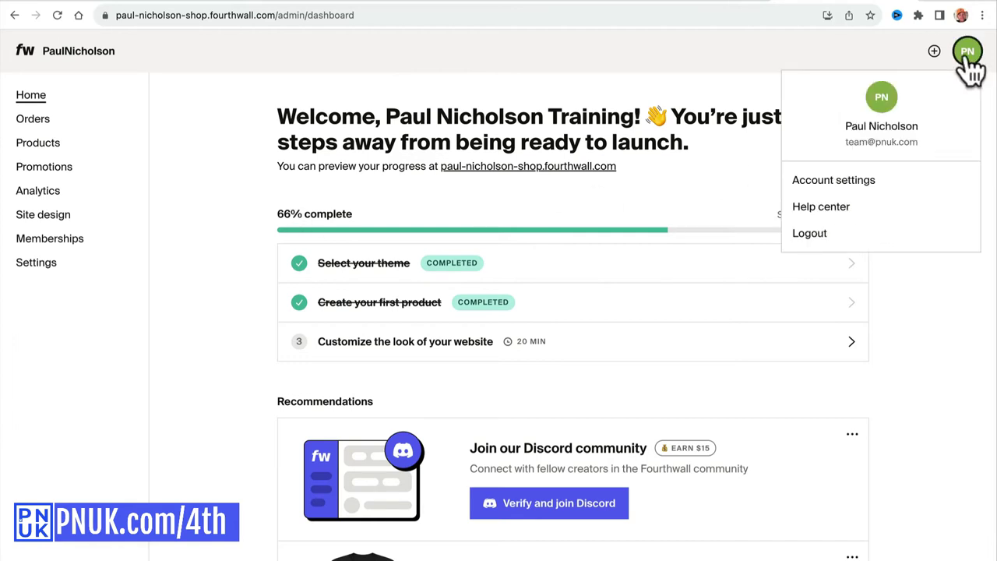
{"action": "left_click", "coordinate": [922, 349]}
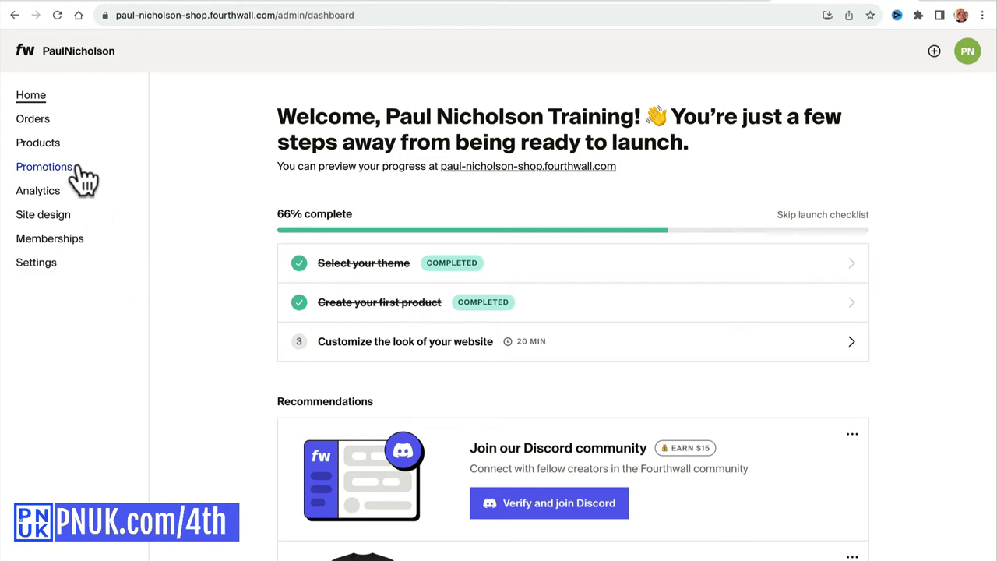
{"action": "left_click", "coordinate": [42, 143]}
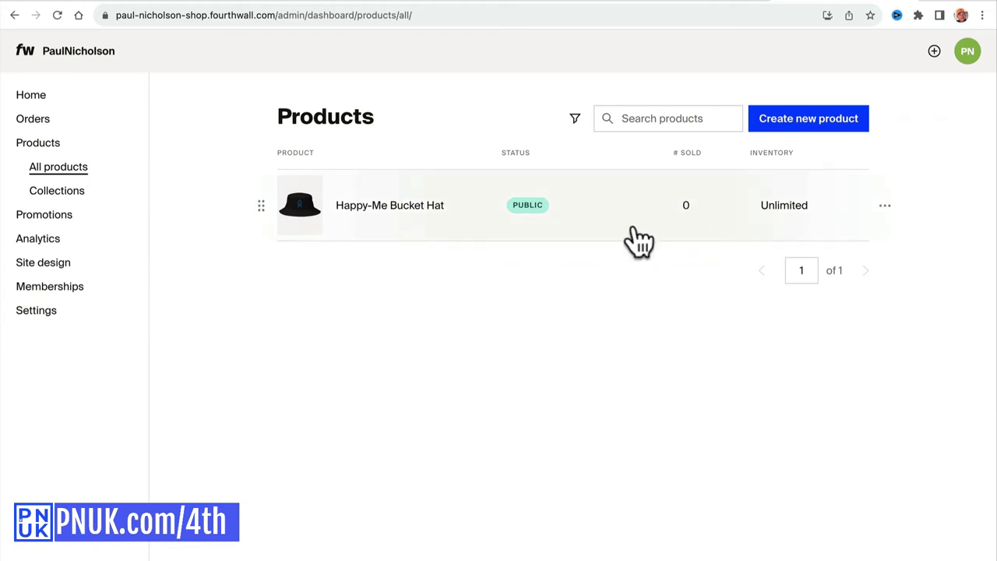
{"action": "left_click", "coordinate": [441, 217]}
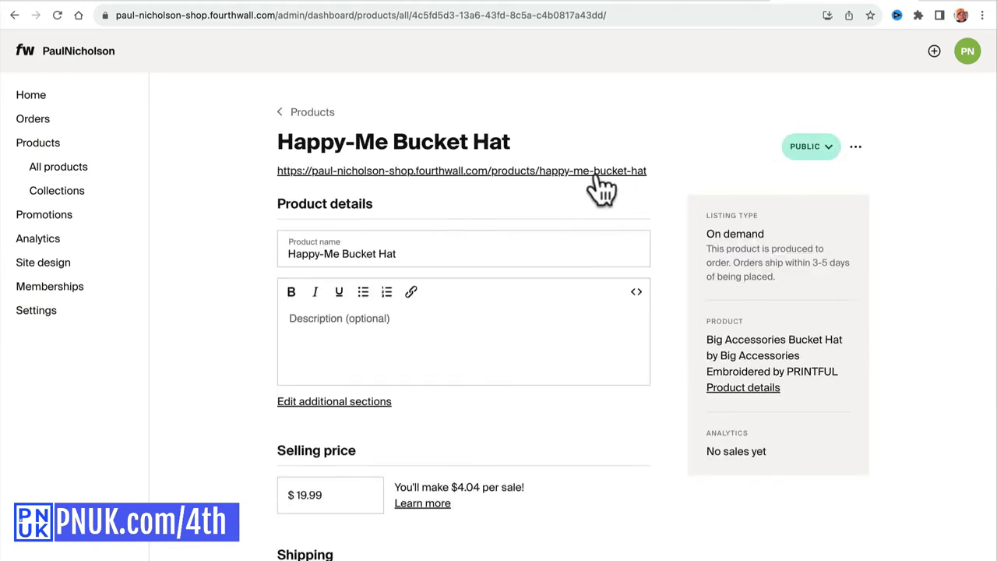
View the bucket hat on the live storefront, then scroll through the store's home page.
{"action": "left_click", "coordinate": [597, 172]}
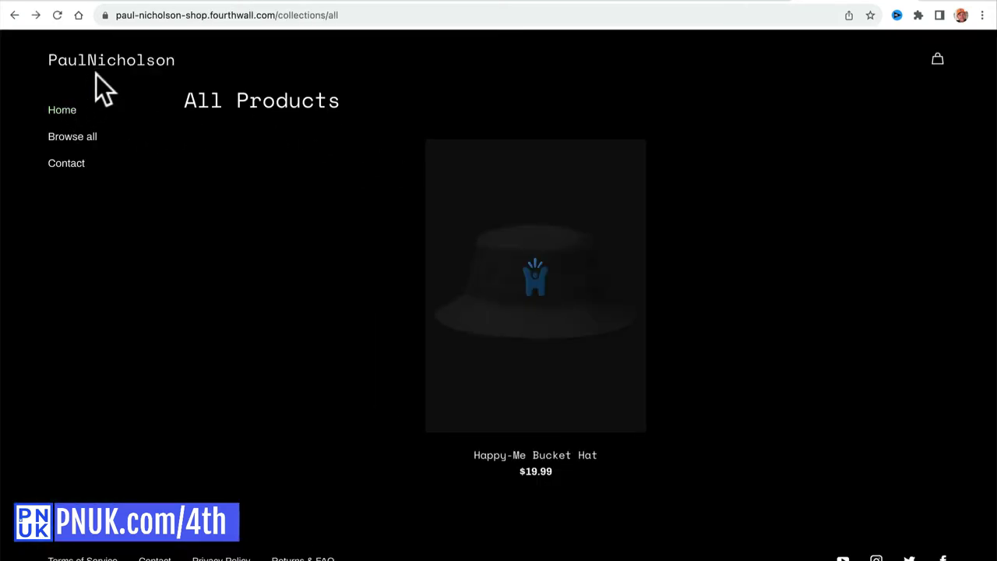
{"action": "left_click", "coordinate": [107, 65]}
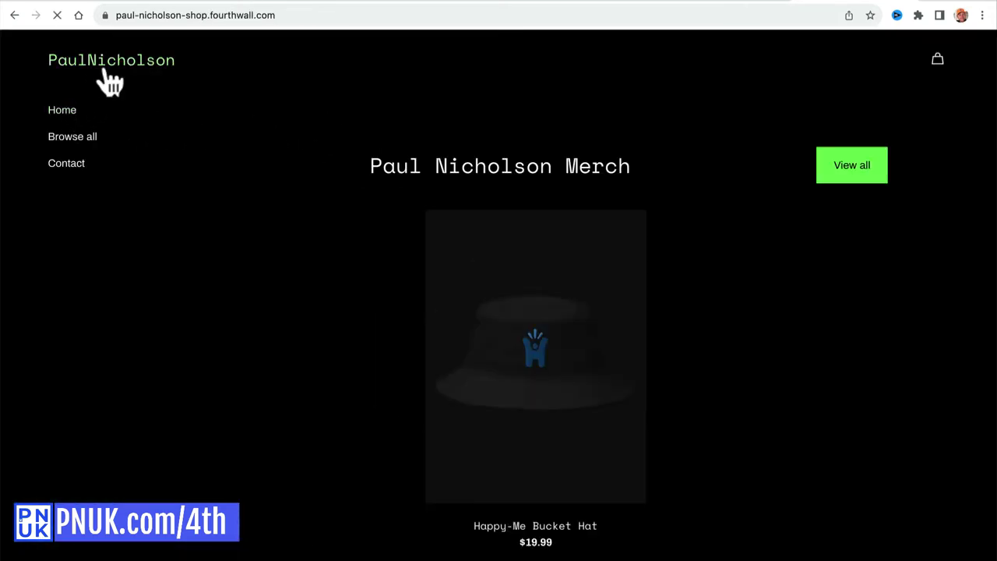
{"action": "scroll", "coordinate": [833, 288], "scroll_direction": "down", "scroll_amount": 20}
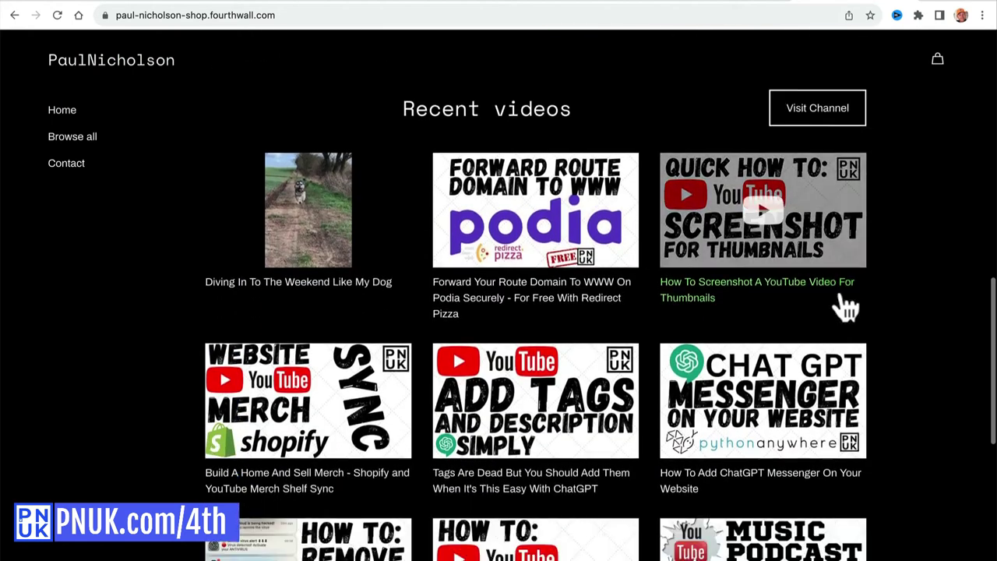
{"action": "scroll", "coordinate": [668, 379], "scroll_direction": "down", "scroll_amount": 4}
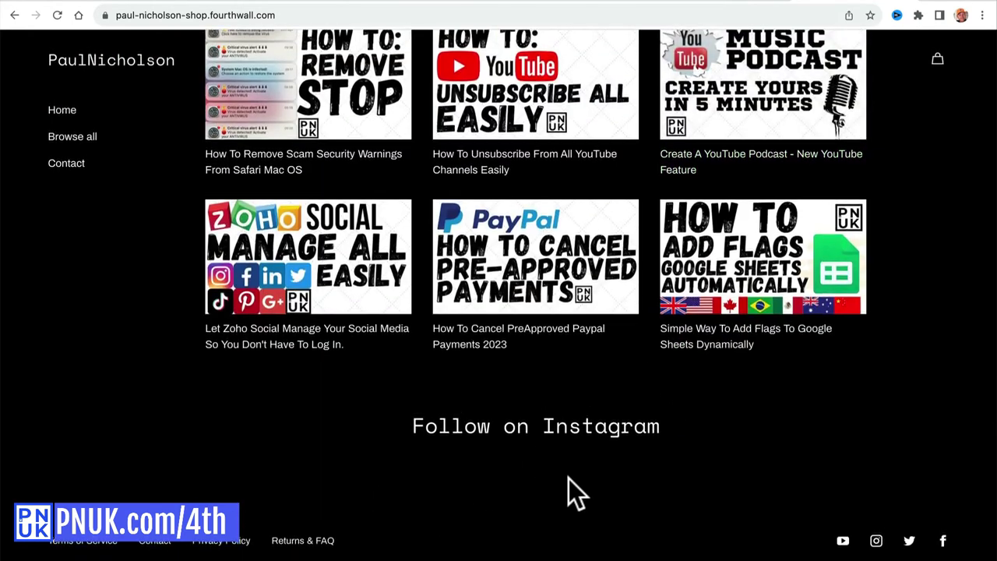
{"action": "scroll", "coordinate": [574, 490], "scroll_direction": "up", "scroll_amount": 20}
{"action": "scroll", "coordinate": [568, 475], "scroll_direction": "up", "scroll_amount": 3}
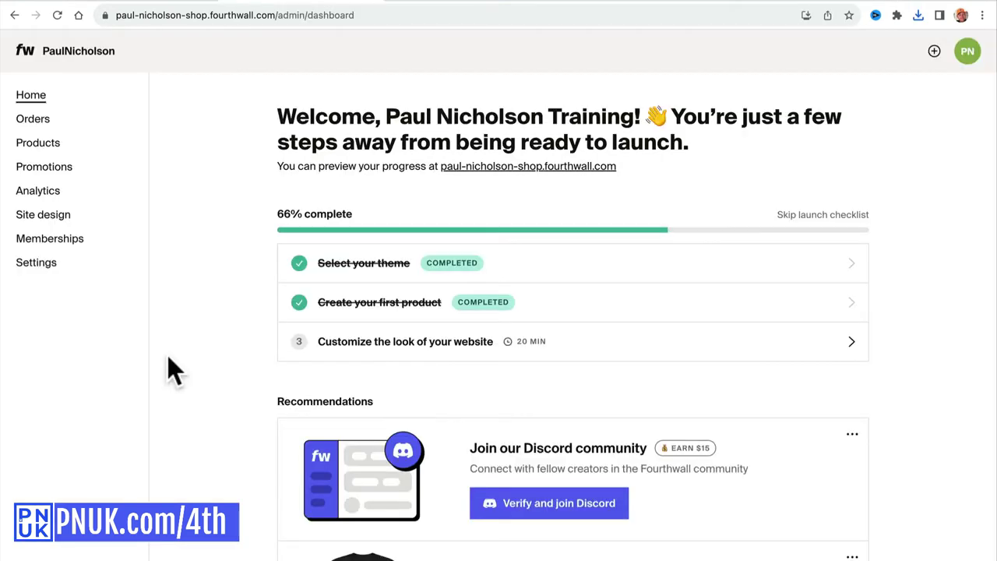
From Products, create a new product and choose Design something new.
{"action": "left_click_drag", "start_coordinate": [321, 304], "coordinate": [438, 304]}
{"action": "left_click", "coordinate": [69, 145]}
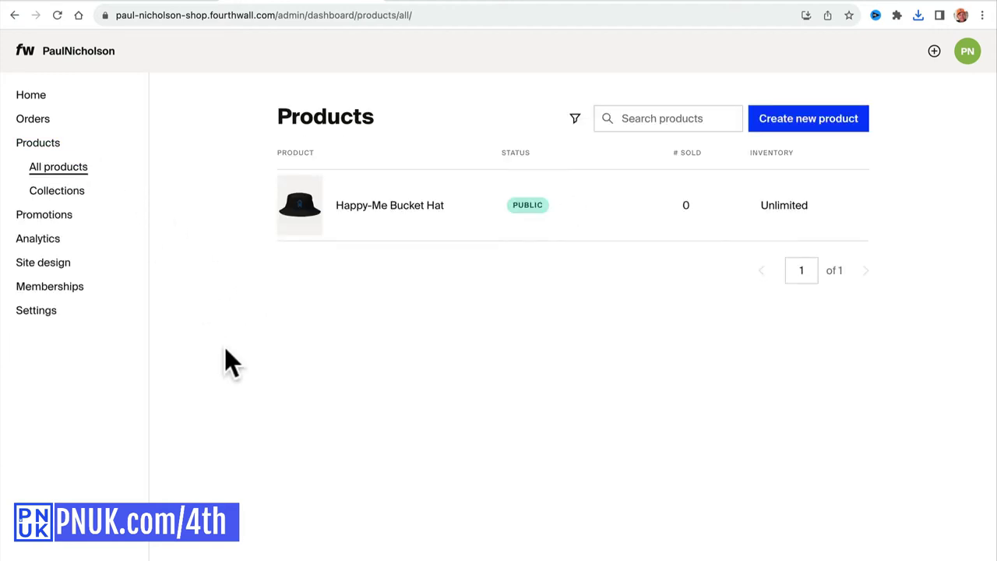
{"action": "left_click", "coordinate": [790, 126]}
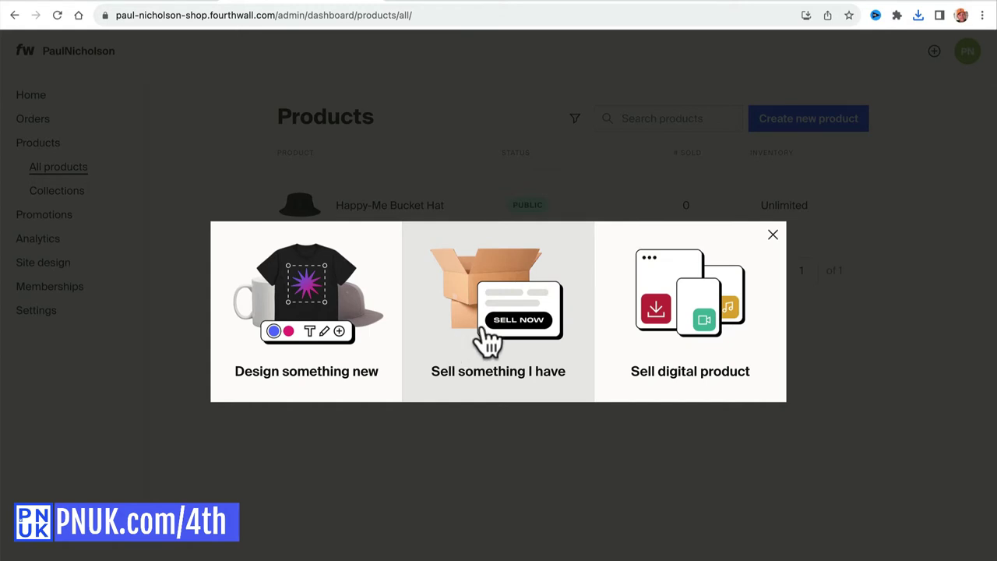
{"action": "left_click", "coordinate": [306, 296]}
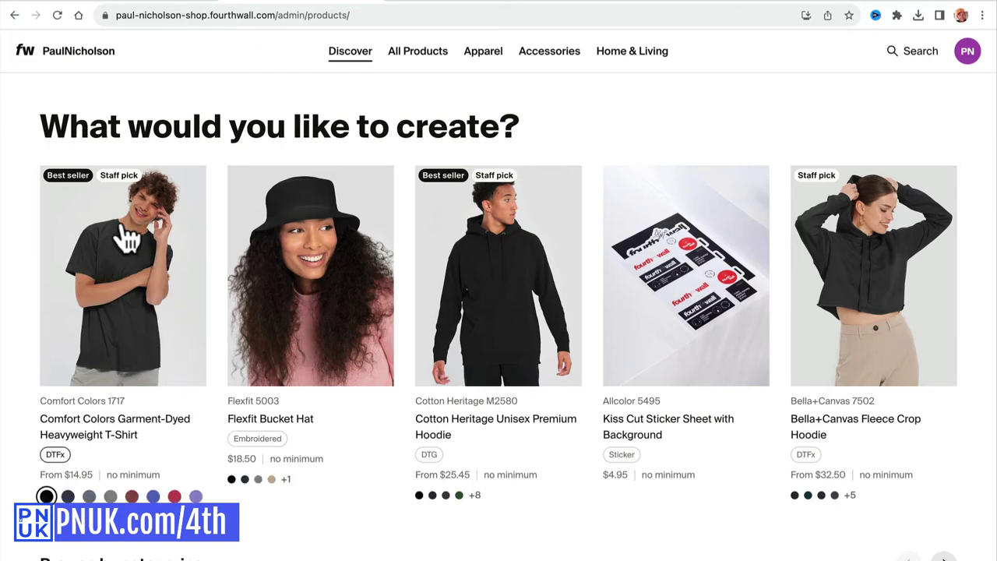
Narrow the catalog from All Products to Apparel, then T-Shirts.
{"action": "scroll", "coordinate": [399, 218], "scroll_direction": "down", "scroll_amount": 5}
{"action": "scroll", "coordinate": [397, 230], "scroll_direction": "up", "scroll_amount": 5}
{"action": "scroll", "coordinate": [402, 226], "scroll_direction": "down", "scroll_amount": 1}
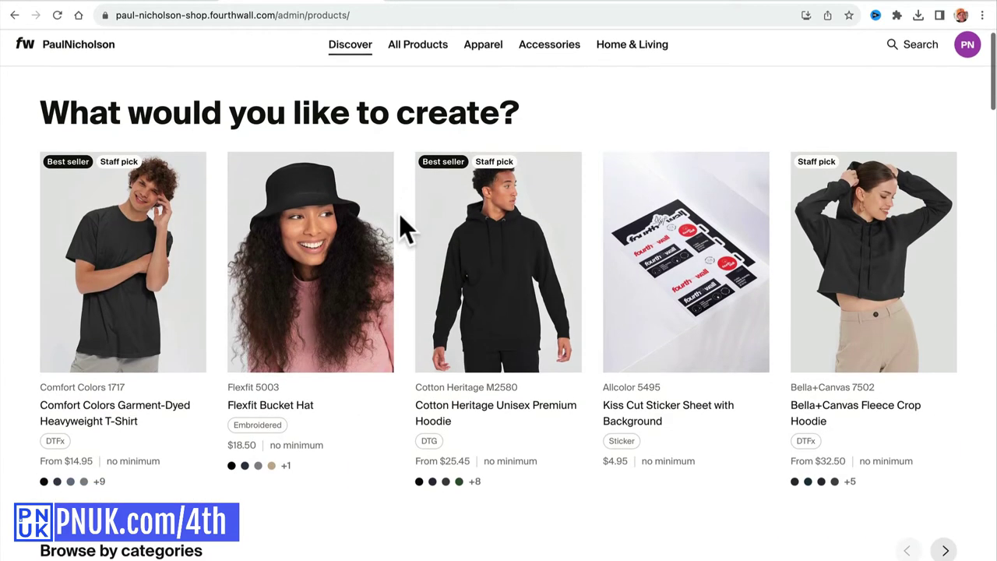
{"action": "scroll", "coordinate": [312, 124], "scroll_direction": "up", "scroll_amount": 1}
{"action": "scroll", "coordinate": [359, 113], "scroll_direction": "down", "scroll_amount": 5}
{"action": "scroll", "coordinate": [358, 117], "scroll_direction": "up", "scroll_amount": 4}
{"action": "left_click", "coordinate": [405, 59]}
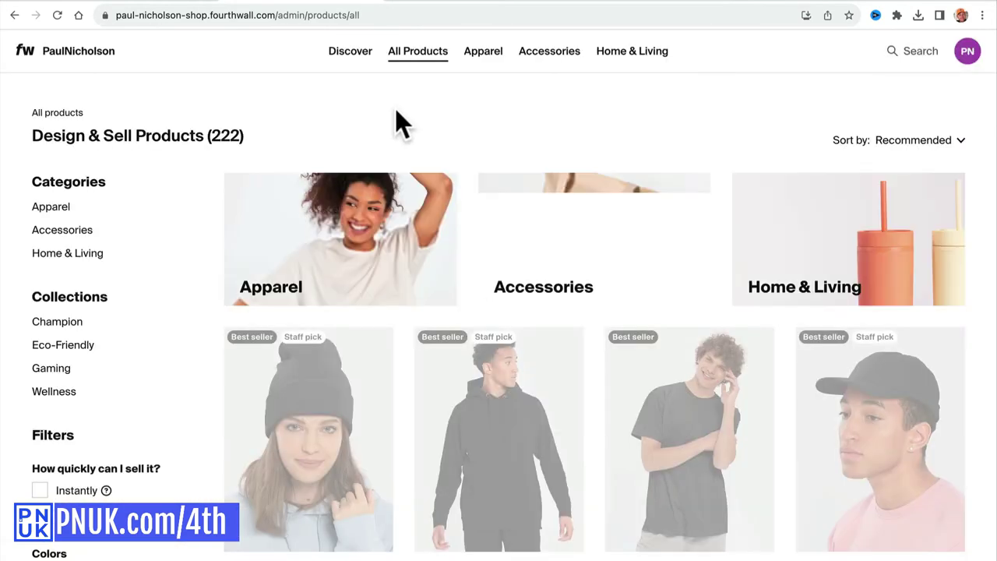
{"action": "scroll", "coordinate": [458, 335], "scroll_direction": "down", "scroll_amount": 2}
{"action": "scroll", "coordinate": [459, 366], "scroll_direction": "up", "scroll_amount": 3}
{"action": "scroll", "coordinate": [181, 321], "scroll_direction": "down", "scroll_amount": 5}
{"action": "scroll", "coordinate": [180, 288], "scroll_direction": "down", "scroll_amount": 1}
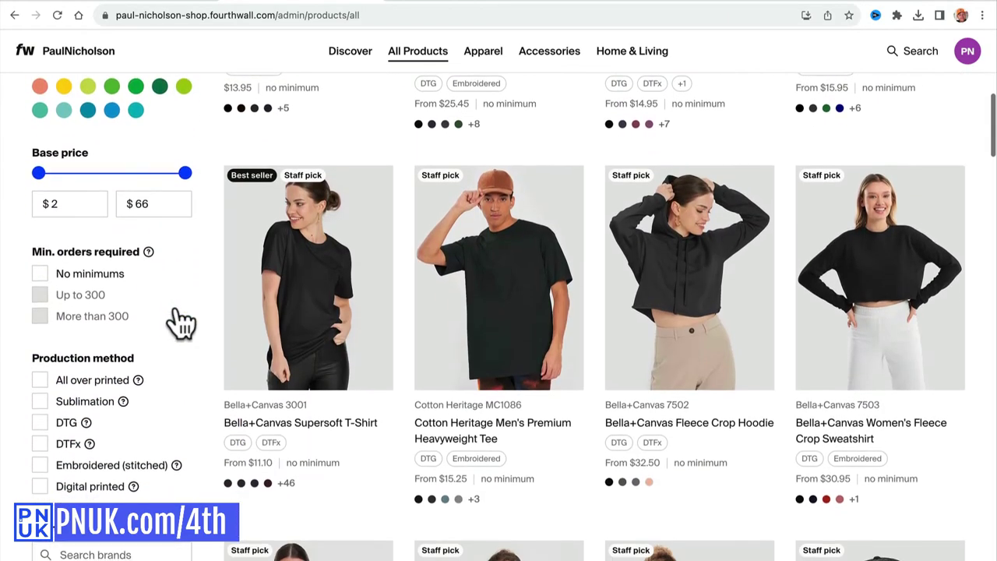
{"action": "scroll", "coordinate": [178, 312], "scroll_direction": "up", "scroll_amount": 7}
{"action": "left_click", "coordinate": [483, 51]}
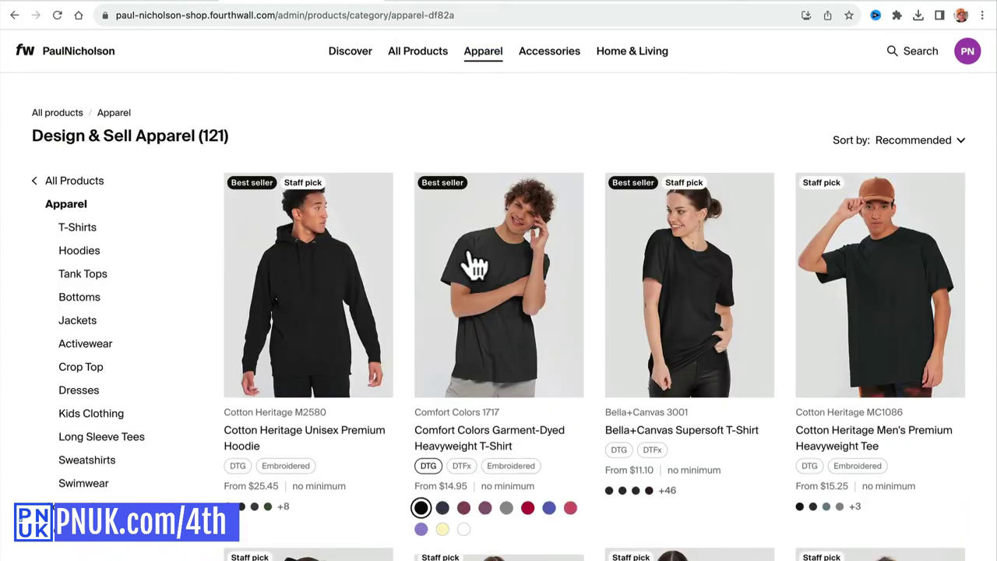
{"action": "left_click", "coordinate": [87, 228]}
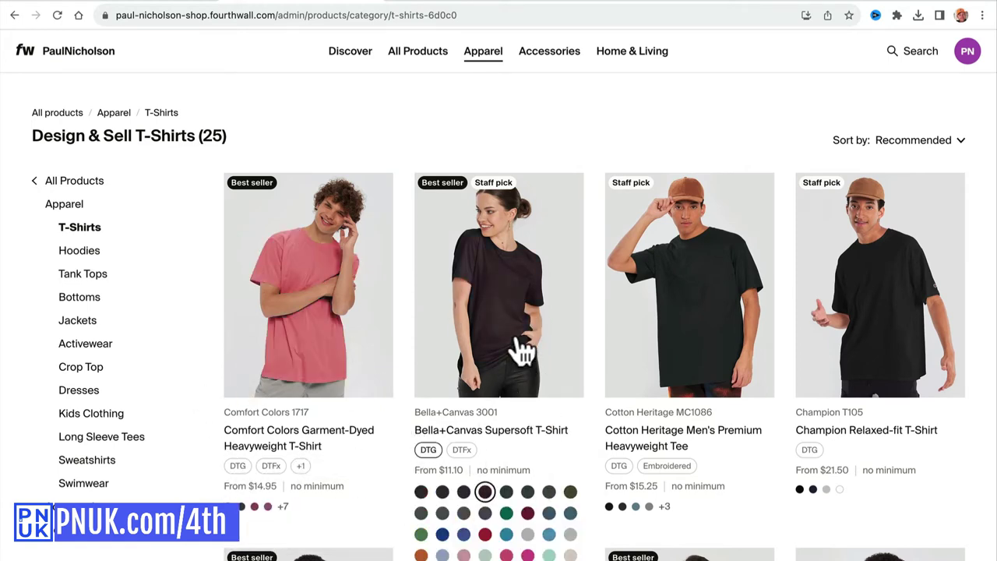
Sort the T-shirts by Base price (Low-high) and browse the results.
{"action": "scroll", "coordinate": [519, 350], "scroll_direction": "down", "scroll_amount": 5}
{"action": "scroll", "coordinate": [741, 305], "scroll_direction": "up", "scroll_amount": 5}
{"action": "left_click", "coordinate": [908, 144]}
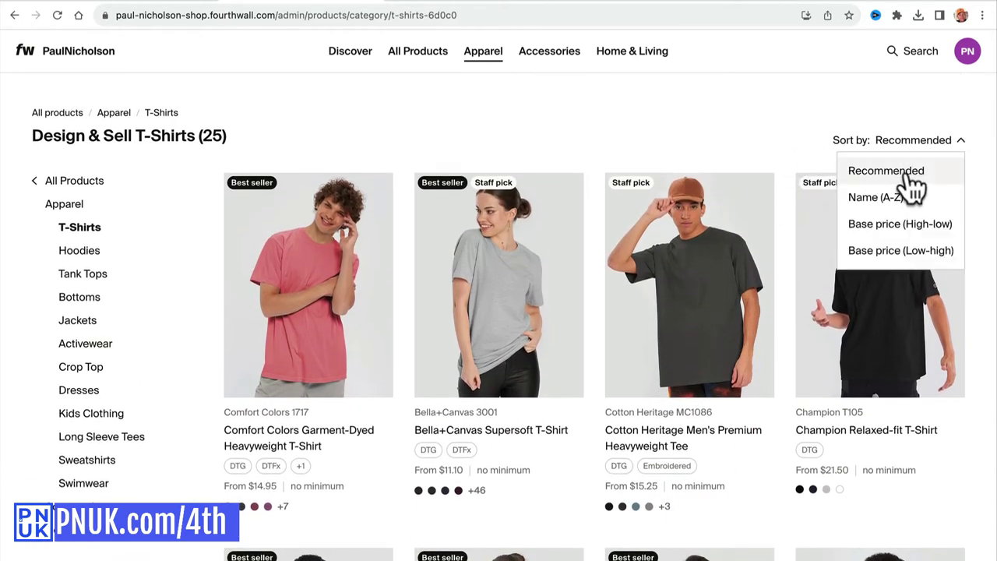
{"action": "left_click", "coordinate": [908, 174]}
{"action": "left_click", "coordinate": [900, 148]}
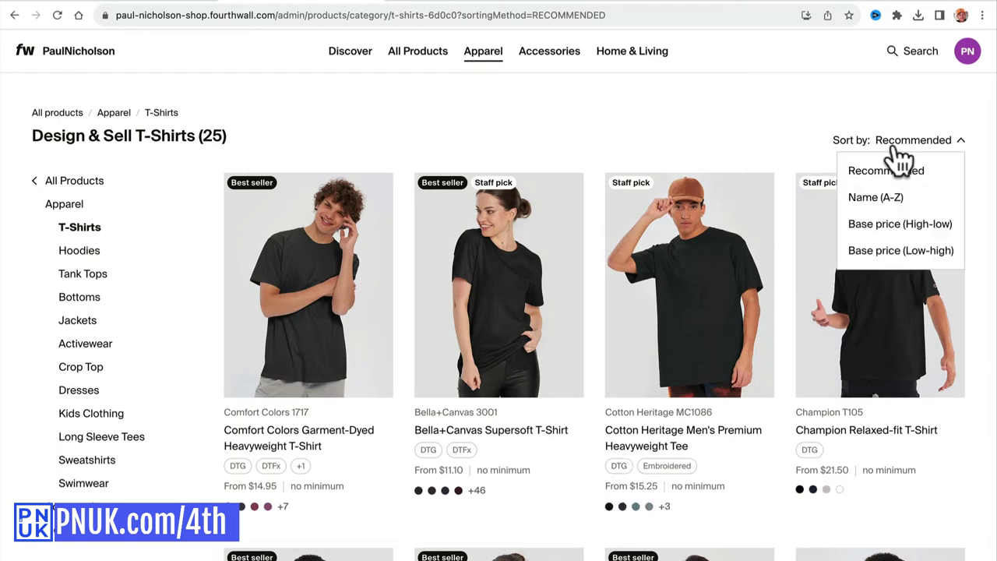
{"action": "left_click", "coordinate": [900, 250]}
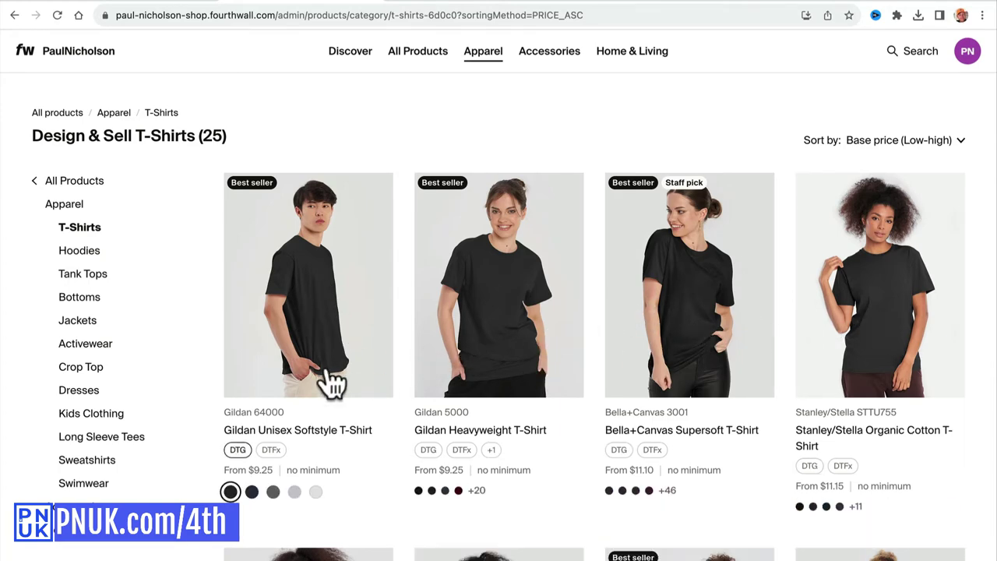
{"action": "scroll", "coordinate": [331, 381], "scroll_direction": "down", "scroll_amount": 3}
{"action": "scroll", "coordinate": [331, 382], "scroll_direction": "down", "scroll_amount": 1}
{"action": "scroll", "coordinate": [331, 382], "scroll_direction": "down", "scroll_amount": 4}
{"action": "scroll", "coordinate": [331, 381], "scroll_direction": "up", "scroll_amount": 3}
{"action": "scroll", "coordinate": [329, 376], "scroll_direction": "up", "scroll_amount": 1}
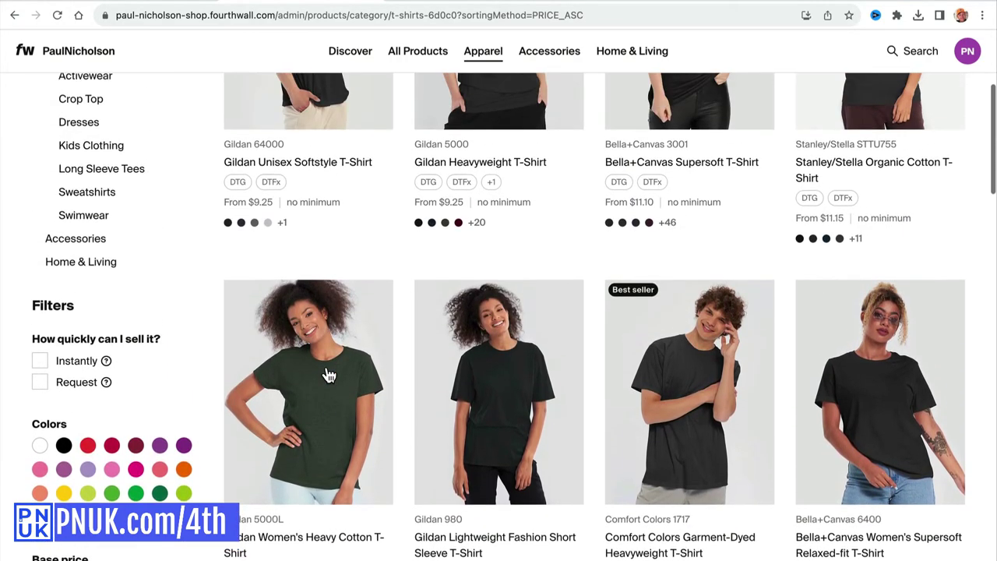
{"action": "scroll", "coordinate": [329, 376], "scroll_direction": "up", "scroll_amount": 2}
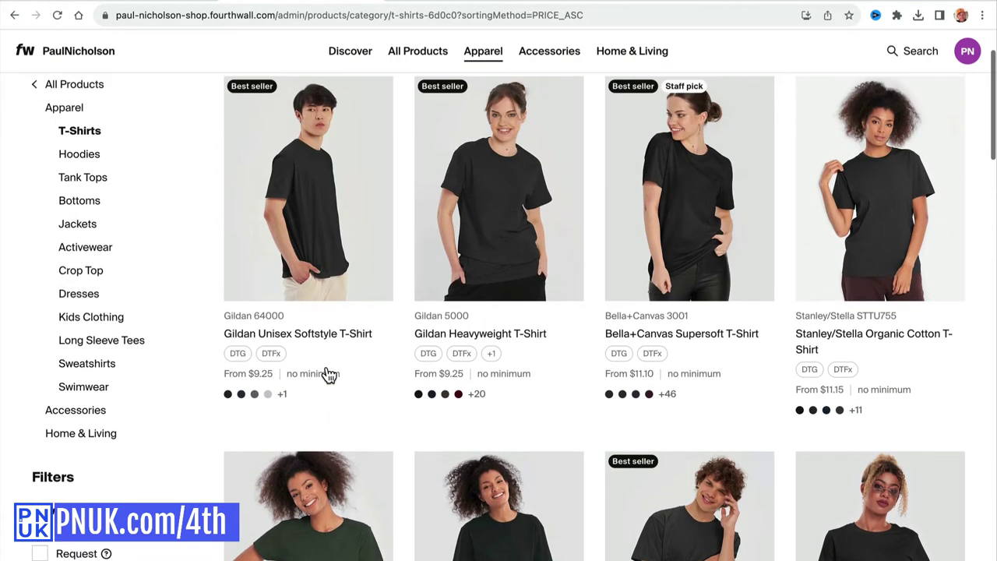
{"action": "mouse_move", "coordinate": [607, 351]}
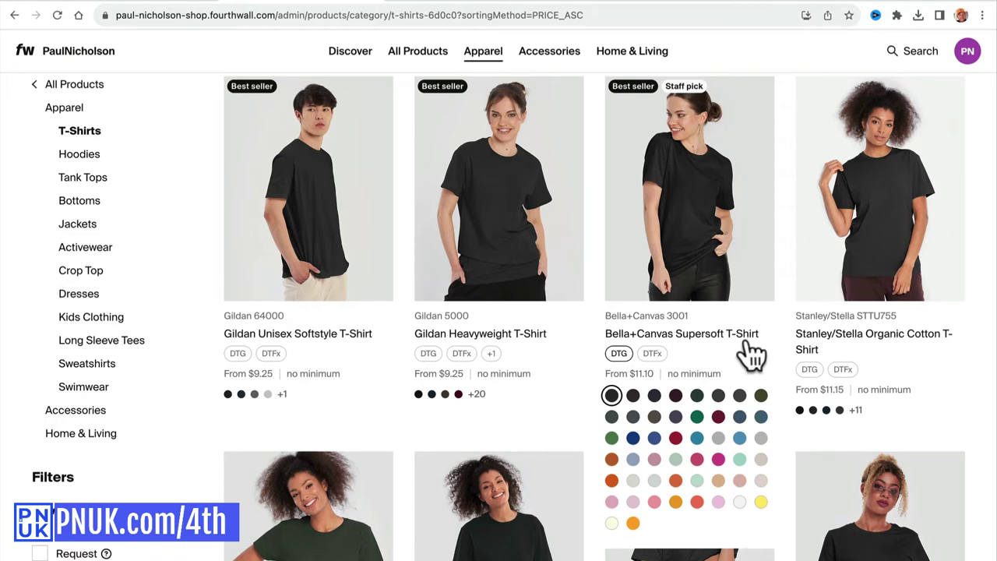
{"action": "scroll", "coordinate": [597, 397], "scroll_direction": "down", "scroll_amount": 2}
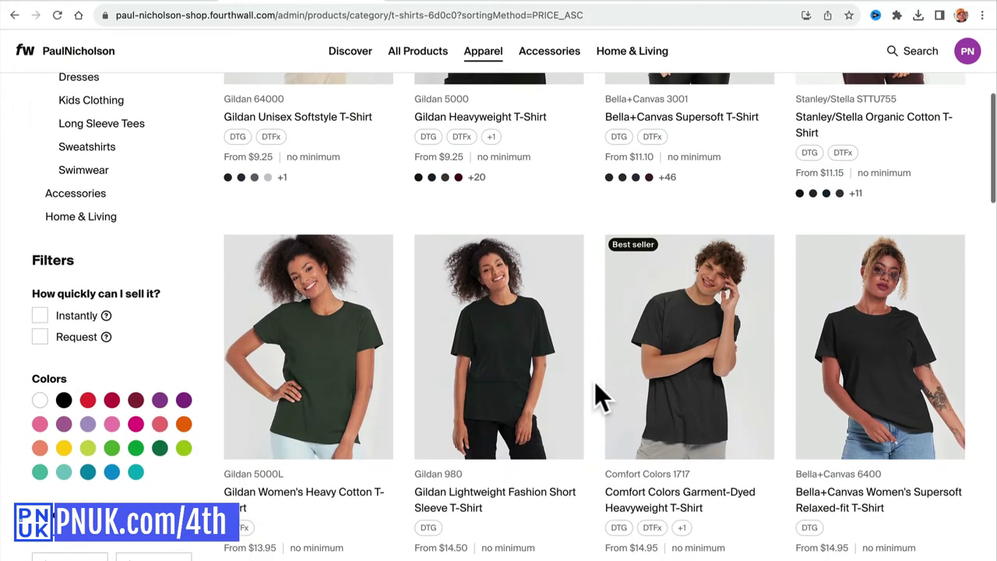
{"action": "scroll", "coordinate": [427, 367], "scroll_direction": "up", "scroll_amount": 3}
Open the Bella+Canvas Supersoft T-Shirt and start designing it.
{"action": "left_click", "coordinate": [692, 280]}
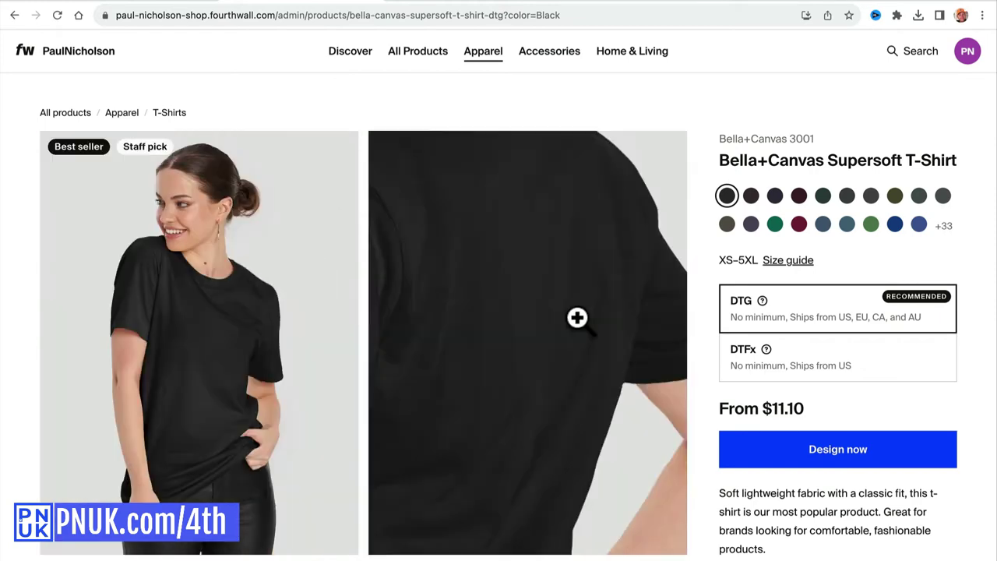
{"action": "scroll", "coordinate": [703, 275], "scroll_direction": "down", "scroll_amount": 1}
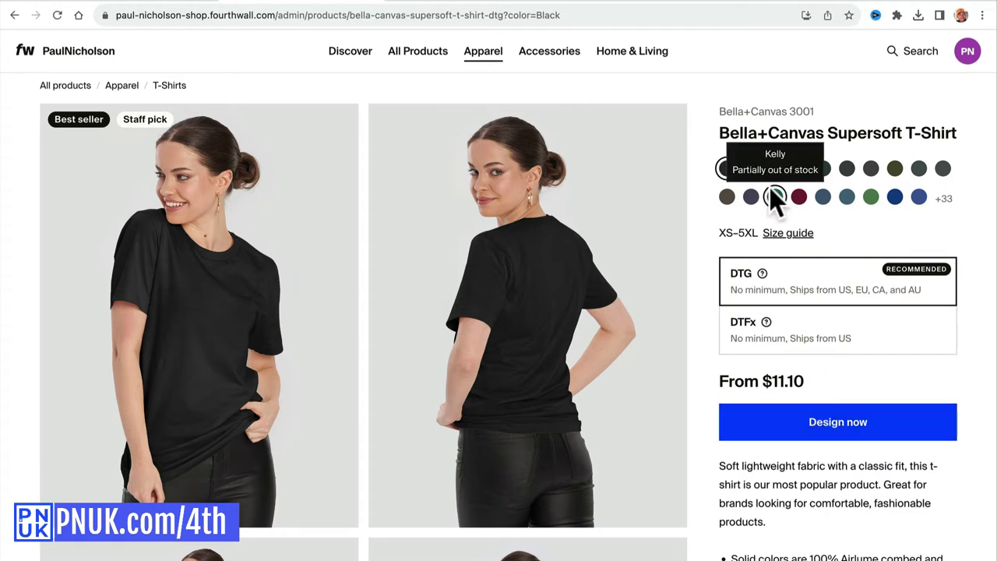
{"action": "left_click", "coordinate": [771, 435]}
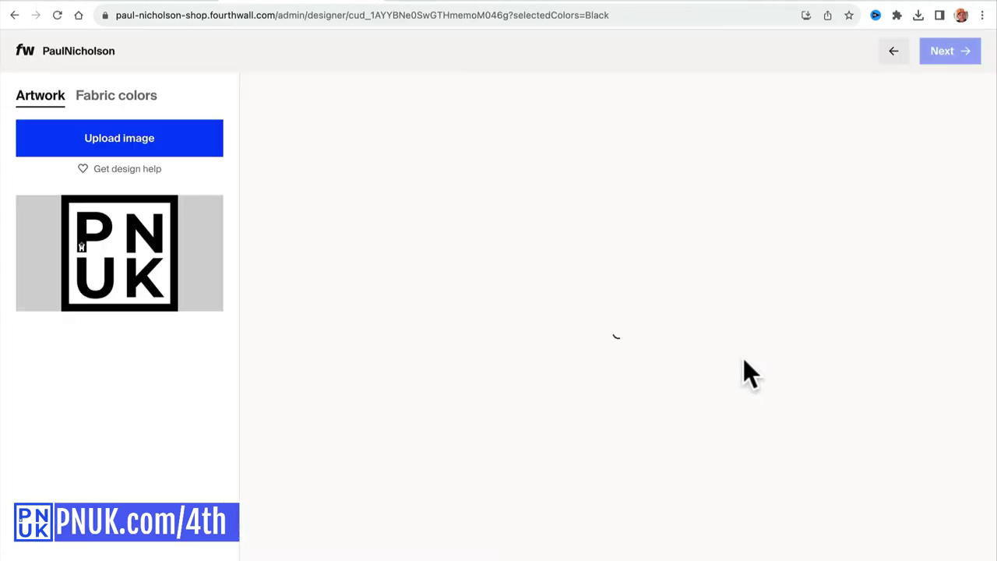
Remove the PNUK logo artwork and browse the Downloads folder for a new image.
{"action": "left_click", "coordinate": [210, 207]}
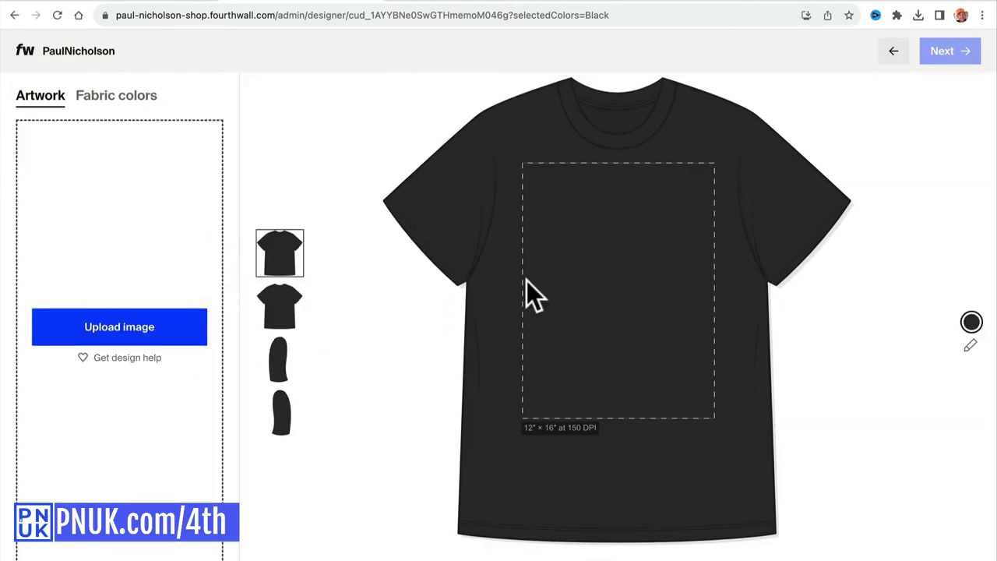
{"action": "left_click", "coordinate": [145, 341]}
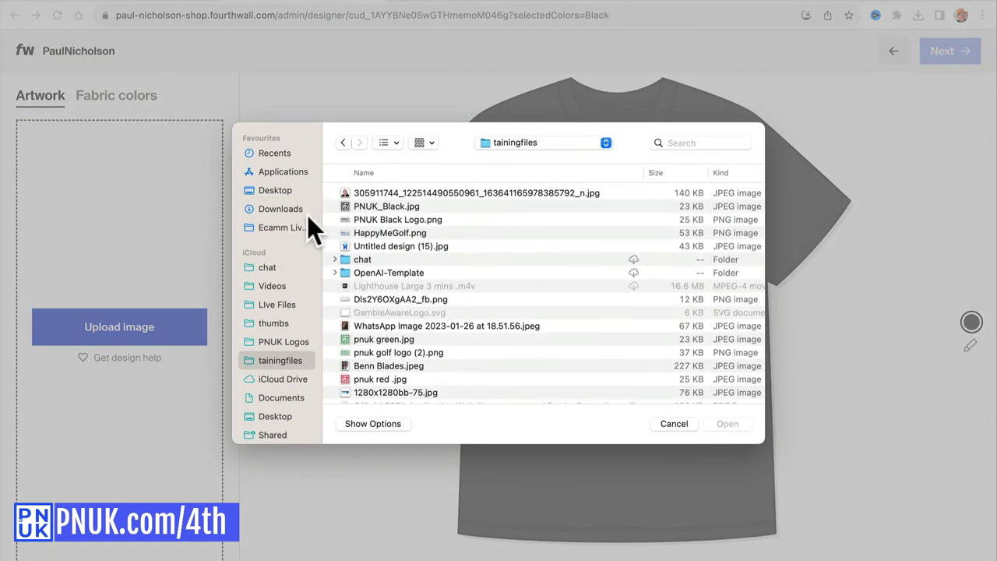
{"action": "left_click", "coordinate": [273, 206]}
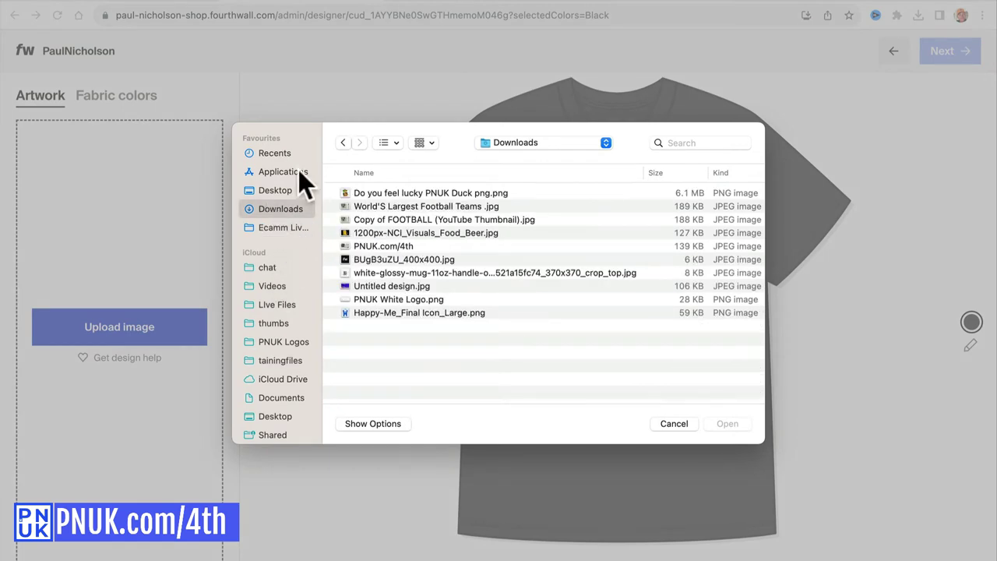
{"action": "left_click", "coordinate": [674, 424]}
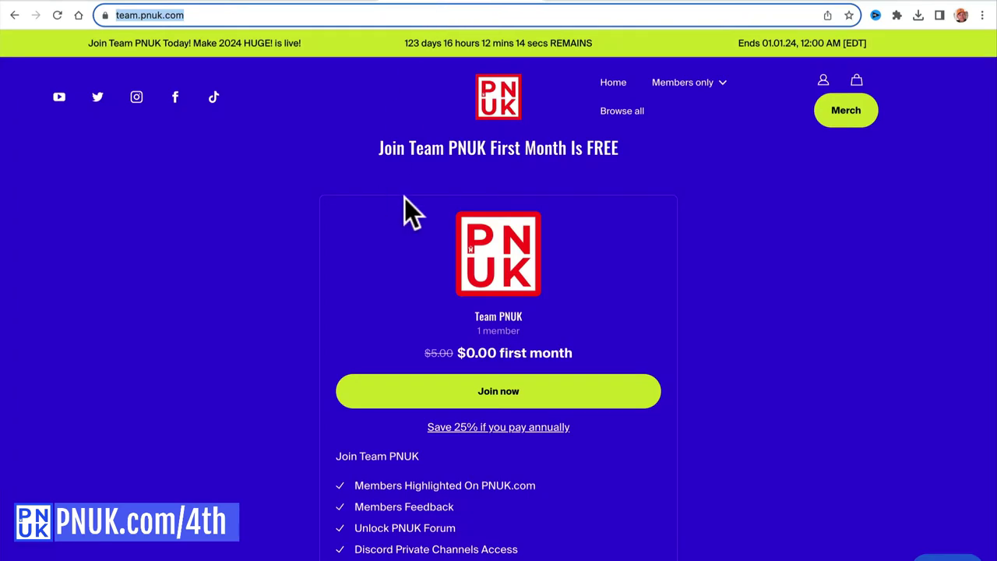
{"action": "scroll", "coordinate": [404, 197], "scroll_direction": "down", "scroll_amount": 15}
{"action": "left_click", "coordinate": [382, 215]}
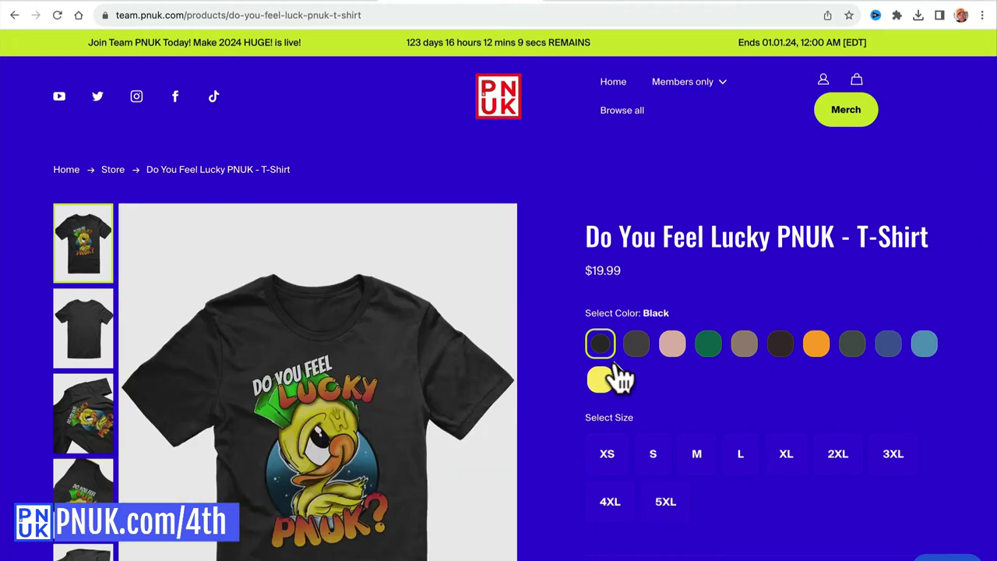
{"action": "scroll", "coordinate": [747, 382], "scroll_direction": "down", "scroll_amount": 3}
{"action": "scroll", "coordinate": [748, 382], "scroll_direction": "up", "scroll_amount": 1}
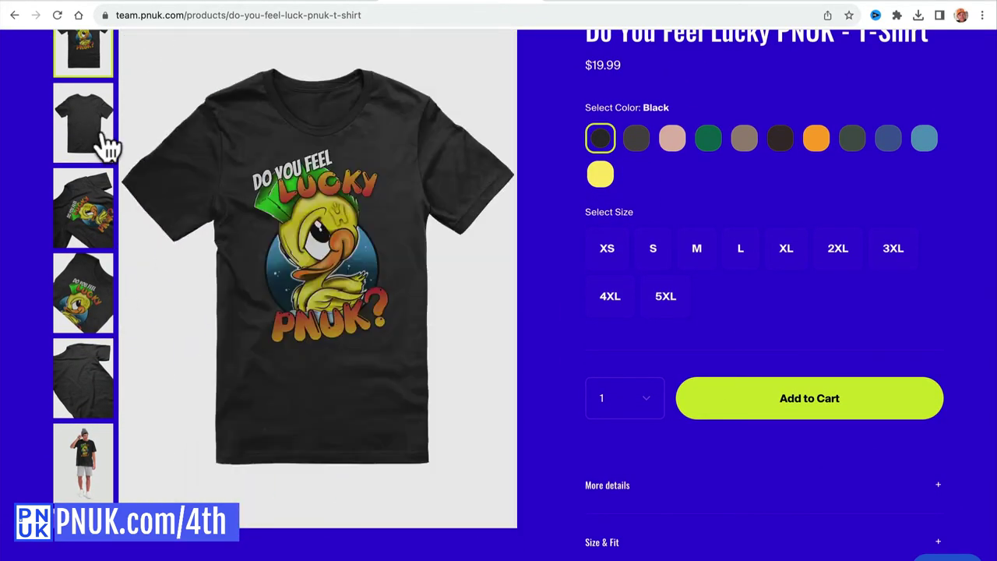
{"action": "left_click", "coordinate": [80, 366]}
{"action": "left_click", "coordinate": [81, 394]}
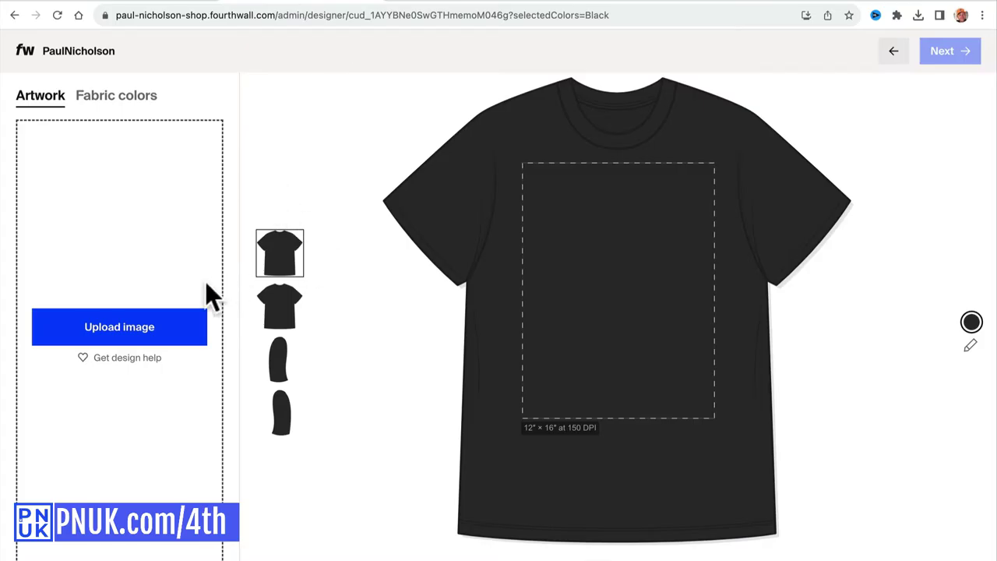
Upload the Do you feel lucky PNUK Duck PNG onto the black tee front, scaled to 15.42 inches.
{"action": "left_click", "coordinate": [169, 313]}
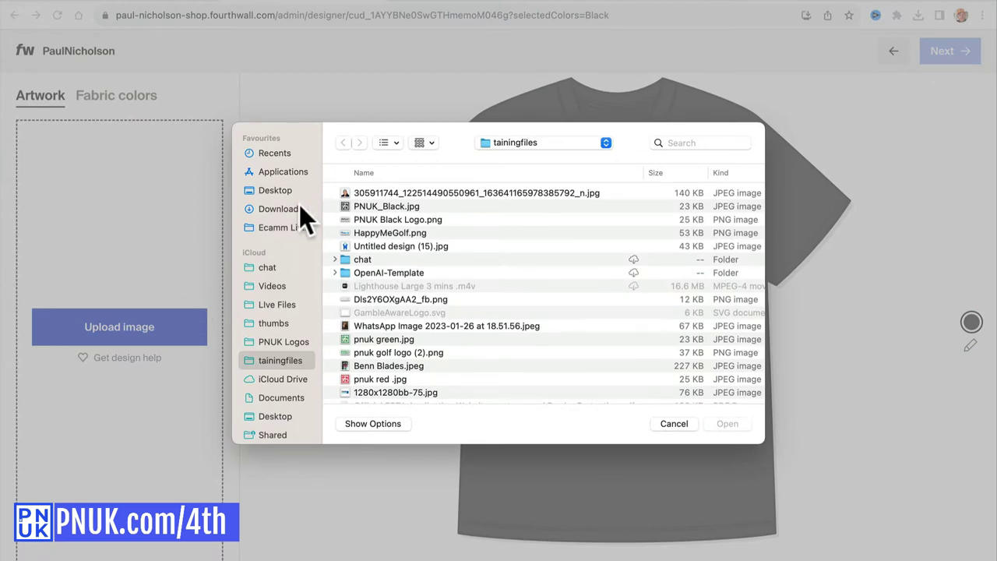
{"action": "left_click", "coordinate": [297, 205]}
{"action": "double_click", "coordinate": [378, 193]}
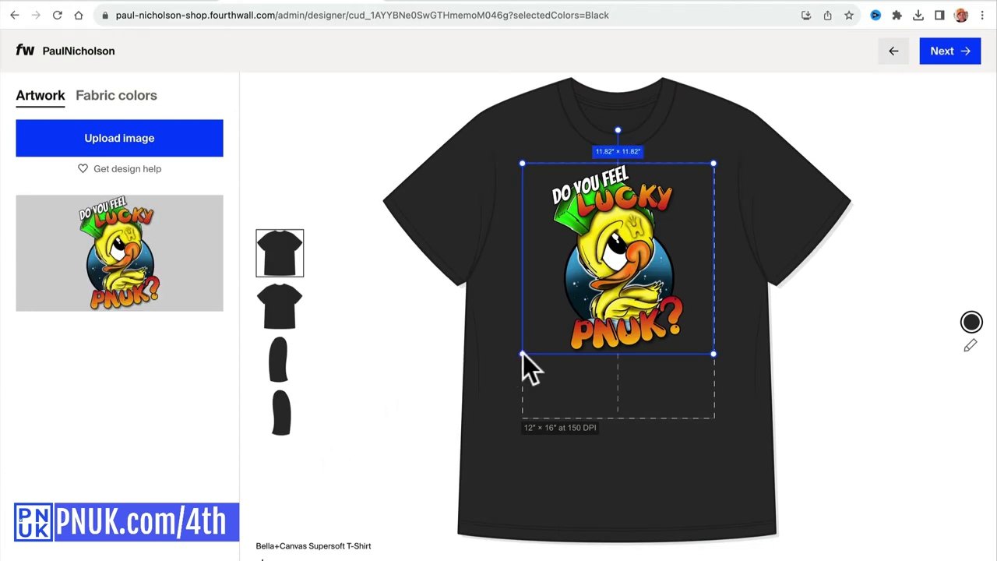
{"action": "left_click_drag", "start_coordinate": [525, 361], "coordinate": [512, 418]}
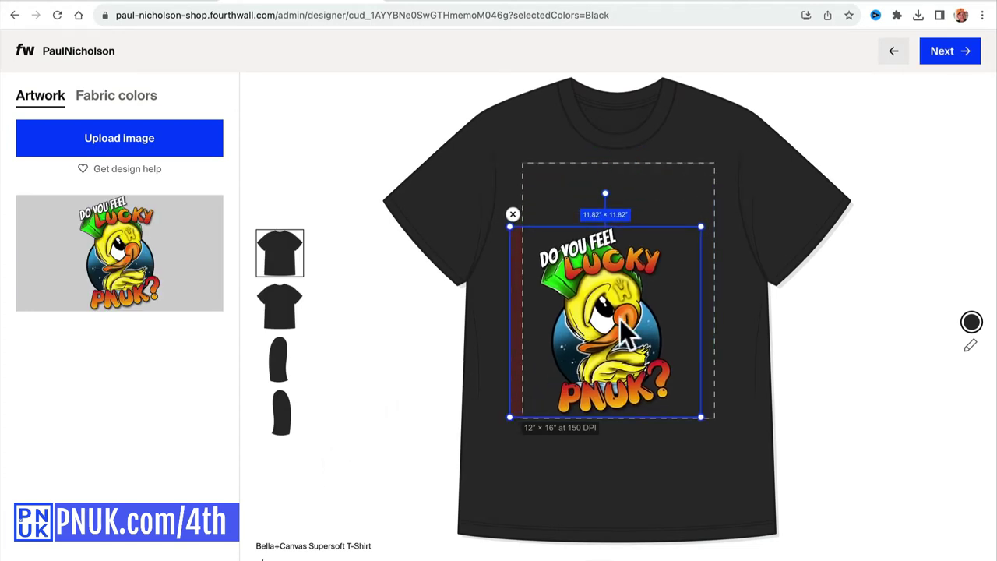
{"action": "left_click_drag", "start_coordinate": [703, 227], "coordinate": [721, 185]}
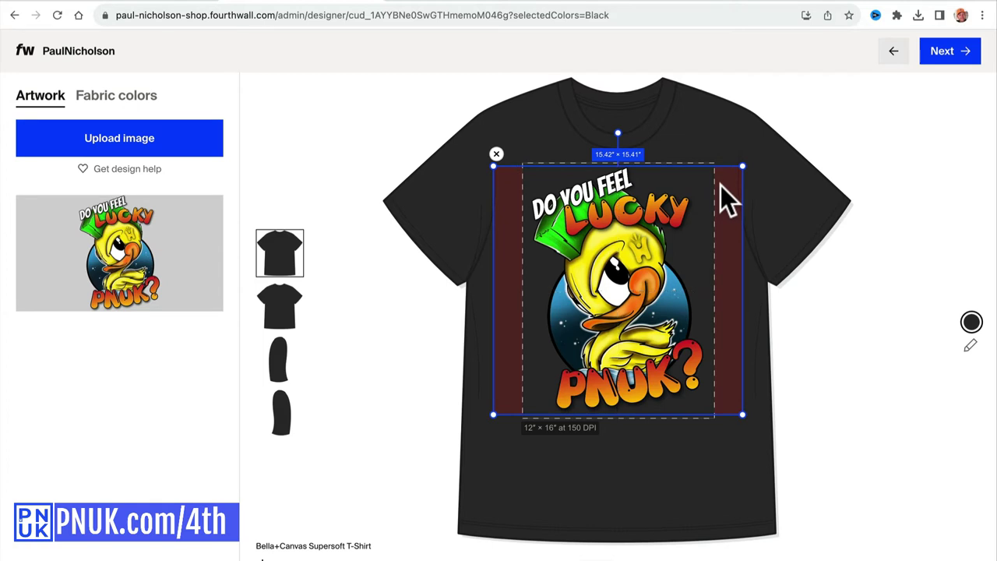
{"action": "left_click", "coordinate": [833, 309]}
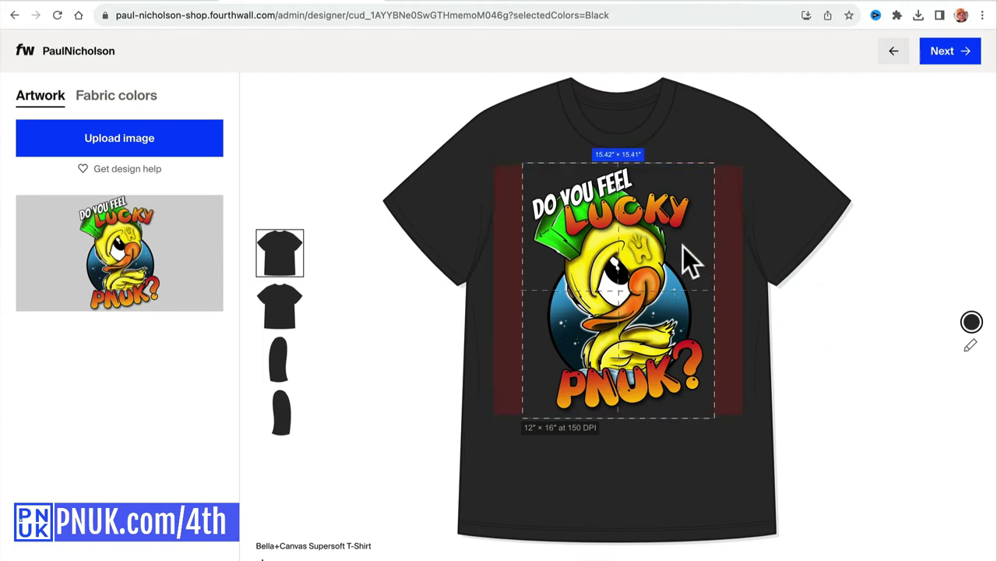
Add White, Navy and Athletic Heather fabric colours to the tee, leaving Ash unselected.
{"action": "left_click", "coordinate": [131, 99]}
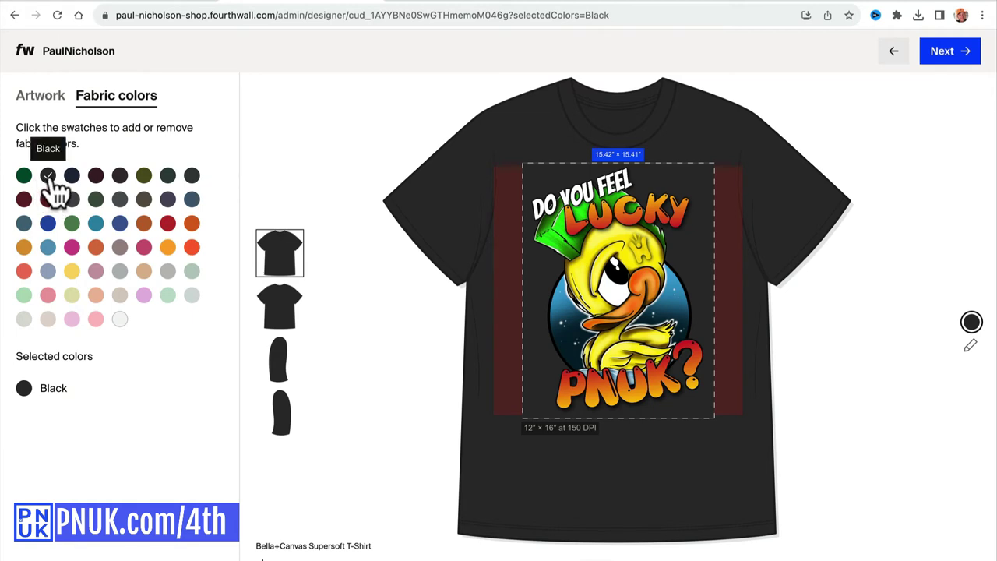
{"action": "left_click", "coordinate": [119, 318]}
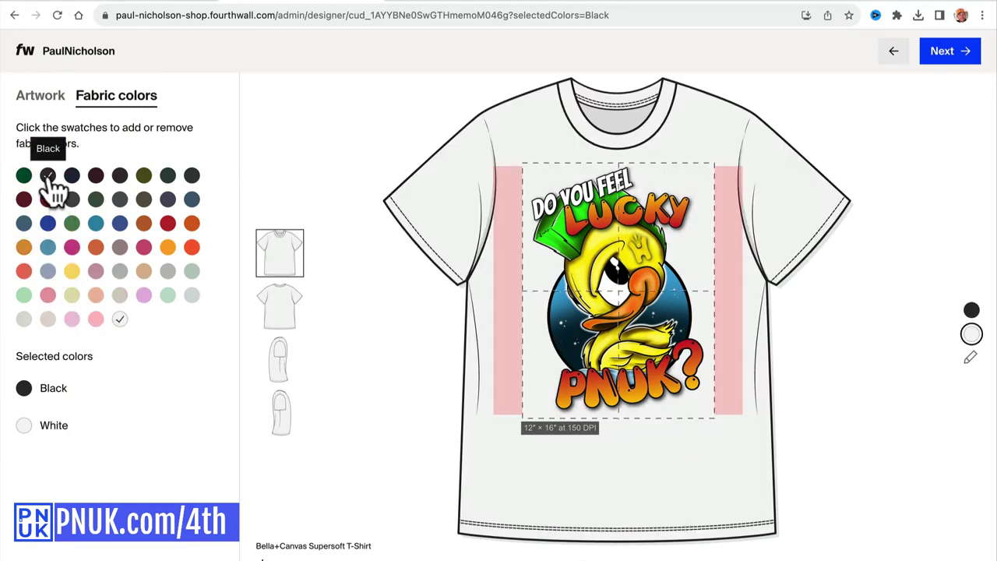
{"action": "left_click", "coordinate": [72, 176]}
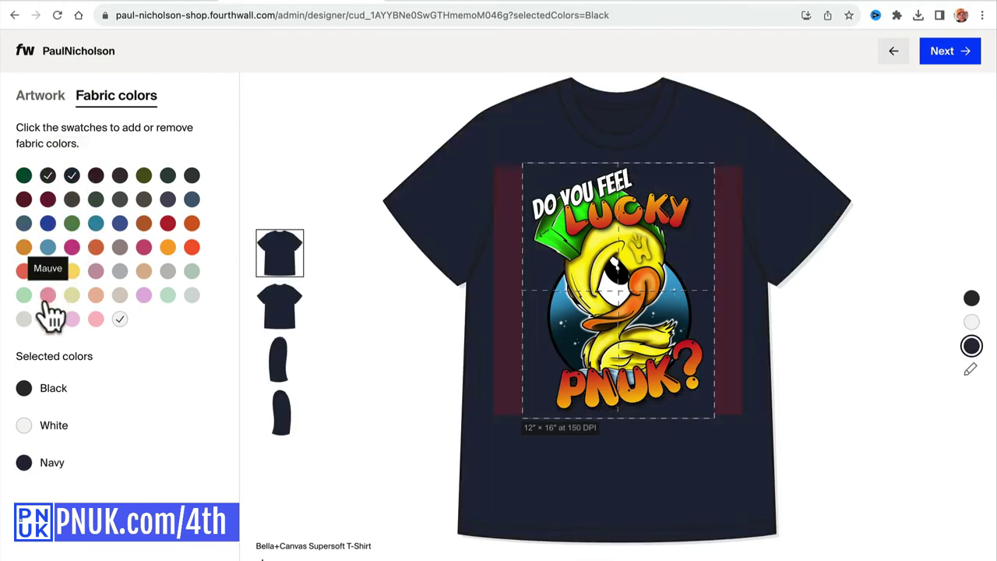
{"action": "left_click", "coordinate": [23, 319]}
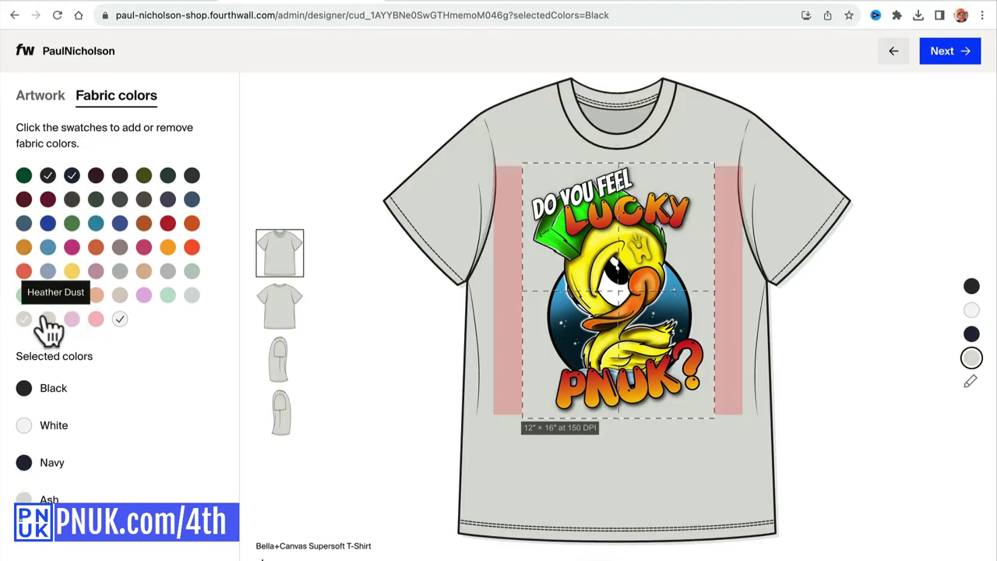
{"action": "left_click", "coordinate": [25, 319]}
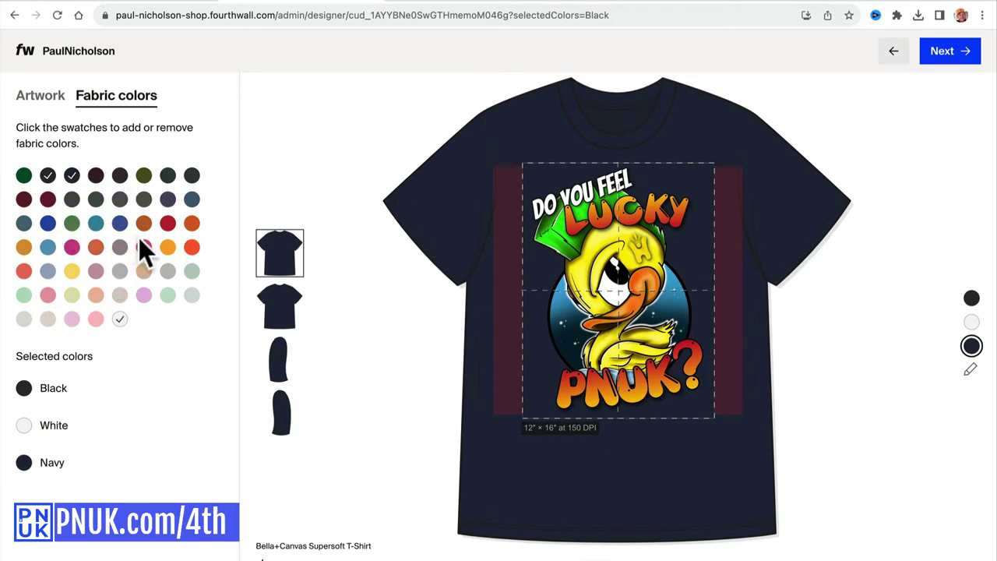
{"action": "left_click", "coordinate": [173, 272]}
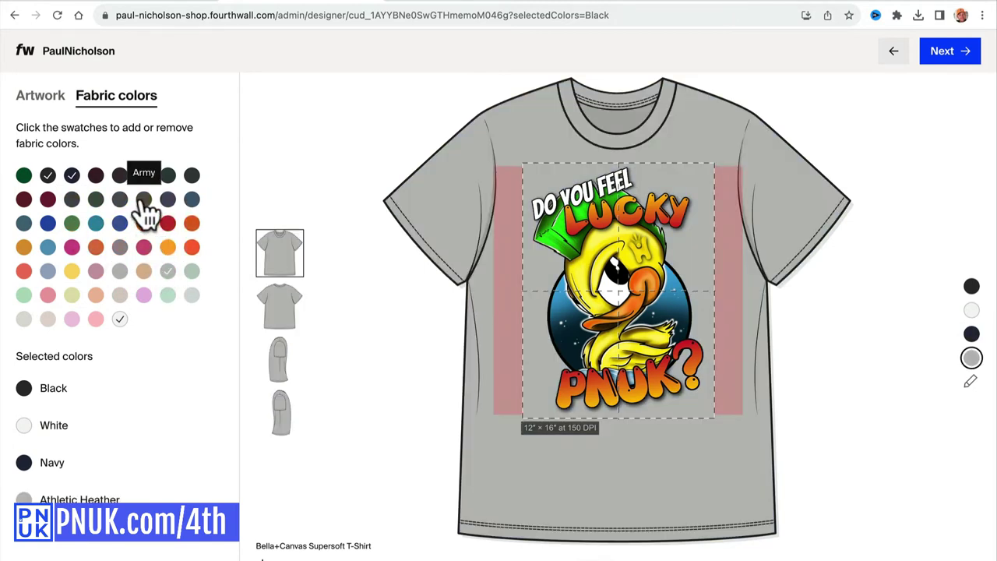
Add Yellow, Gold, True Royal, Brown, Heather Midnight Navy, Prism Peach, Orange and Forest, reaching the 12-colour limit.
{"action": "left_click", "coordinate": [72, 271]}
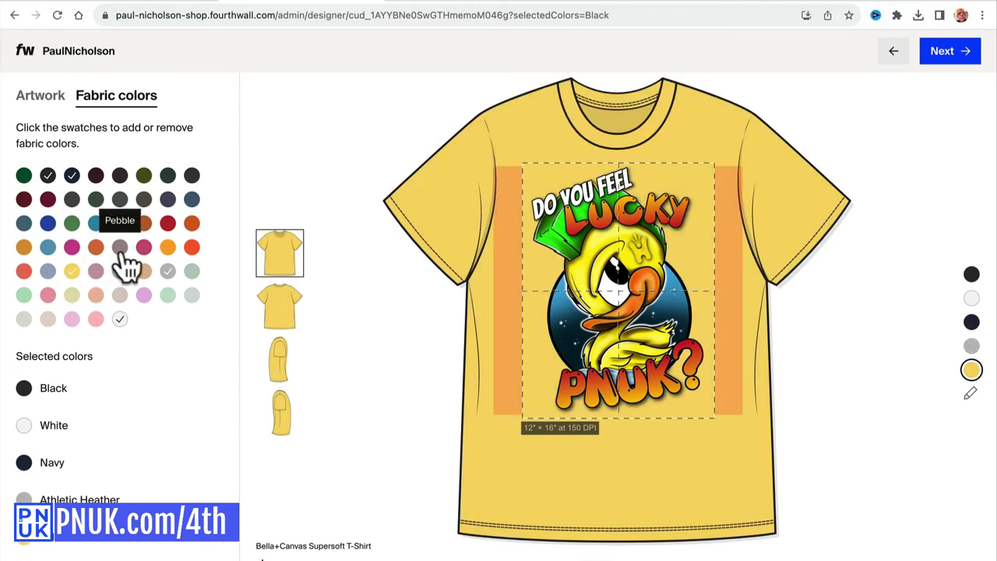
{"action": "left_click", "coordinate": [167, 247]}
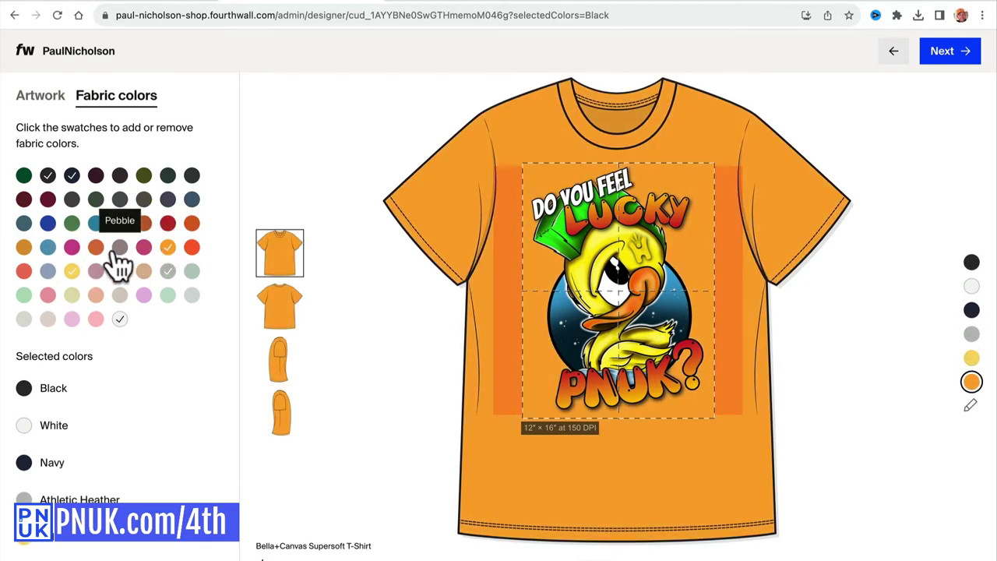
{"action": "left_click", "coordinate": [47, 224]}
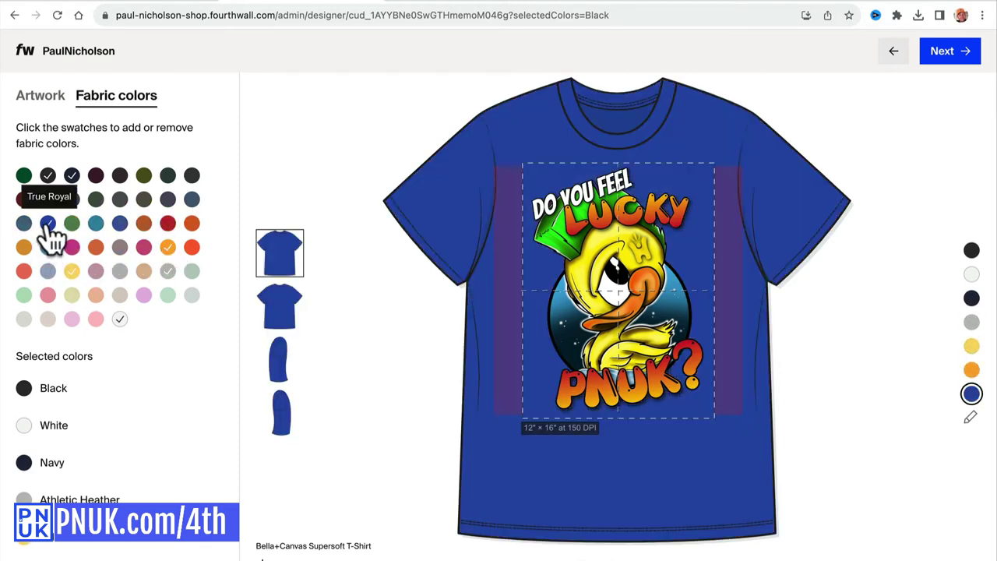
{"action": "left_click", "coordinate": [119, 175]}
{"action": "left_click", "coordinate": [167, 200]}
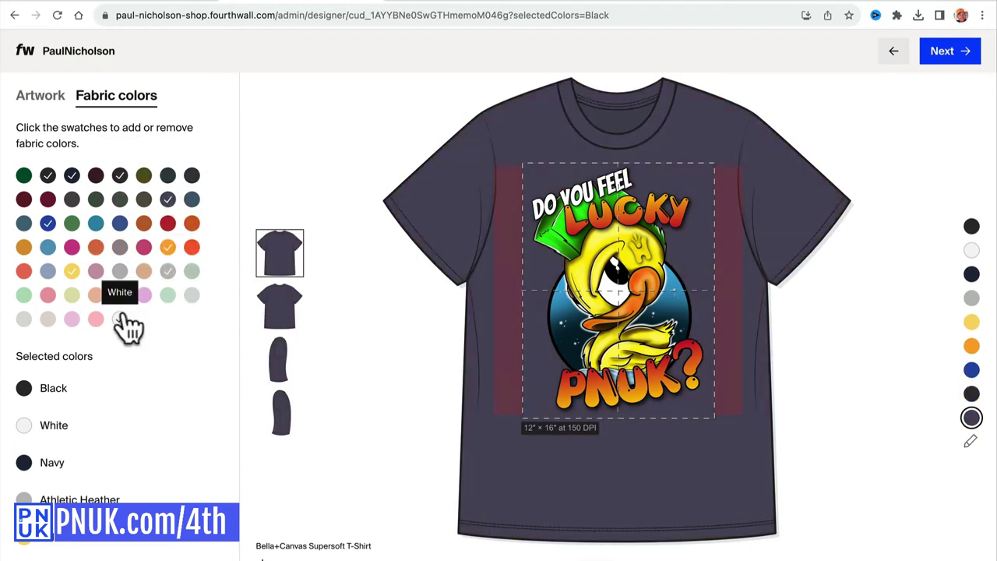
{"action": "left_click", "coordinate": [97, 296]}
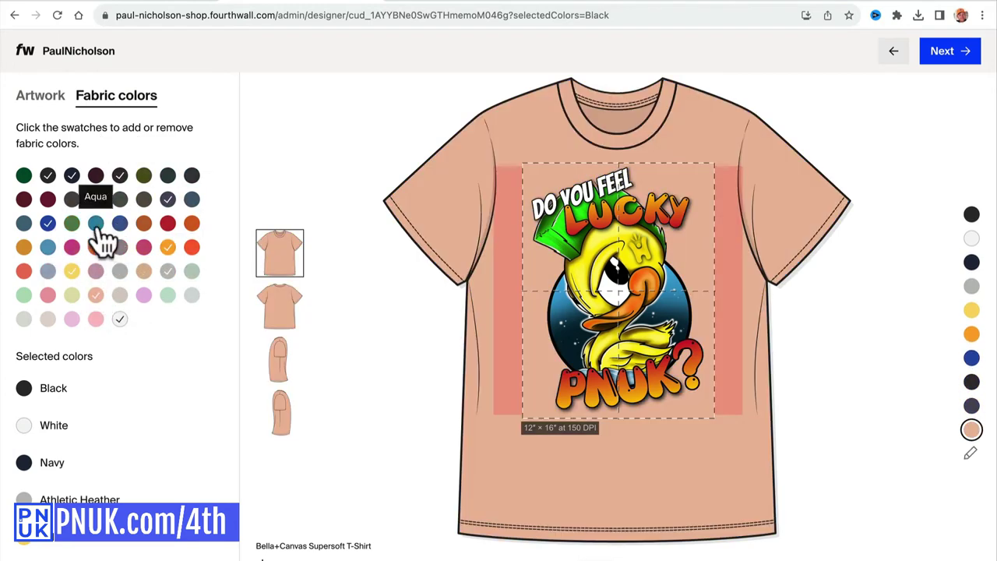
{"action": "left_click", "coordinate": [25, 272]}
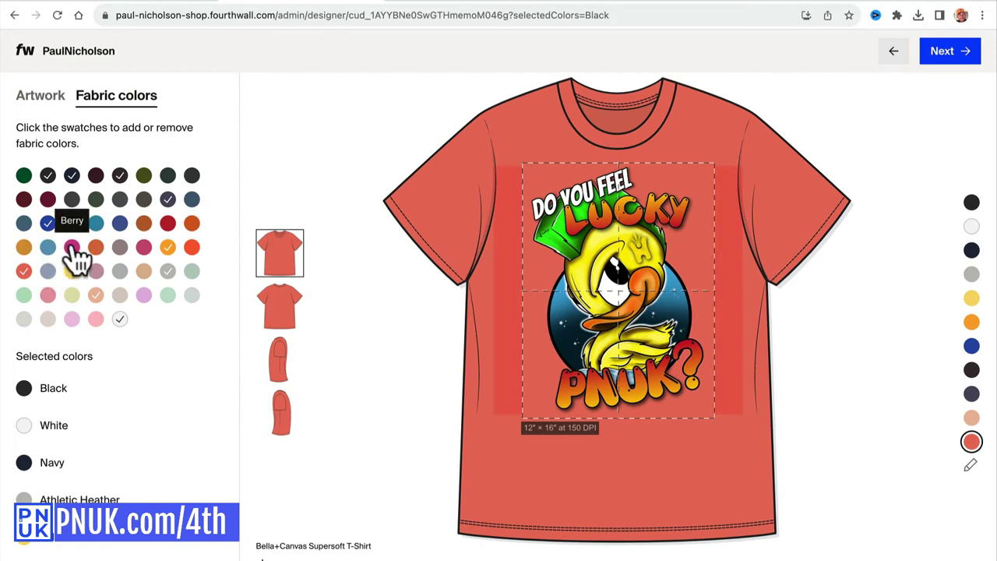
{"action": "left_click", "coordinate": [96, 200]}
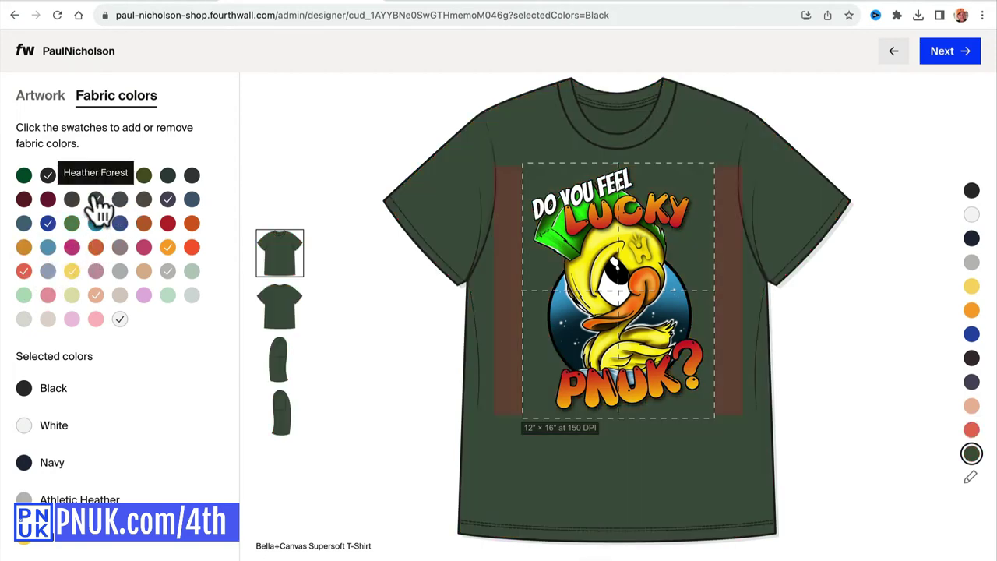
{"action": "scroll", "coordinate": [155, 424], "scroll_direction": "down", "scroll_amount": 3}
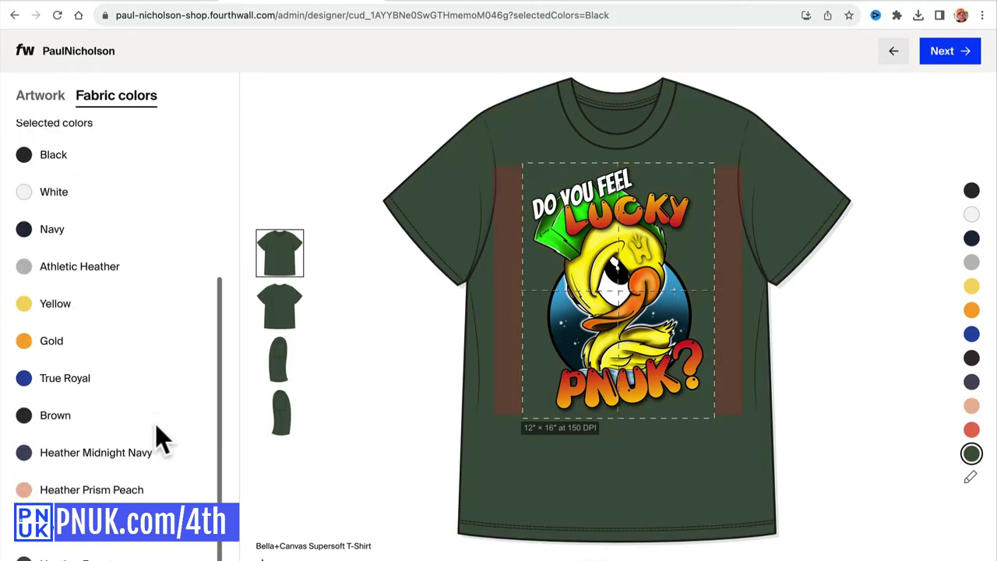
{"action": "scroll", "coordinate": [155, 424], "scroll_direction": "up", "scroll_amount": 3}
{"action": "left_click", "coordinate": [191, 199]}
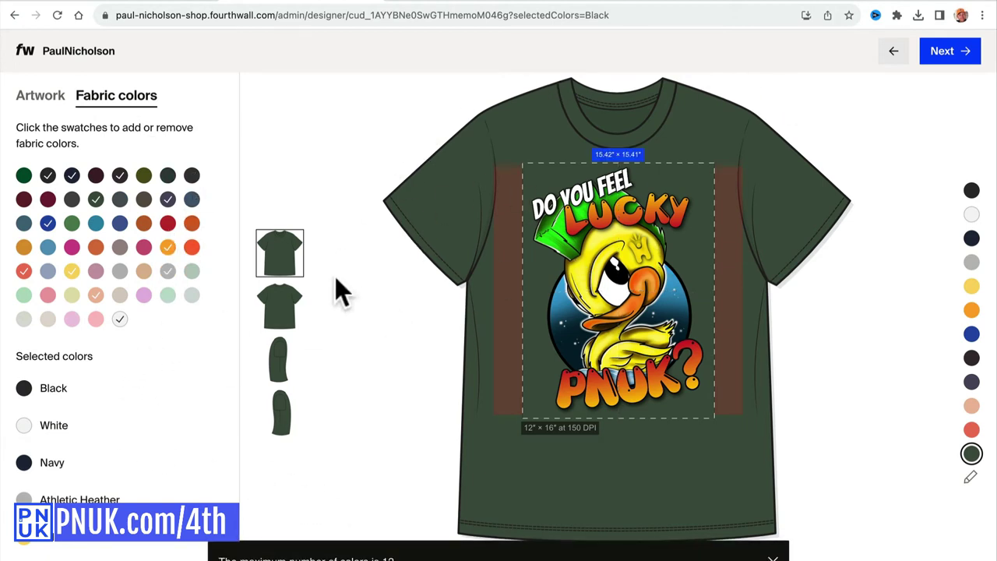
Check the front and back shirt previews, then generate the product photos.
{"action": "left_click", "coordinate": [278, 308]}
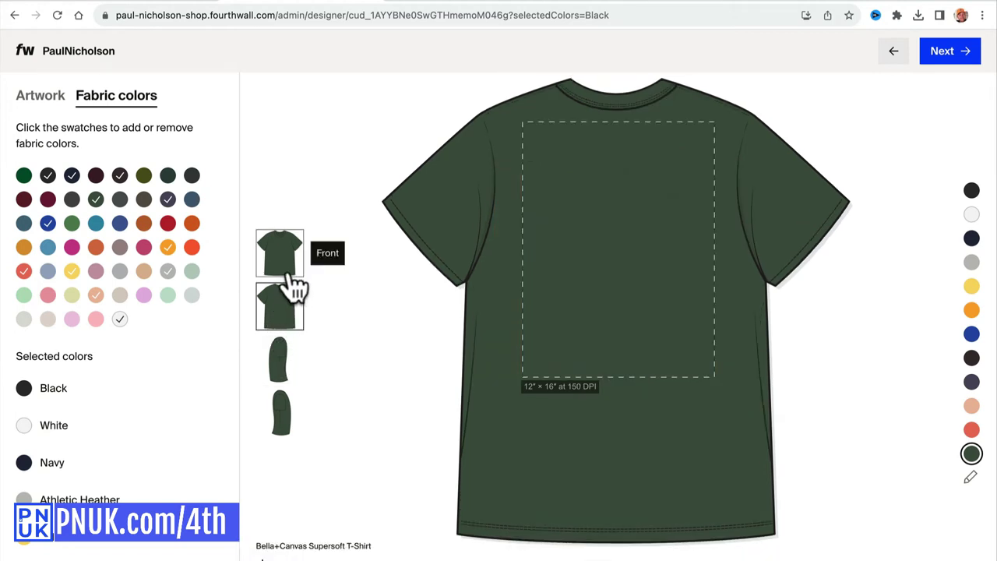
{"action": "left_click", "coordinate": [295, 282]}
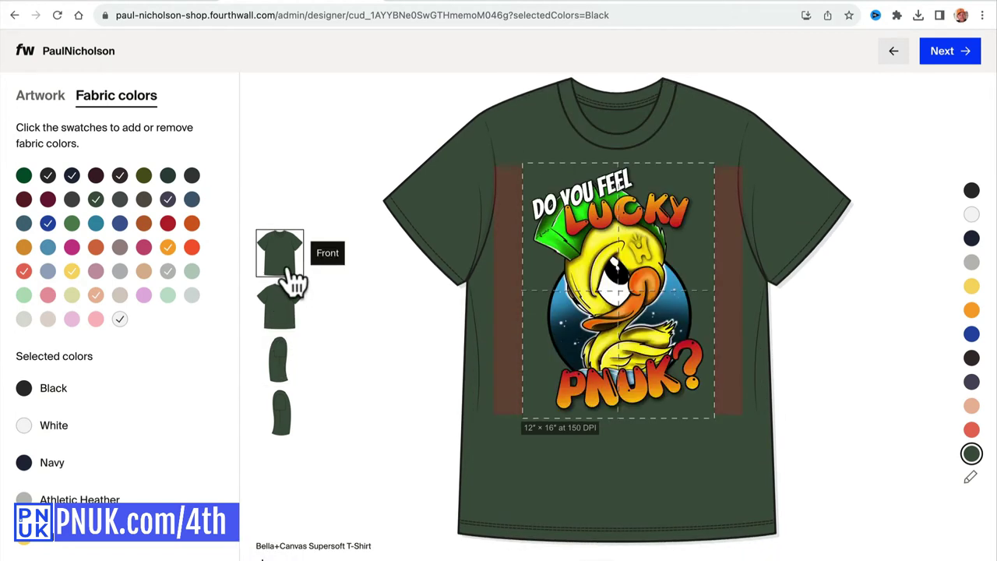
{"action": "left_click", "coordinate": [290, 319]}
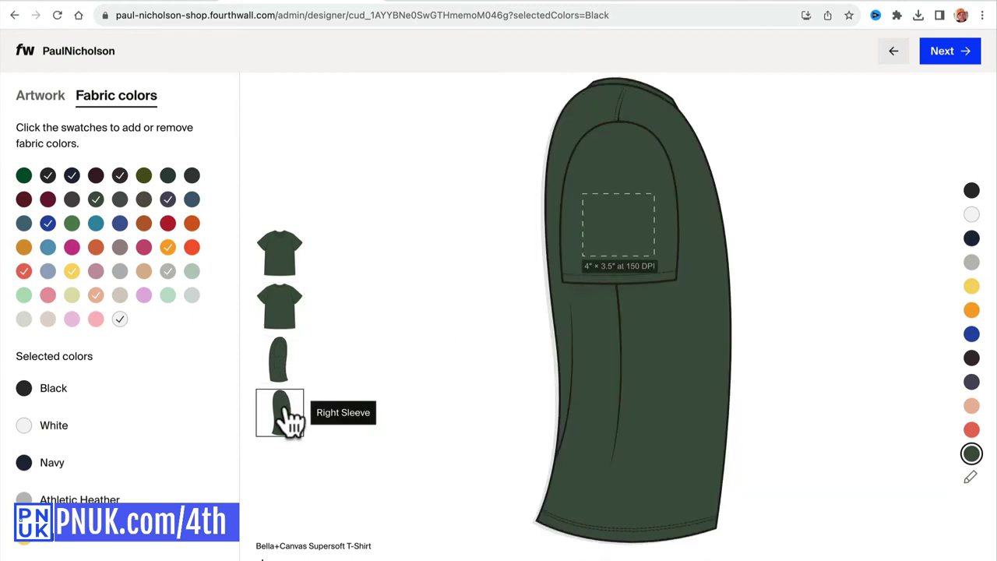
{"action": "left_click", "coordinate": [285, 356]}
{"action": "left_click", "coordinate": [285, 315]}
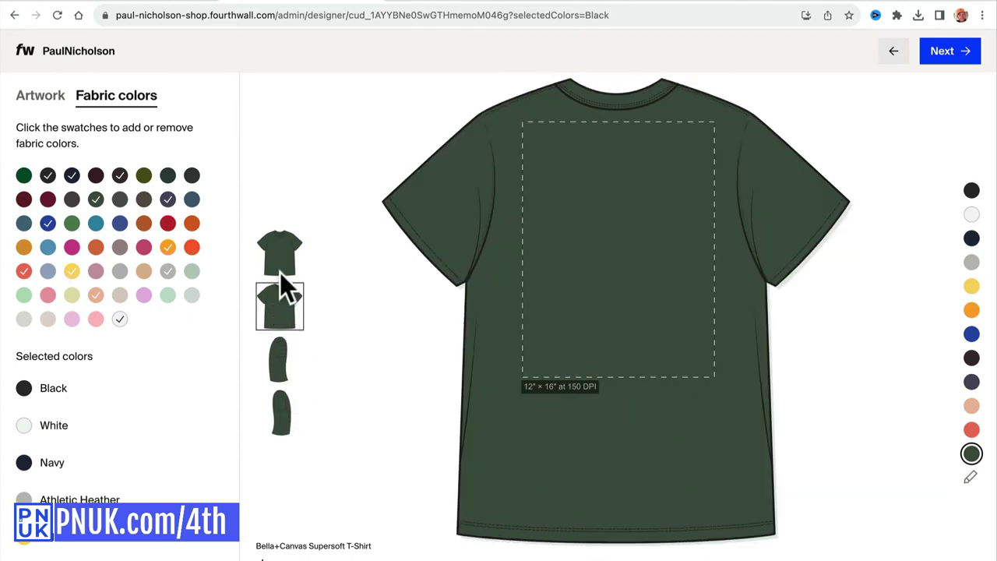
{"action": "left_click", "coordinate": [285, 277]}
{"action": "left_click", "coordinate": [939, 57]}
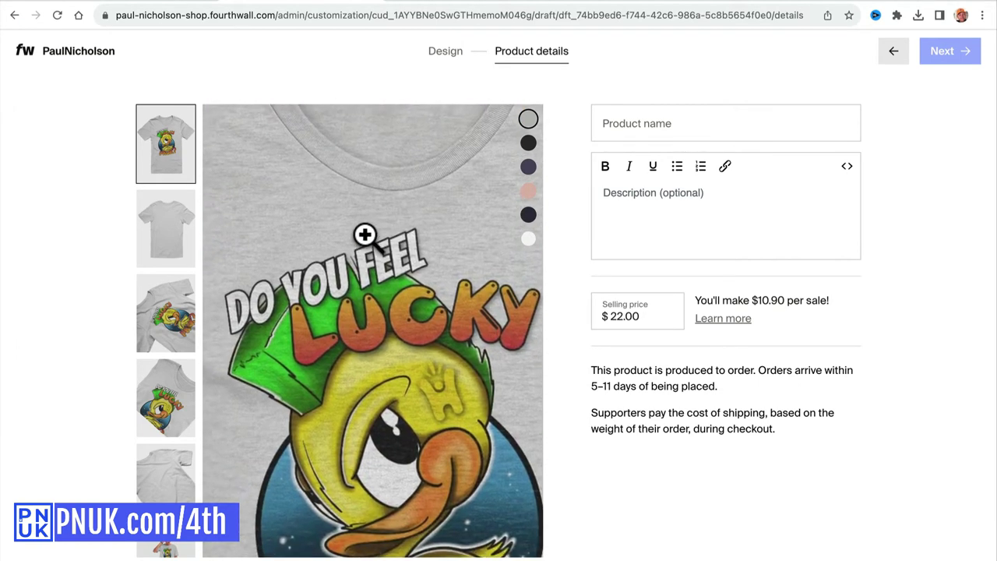
{"action": "key", "text": "super+t"}
{"action": "type", "text": "pnuk.com"}
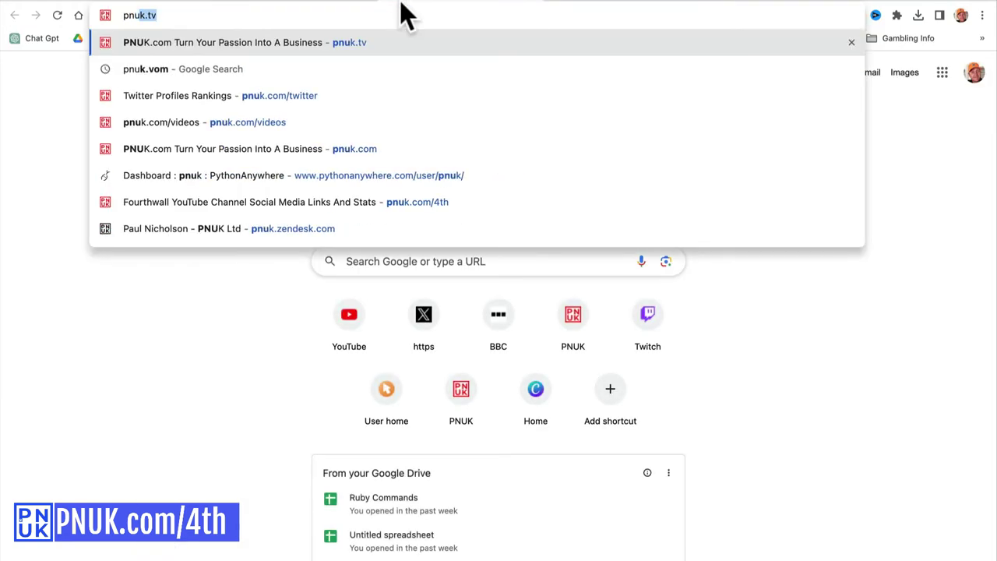
{"action": "key", "text": "Return"}
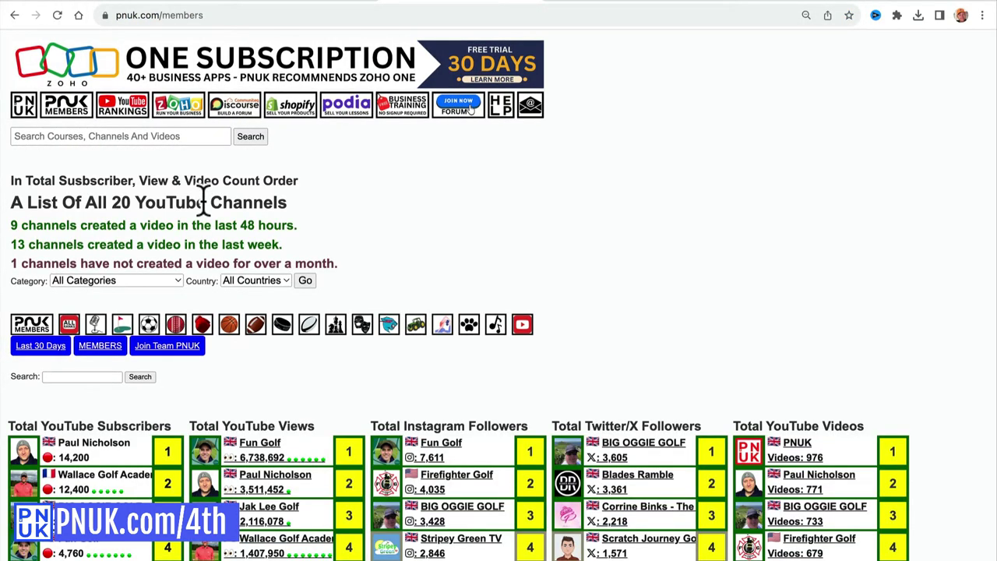
{"action": "scroll", "coordinate": [202, 201], "scroll_direction": "down", "scroll_amount": 5}
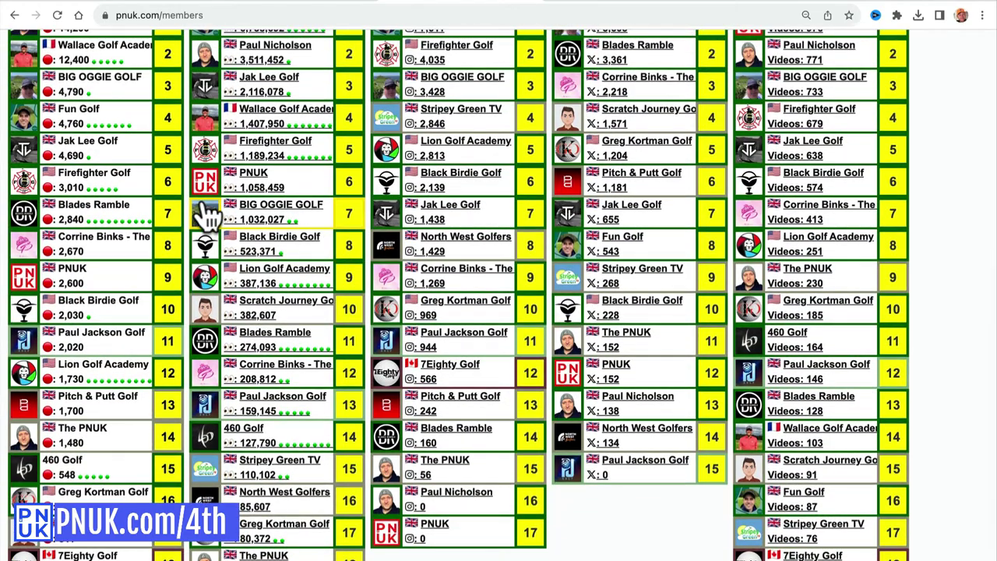
{"action": "left_click", "coordinate": [283, 6]}
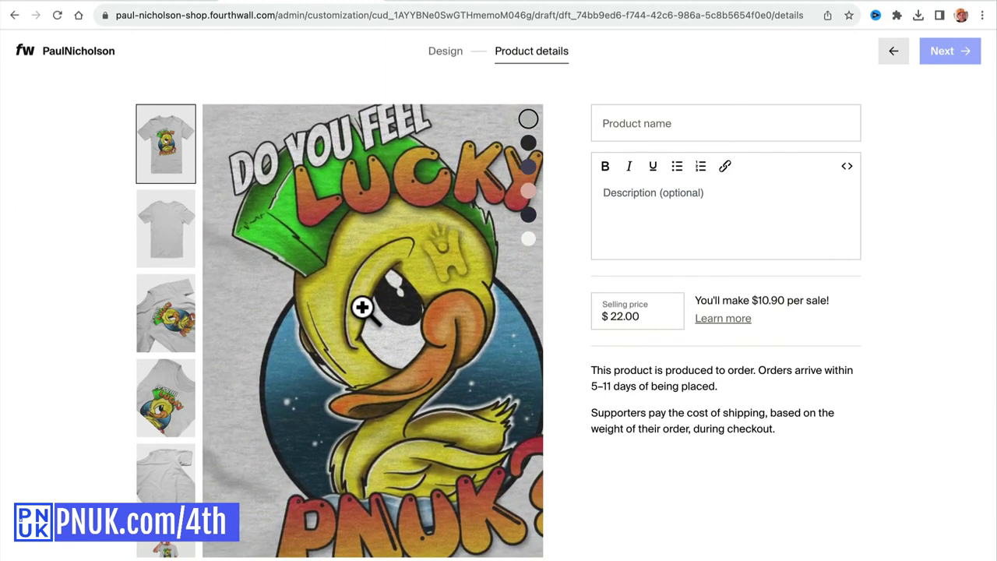
Try 13.99 and then 19.99 as the T-shirt's selling price.
{"action": "double_click", "coordinate": [623, 319]}
{"action": "left_click", "coordinate": [639, 315]}
{"action": "double_click", "coordinate": [639, 315]}
{"action": "type", "text": "1"}
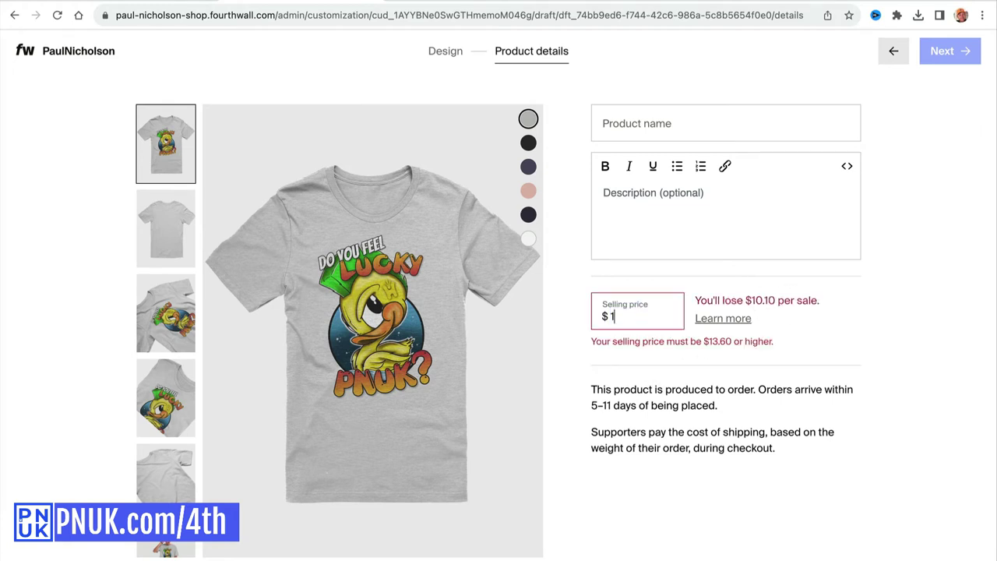
{"action": "type", "text": "3.00"}
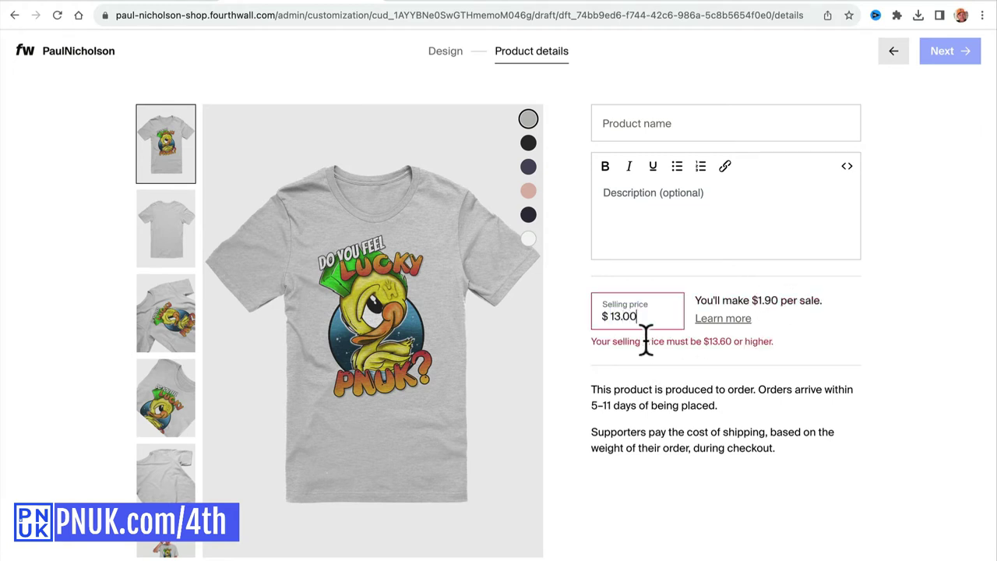
{"action": "key", "text": "BackSpace"}
{"action": "key", "text": "BackSpace"}
{"action": "type", "text": "99"}
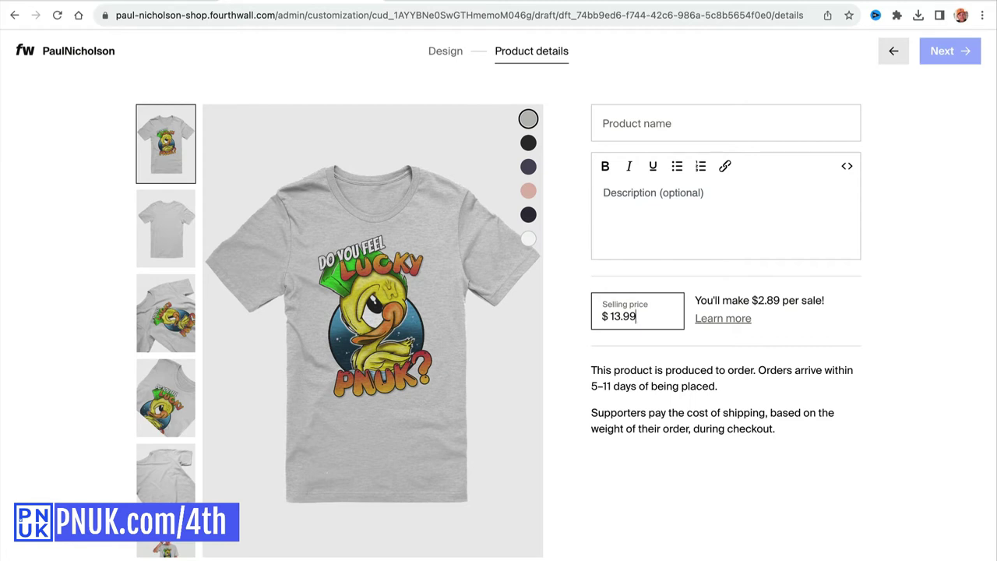
{"action": "key", "text": "BackSpace"}
{"action": "key", "text": "BackSpace"}
{"action": "key", "text": "BackSpace"}
{"action": "key", "text": "BackSpace"}
{"action": "type", "text": "9"}
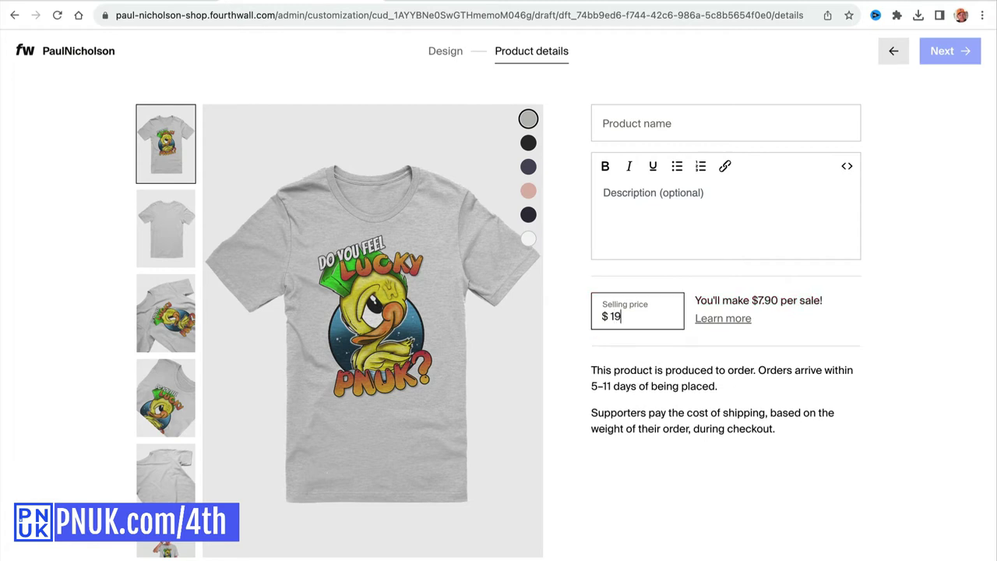
{"action": "type", "text": ".99"}
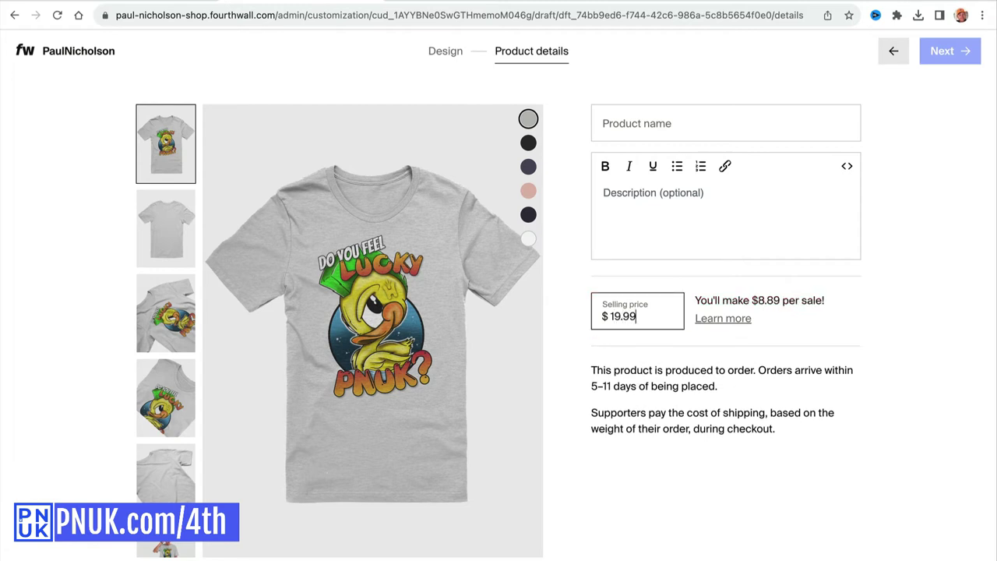
{"action": "left_click", "coordinate": [678, 231]}
Try 24.99 and 29.99, then settle on a $17.99 selling price earning $6.89 per sale.
{"action": "left_click", "coordinate": [641, 123]}
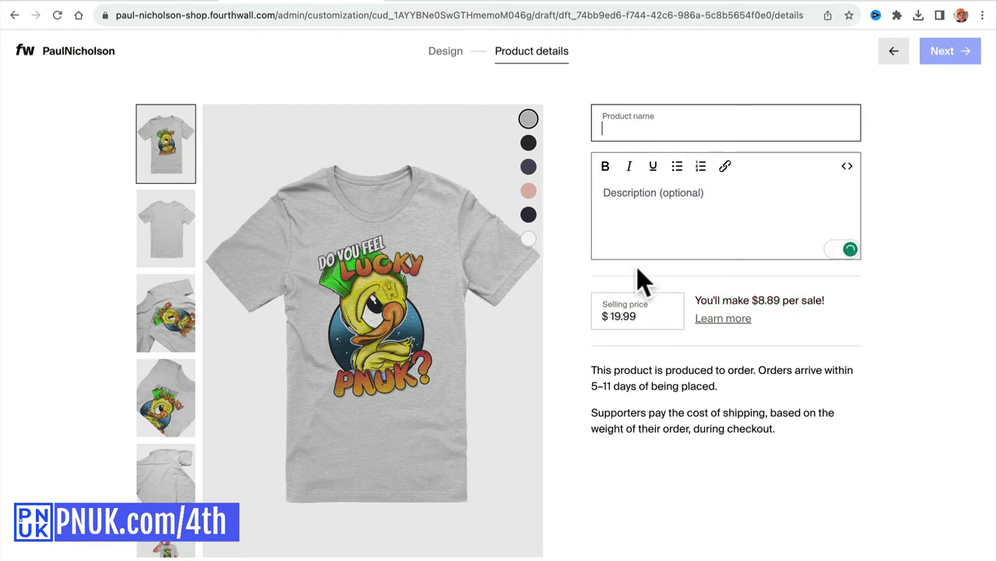
{"action": "left_click", "coordinate": [616, 325]}
{"action": "left_click_drag", "start_coordinate": [607, 329], "coordinate": [656, 333]}
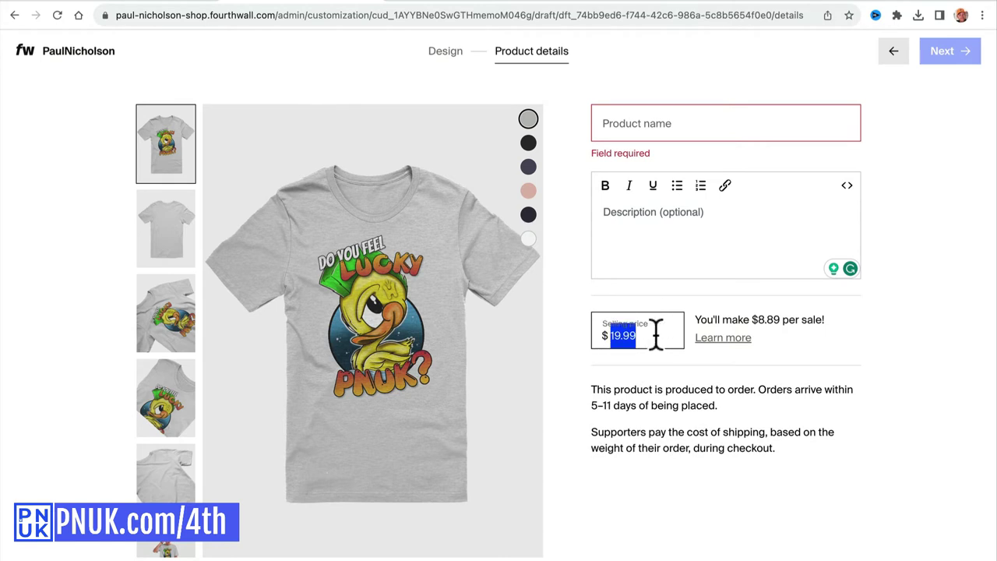
{"action": "type", "text": "25"}
{"action": "key", "text": "BackSpace"}
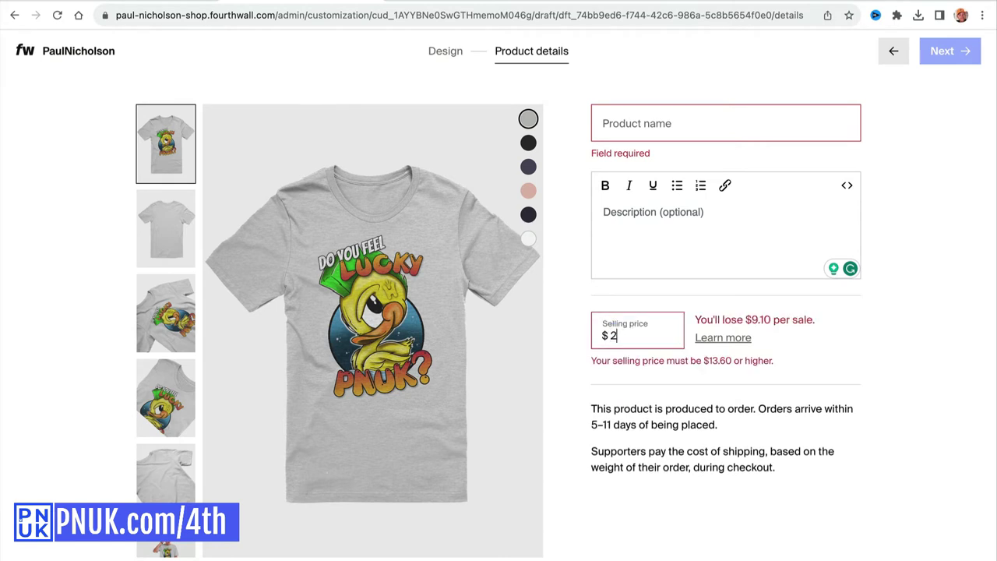
{"action": "type", "text": "4.99"}
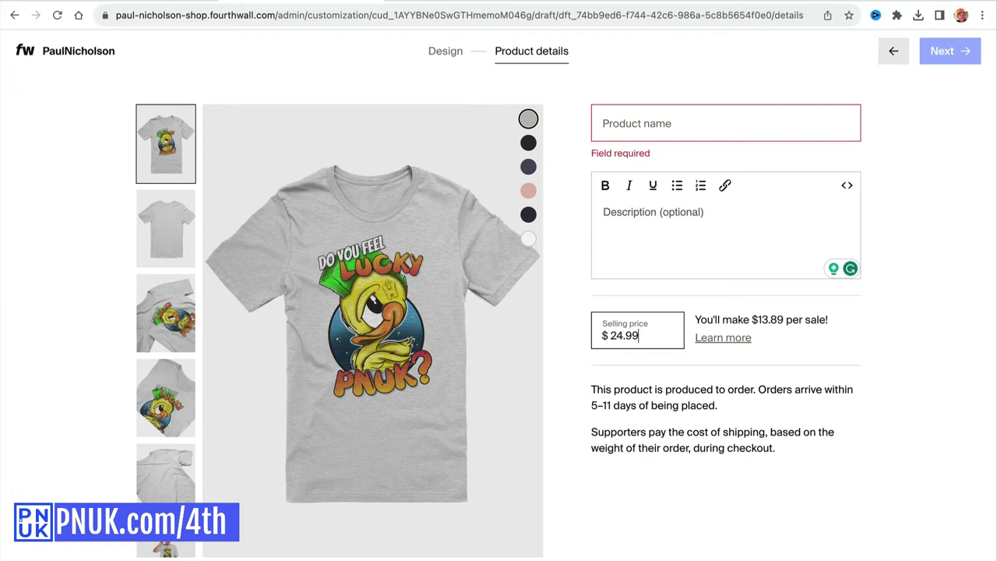
{"action": "left_click_drag", "start_coordinate": [610, 335], "coordinate": [656, 335]}
{"action": "type", "text": "29.99"}
{"action": "type", "text": "17"}
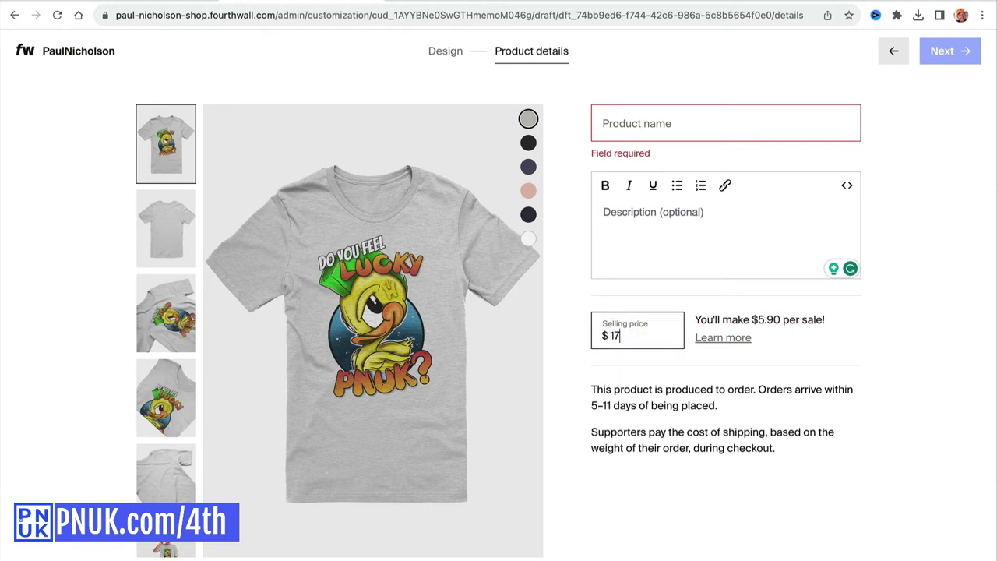
{"action": "type", "text": ".99"}
{"action": "left_click", "coordinate": [637, 129]}
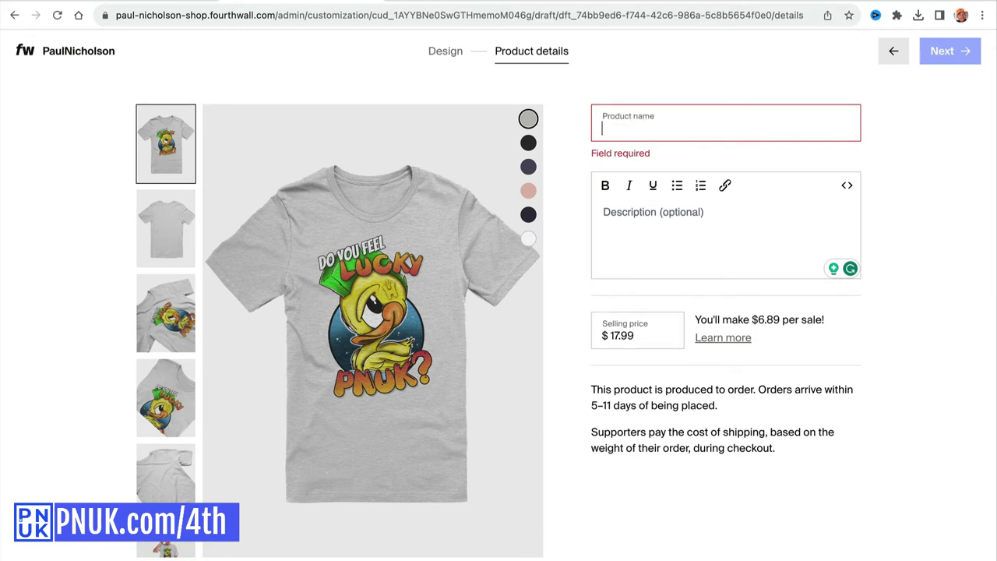
Name the product 'Do You Feel Lucky PNUK? - T-Shirt' and save it.
{"action": "type", "text": "Do You"}
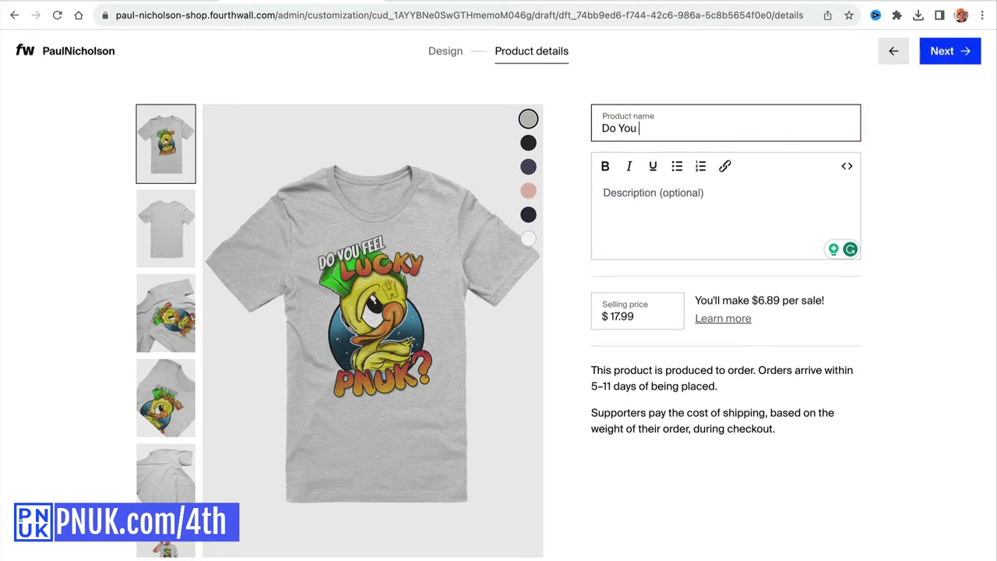
{"action": "type", "text": " Feel Lucky PNUK? - T-Shirt"}
{"action": "left_click", "coordinate": [647, 212]}
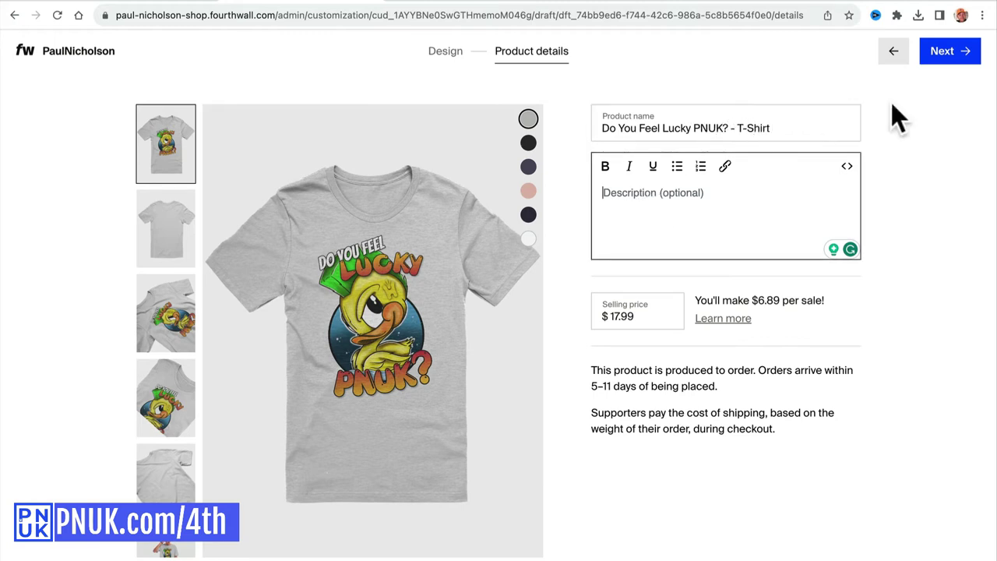
{"action": "left_click", "coordinate": [950, 53]}
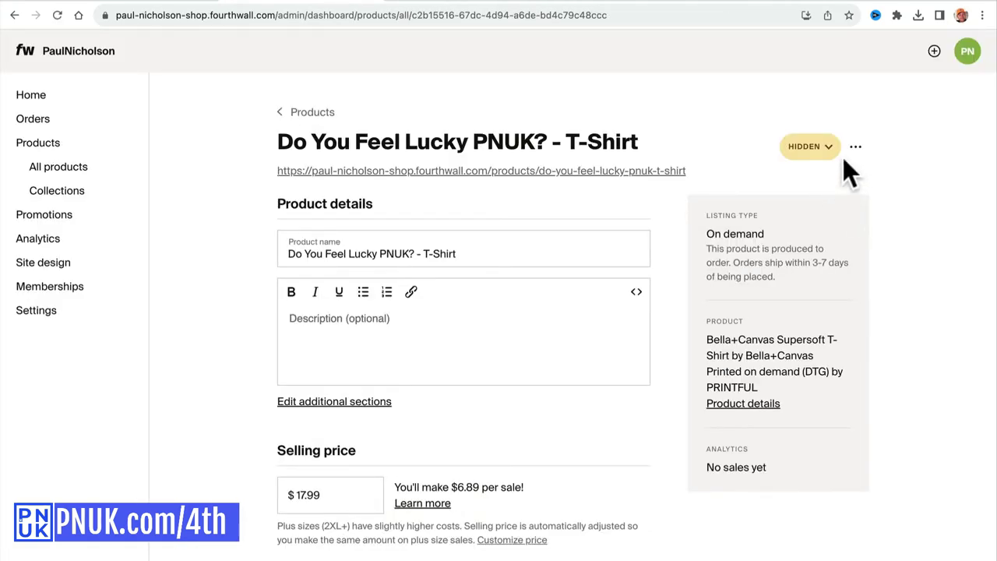
Review the product's URL slug in the Change URL dialog without changing it.
{"action": "left_click", "coordinate": [855, 146]}
{"action": "left_click", "coordinate": [845, 211]}
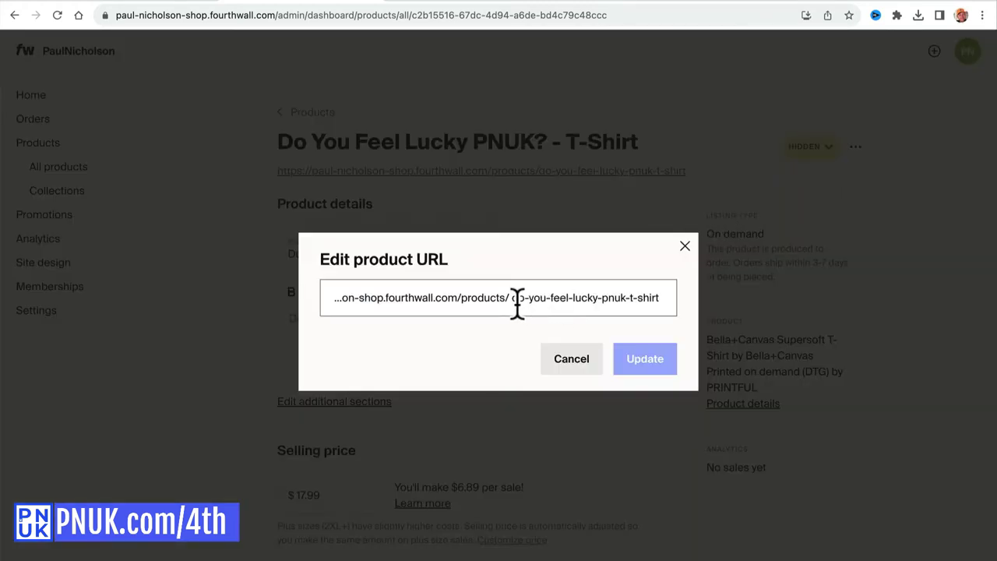
{"action": "left_click_drag", "start_coordinate": [512, 299], "coordinate": [665, 288]}
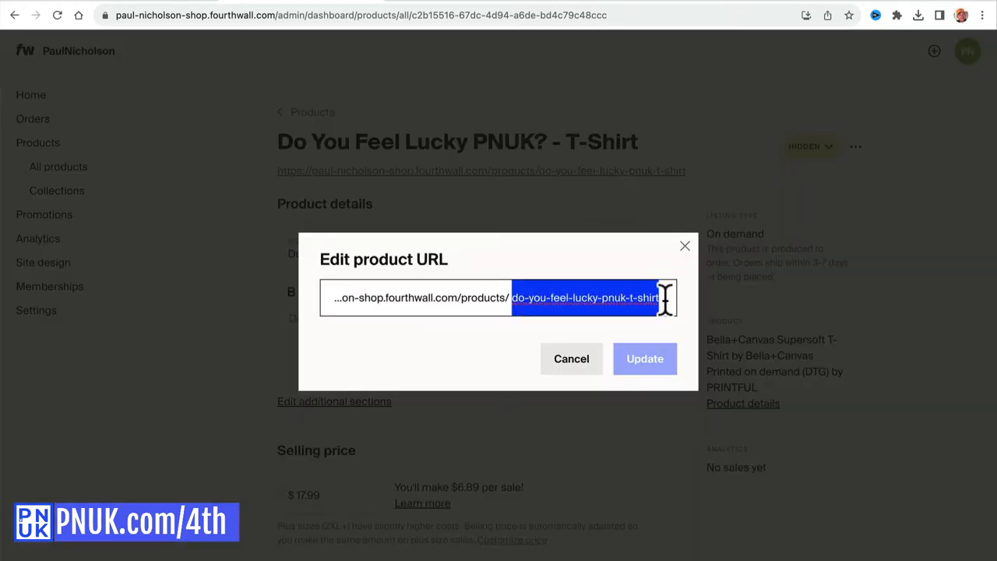
{"action": "left_click", "coordinate": [685, 245]}
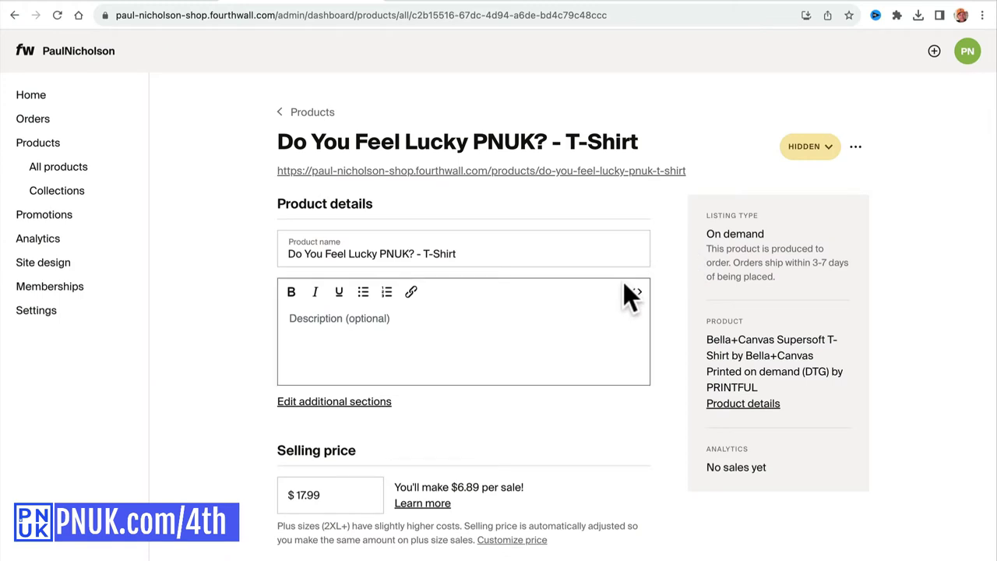
{"action": "scroll", "coordinate": [590, 359], "scroll_direction": "down", "scroll_amount": 3}
{"action": "scroll", "coordinate": [589, 372], "scroll_direction": "down", "scroll_amount": 3}
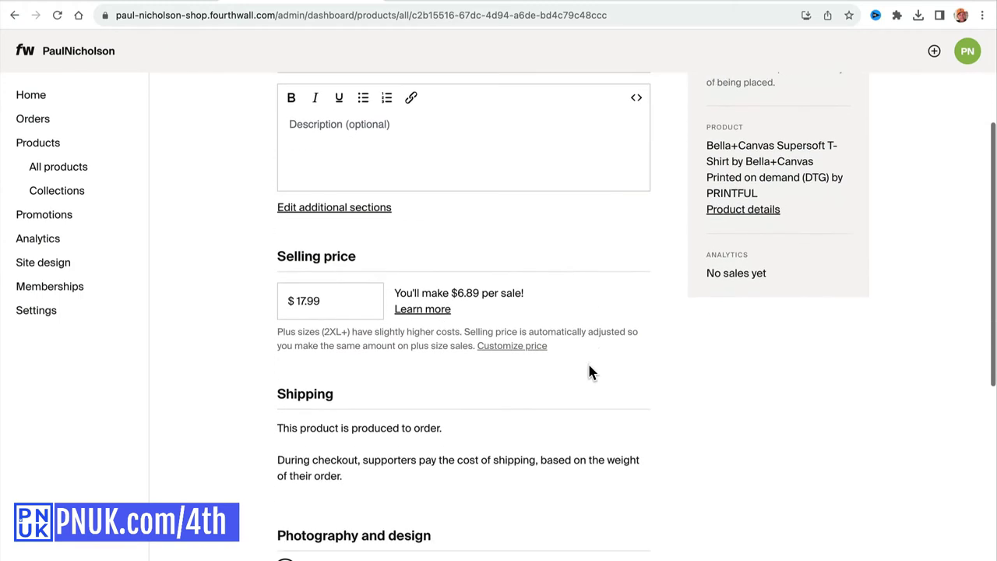
{"action": "left_click", "coordinate": [348, 188]}
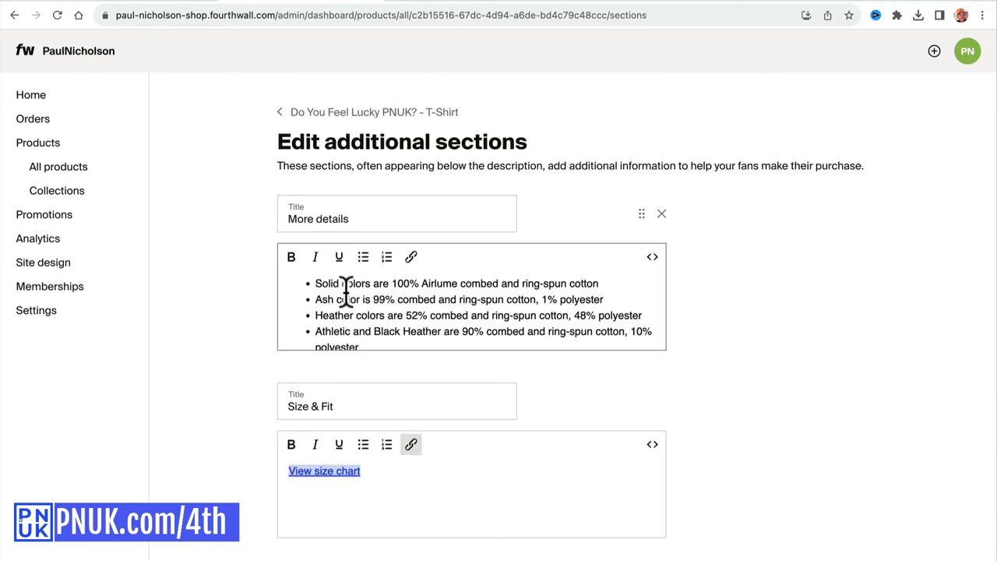
{"action": "left_click_drag", "start_coordinate": [315, 284], "coordinate": [345, 296]}
{"action": "left_click", "coordinate": [340, 321]}
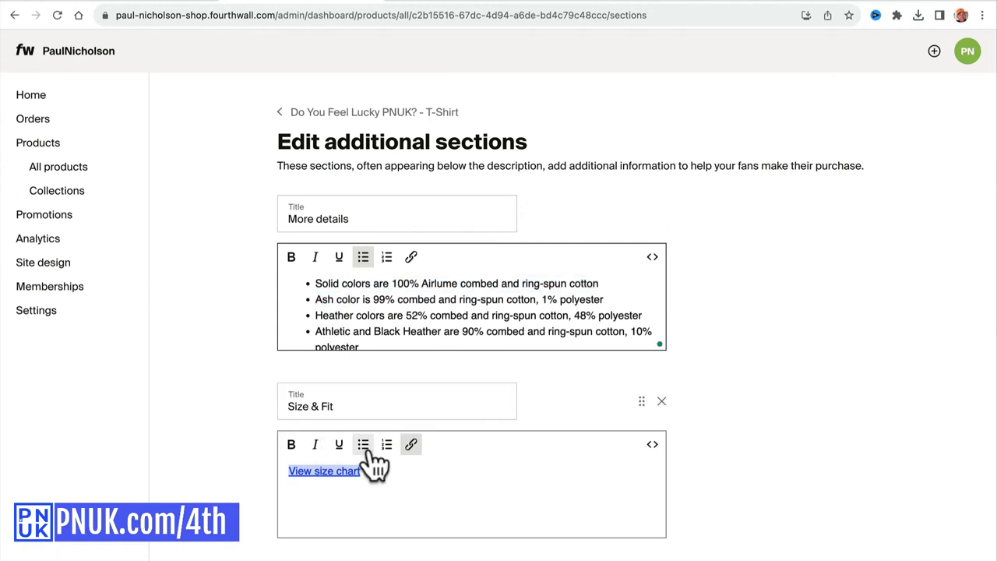
{"action": "scroll", "coordinate": [311, 367], "scroll_direction": "left", "scroll_amount": 5}
{"action": "scroll", "coordinate": [315, 352], "scroll_direction": "down", "scroll_amount": 8}
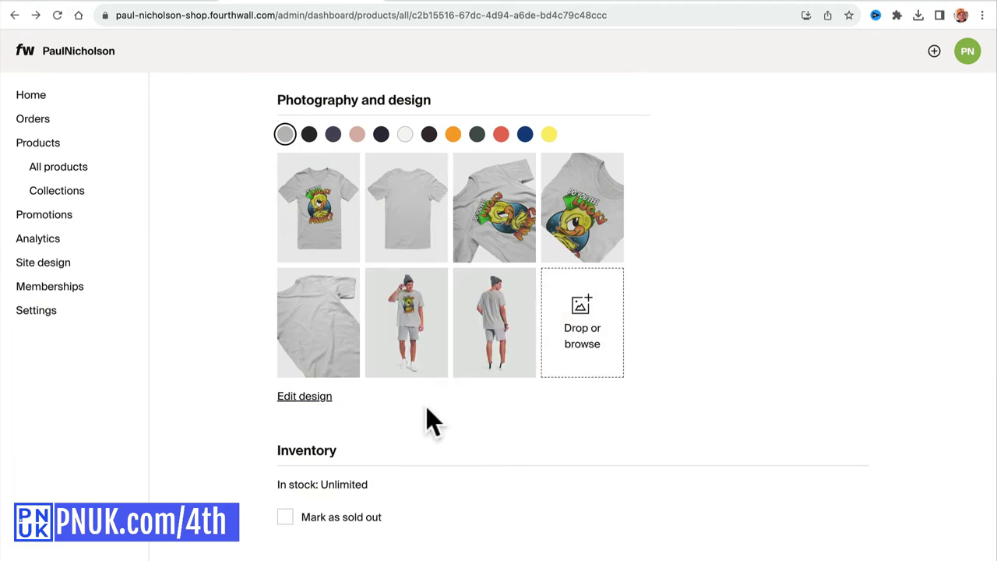
{"action": "scroll", "coordinate": [540, 451], "scroll_direction": "up", "scroll_amount": 10}
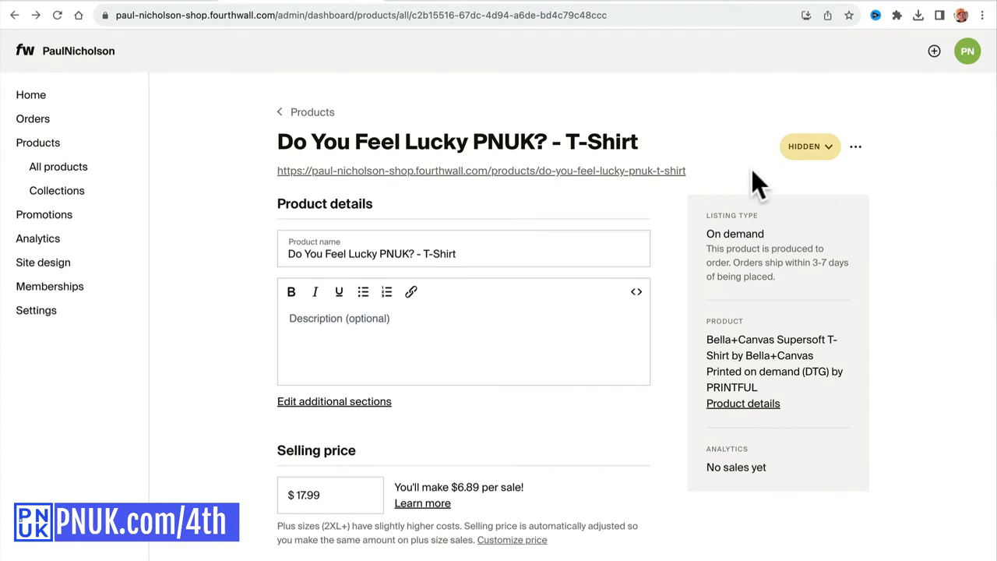
Switch the T-shirt's visibility from Hidden to Public and save it.
{"action": "left_click", "coordinate": [855, 148]}
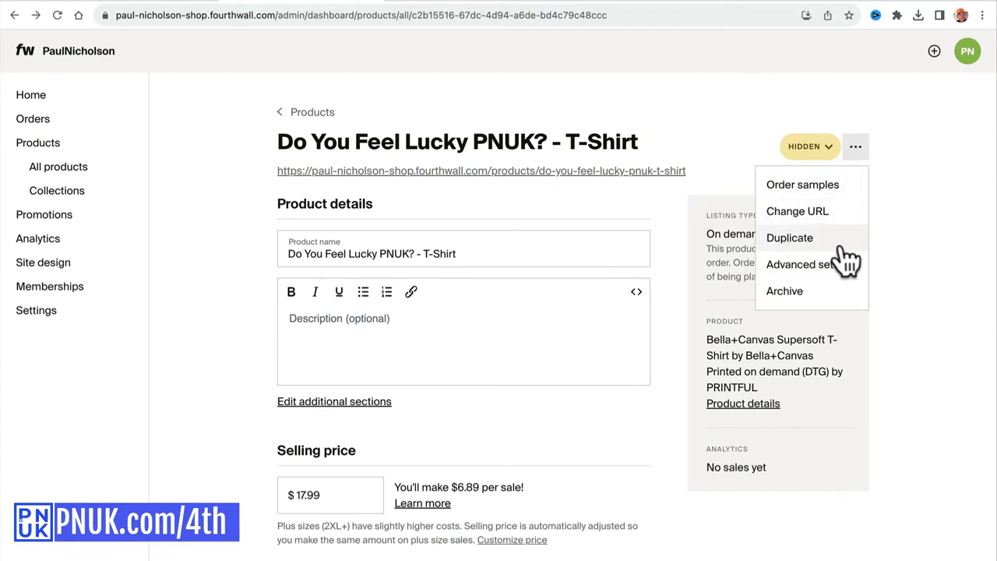
{"action": "left_click", "coordinate": [812, 265]}
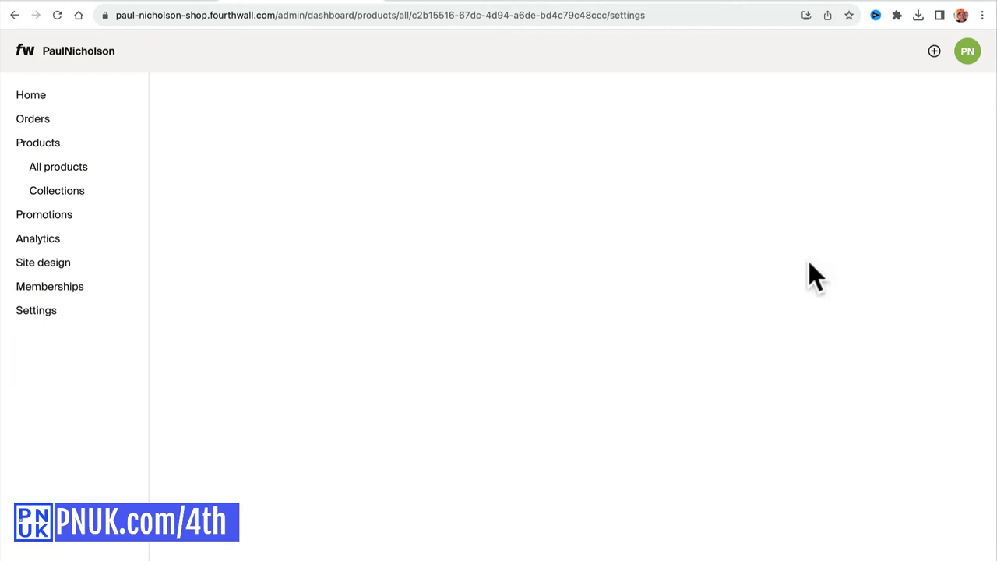
{"action": "scroll", "coordinate": [508, 229], "scroll_direction": "left", "scroll_amount": 5}
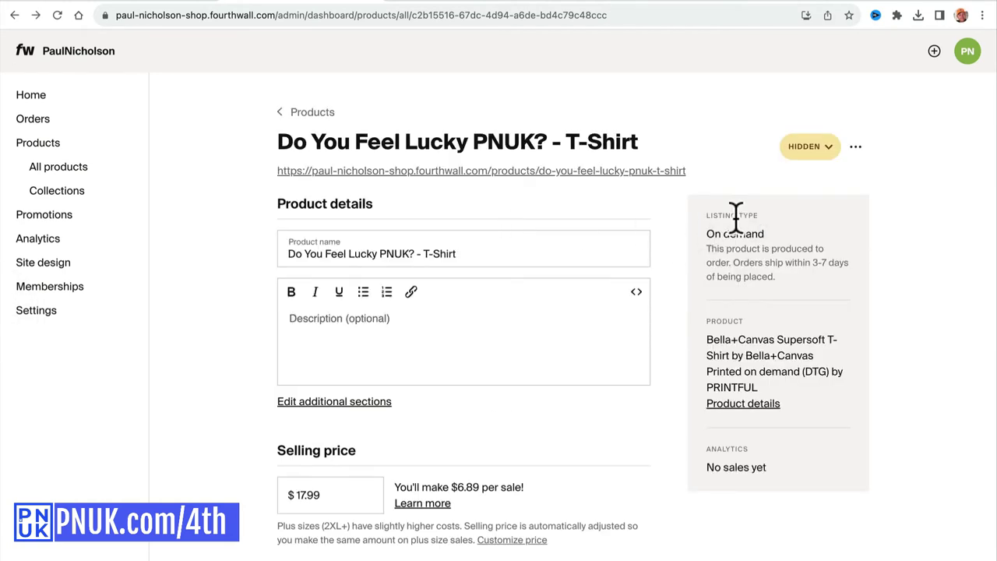
{"action": "left_click", "coordinate": [812, 148]}
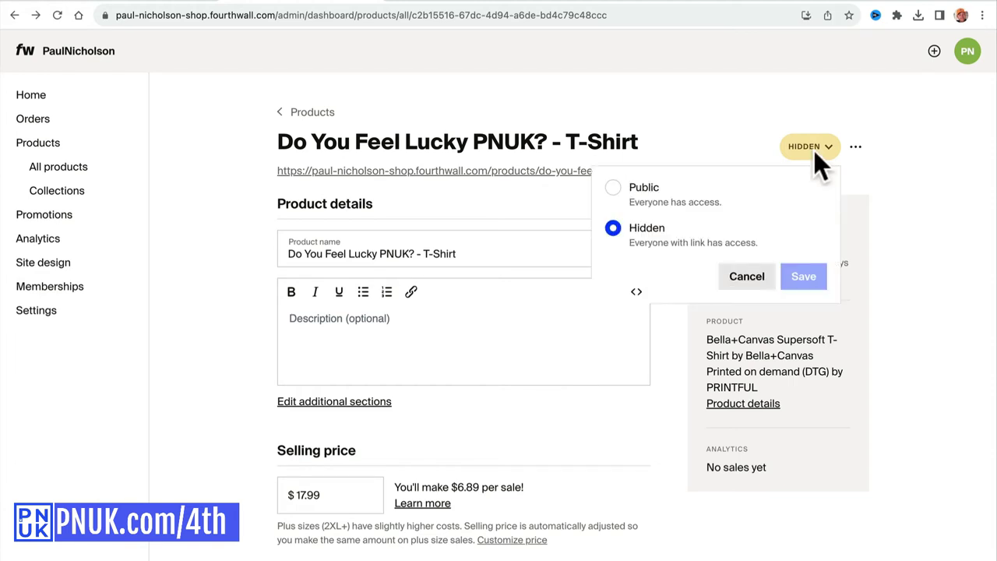
{"action": "left_click", "coordinate": [679, 193]}
{"action": "left_click", "coordinate": [801, 275]}
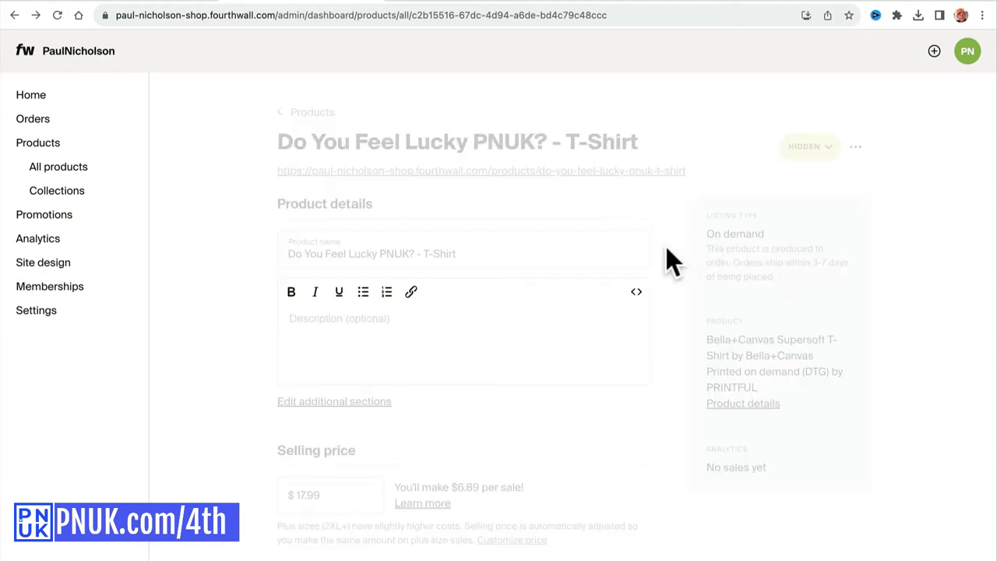
Open the live product page and preview the shirt in Heather Forest, Gold, Navy and White.
{"action": "left_click", "coordinate": [482, 170]}
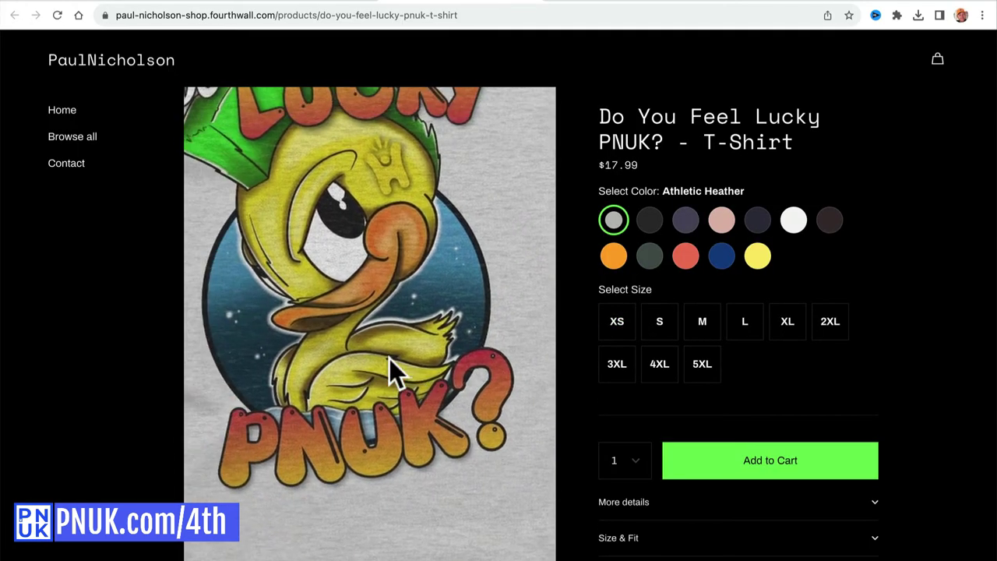
{"action": "left_click", "coordinate": [646, 265]}
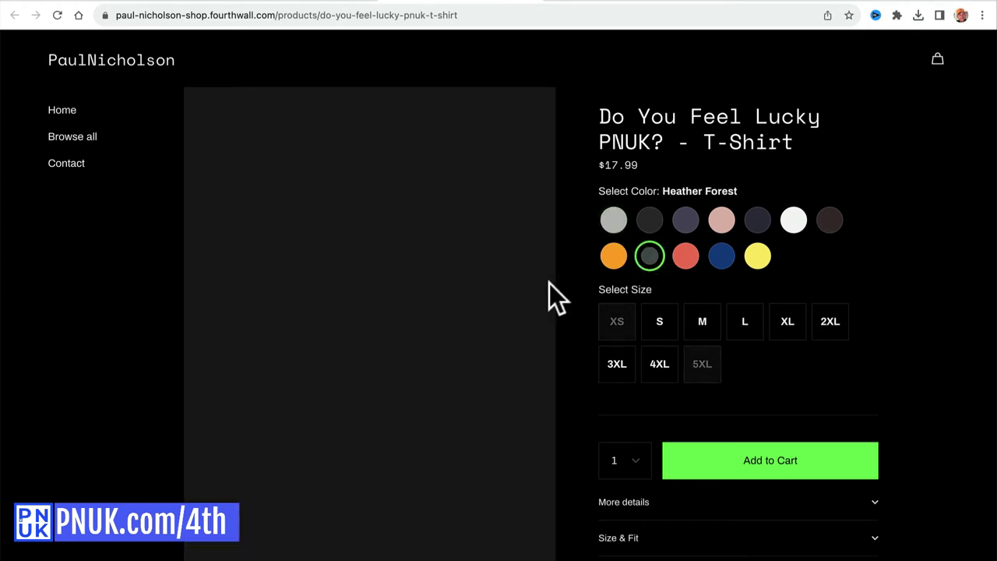
{"action": "left_click", "coordinate": [615, 260]}
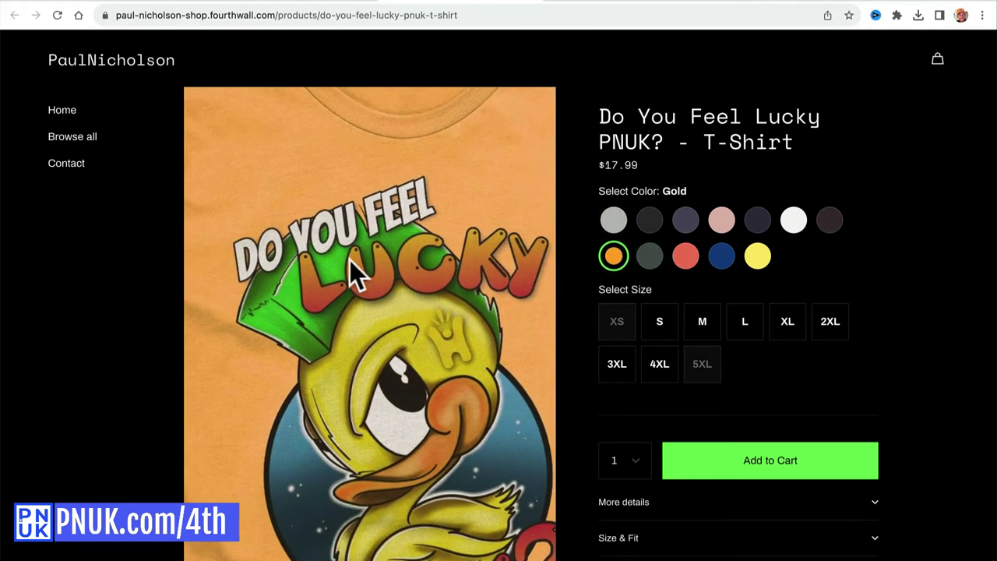
{"action": "left_click", "coordinate": [757, 221]}
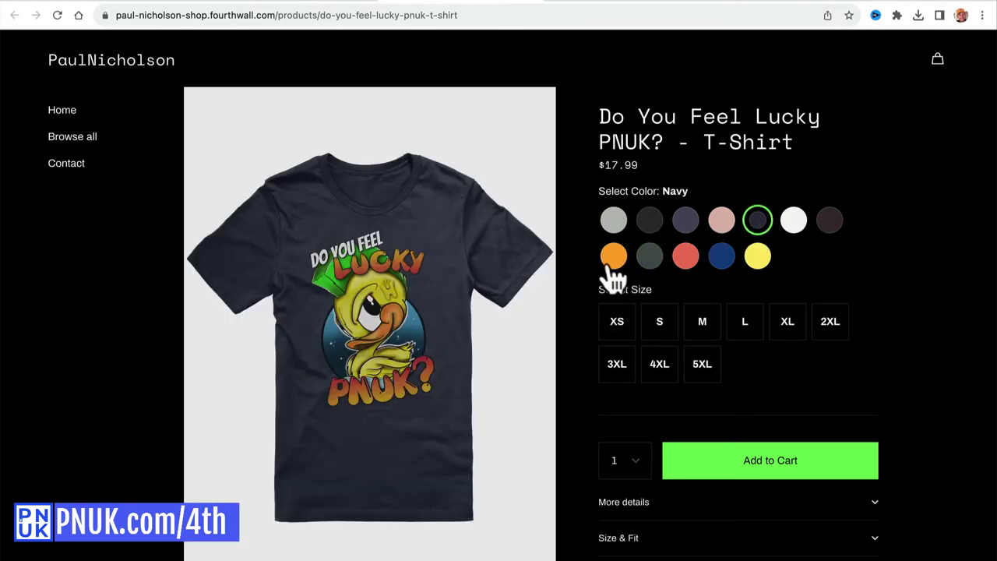
{"action": "left_click", "coordinate": [793, 219]}
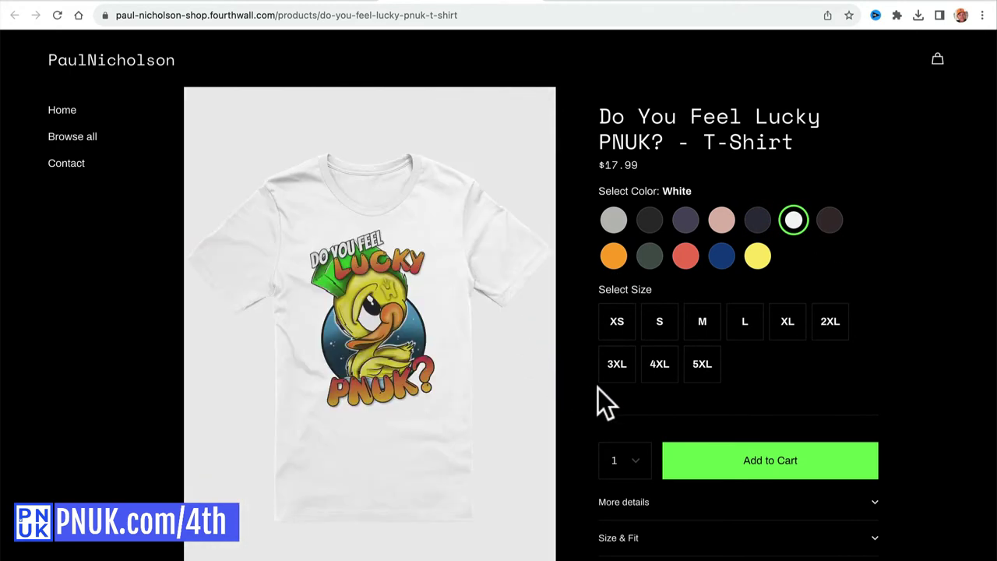
Compare XS, 3XL and 5XL prices, add a White 5XL shirt to the cart, and return to admin.
{"action": "left_click", "coordinate": [701, 372]}
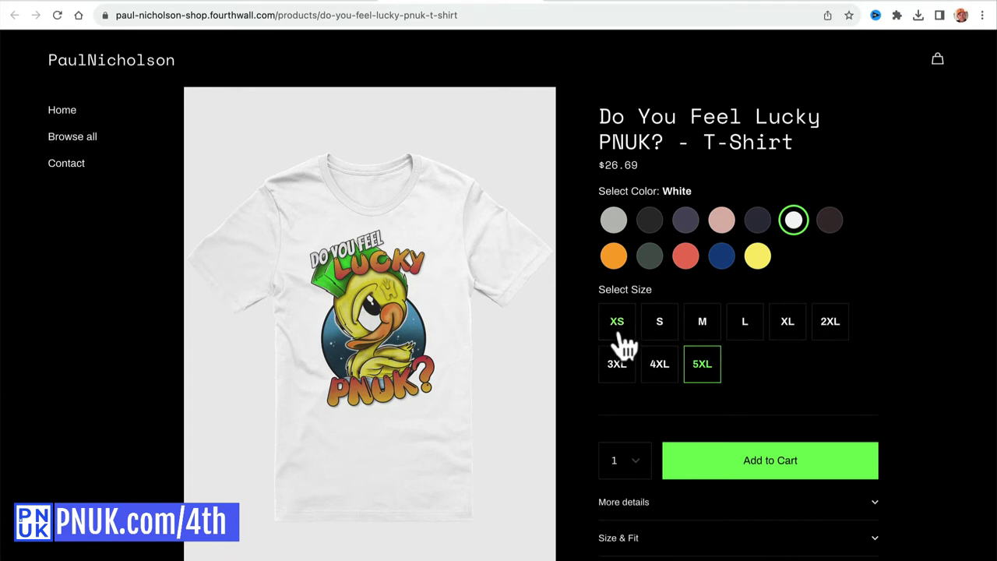
{"action": "left_click", "coordinate": [617, 329]}
{"action": "left_click", "coordinate": [710, 374]}
{"action": "left_click", "coordinate": [615, 379]}
{"action": "left_click", "coordinate": [705, 374]}
{"action": "scroll", "coordinate": [617, 402], "scroll_direction": "down", "scroll_amount": 2}
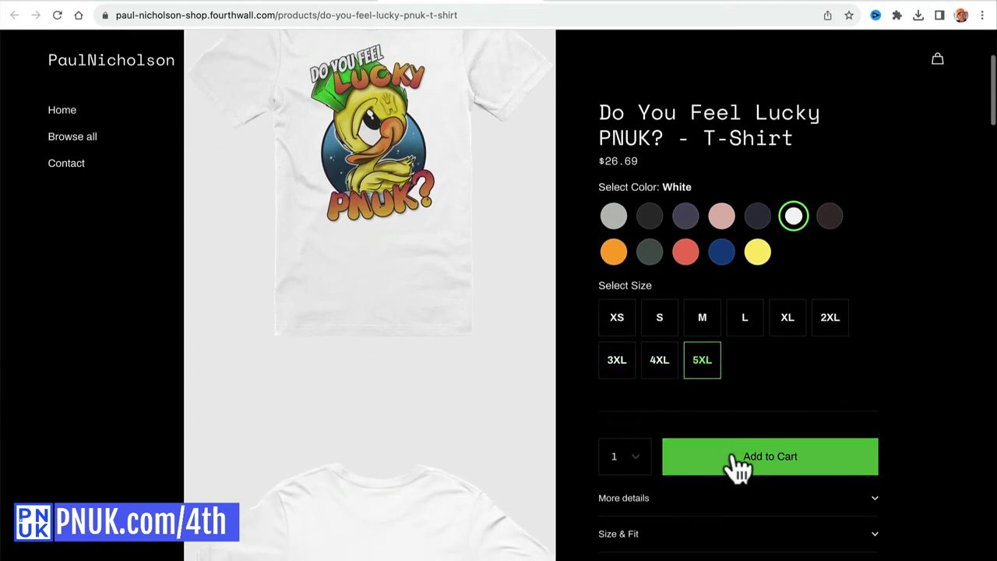
{"action": "left_click", "coordinate": [730, 459]}
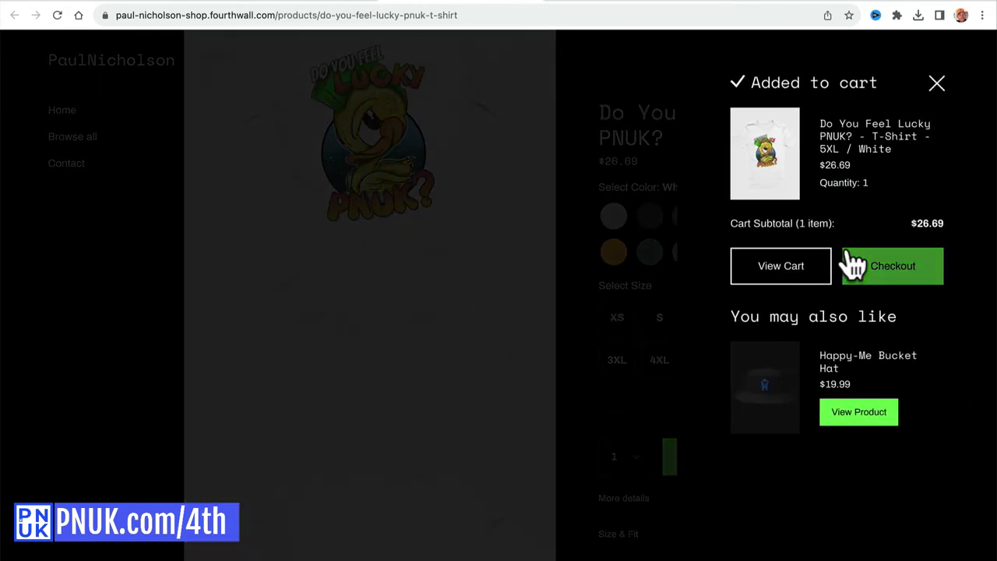
{"action": "left_click", "coordinate": [306, 3]}
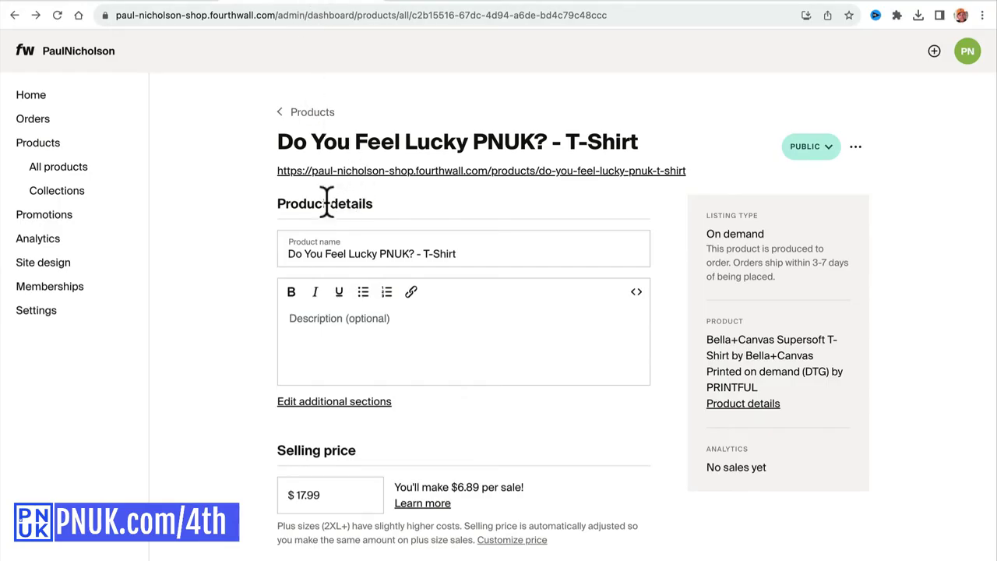
Create and save a 'PNUK' collection holding the Do You Feel Lucky PNUK? - T-Shirt.
{"action": "left_click", "coordinate": [39, 192]}
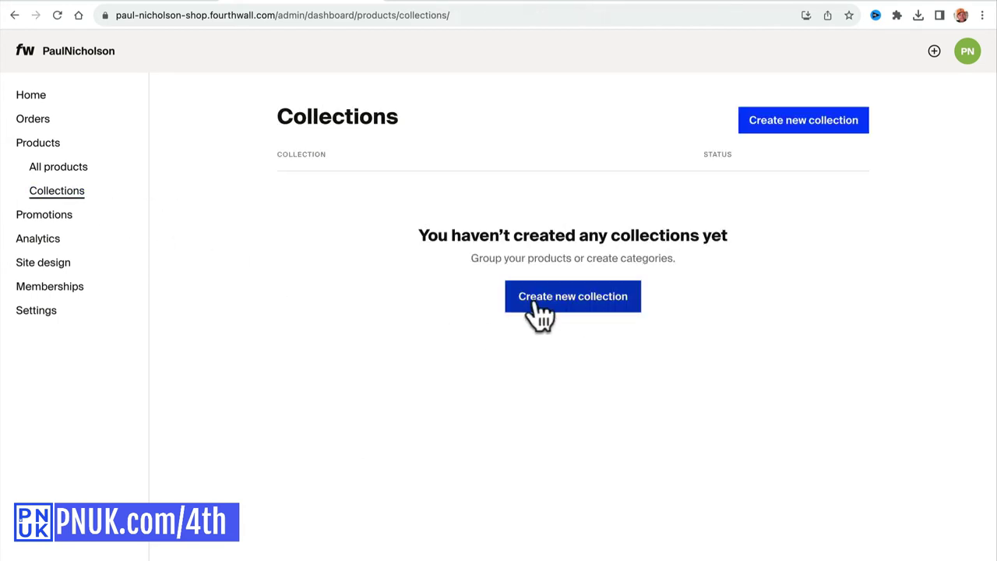
{"action": "left_click", "coordinate": [565, 305]}
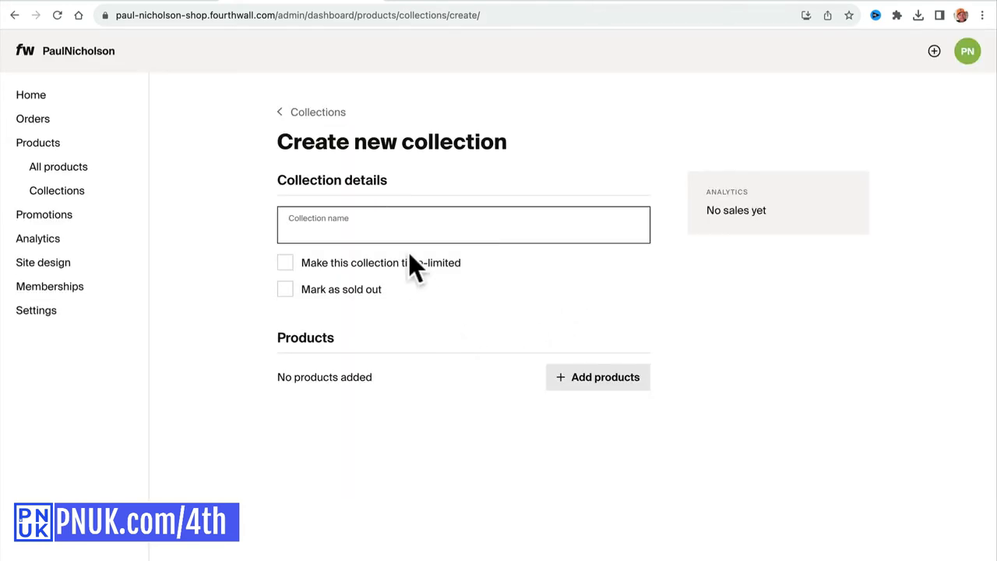
{"action": "type", "text": "PNUK"}
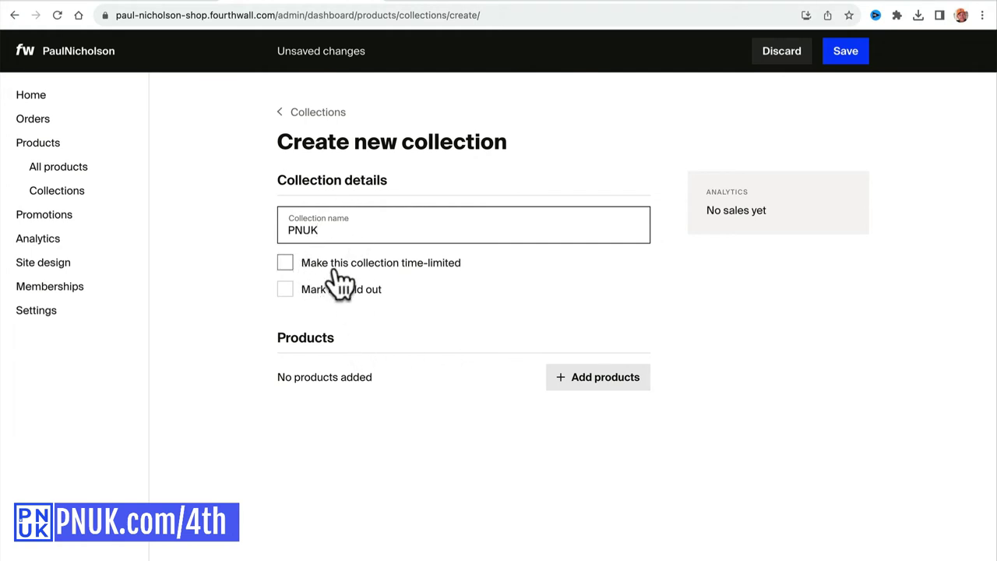
{"action": "left_click", "coordinate": [598, 379]}
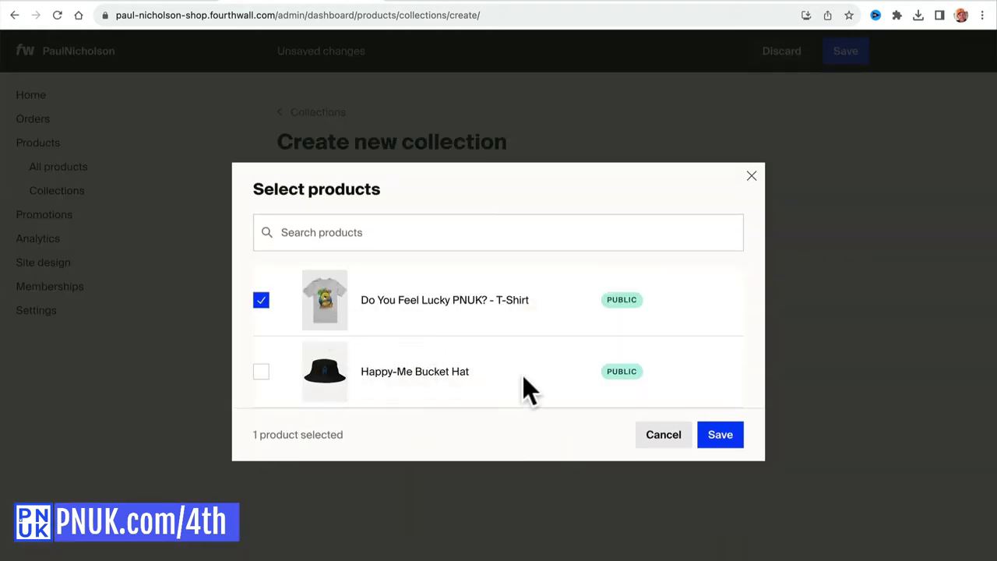
{"action": "left_click", "coordinate": [726, 437]}
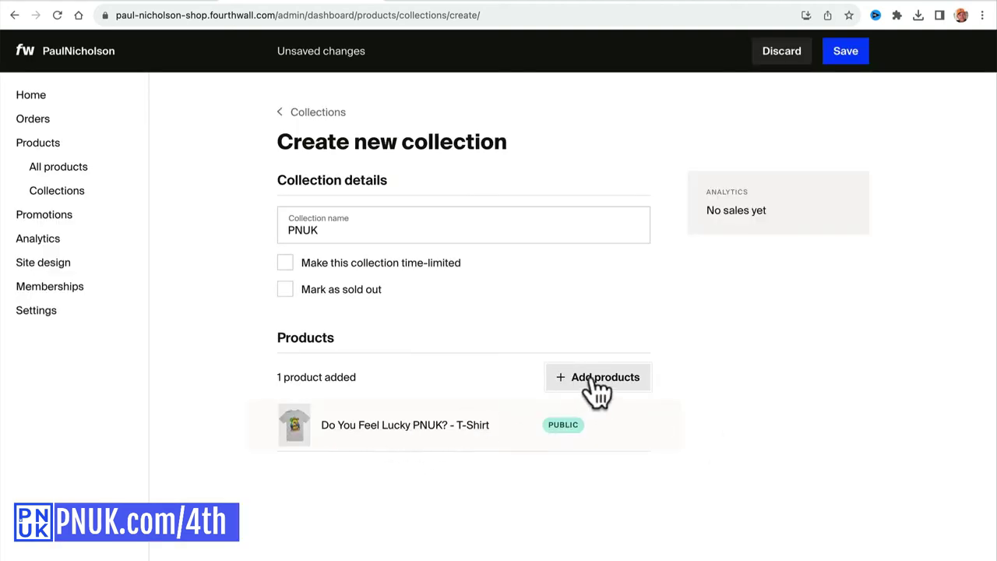
{"action": "left_click", "coordinate": [855, 52]}
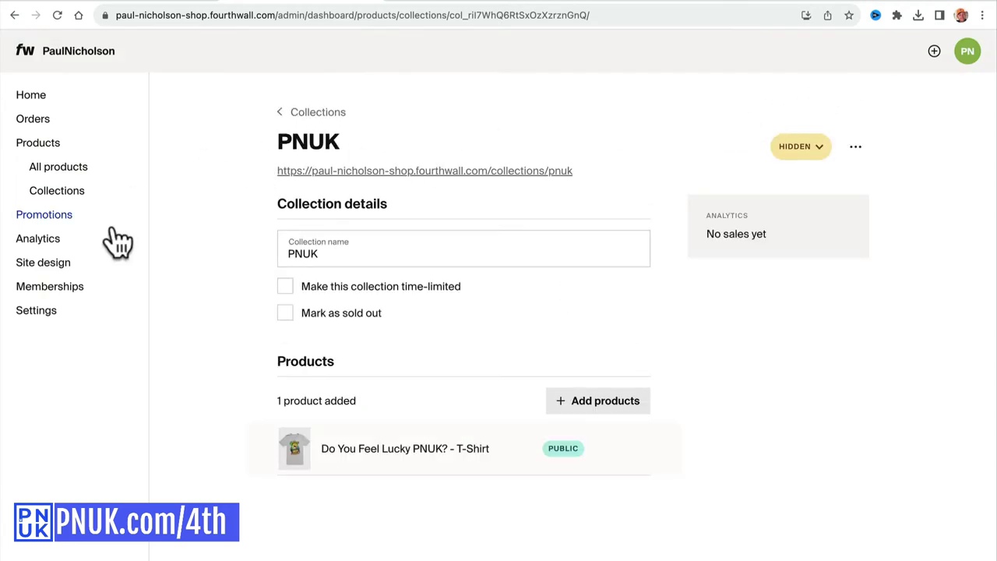
{"action": "left_click", "coordinate": [67, 191]}
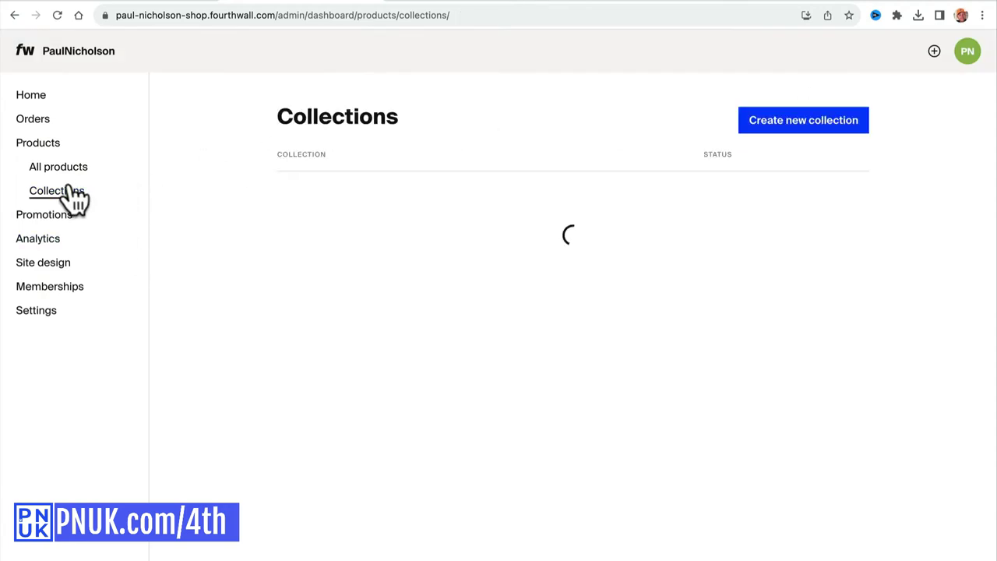
Create and save a 'Happy-Me' collection containing the Happy-Me Bucket Hat.
{"action": "left_click", "coordinate": [771, 129]}
{"action": "left_click", "coordinate": [465, 223]}
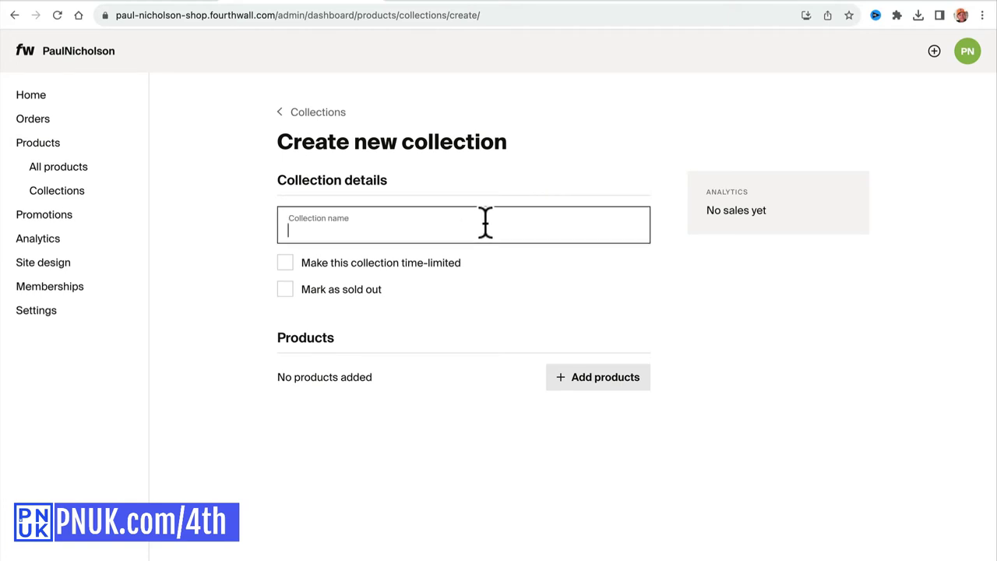
{"action": "type", "text": "Happy-Mil"}
{"action": "key", "text": "BackSpace"}
{"action": "key", "text": "BackSpace"}
{"action": "key", "text": "BackSpace"}
{"action": "type", "text": "Me"}
{"action": "left_click", "coordinate": [568, 379]}
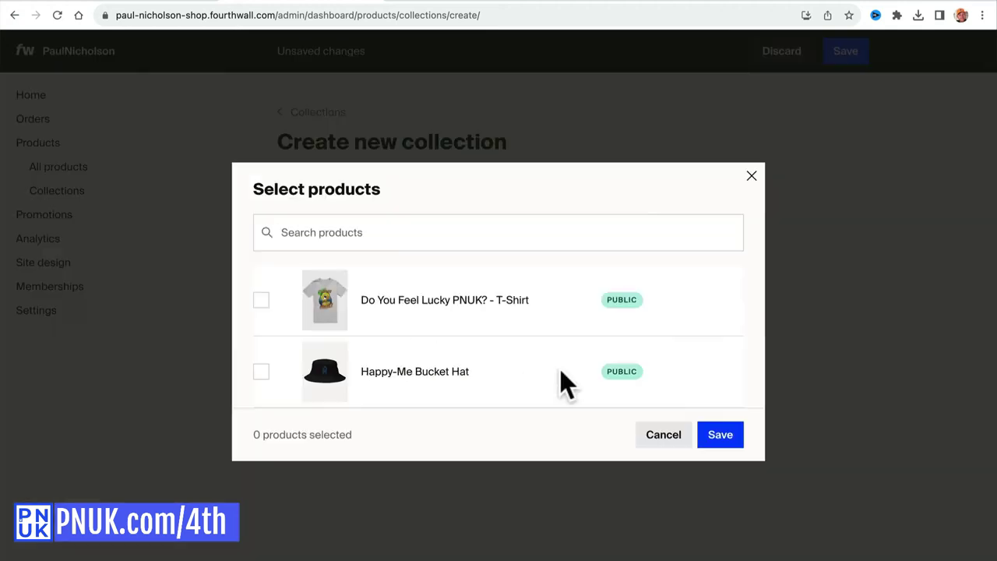
{"action": "left_click", "coordinate": [262, 373]}
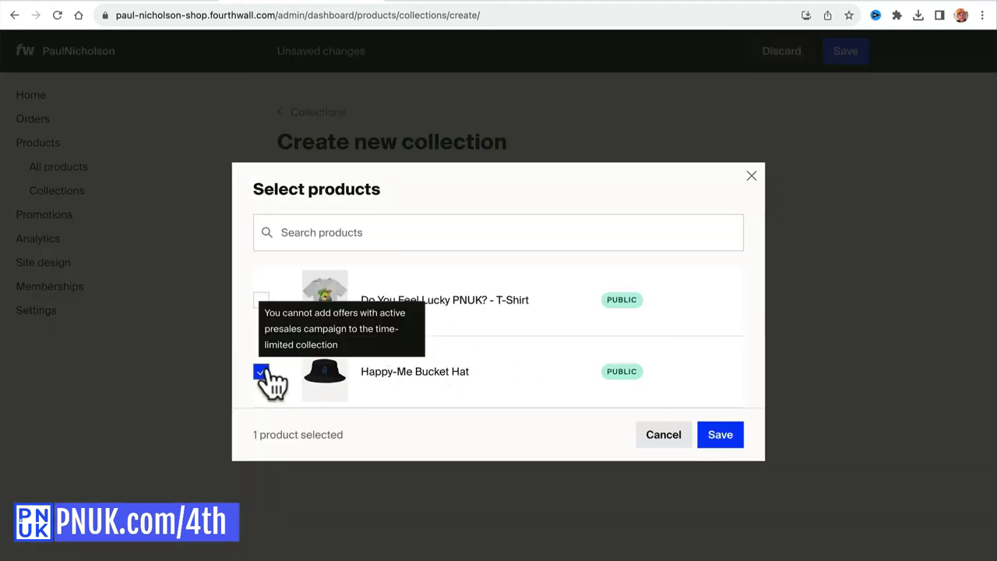
{"action": "left_click", "coordinate": [725, 438]}
{"action": "left_click", "coordinate": [842, 58]}
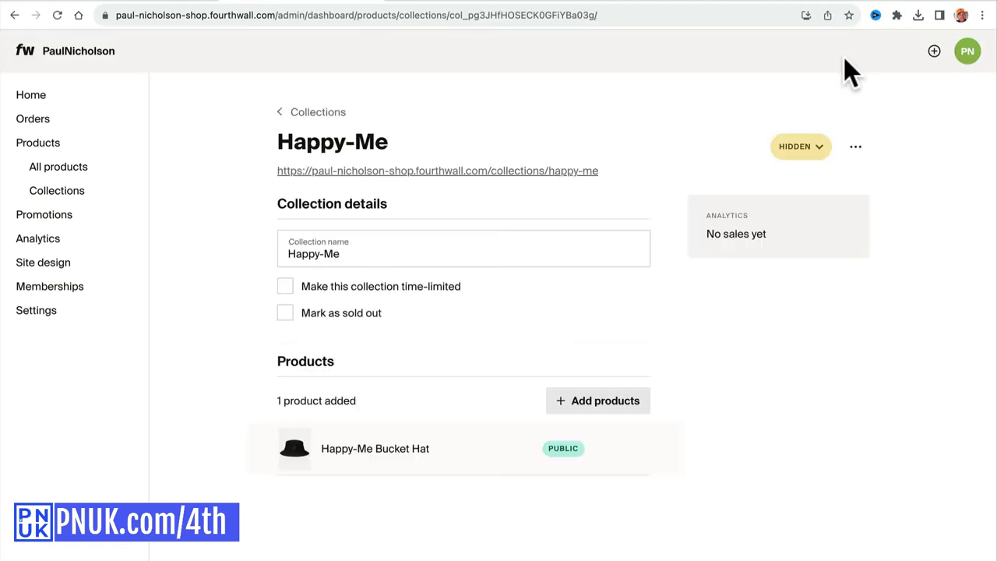
{"action": "left_click", "coordinate": [466, 172]}
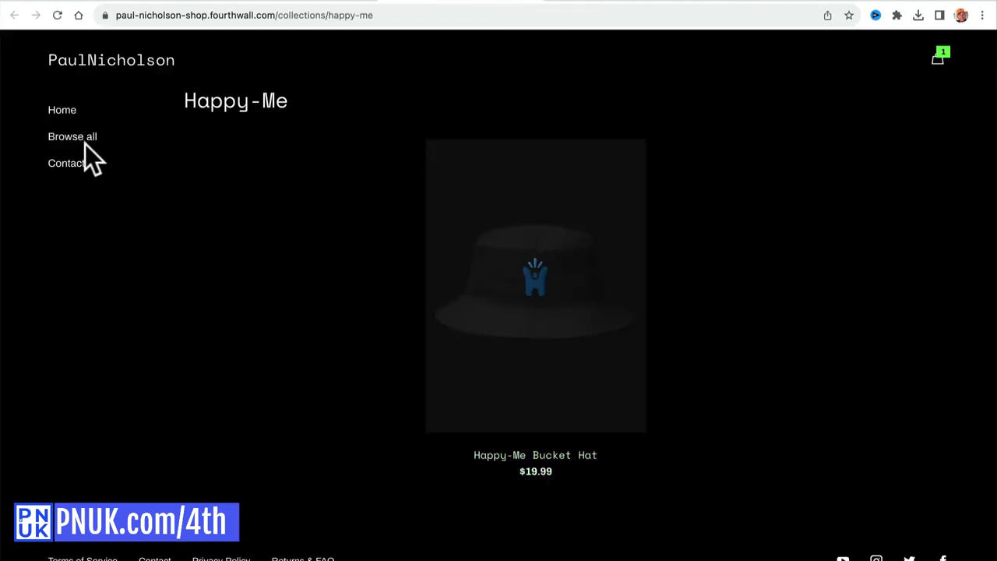
{"action": "left_click", "coordinate": [81, 141]}
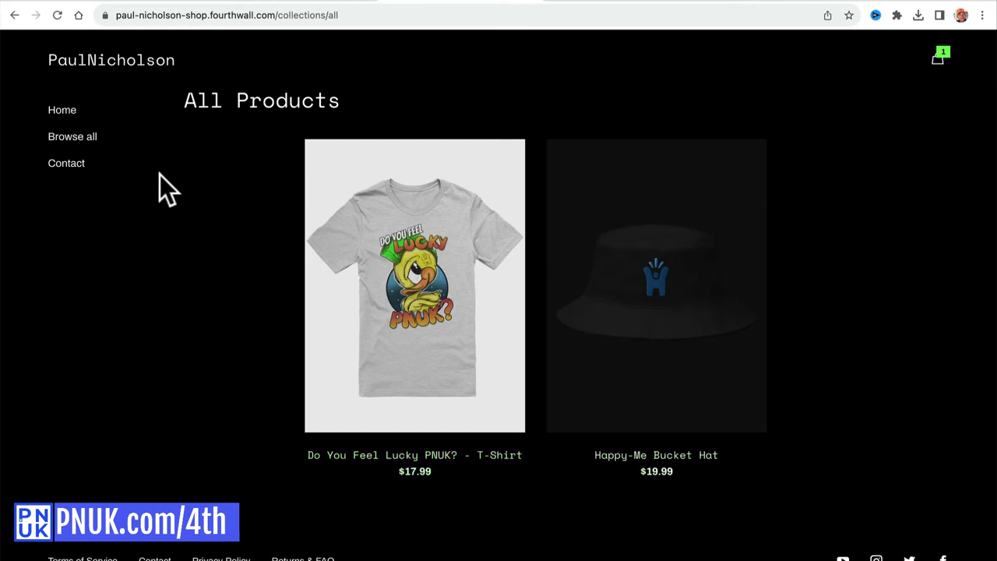
{"action": "left_click", "coordinate": [72, 138]}
{"action": "left_click", "coordinate": [320, 4]}
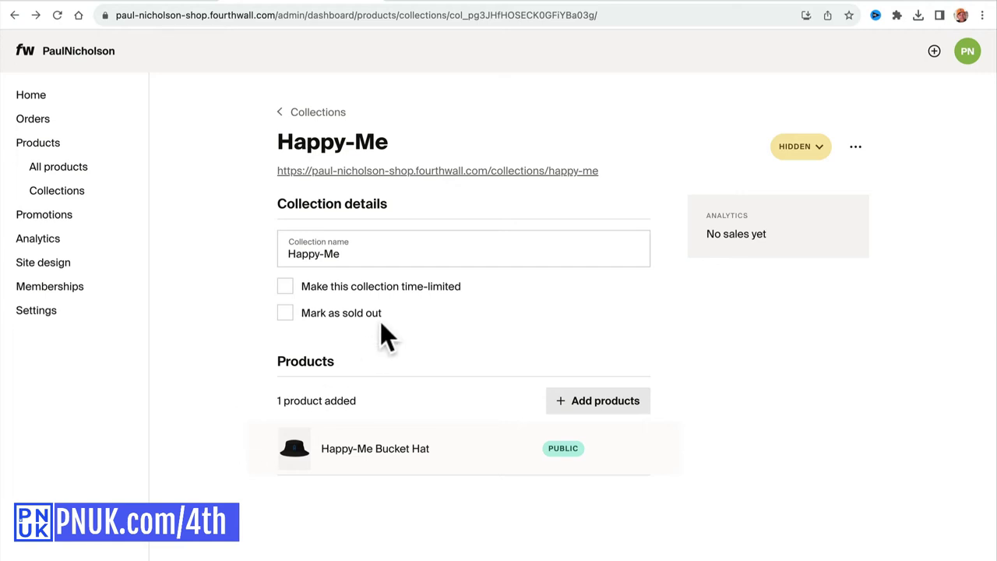
Leave the collection's visibility unchanged and start a new order under Settings > Samples.
{"action": "left_click", "coordinate": [856, 148]}
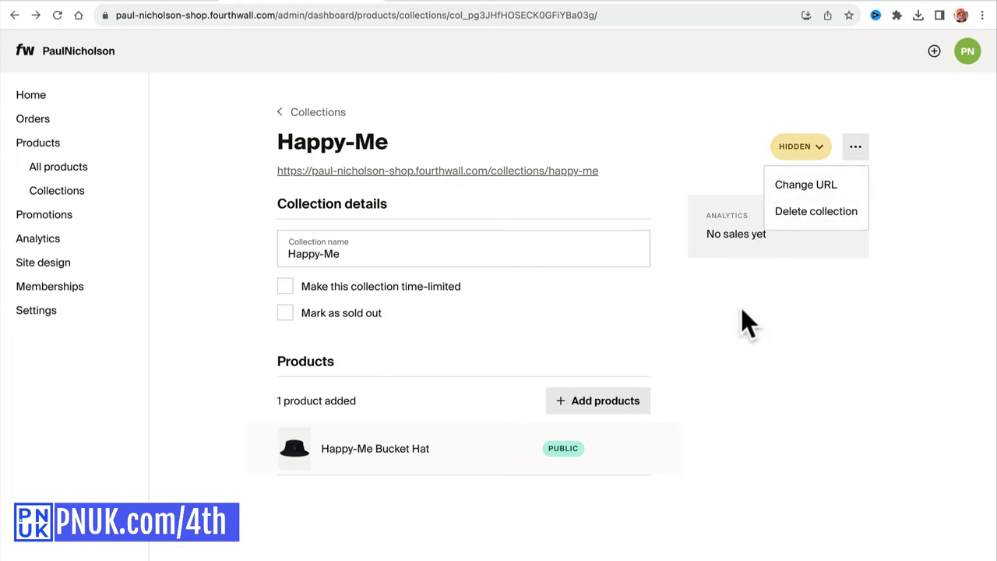
{"action": "left_click", "coordinate": [799, 146]}
{"action": "left_click", "coordinate": [798, 145]}
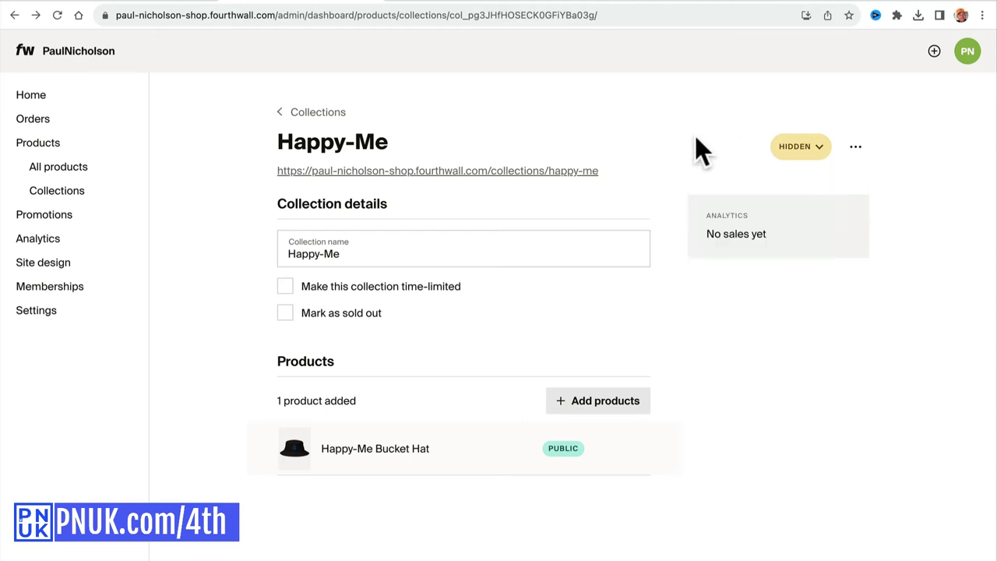
{"action": "left_click", "coordinate": [63, 314]}
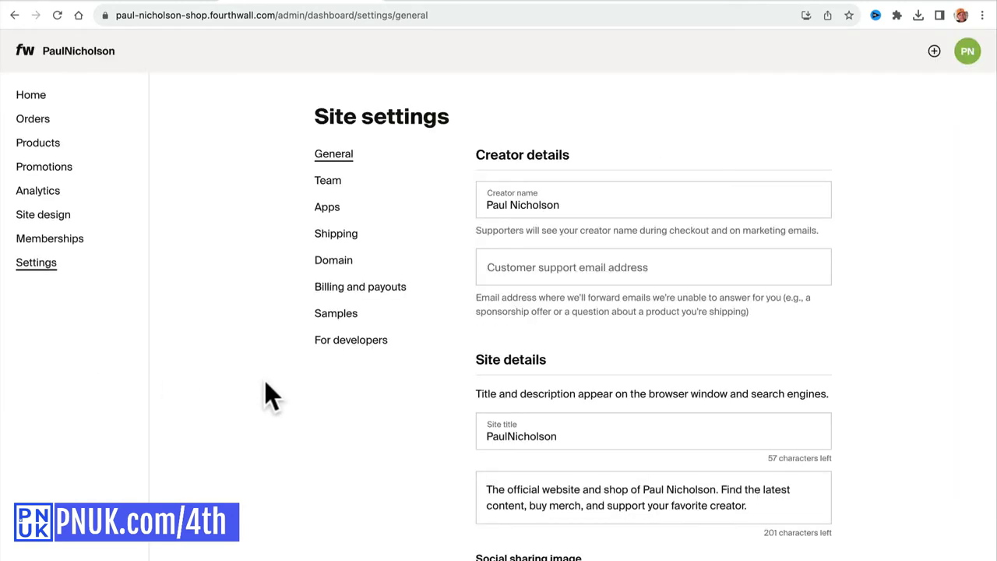
{"action": "left_click", "coordinate": [346, 315]}
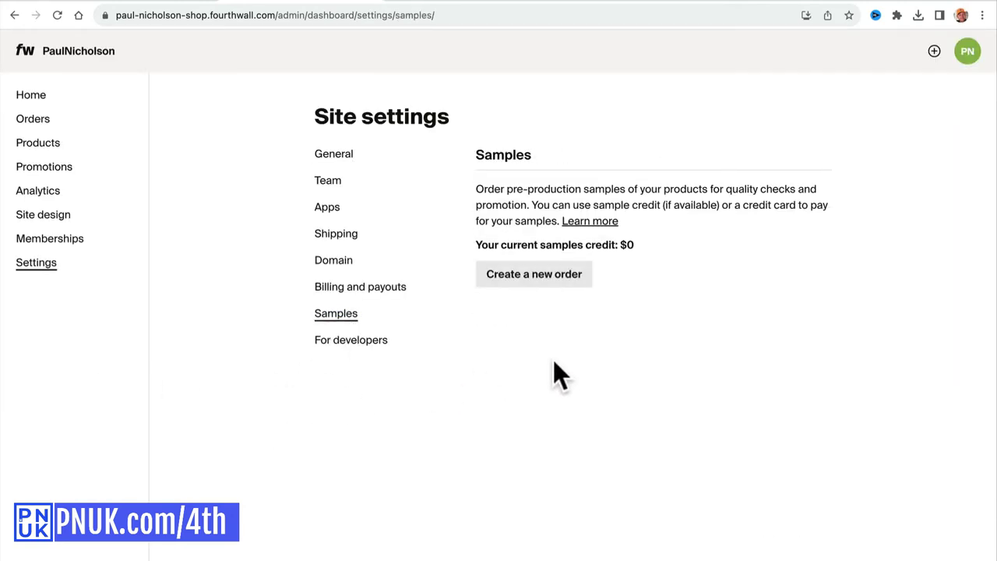
{"action": "left_click", "coordinate": [523, 274]}
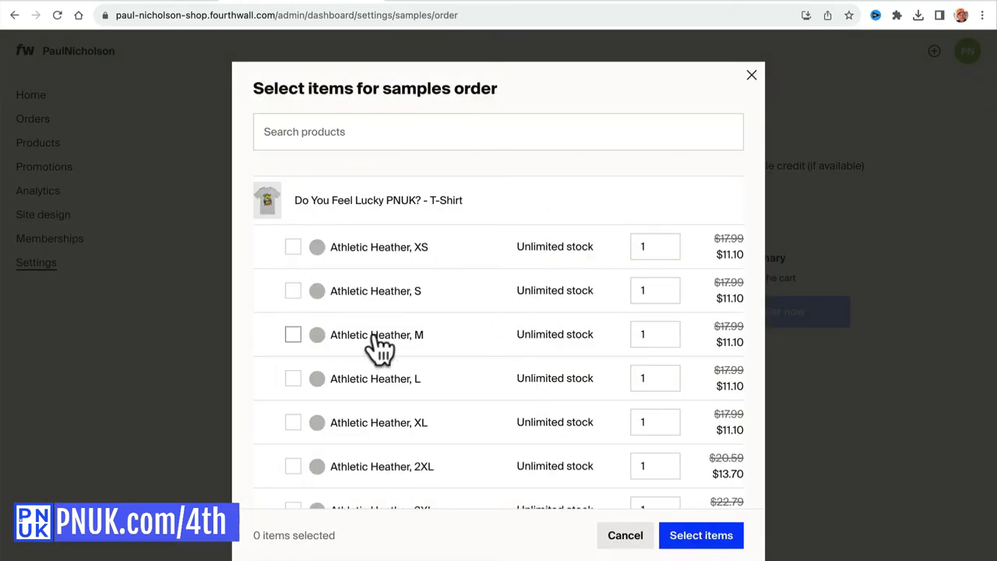
Add one Athletic Heather, L Do You Feel Lucky PNUK? T-Shirt to the samples cart at $11.10.
{"action": "scroll", "coordinate": [499, 373], "scroll_direction": "down", "scroll_amount": 2}
{"action": "scroll", "coordinate": [500, 373], "scroll_direction": "up", "scroll_amount": 2}
{"action": "mouse_move", "coordinate": [739, 325]}
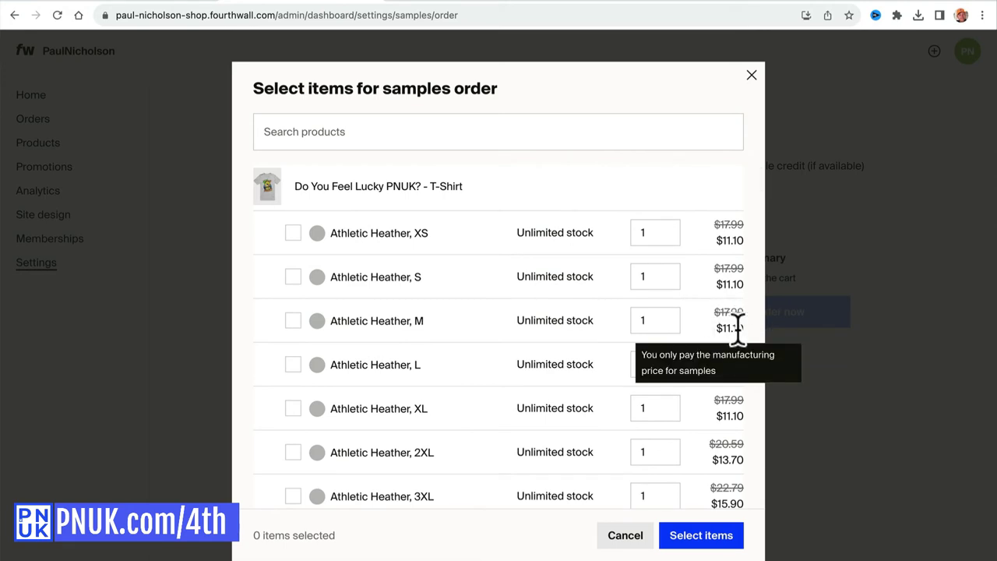
{"action": "scroll", "coordinate": [372, 282], "scroll_direction": "down", "scroll_amount": 2}
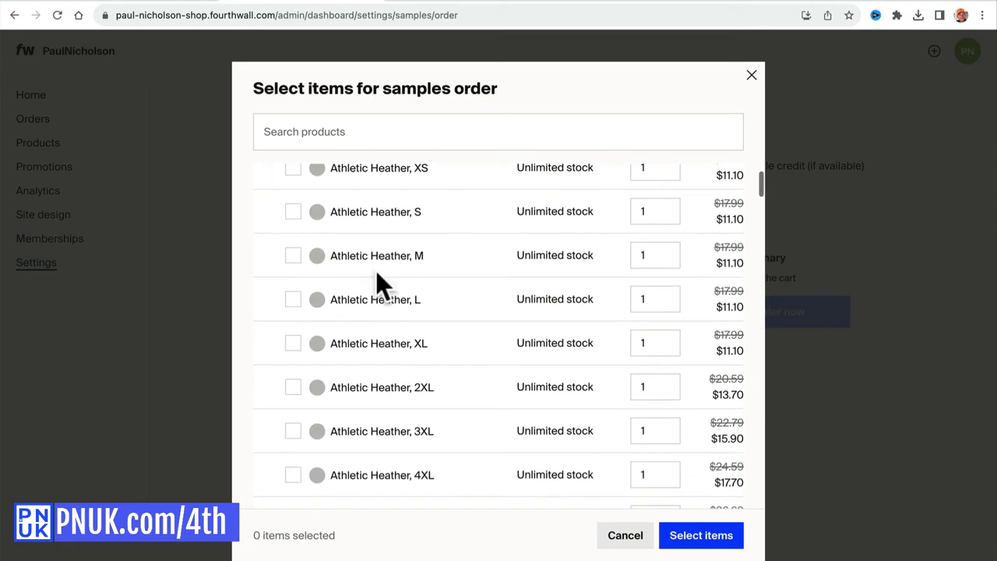
{"action": "left_click", "coordinate": [293, 300]}
{"action": "double_click", "coordinate": [726, 306]}
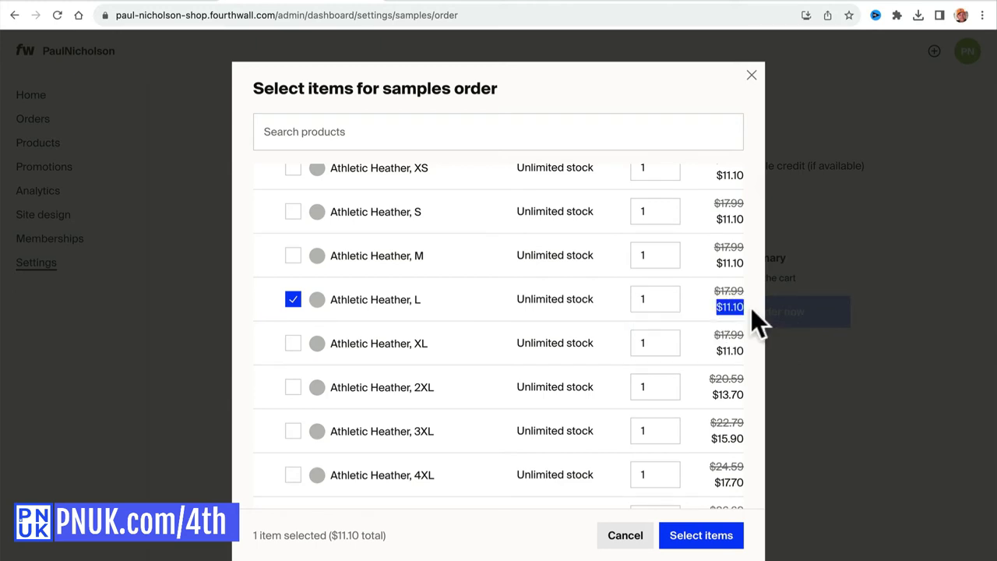
{"action": "left_click", "coordinate": [696, 538]}
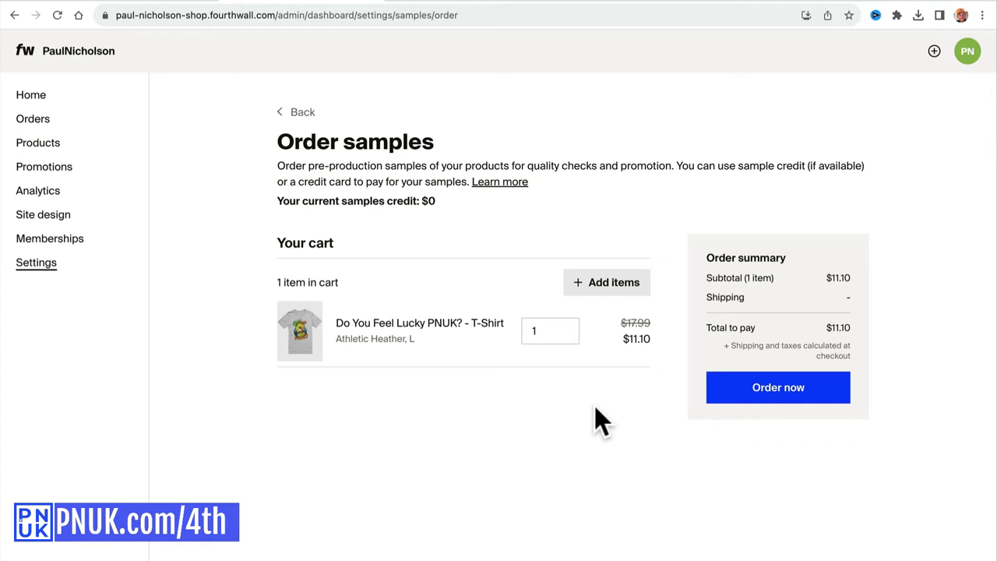
Start a new digital product named 'Do You Feel Lucky PNUK? Poster'.
{"action": "left_click", "coordinate": [85, 145]}
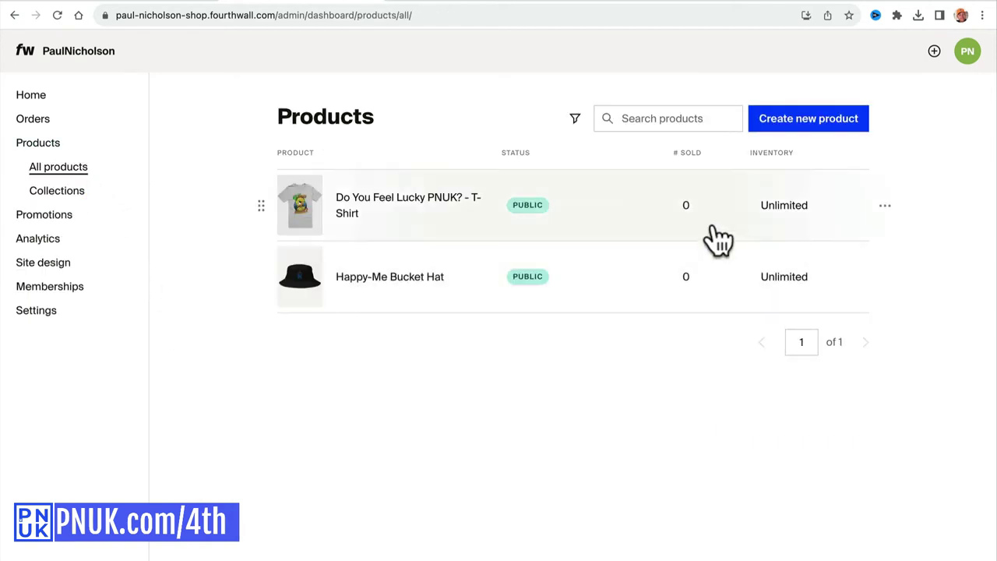
{"action": "left_click", "coordinate": [798, 131]}
{"action": "left_click", "coordinate": [698, 310]}
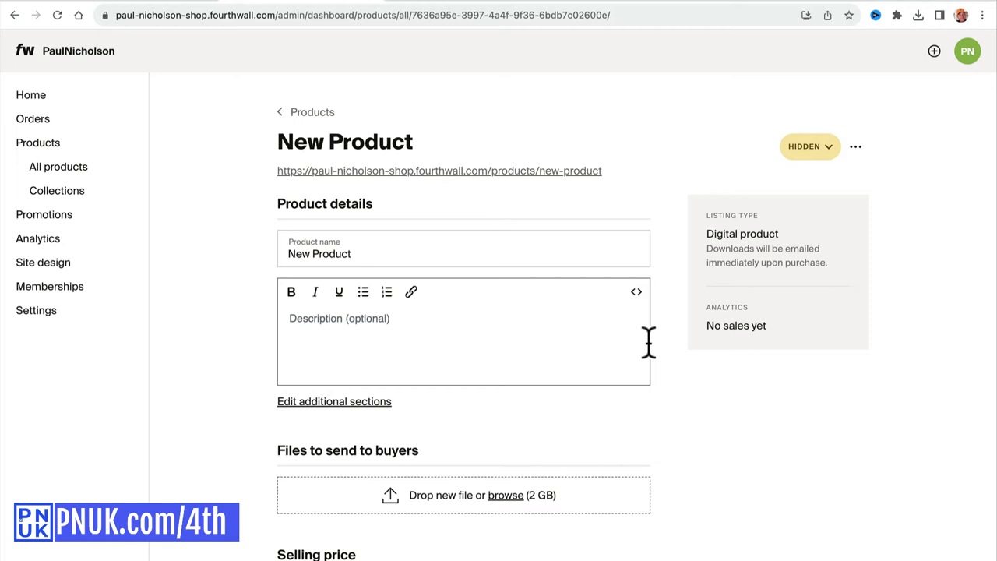
{"action": "left_click", "coordinate": [436, 253]}
{"action": "double_click", "coordinate": [436, 253]}
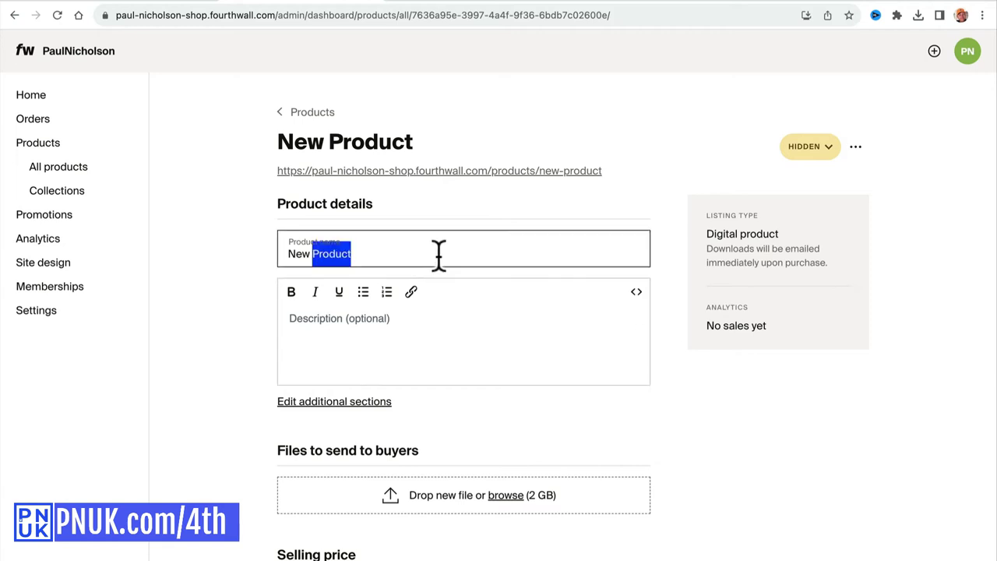
{"action": "triple_click", "coordinate": [436, 253]}
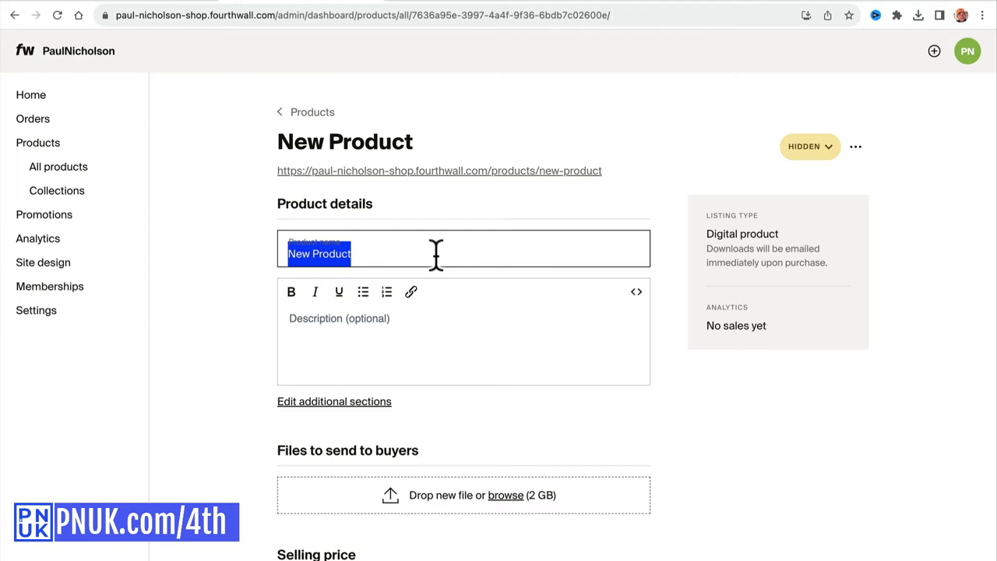
{"action": "type", "text": "happy-m"}
{"action": "key", "text": "BackSpace"}
{"action": "key", "text": "BackSpace"}
{"action": "key", "text": "BackSpace"}
{"action": "key", "text": "BackSpace"}
{"action": "key", "text": "BackSpace"}
{"action": "key", "text": "BackSpace"}
{"action": "key", "text": "BackSpace"}
{"action": "type", "text": "Do You Feel Lu"}
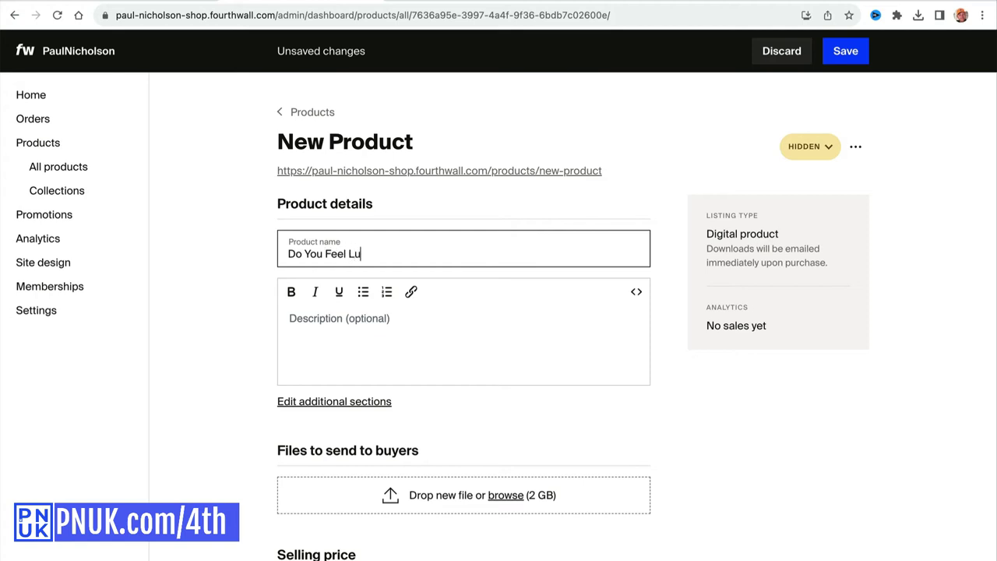
{"action": "type", "text": "cky PNUK? Poster"}
Set the description to 'Full Size Poster Do You Feel Lucky PNUK?' by pasting the copied name.
{"action": "left_click", "coordinate": [392, 321]}
{"action": "scroll", "coordinate": [392, 327], "scroll_direction": "down", "scroll_amount": 1}
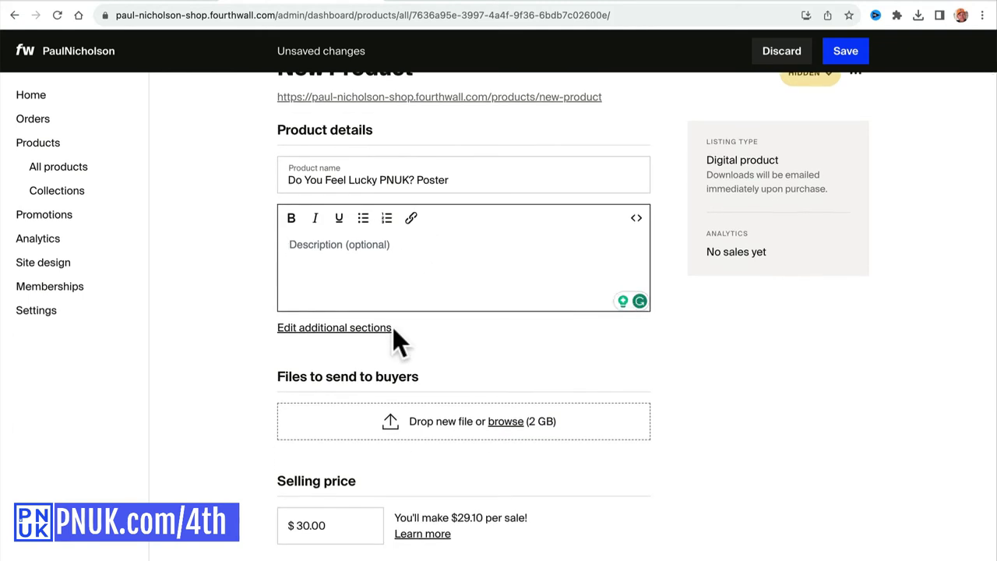
{"action": "type", "text": "Full Size Poster"}
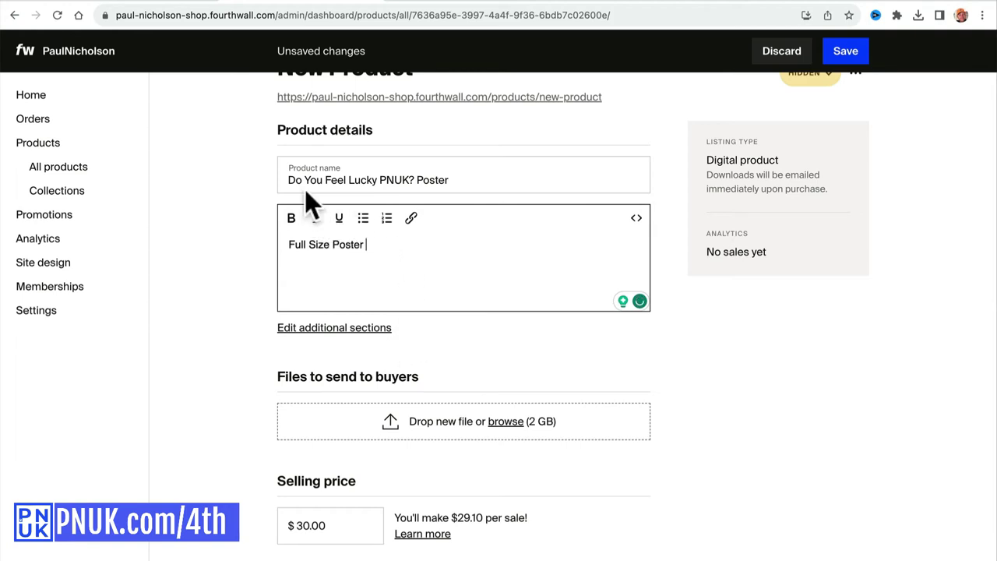
{"action": "left_click_drag", "start_coordinate": [285, 180], "coordinate": [420, 180]}
{"action": "key", "text": "ctrl+c"}
{"action": "left_click", "coordinate": [414, 249]}
{"action": "key", "text": "ctrl+v"}
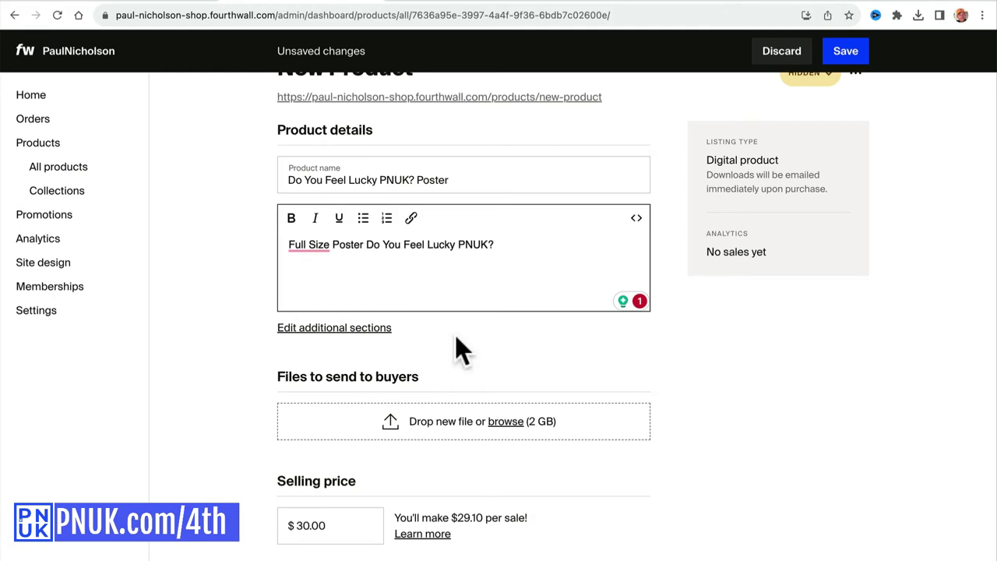
Attach the duck PNG as both the buyer download file and the product photo.
{"action": "scroll", "coordinate": [541, 421], "scroll_direction": "down", "scroll_amount": 2}
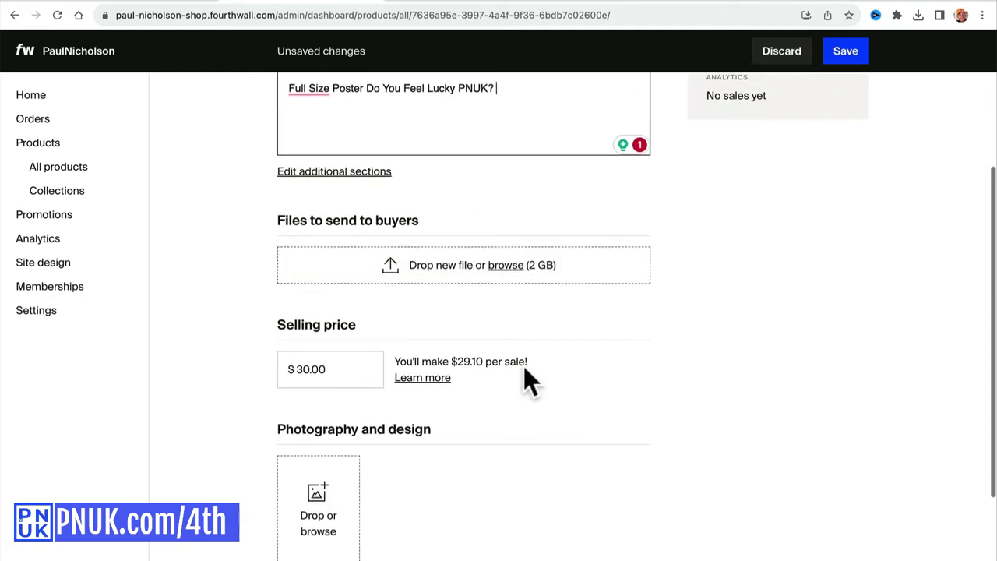
{"action": "left_click", "coordinate": [505, 266]}
{"action": "double_click", "coordinate": [413, 192]}
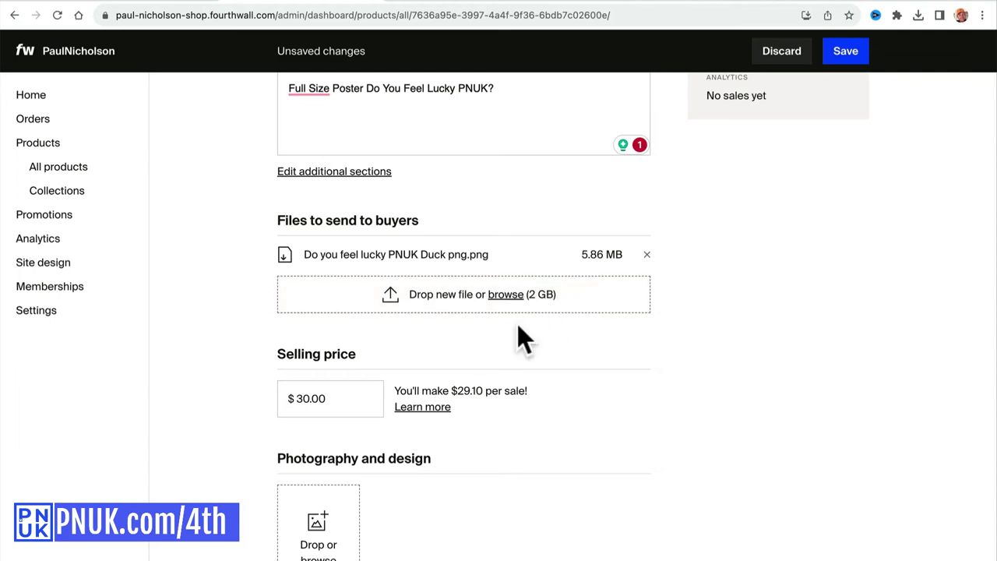
{"action": "scroll", "coordinate": [467, 319], "scroll_direction": "down", "scroll_amount": 2}
{"action": "left_click", "coordinate": [321, 357]}
{"action": "double_click", "coordinate": [363, 193]}
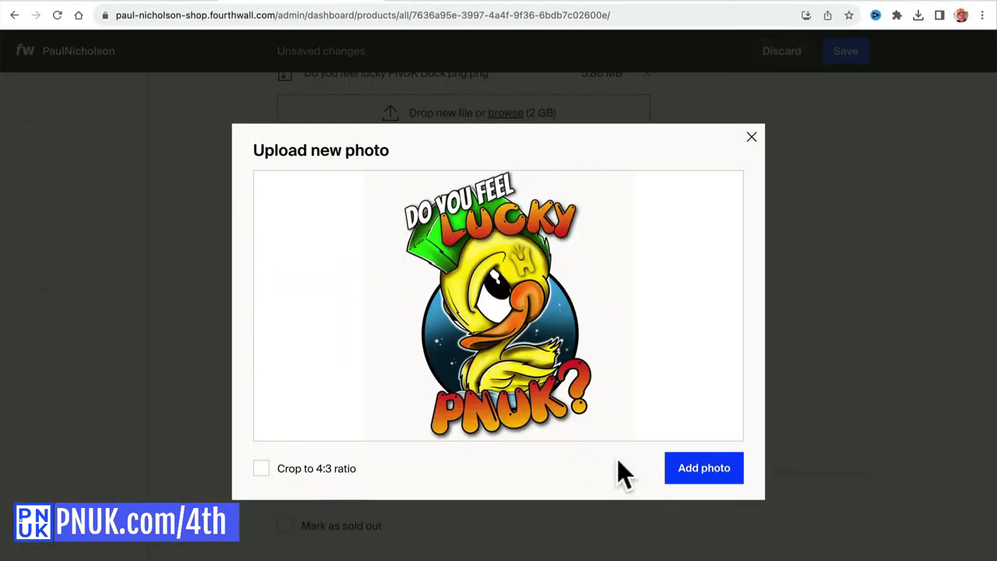
{"action": "left_click", "coordinate": [698, 469]}
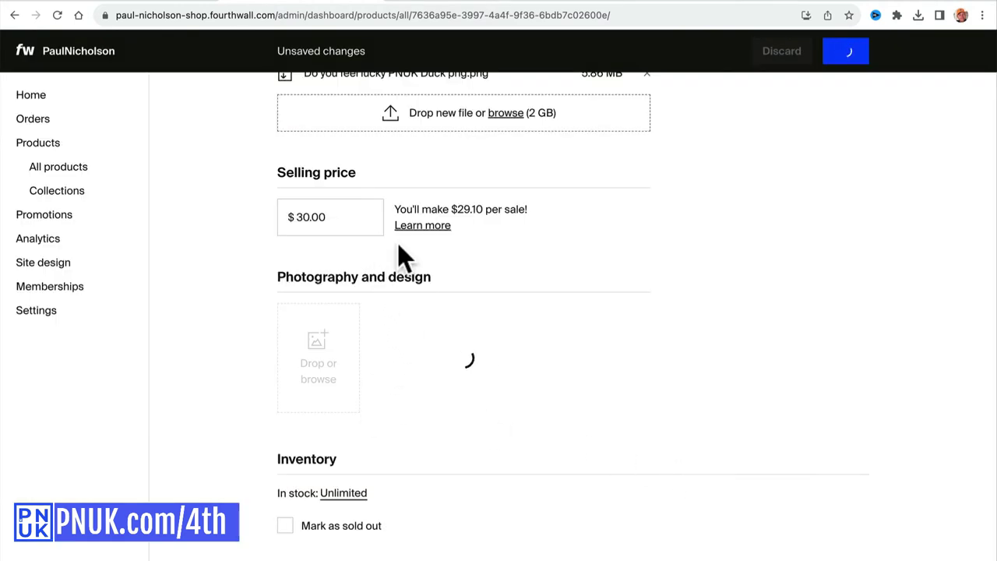
Change the poster's selling price from $30.00 to $0.00.
{"action": "left_click", "coordinate": [305, 216]}
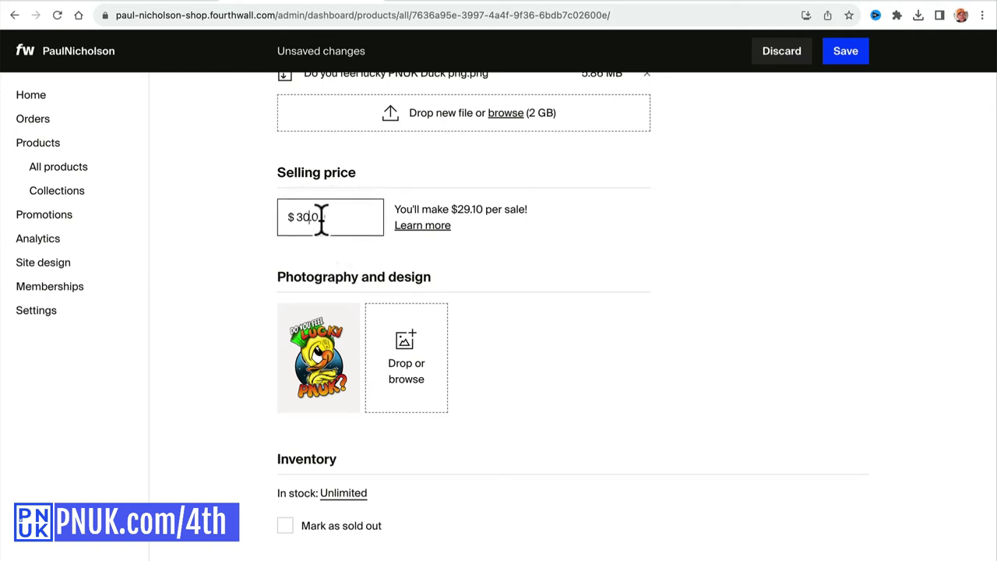
{"action": "left_click_drag", "start_coordinate": [303, 217], "coordinate": [364, 217]}
{"action": "key", "text": "BackSpace"}
{"action": "key", "text": "BackSpace"}
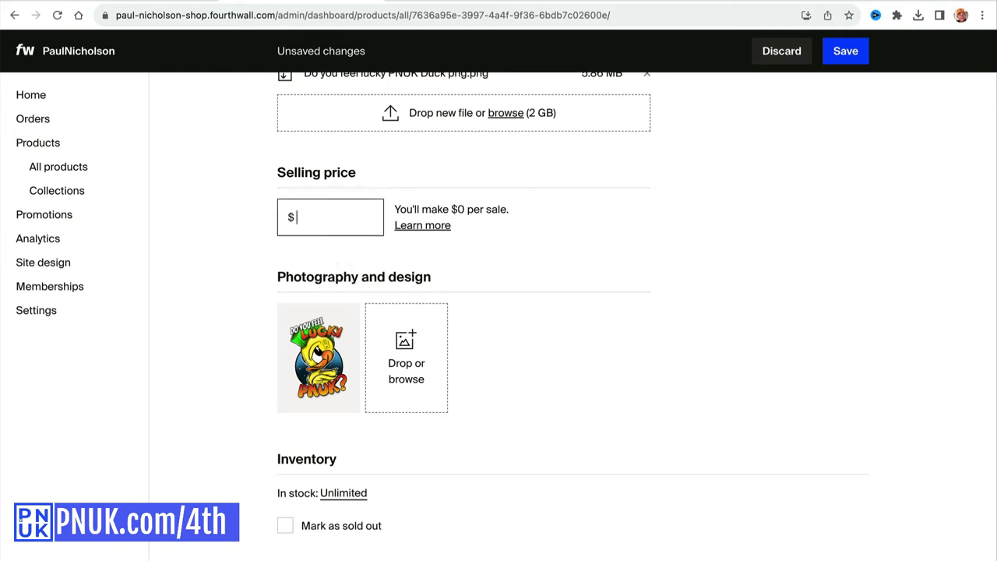
{"action": "type", "text": "0"}
{"action": "left_click", "coordinate": [379, 189]}
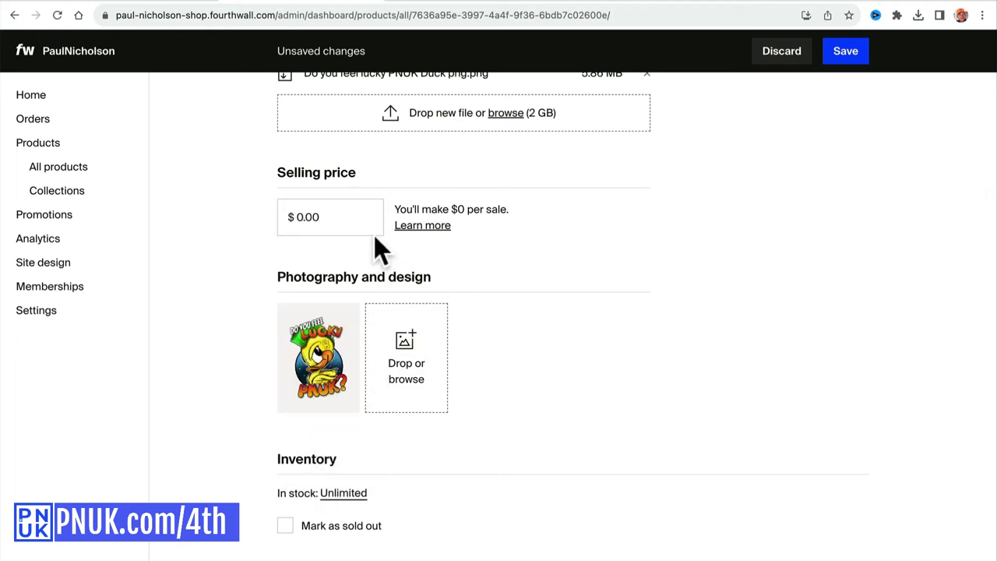
Save the new poster product.
{"action": "left_click", "coordinate": [849, 55]}
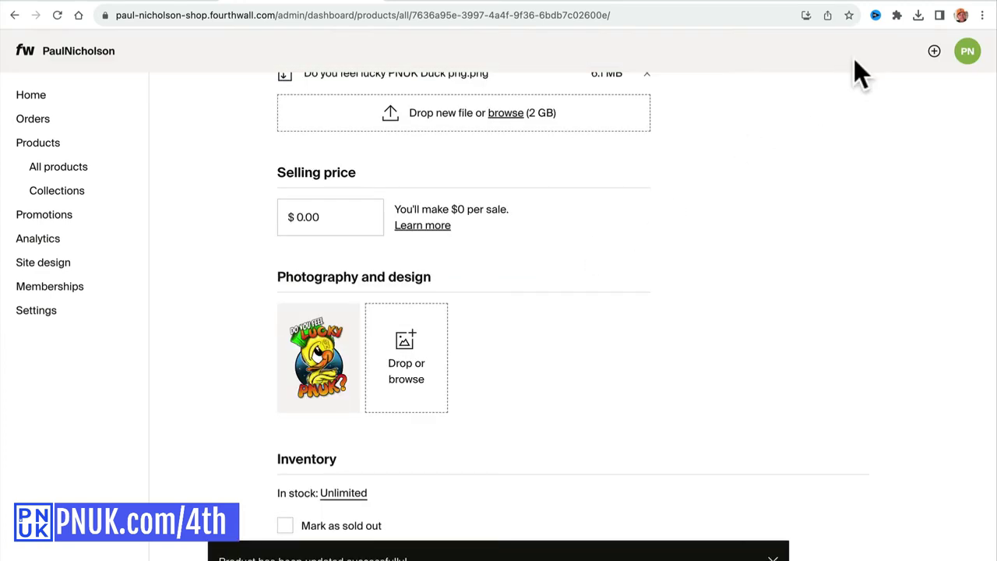
{"action": "scroll", "coordinate": [698, 245], "scroll_direction": "up", "scroll_amount": 5}
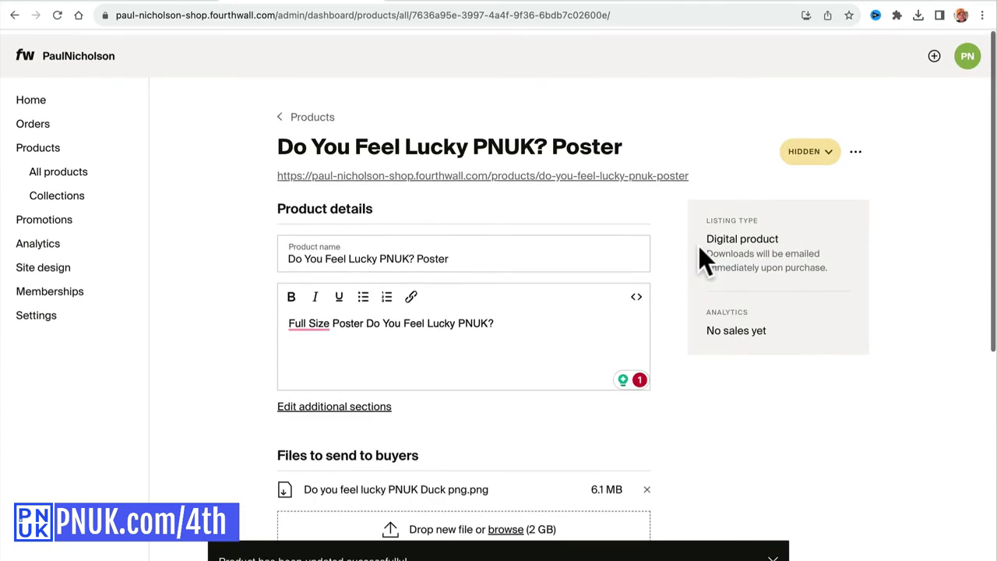
{"action": "scroll", "coordinate": [698, 248], "scroll_direction": "up", "scroll_amount": 1}
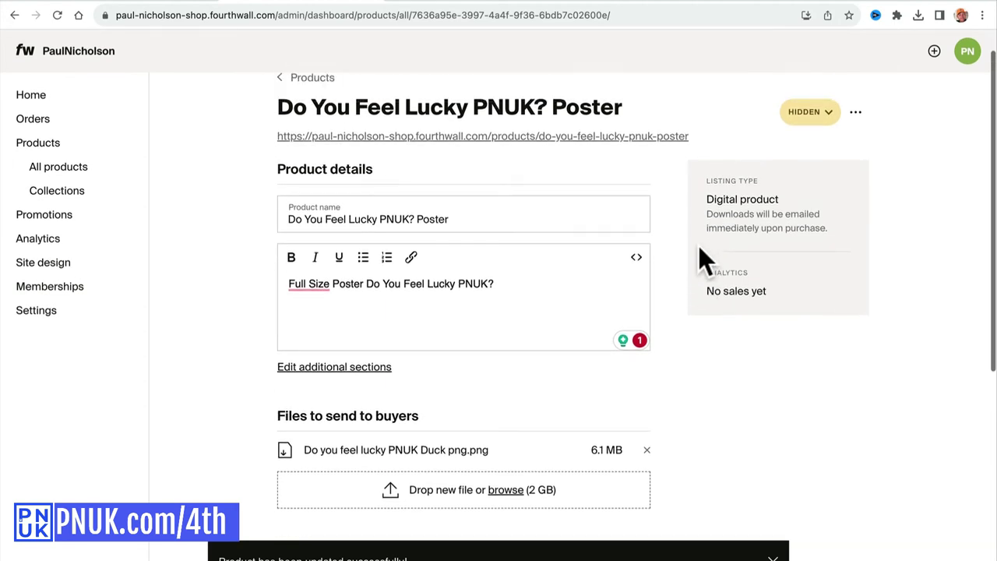
{"action": "scroll", "coordinate": [699, 246], "scroll_direction": "down", "scroll_amount": 1}
Make the poster Public and view its live storefront page at $0.00.
{"action": "left_click", "coordinate": [821, 79]}
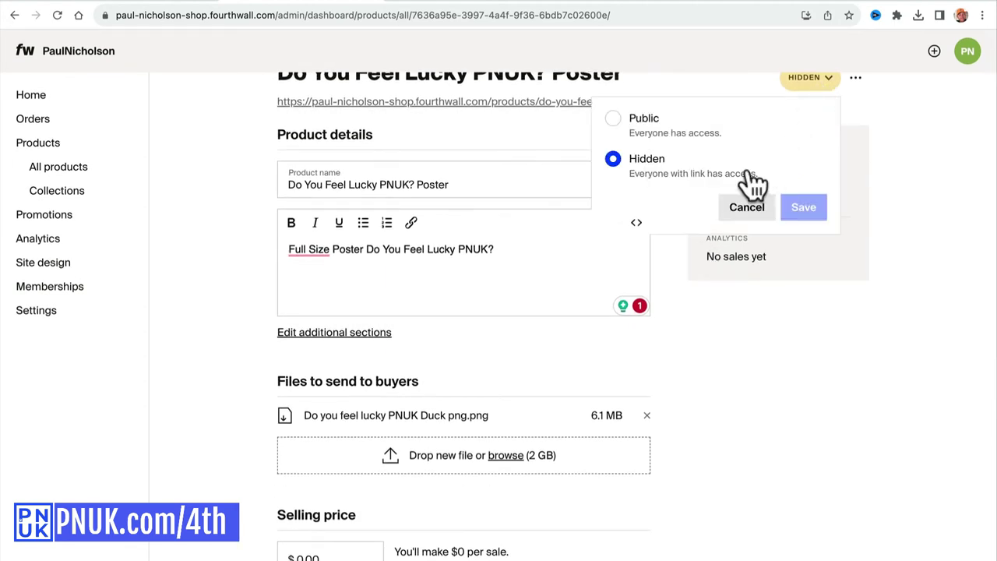
{"action": "left_click", "coordinate": [686, 139]}
{"action": "left_click", "coordinate": [807, 212]}
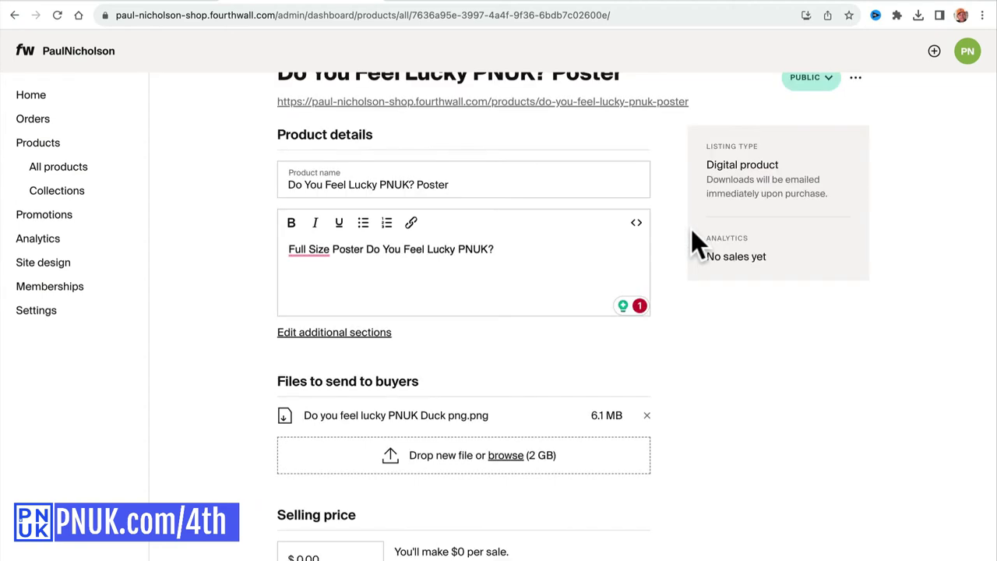
{"action": "scroll", "coordinate": [683, 293], "scroll_direction": "up", "scroll_amount": 2}
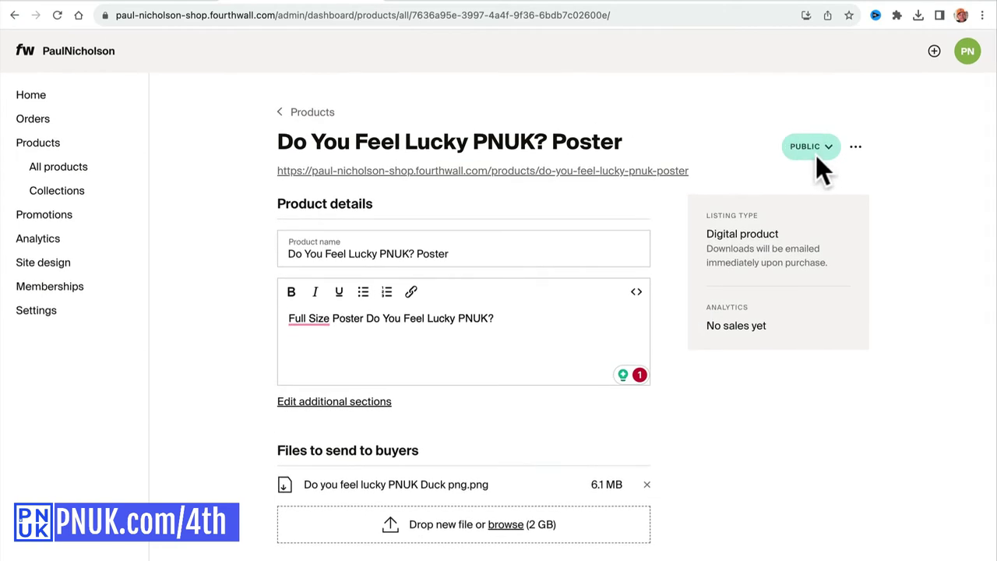
{"action": "left_click", "coordinate": [662, 171]}
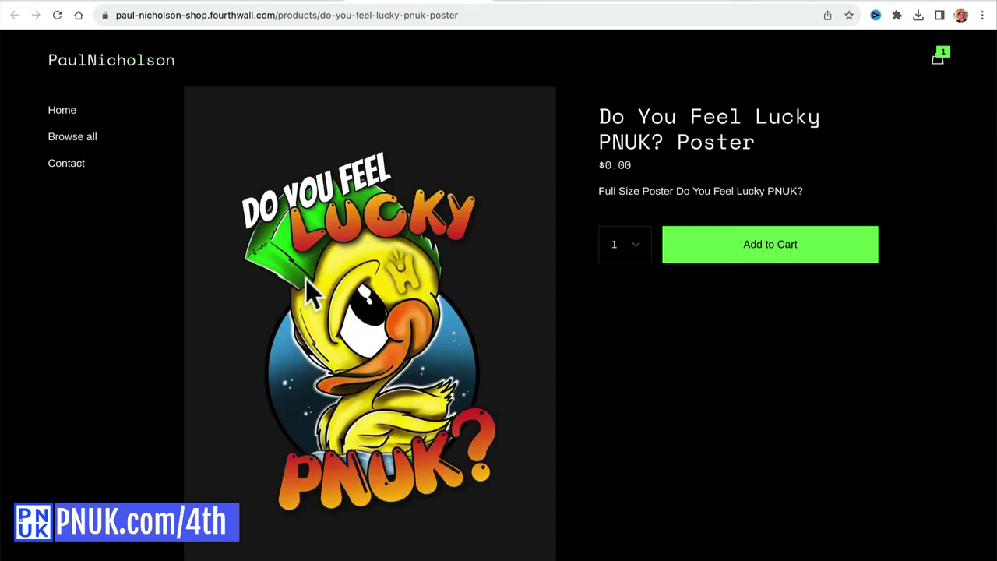
Add the free poster to the cart, delete the T-shirt, and proceed to checkout.
{"action": "left_click", "coordinate": [771, 244]}
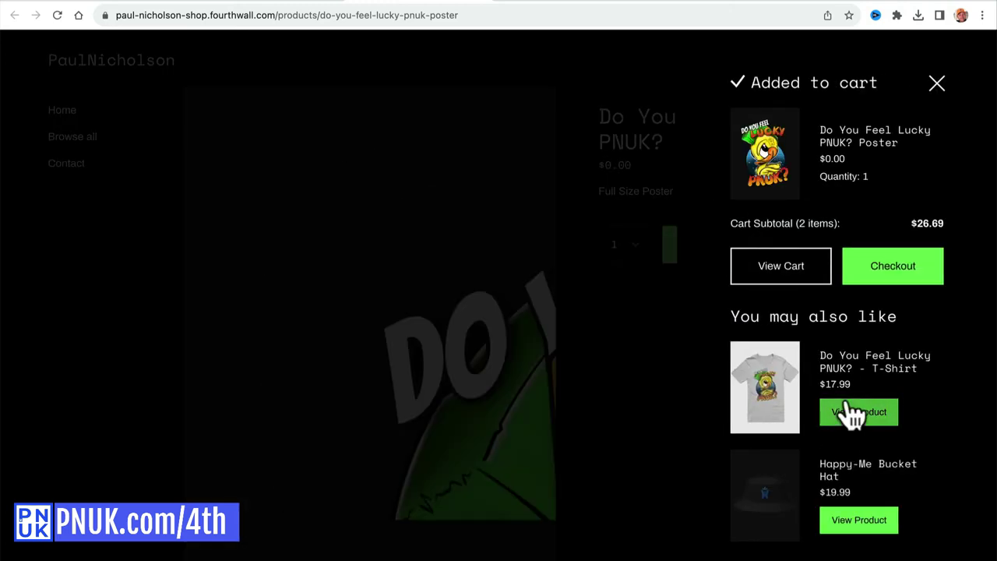
{"action": "left_click", "coordinate": [871, 266]}
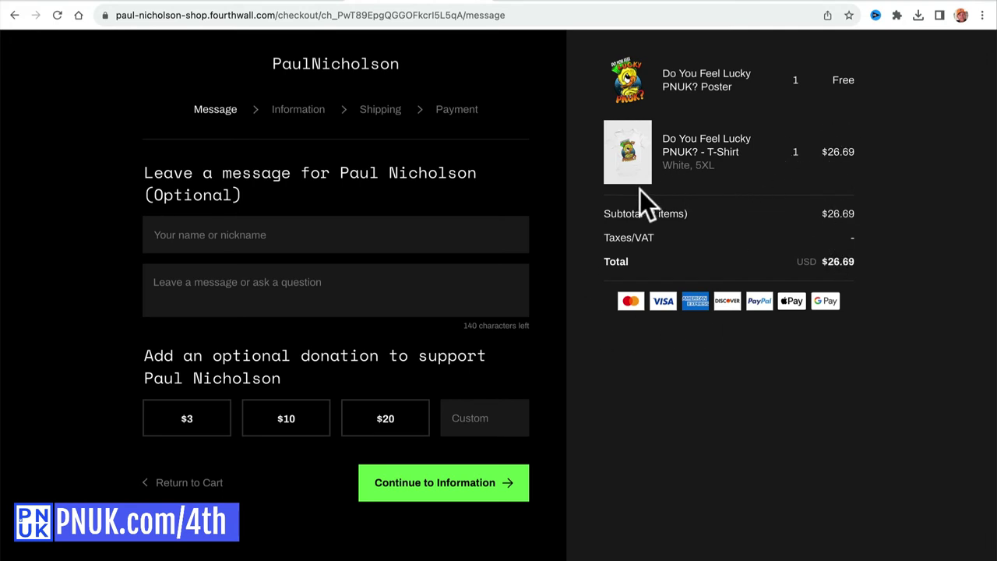
{"action": "left_click", "coordinate": [195, 483]}
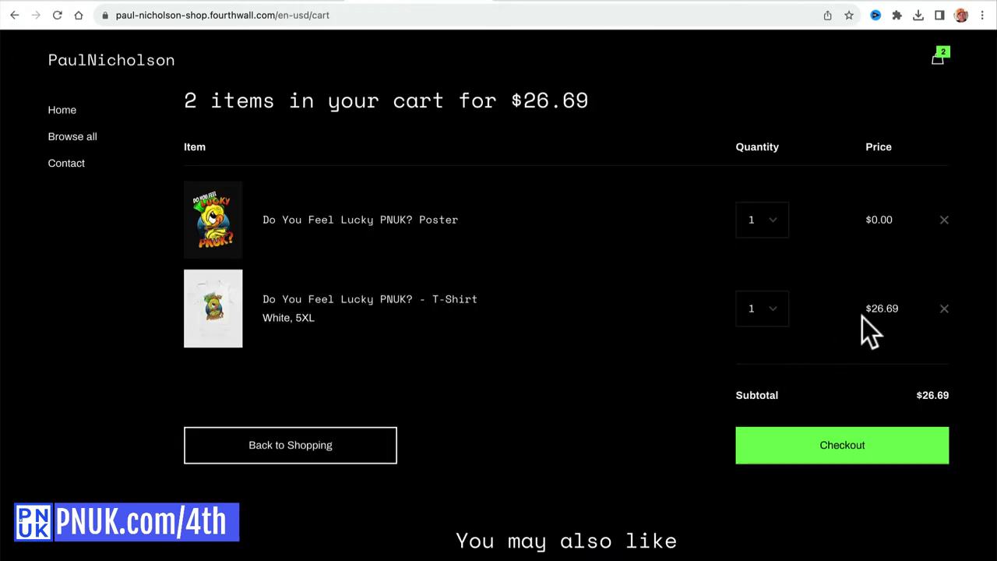
{"action": "left_click", "coordinate": [944, 309]}
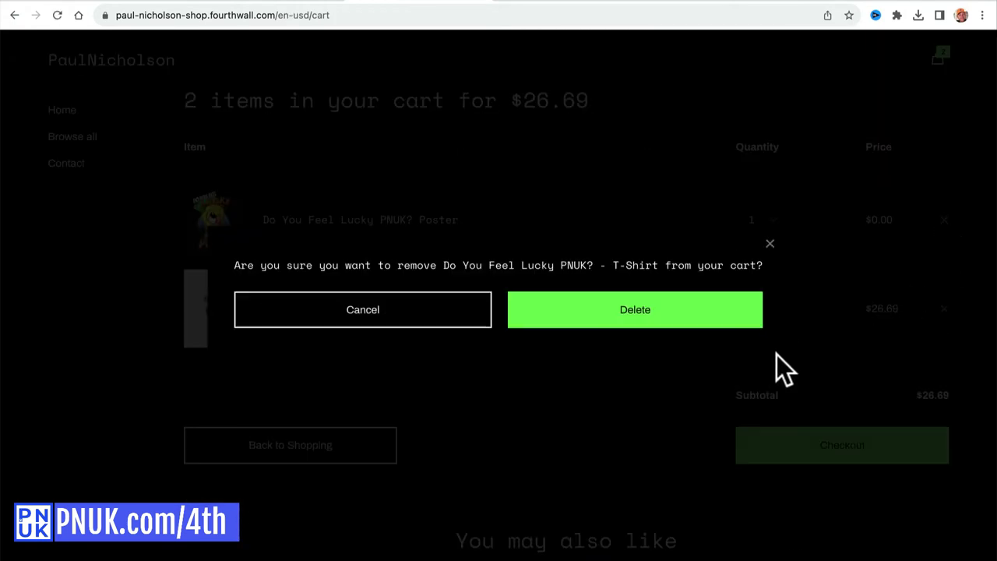
{"action": "left_click", "coordinate": [684, 322]}
{"action": "left_click", "coordinate": [798, 358]}
Try a custom donation amount of 1, then clear it again.
{"action": "scroll", "coordinate": [717, 360], "scroll_direction": "down", "scroll_amount": 5}
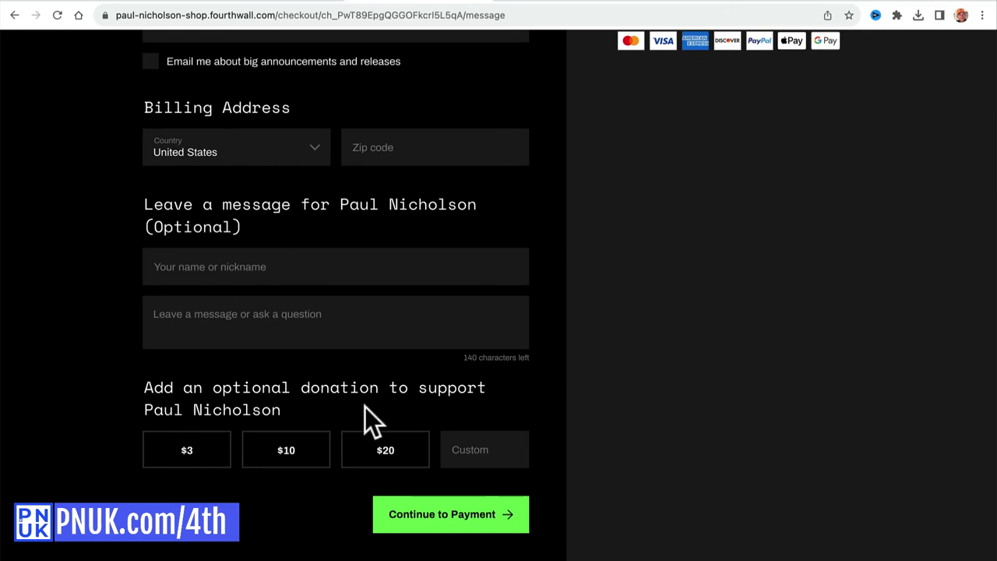
{"action": "left_click", "coordinate": [460, 449]}
{"action": "left_click_drag", "start_coordinate": [279, 411], "coordinate": [144, 387]}
{"action": "left_click", "coordinate": [484, 454]}
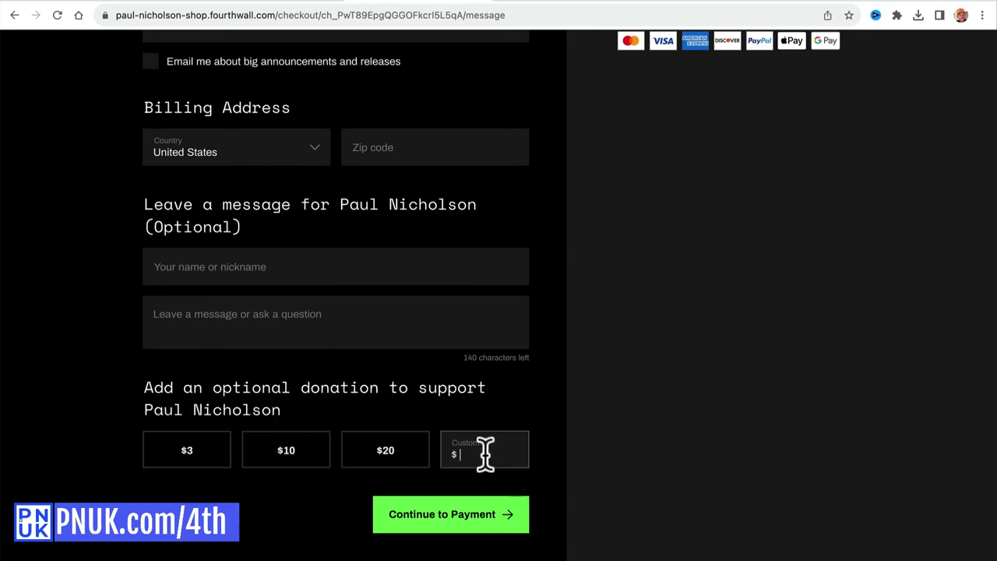
{"action": "type", "text": "1"}
{"action": "double_click", "coordinate": [478, 452]}
{"action": "key", "text": "BackSpace"}
{"action": "scroll", "coordinate": [447, 436], "scroll_direction": "up", "scroll_amount": 4}
{"action": "scroll", "coordinate": [446, 425], "scroll_direction": "down", "scroll_amount": 1}
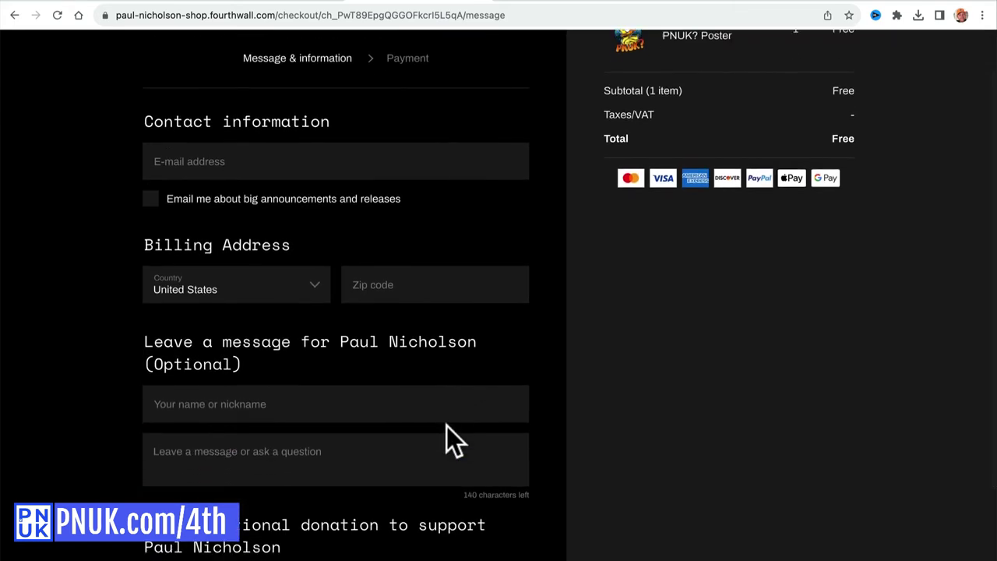
Enter the contact e-mail address and opt in to announcement and release e-mails.
{"action": "left_click", "coordinate": [224, 165]}
{"action": "scroll", "coordinate": [234, 282], "scroll_direction": "up", "scroll_amount": 2}
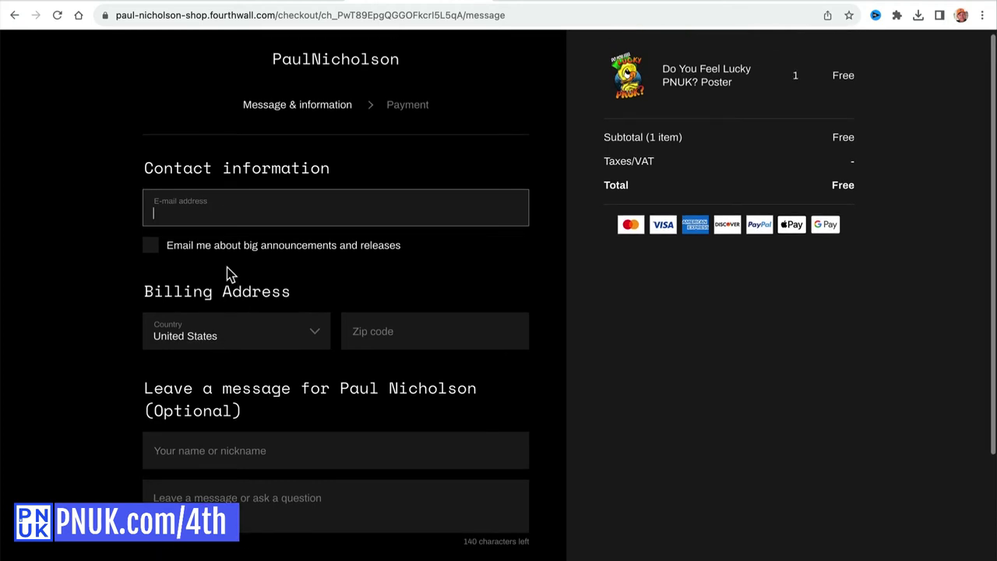
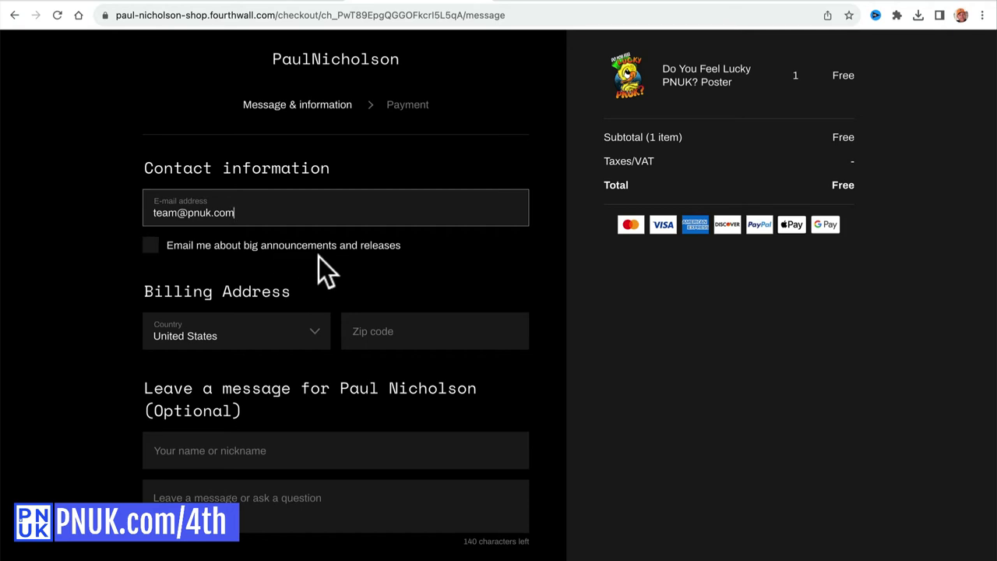
{"action": "scroll", "coordinate": [319, 257], "scroll_direction": "down", "scroll_amount": 2}
{"action": "scroll", "coordinate": [274, 212], "scroll_direction": "up", "scroll_amount": 2}
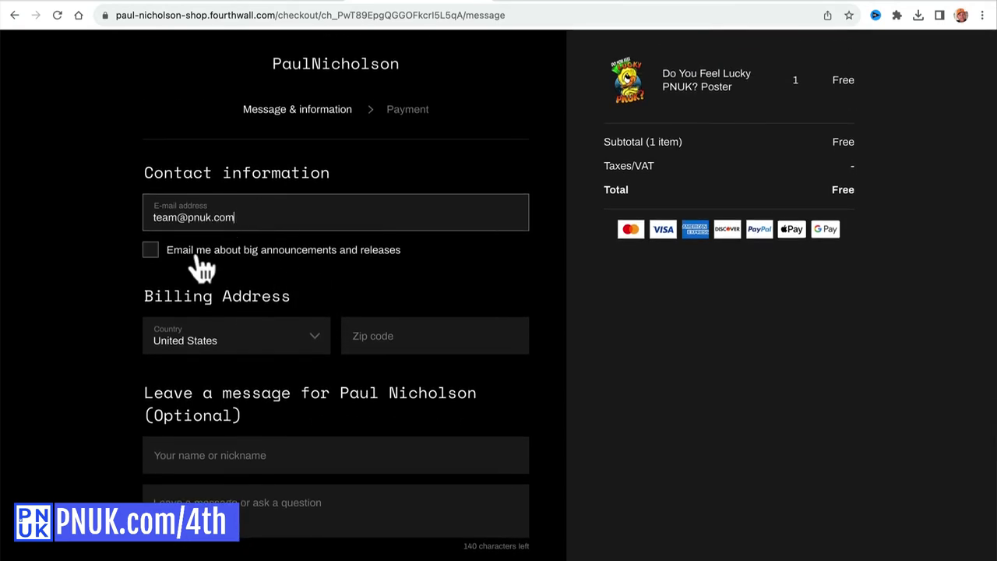
{"action": "left_click", "coordinate": [185, 260]}
Set the billing country to United Kingdom and enter the billing postal code.
{"action": "left_click", "coordinate": [385, 335]}
{"action": "left_click", "coordinate": [294, 335]}
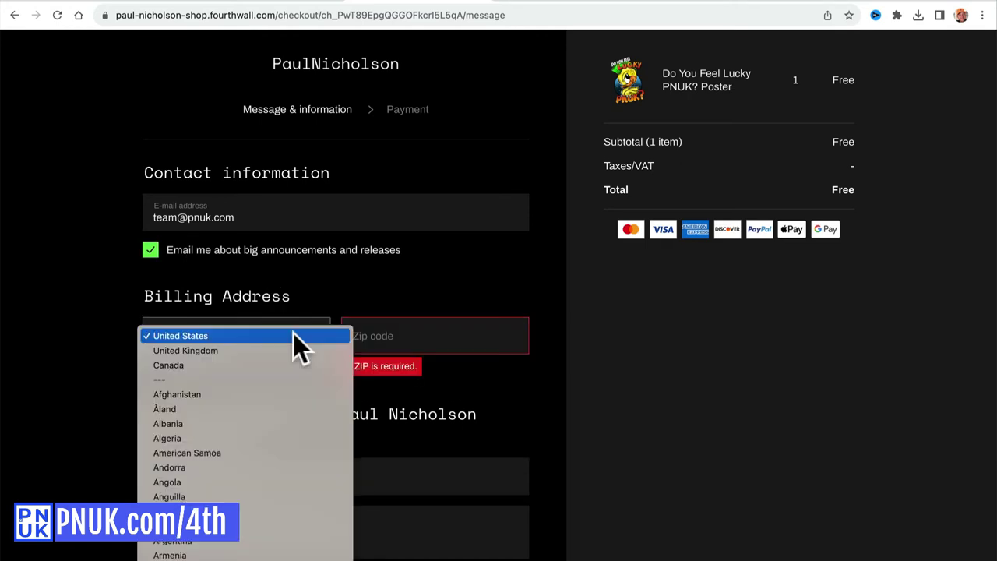
{"action": "left_click", "coordinate": [282, 351]}
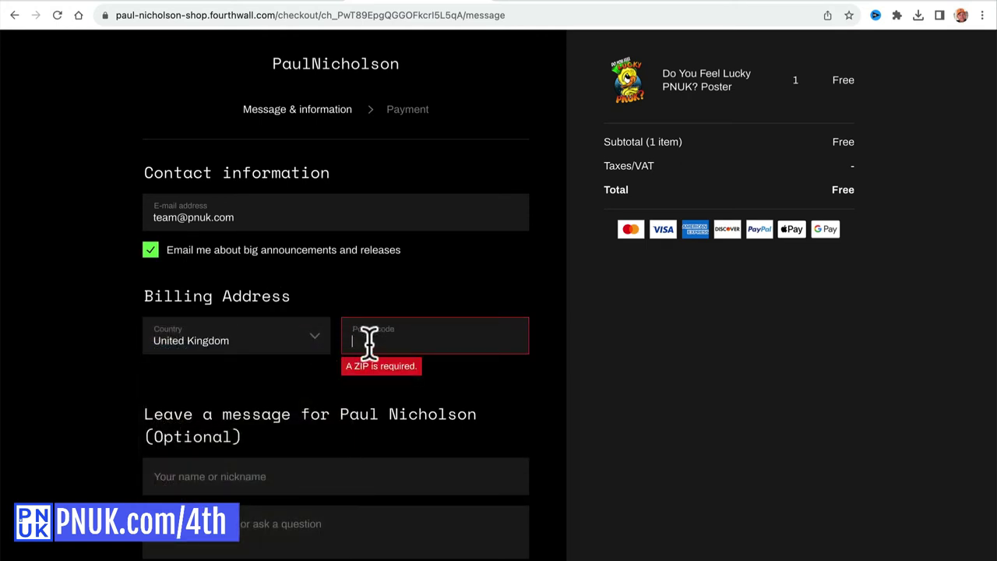
{"action": "scroll", "coordinate": [343, 394], "scroll_direction": "down", "scroll_amount": 1}
{"action": "scroll", "coordinate": [341, 401], "scroll_direction": "down", "scroll_amount": 2}
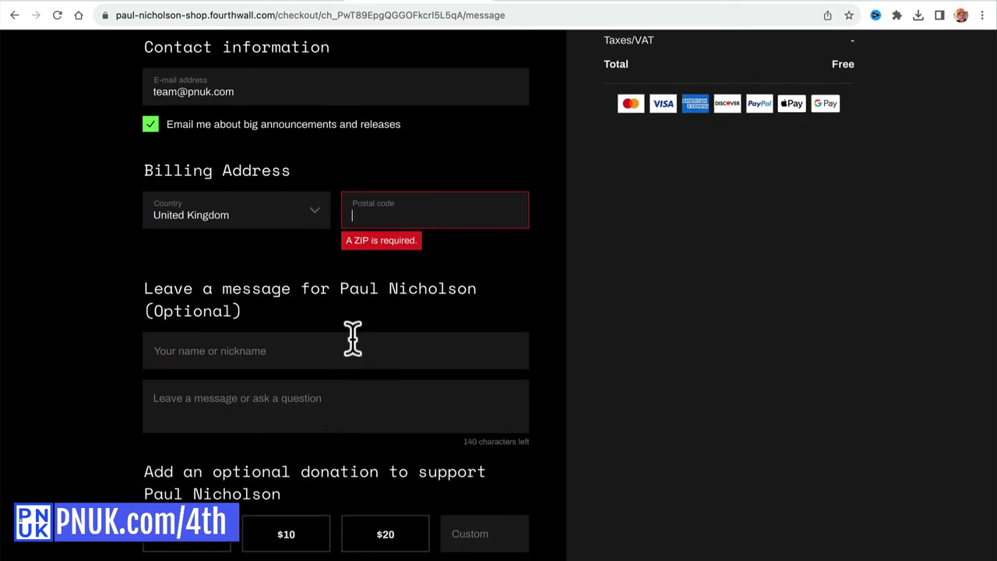
{"action": "scroll", "coordinate": [351, 338], "scroll_direction": "down", "scroll_amount": 1}
{"action": "scroll", "coordinate": [353, 337], "scroll_direction": "down", "scroll_amount": 2}
{"action": "key", "text": "Tab"}
{"action": "type", "text": "D"}
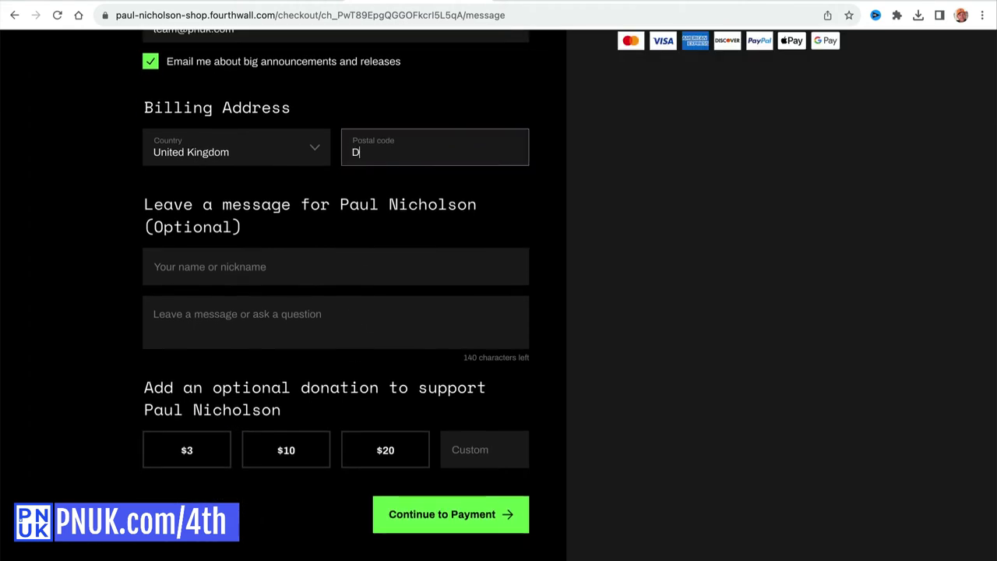
{"action": "type", "text": "n12OI"}
{"action": "left_click", "coordinate": [350, 293]}
Enter the buyer's nickname and the message 'Thanks for the poster', then continue to payment.
{"action": "left_click", "coordinate": [335, 267]}
{"action": "type", "text": "Nico"}
{"action": "left_click", "coordinate": [338, 319]}
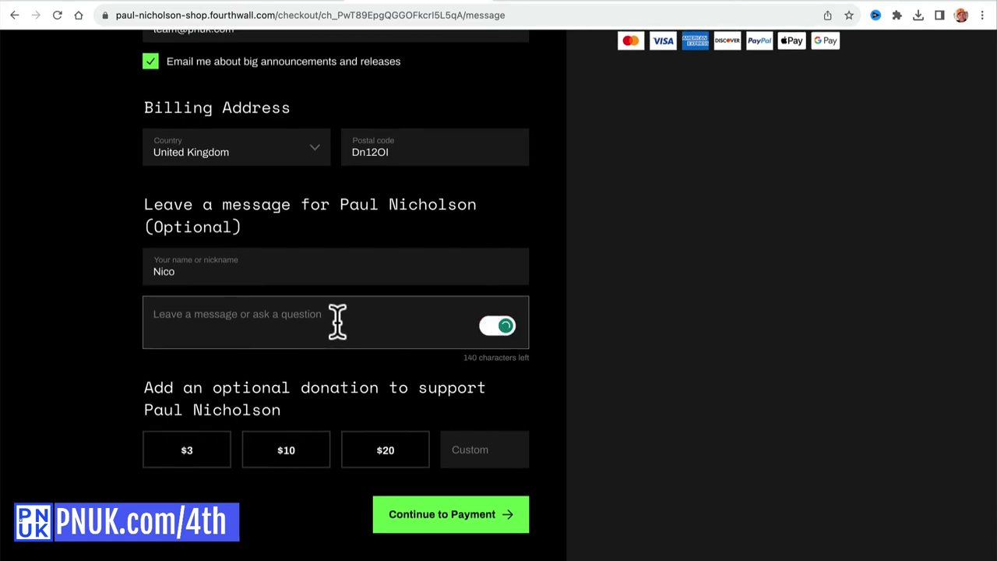
{"action": "type", "text": "Yh"}
{"action": "key", "text": "BackSpace"}
{"action": "key", "text": "BackSpace"}
{"action": "type", "text": "Thanks"}
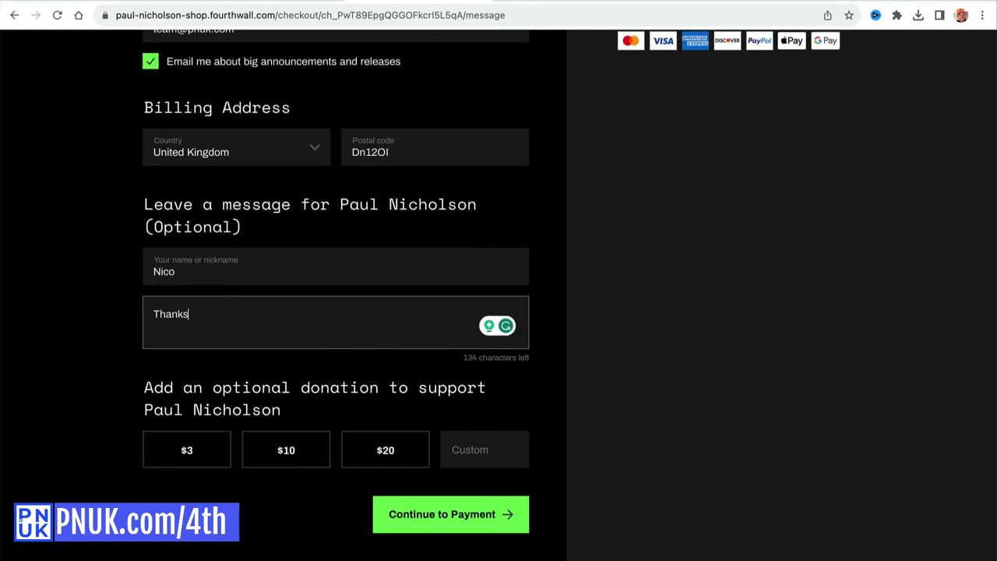
{"action": "type", "text": " for the po"}
{"action": "key", "text": "BackSpace"}
{"action": "type", "text": "oster"}
{"action": "left_click", "coordinate": [493, 532]}
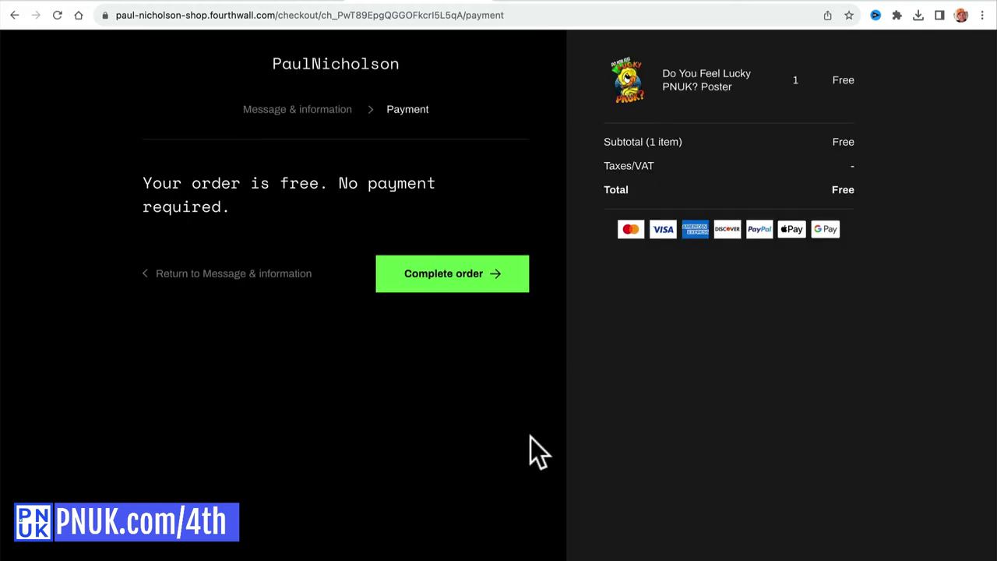
Complete the free poster order and download the poster file from the confirmation page.
{"action": "left_click", "coordinate": [473, 276]}
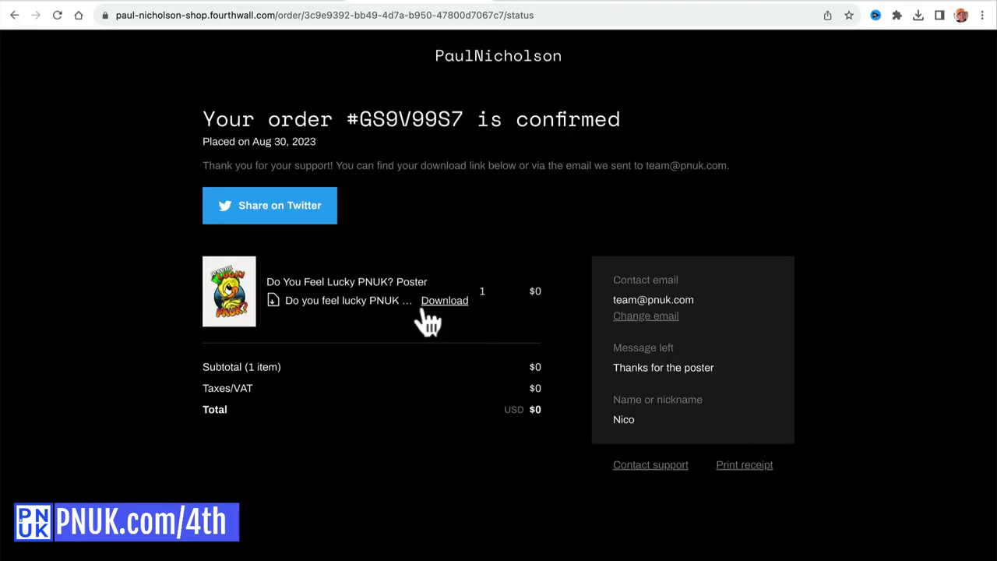
{"action": "left_click", "coordinate": [430, 306]}
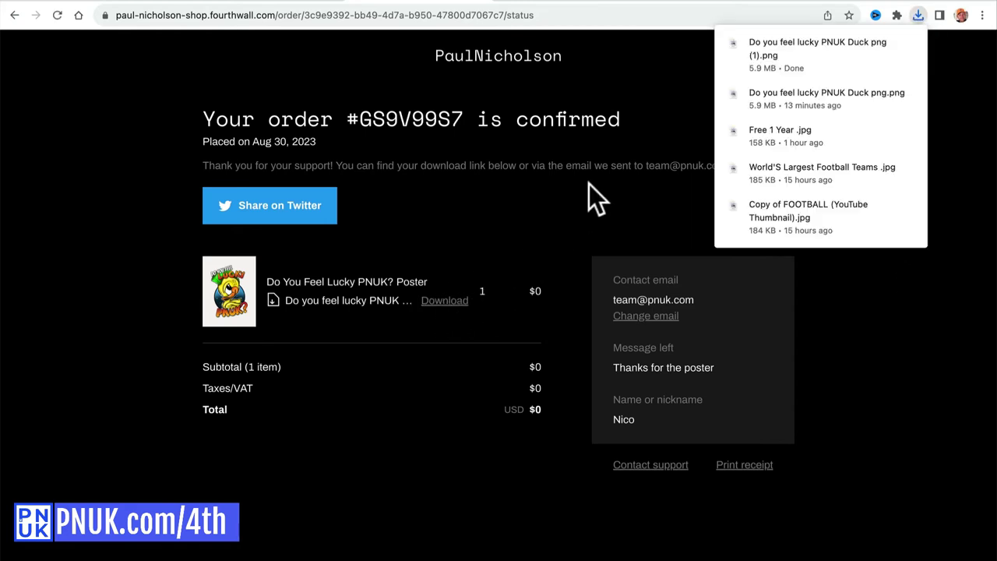
{"action": "left_click", "coordinate": [469, 464]}
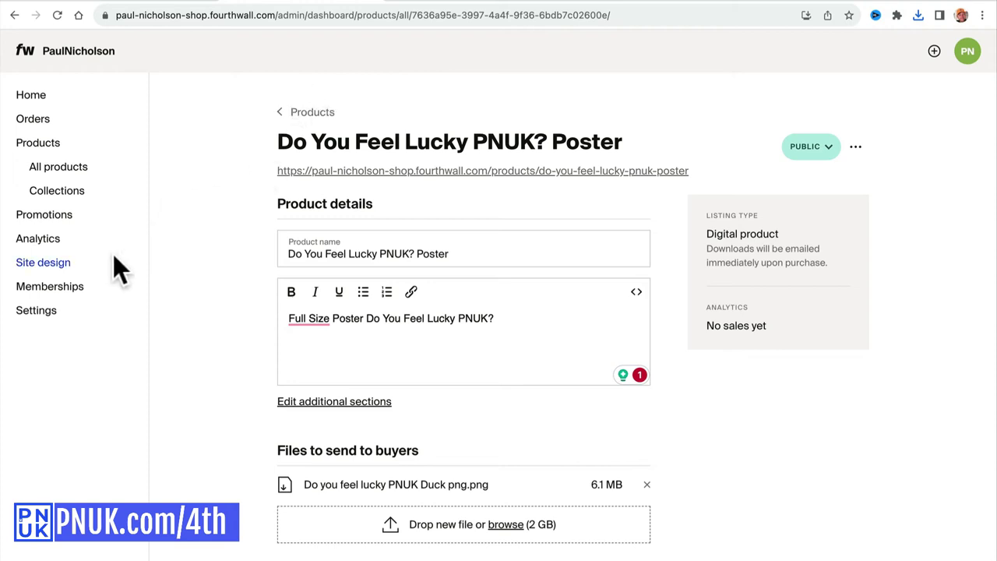
Set up memberships and open the Create a new tier form under Perks & tiers.
{"action": "left_click", "coordinate": [85, 287]}
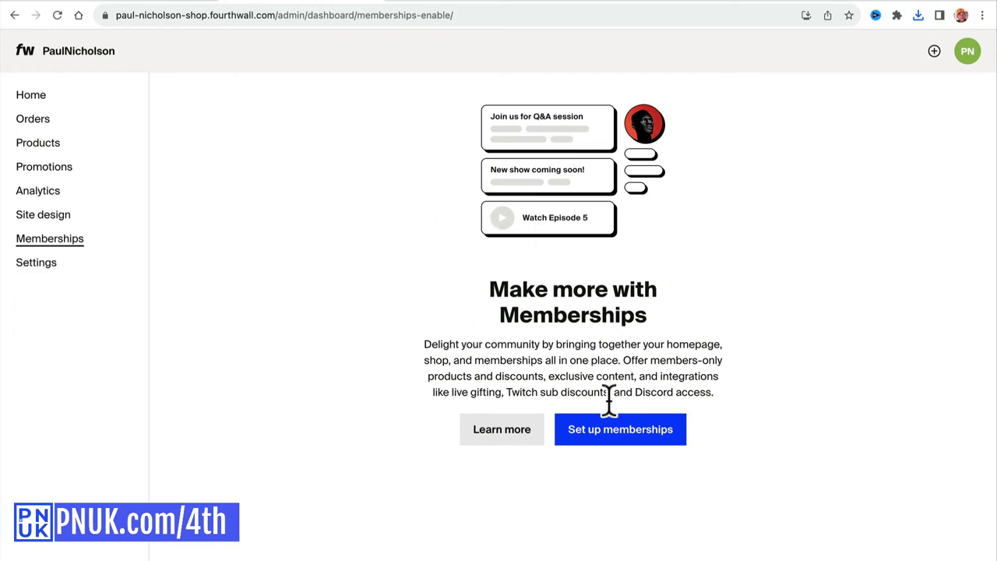
{"action": "left_click", "coordinate": [604, 433]}
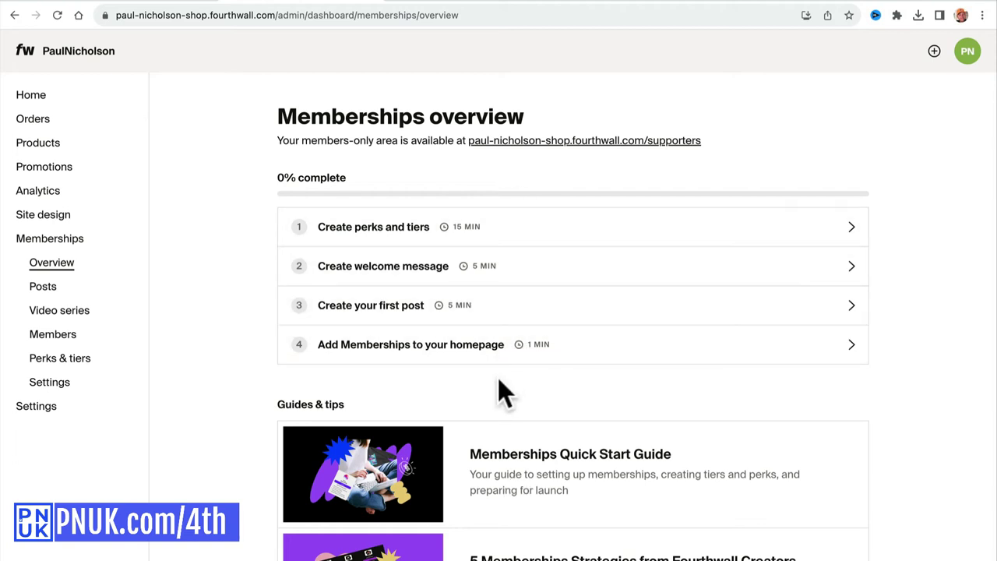
{"action": "left_click", "coordinate": [539, 243]}
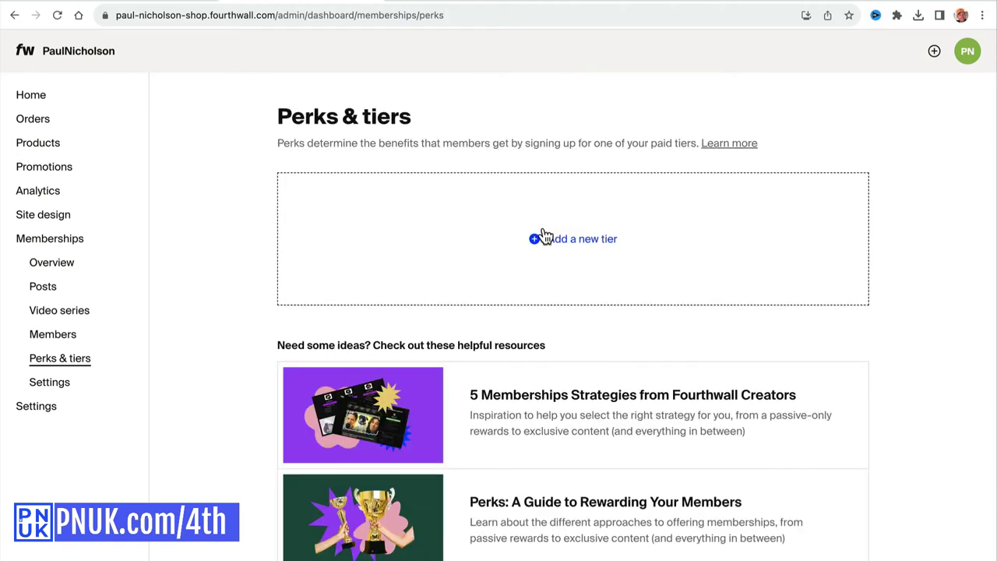
{"action": "left_click", "coordinate": [573, 241]}
{"action": "left_click", "coordinate": [495, 184]}
Load team.pnuk.com in a new browser tab for reference, then return to the tier form.
{"action": "key", "text": "ctrl+t"}
{"action": "left_click", "coordinate": [394, 12]}
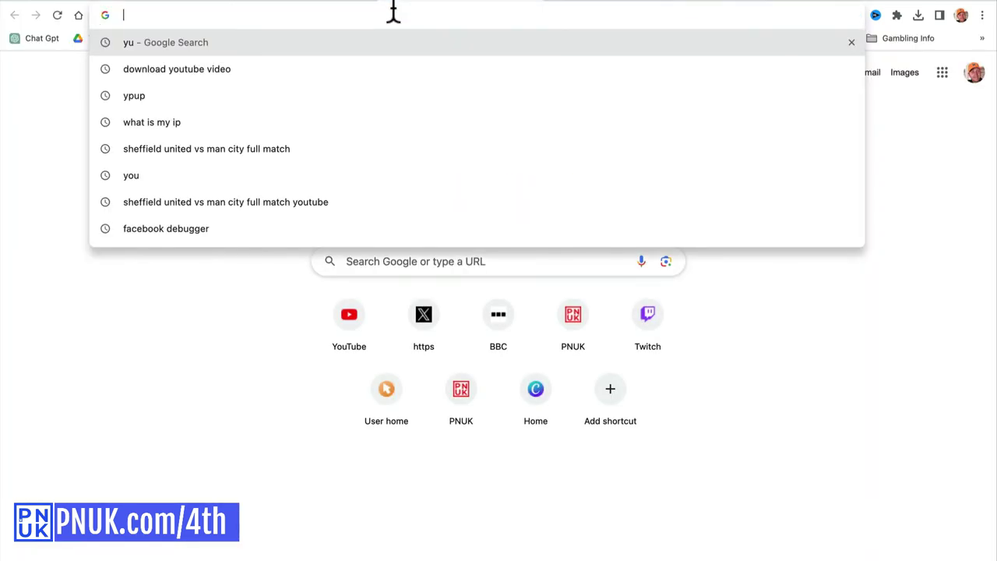
{"action": "type", "text": "team"}
{"action": "key", "text": "Return"}
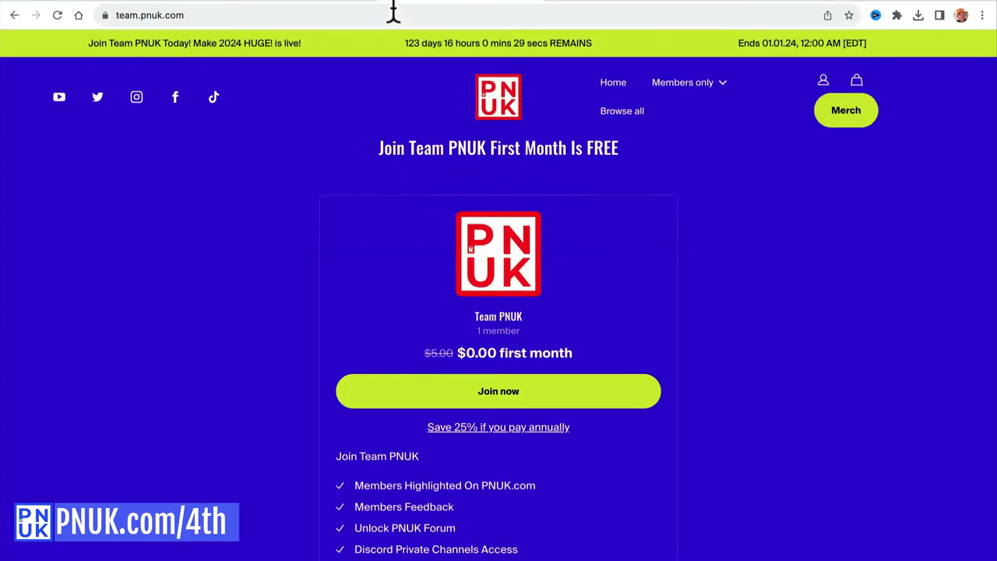
{"action": "left_click", "coordinate": [343, 3]}
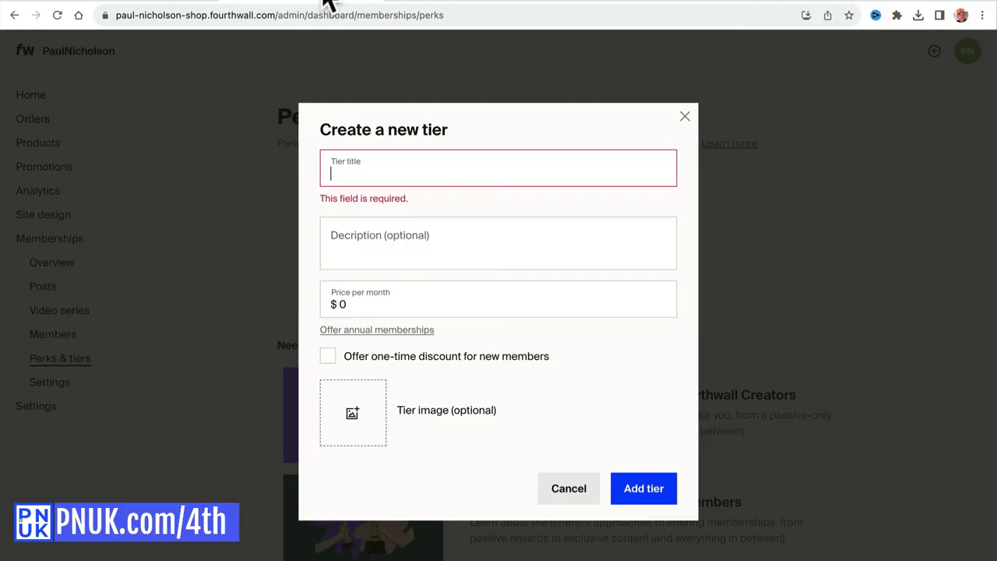
Title the tier 'Team PNUK' with a description about growing your passion into a business.
{"action": "left_click", "coordinate": [375, 173]}
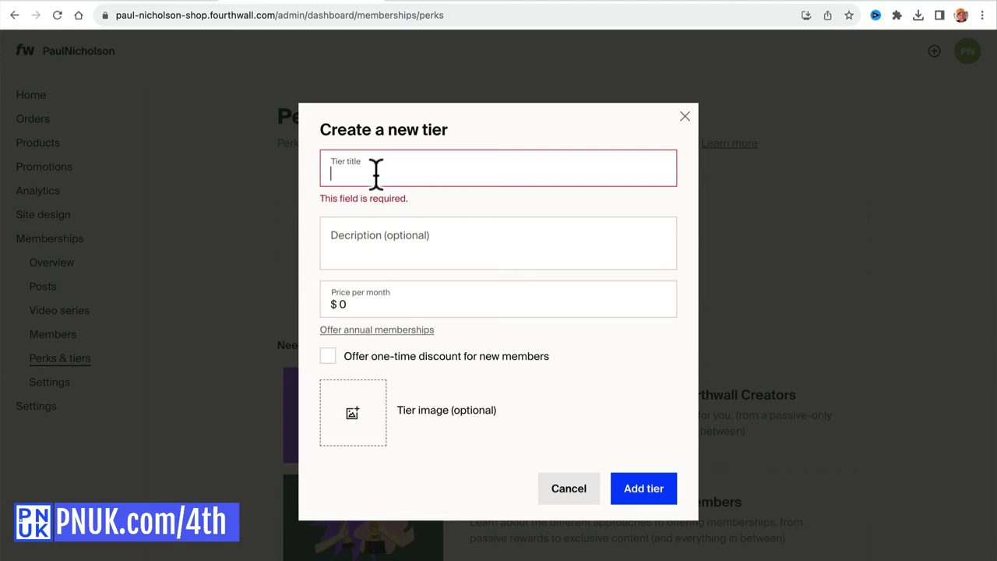
{"action": "type", "text": "Team PNUK"}
{"action": "left_click", "coordinate": [374, 226]}
{"action": "type", "text": "Join "}
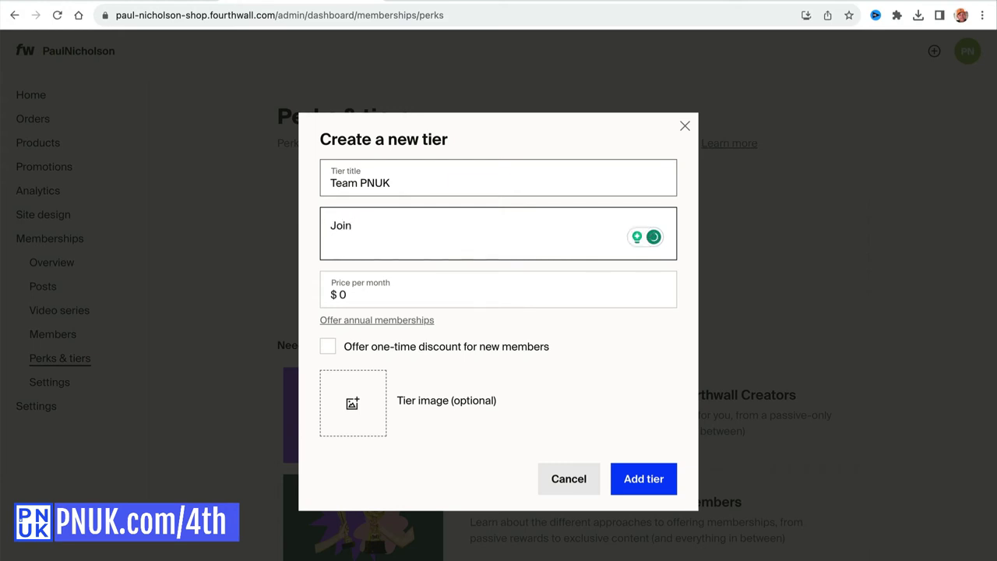
{"action": "type", "text": "Team PNUK and Grow you"}
{"action": "key", "text": "BackSpace"}
{"action": "key", "text": "BackSpace"}
{"action": "key", "text": "BackSpace"}
{"action": "type", "text": "you Youe Passion In"}
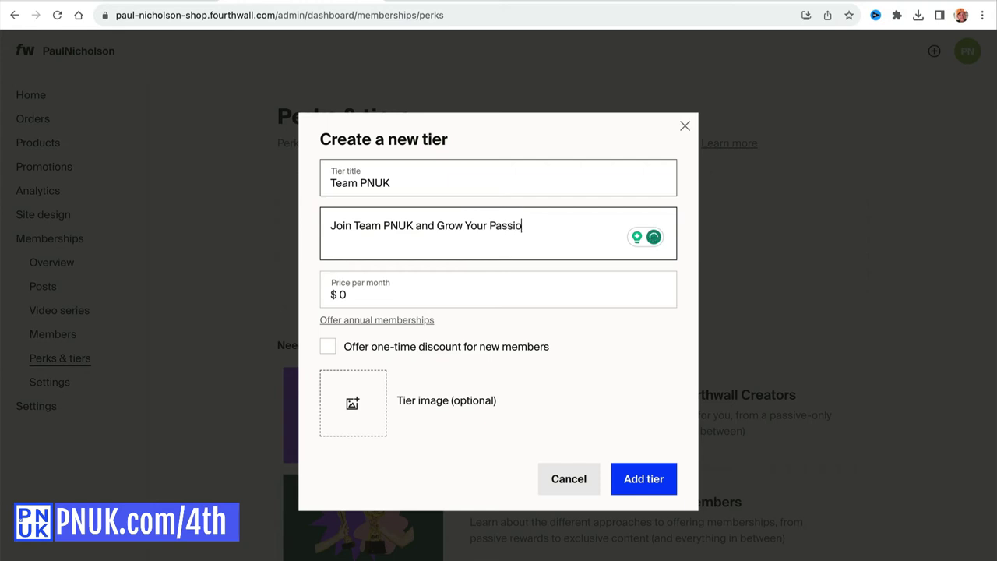
{"action": "key", "text": "BackSpace"}
{"action": "type", "text": "nto A Business"}
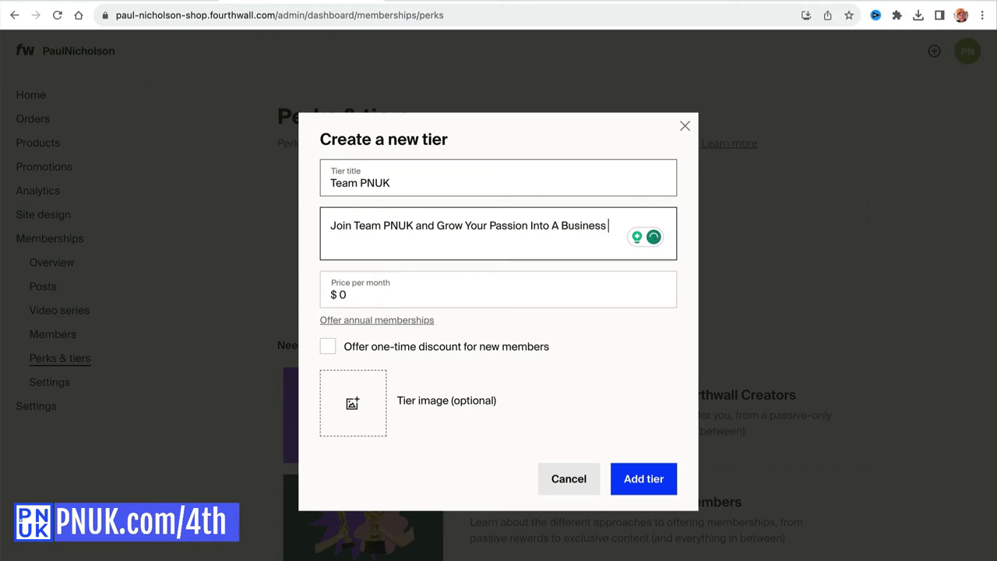
Set a $5 monthly price with a 100% one-time first-month discount.
{"action": "left_click", "coordinate": [328, 288]}
{"action": "double_click", "coordinate": [343, 295]}
{"action": "type", "text": "5"}
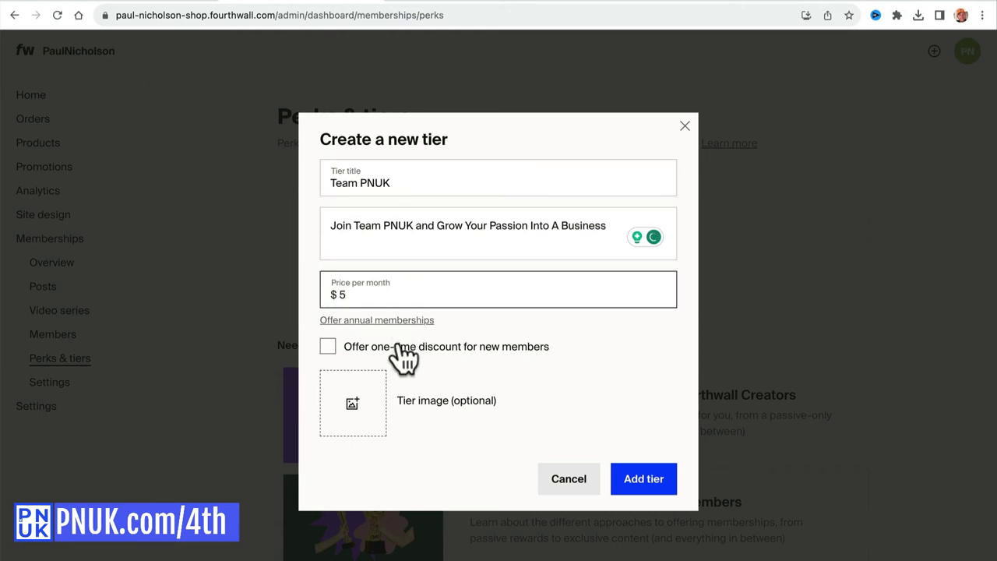
{"action": "left_click", "coordinate": [398, 347]}
{"action": "left_click", "coordinate": [360, 349]}
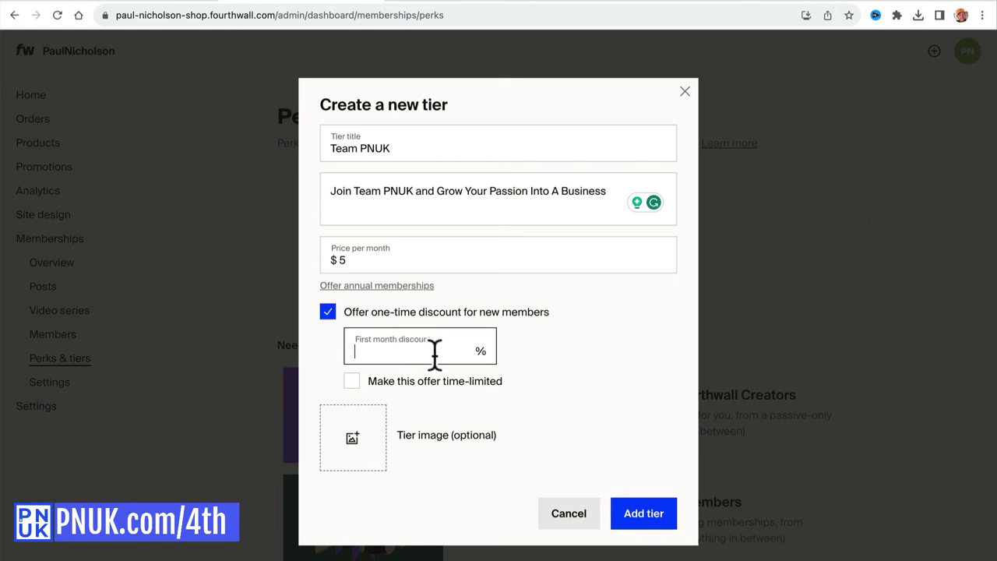
{"action": "type", "text": "25"}
{"action": "double_click", "coordinate": [435, 354]}
{"action": "type", "text": "100"}
{"action": "key", "text": "Tab"}
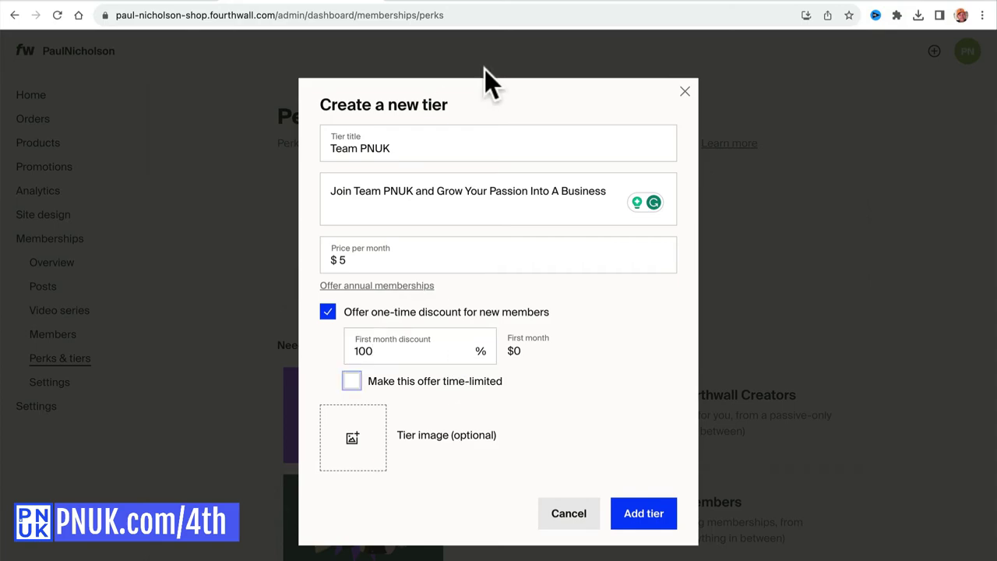
Compare against the live Team PNUK page, attach the black PNUK logo, and add the tier.
{"action": "left_click", "coordinate": [470, 6]}
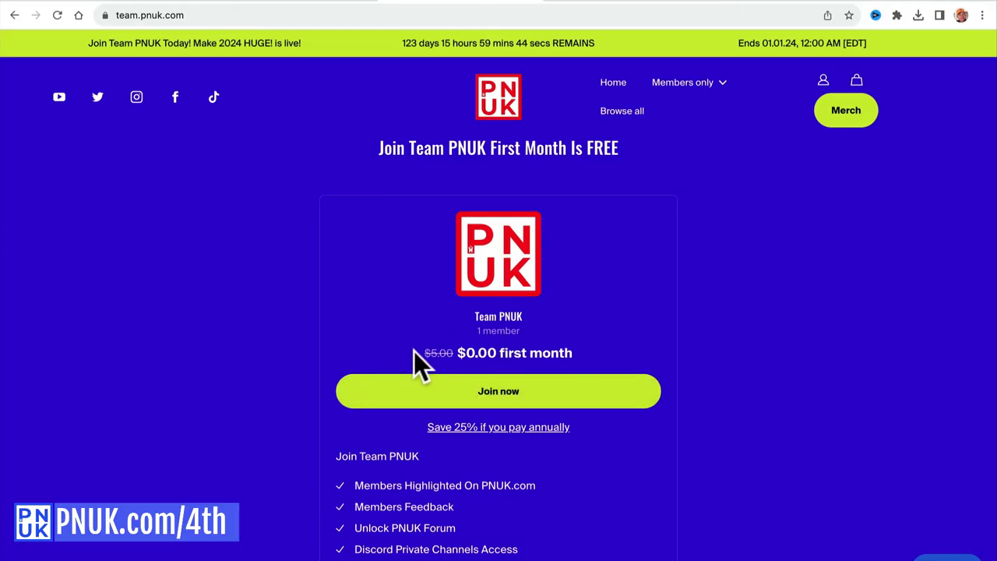
{"action": "left_click_drag", "start_coordinate": [423, 360], "coordinate": [607, 367]}
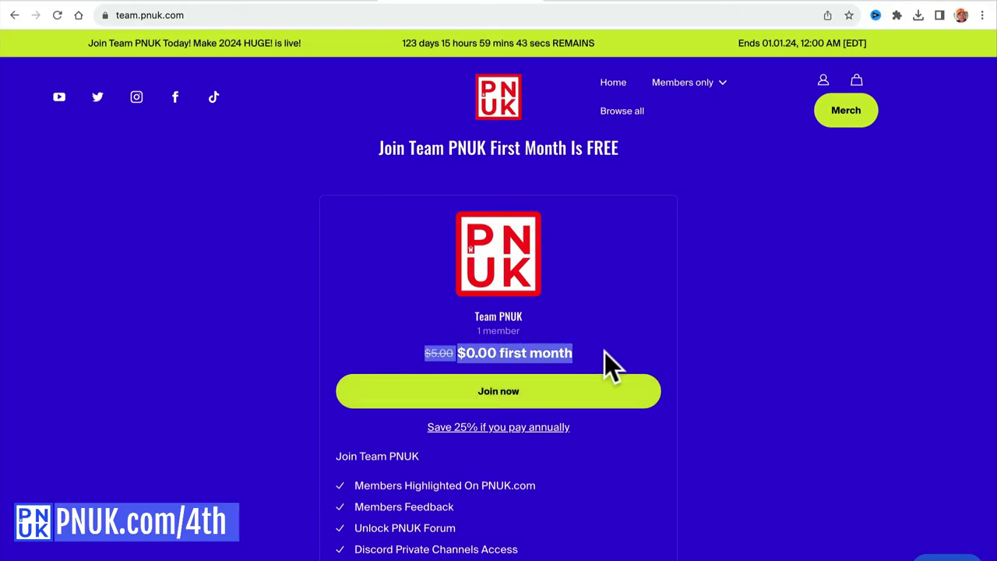
{"action": "left_click", "coordinate": [316, 2]}
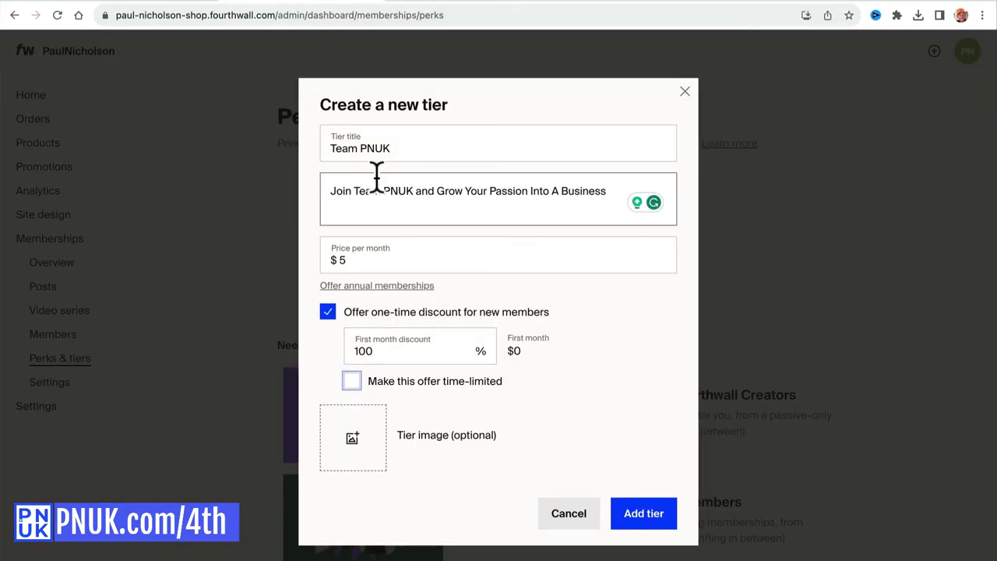
{"action": "left_click", "coordinate": [352, 444]}
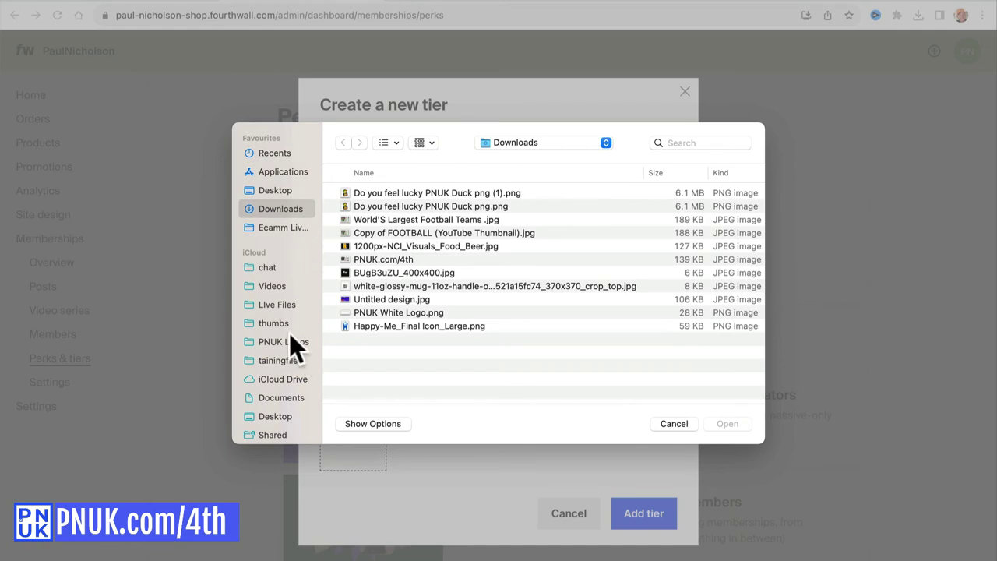
{"action": "left_click", "coordinate": [288, 359]}
{"action": "double_click", "coordinate": [380, 210]}
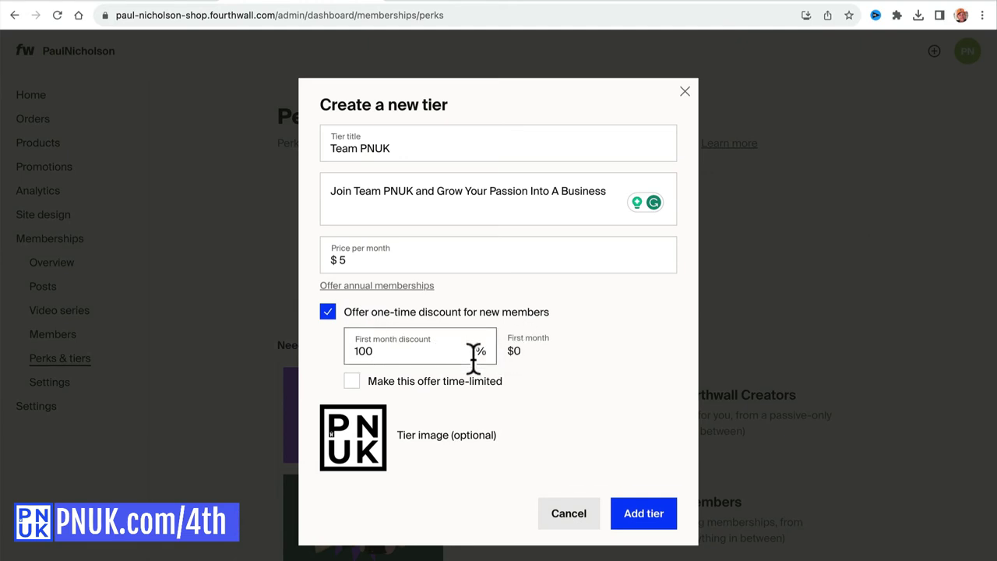
{"action": "left_click", "coordinate": [627, 514]}
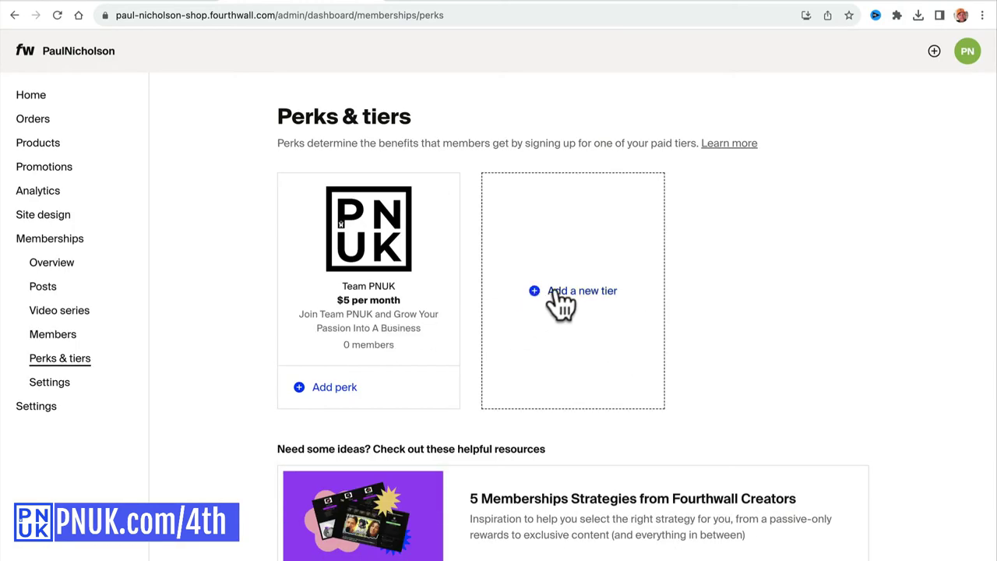
Start a new tier titled 'PNUK VIP Team' with a team description and a $25 monthly price.
{"action": "left_click", "coordinate": [562, 294]}
{"action": "left_click", "coordinate": [471, 191]}
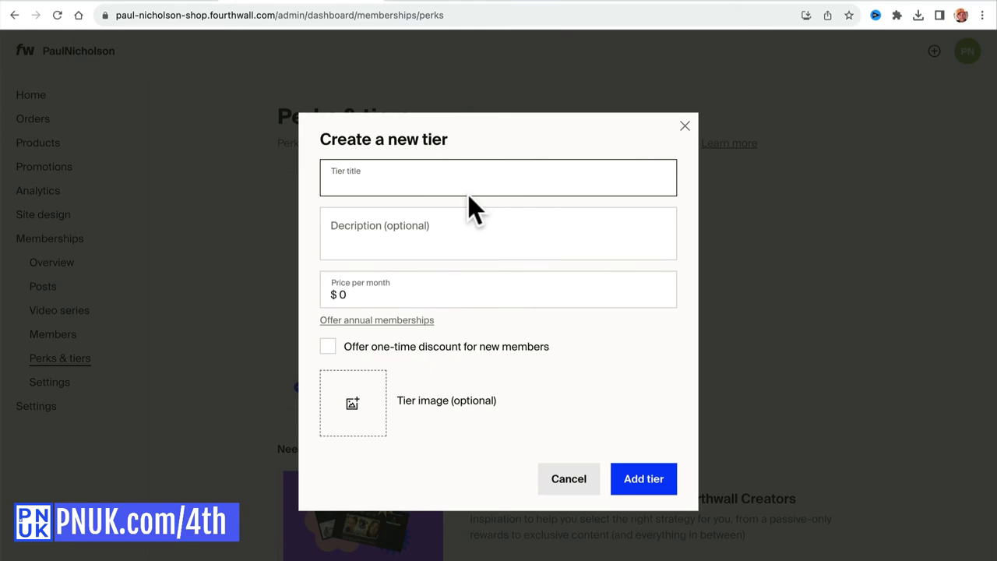
{"action": "type", "text": "PNUK"}
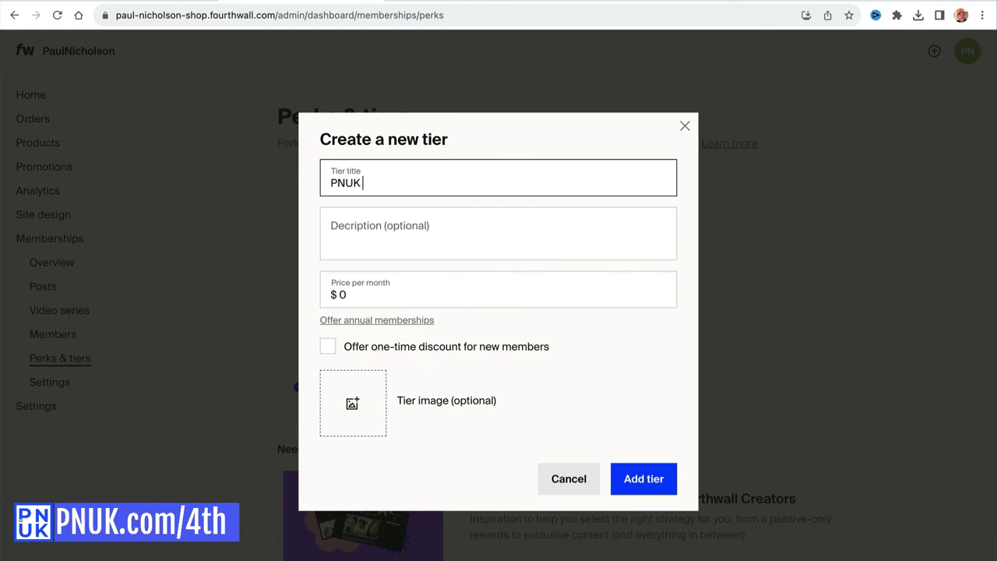
{"action": "type", "text": " VIP Team"}
{"action": "left_click", "coordinate": [455, 230]}
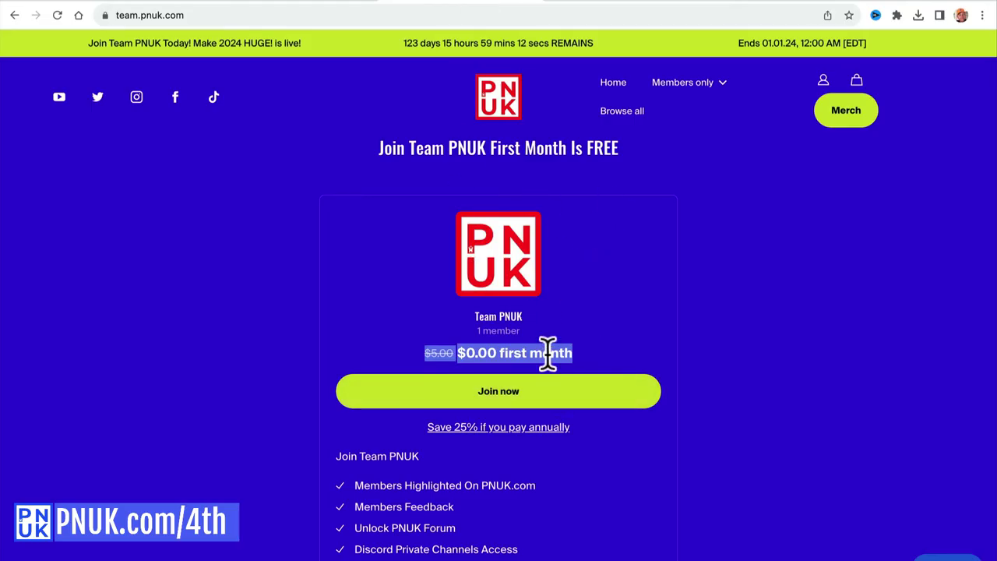
{"action": "left_click", "coordinate": [564, 345]}
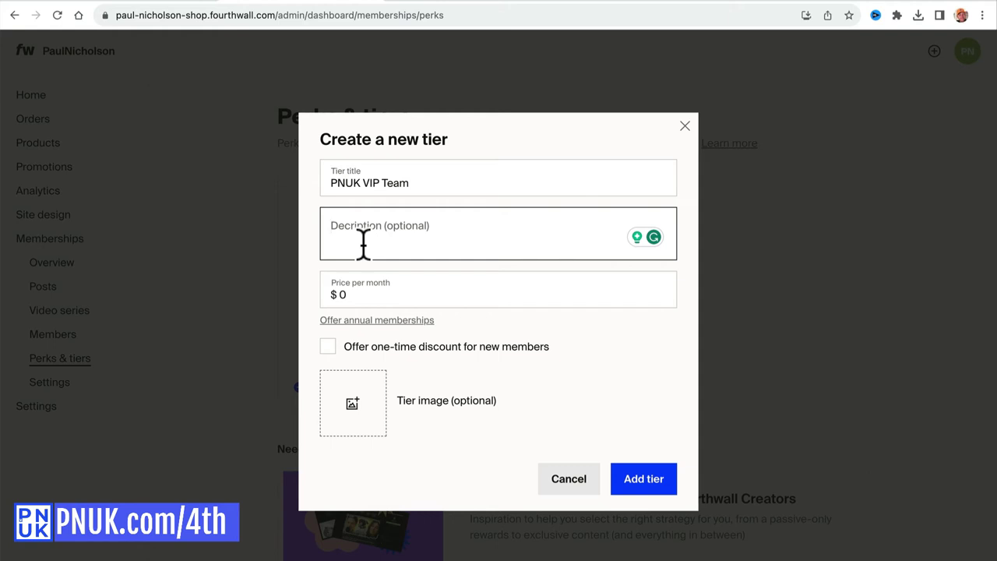
{"action": "type", "text": "Add "}
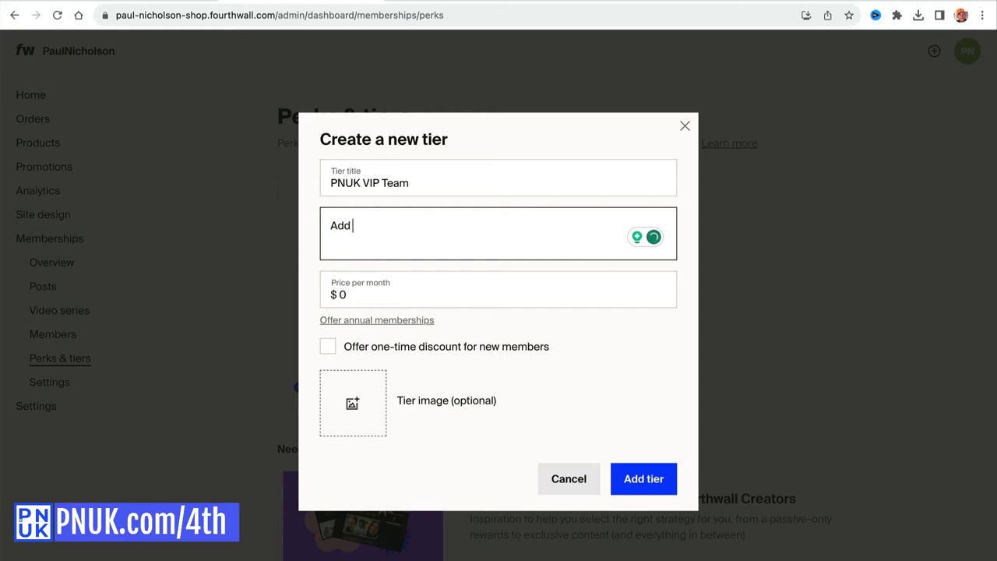
{"action": "type", "text": "All you"}
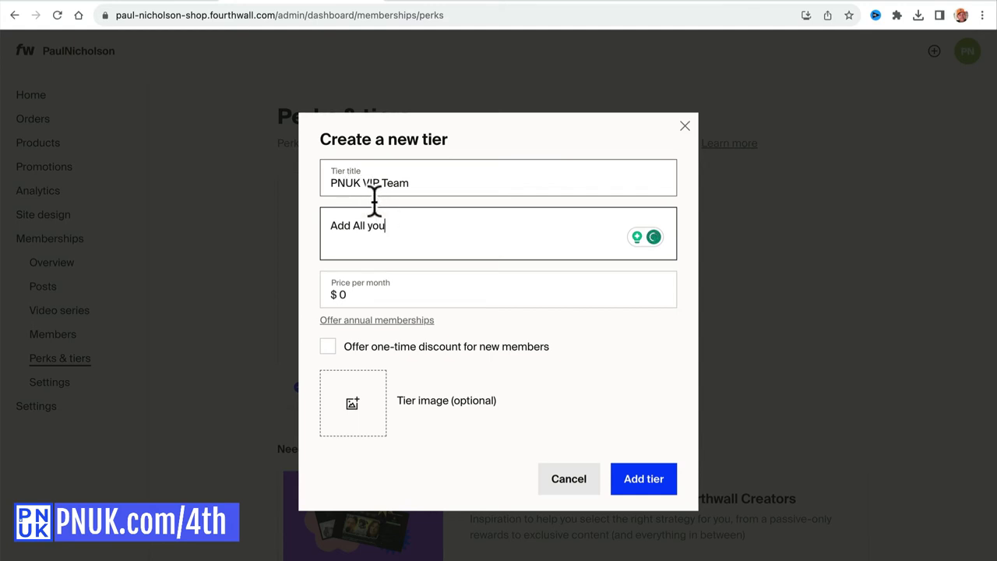
{"action": "key", "text": "BackSpace"}
{"action": "key", "text": "BackSpace"}
{"action": "key", "text": "BackSpace"}
{"action": "type", "text": "Your Team To The M"}
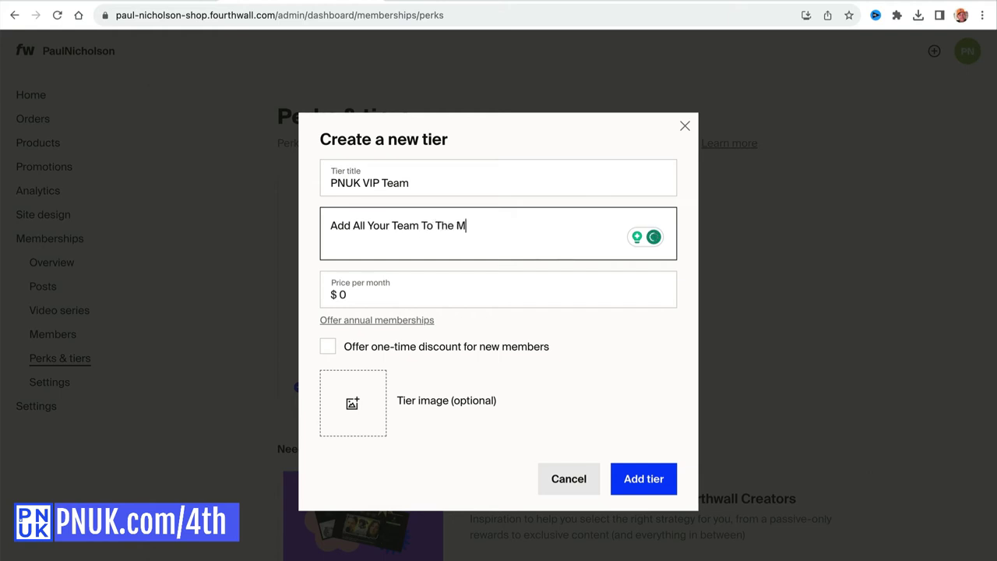
{"action": "type", "text": "embership"}
{"action": "double_click", "coordinate": [357, 293]}
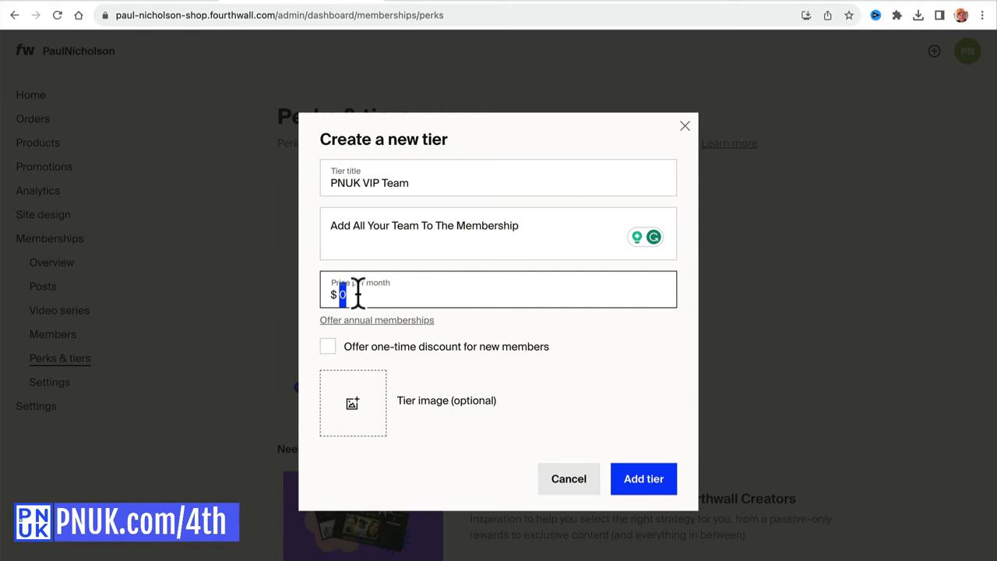
{"action": "type", "text": "8.25"}
Give the tier the red PNUK logo and a 100% one-time first-month discount, then create it.
{"action": "left_click", "coordinate": [362, 417]}
{"action": "left_click", "coordinate": [371, 352]}
{"action": "double_click", "coordinate": [373, 380]}
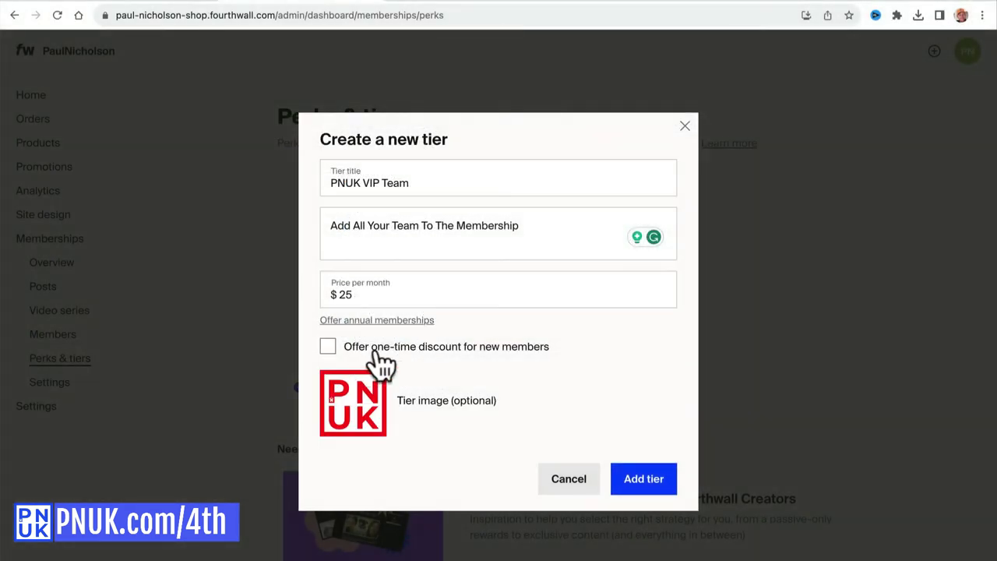
{"action": "left_click", "coordinate": [395, 349]}
{"action": "left_click", "coordinate": [369, 352]}
{"action": "type", "text": "100"}
{"action": "left_click", "coordinate": [486, 398]}
{"action": "left_click", "coordinate": [633, 510]}
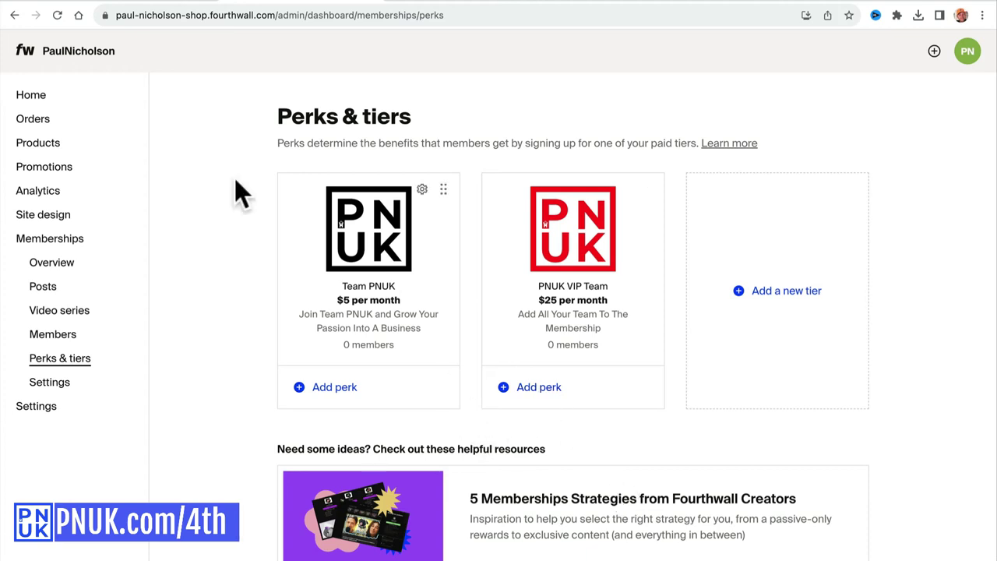
Check the memberships setup overview, then return to Perks & tiers and scroll to the tier list.
{"action": "left_click", "coordinate": [53, 244]}
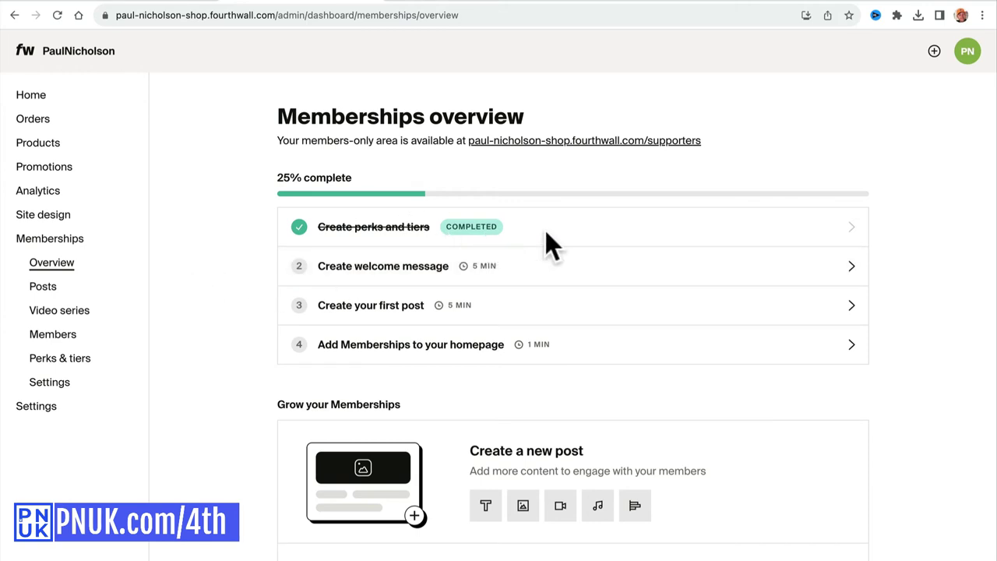
{"action": "left_click", "coordinate": [63, 359]}
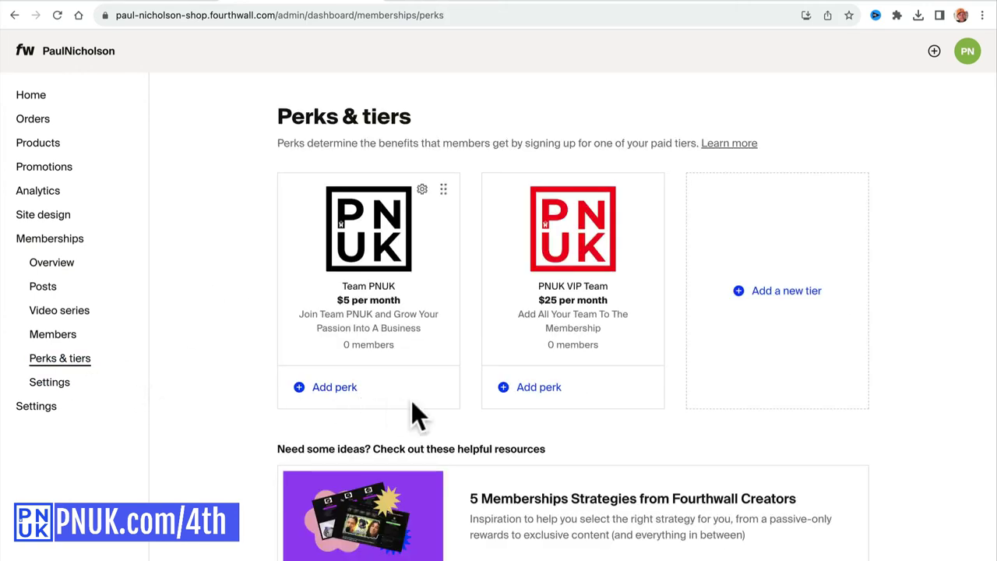
{"action": "scroll", "coordinate": [413, 405], "scroll_direction": "down", "scroll_amount": 2}
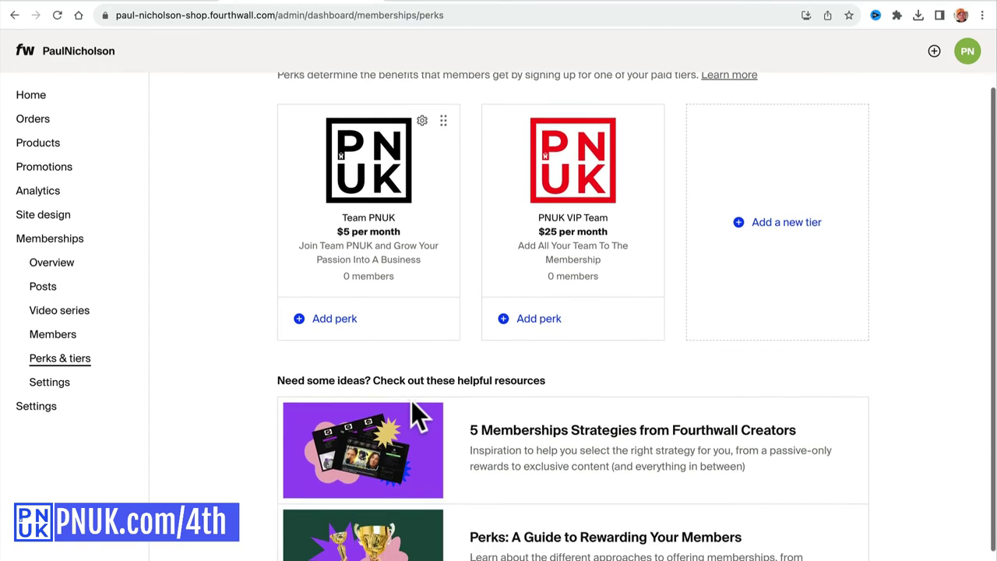
{"action": "scroll", "coordinate": [411, 400], "scroll_direction": "down", "scroll_amount": 1}
{"action": "scroll", "coordinate": [411, 400], "scroll_direction": "up", "scroll_amount": 1}
{"action": "scroll", "coordinate": [411, 400], "scroll_direction": "down", "scroll_amount": 1}
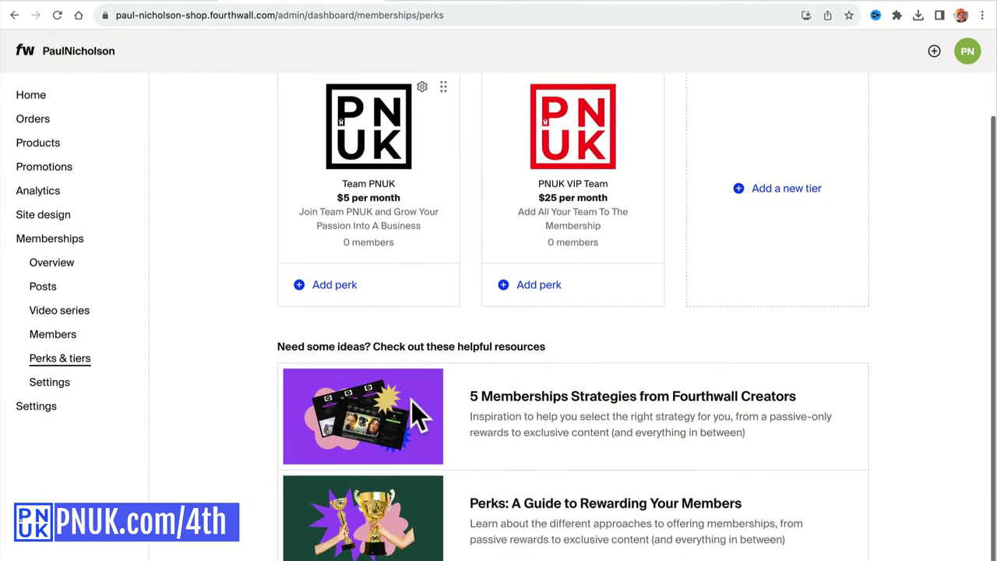
Add a 'Channel Highlighted on PNUK.com' perk to both Team PNUK and PNUK VIP Team.
{"action": "left_click", "coordinate": [392, 295]}
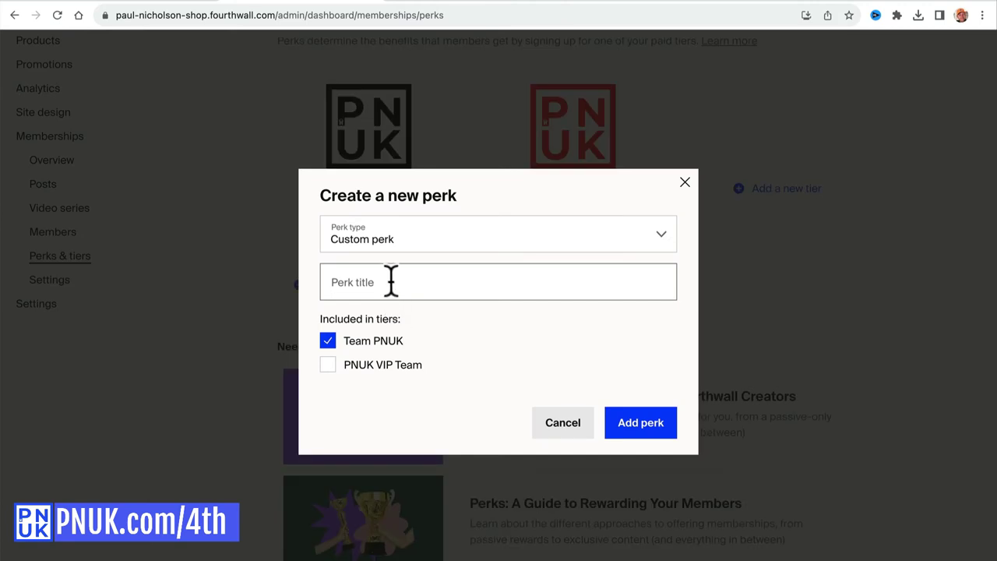
{"action": "left_click", "coordinate": [403, 282]}
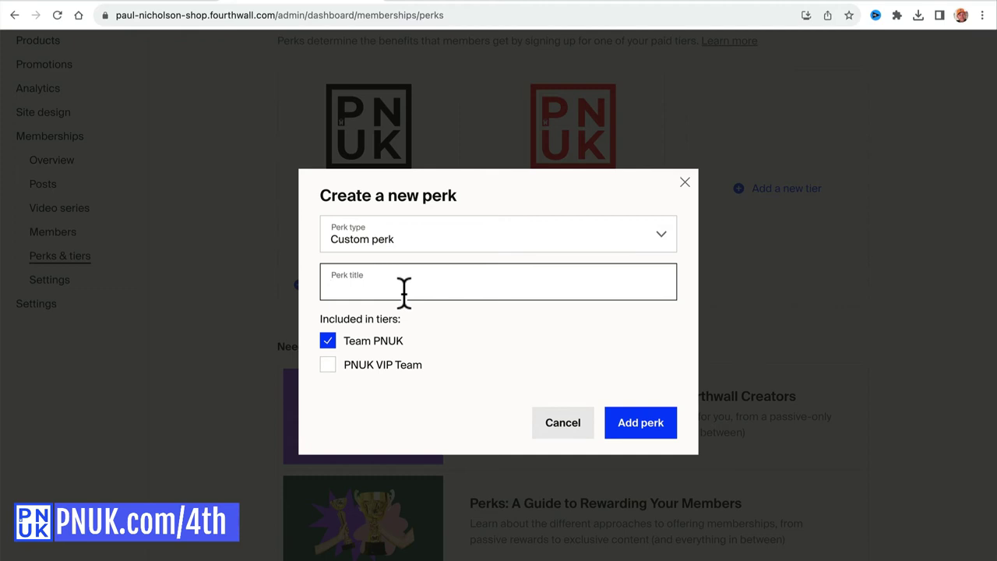
{"action": "type", "text": "P"}
{"action": "key", "text": "BackSpace"}
{"action": "type", "text": "Chann"}
{"action": "key", "text": "BackSpace"}
{"action": "key", "text": "BackSpace"}
{"action": "key", "text": "BackSpace"}
{"action": "key", "text": "BackSpace"}
{"action": "type", "text": "hannel Highlighted on Pnu"}
{"action": "key", "text": "BackSpace"}
{"action": "key", "text": "BackSpace"}
{"action": "type", "text": "NUK.com"}
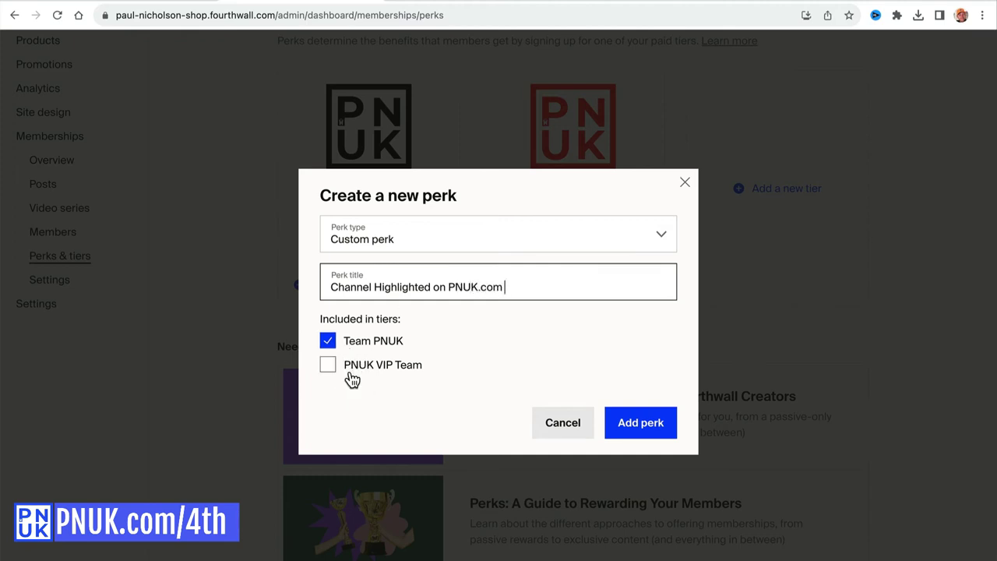
{"action": "left_click", "coordinate": [349, 366]}
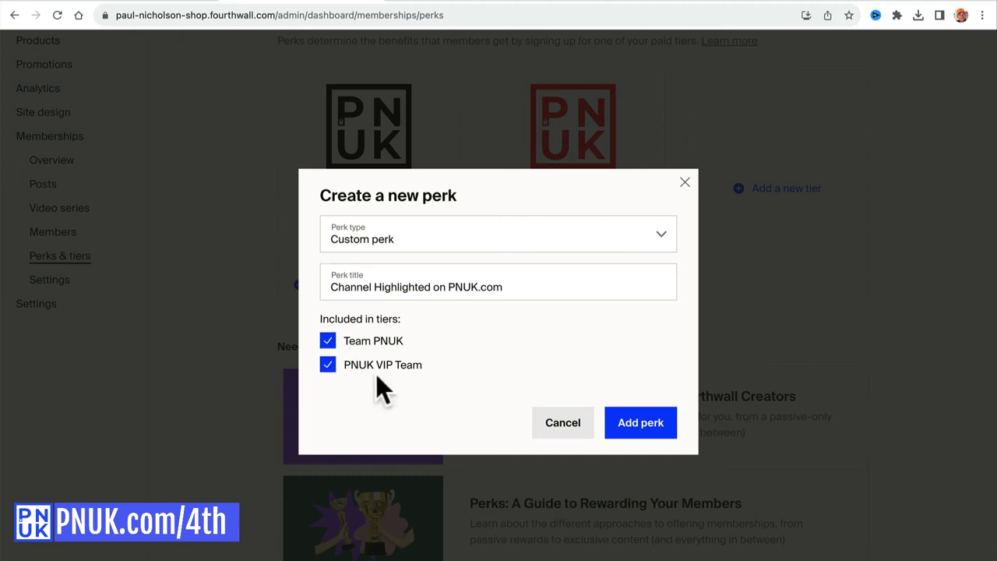
{"action": "left_click", "coordinate": [627, 427]}
Add an 'Unlock All Forum Categories' perk to both tiers.
{"action": "left_click", "coordinate": [332, 317]}
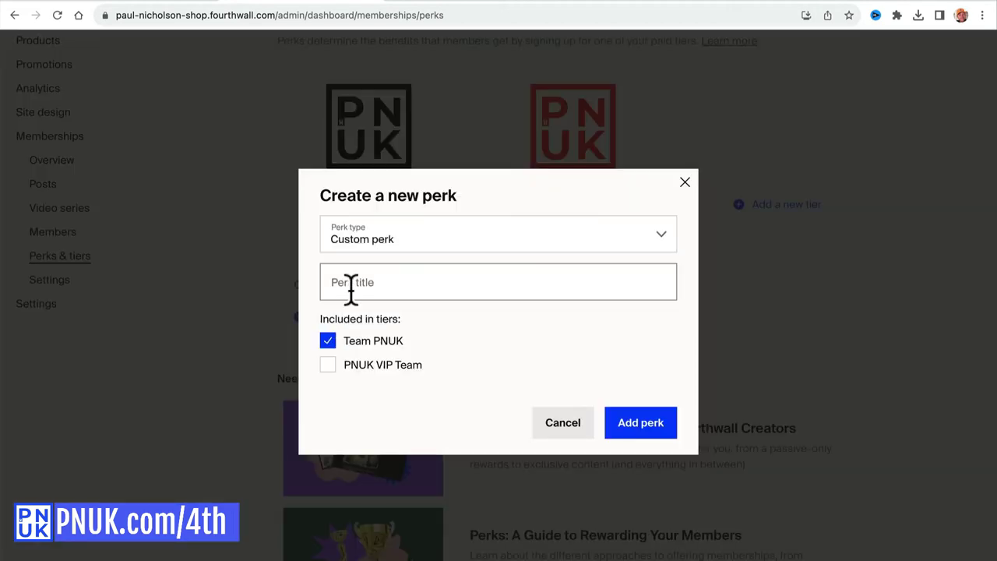
{"action": "left_click", "coordinate": [354, 282]}
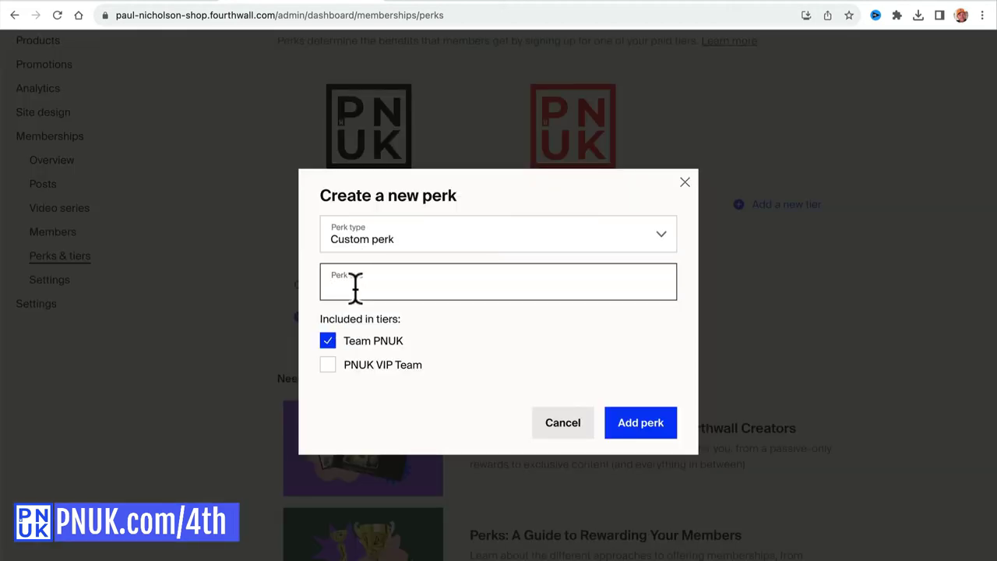
{"action": "type", "text": "Unlock "}
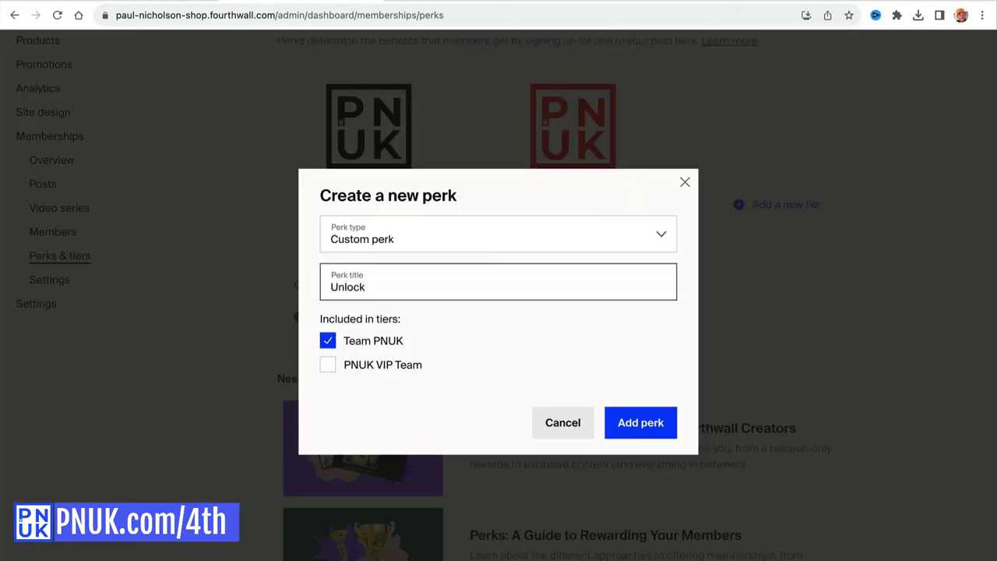
{"action": "type", "text": "Forum C"}
{"action": "type", "text": "atefo"}
{"action": "type", "text": "gories"}
{"action": "left_click", "coordinate": [366, 286]}
{"action": "type", "text": "All"}
{"action": "left_click", "coordinate": [335, 406]}
{"action": "left_click", "coordinate": [348, 370]}
{"action": "left_click", "coordinate": [634, 422]}
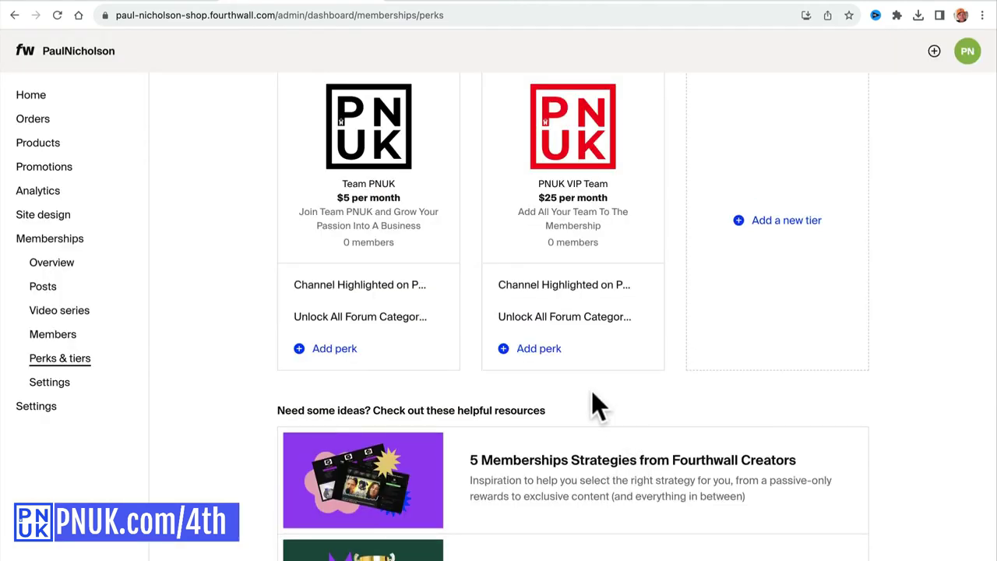
Add a 'Discord Membership Included' perk to both tiers.
{"action": "left_click", "coordinate": [335, 348]}
{"action": "left_click", "coordinate": [356, 284]}
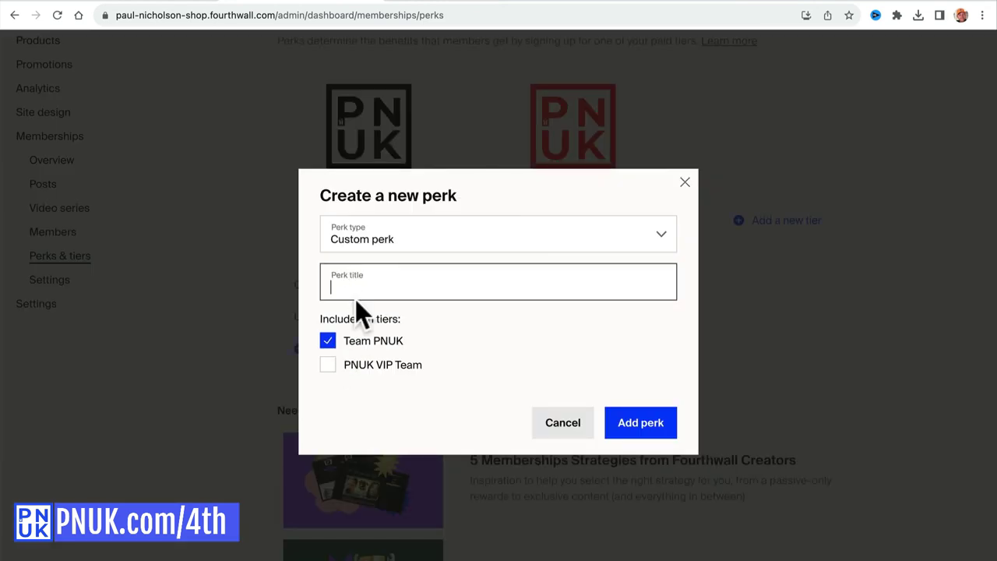
{"action": "type", "text": "Discourd Membership Included"}
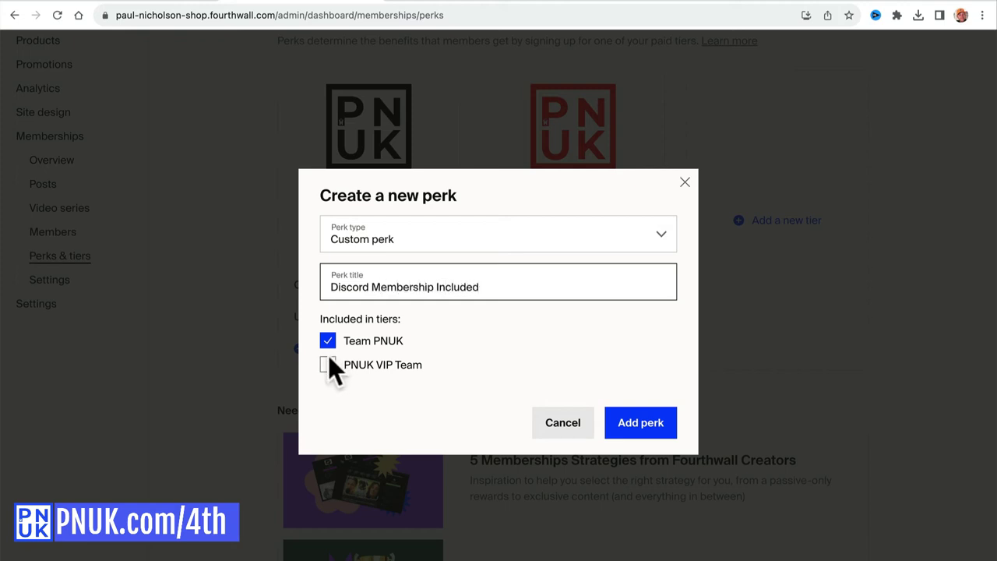
{"action": "left_click", "coordinate": [328, 366]}
{"action": "left_click", "coordinate": [623, 428]}
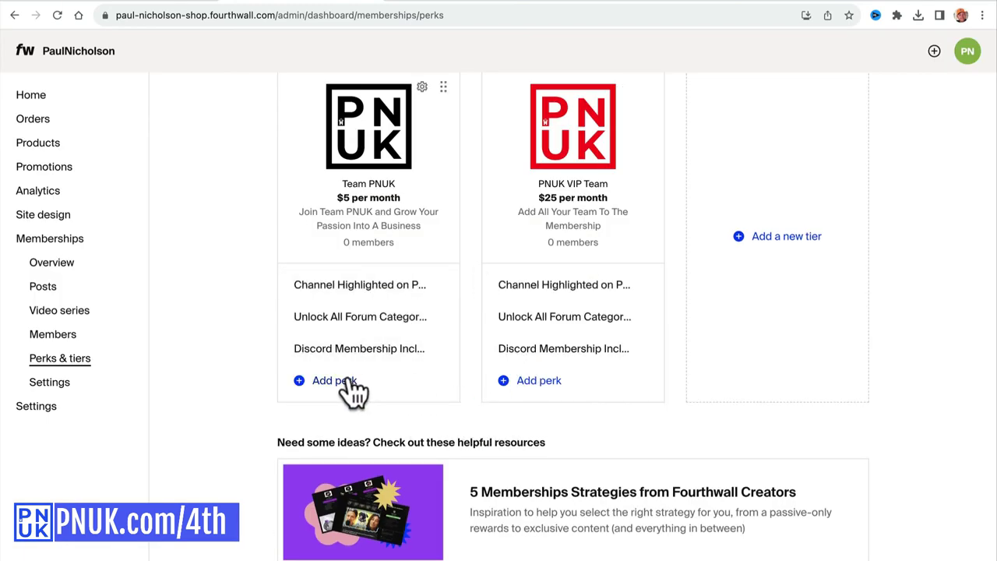
Add a '1 on 1 Calls With Paul' perk to PNUK VIP Team only.
{"action": "left_click", "coordinate": [341, 382]}
{"action": "left_click", "coordinate": [394, 283]}
{"action": "type", "text": "1 on 1 Calls With Paul"}
{"action": "left_click", "coordinate": [365, 341]}
{"action": "left_click", "coordinate": [378, 364]}
{"action": "left_click", "coordinate": [638, 434]}
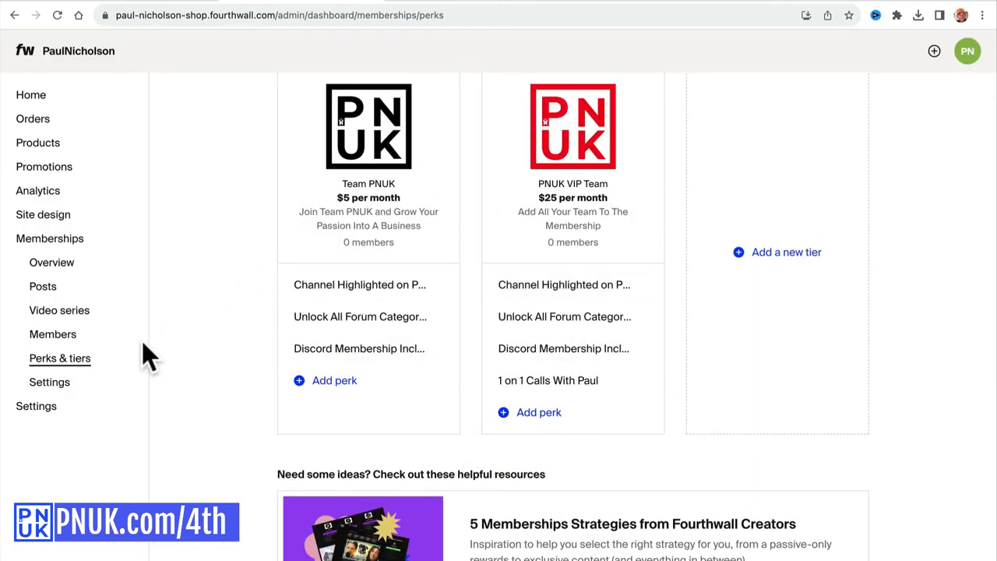
Set up one shared welcome message for all tiers titled 'Thanks For Joining Team PNUK'.
{"action": "left_click", "coordinate": [78, 239]}
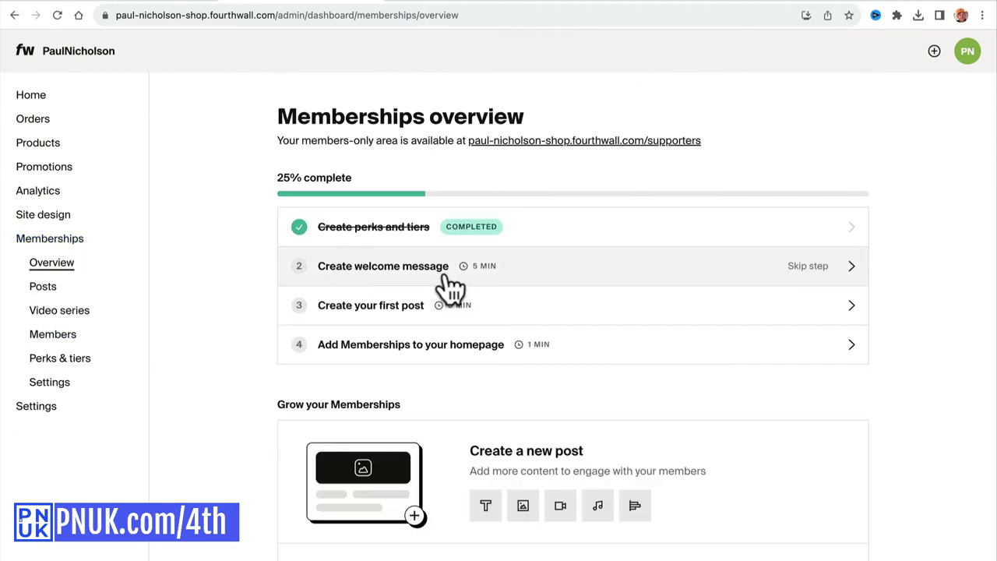
{"action": "left_click", "coordinate": [445, 277]}
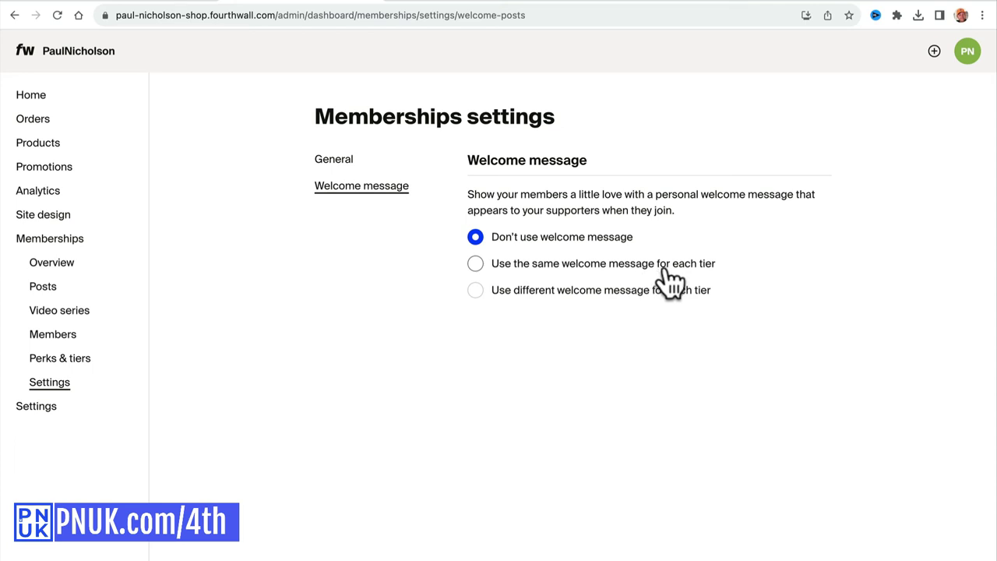
{"action": "left_click", "coordinate": [539, 264]}
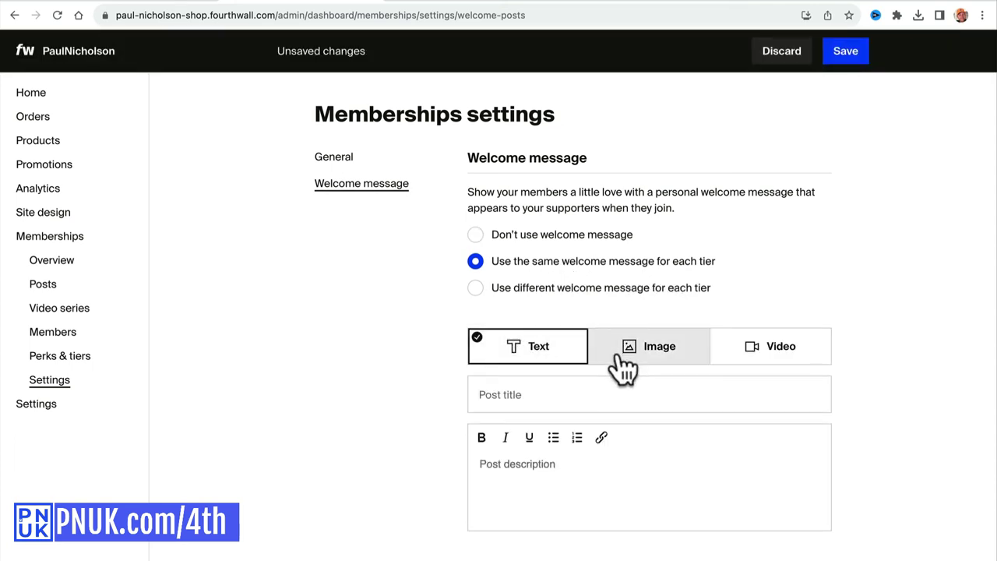
{"action": "left_click", "coordinate": [523, 403]}
{"action": "type", "text": "Thanks For Joinin"}
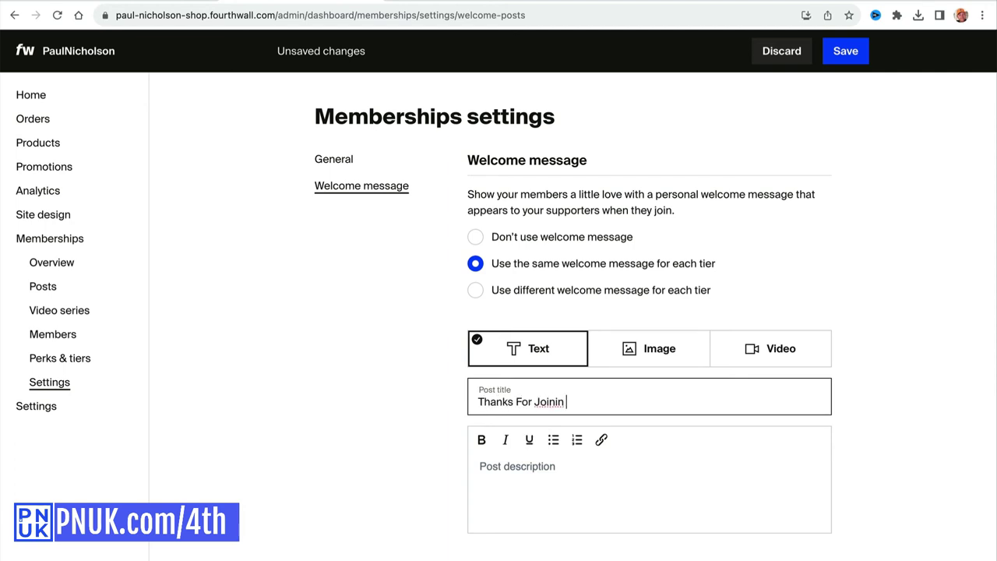
{"action": "type", "text": "g Team PNUK"}
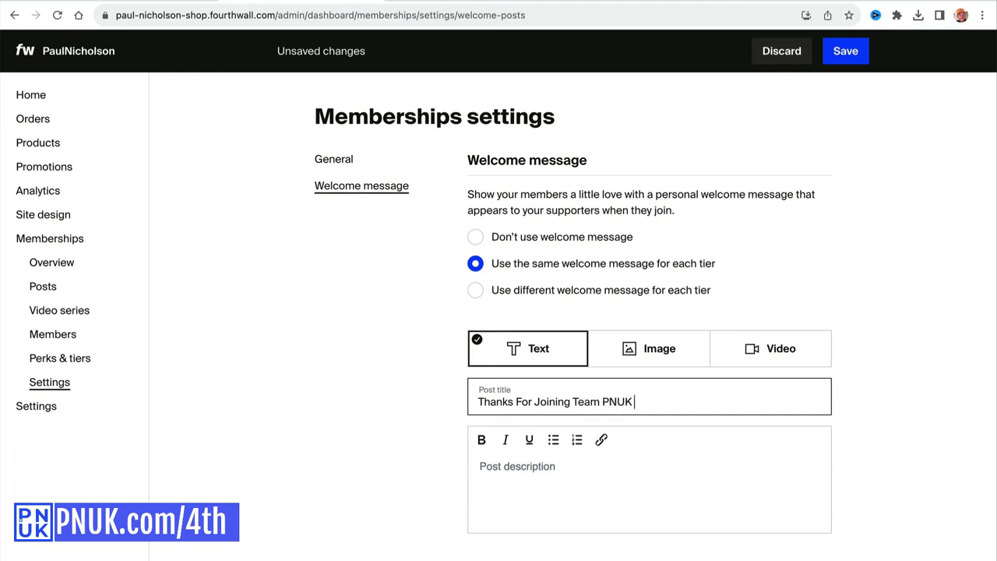
Add the description 'Thanks for joining let me know how I can help.' and save the message.
{"action": "left_click", "coordinate": [522, 483]}
{"action": "type", "text": "Thanks f"}
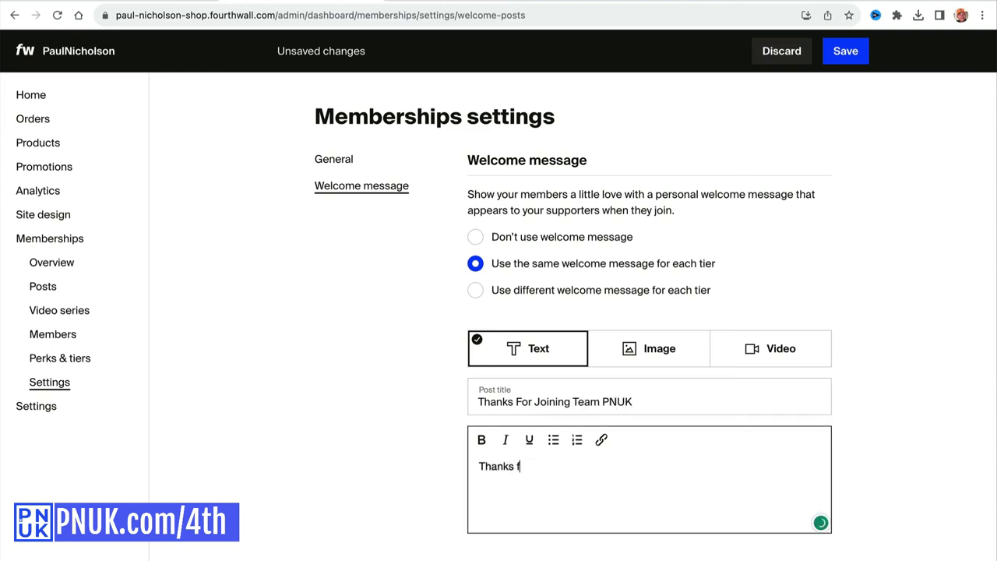
{"action": "type", "text": "or joining let me know how "}
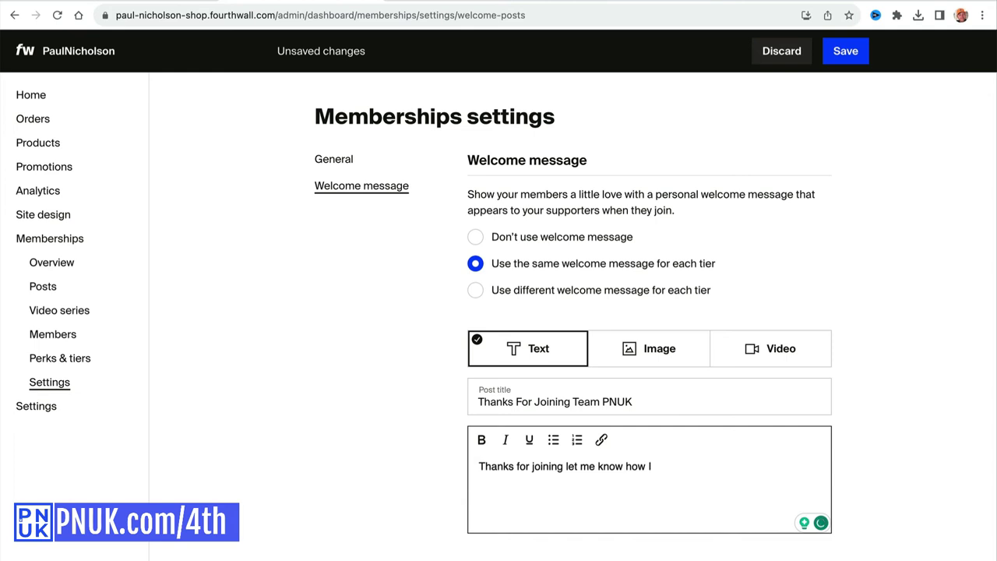
{"action": "type", "text": "I can help."}
{"action": "left_click", "coordinate": [839, 56]}
{"action": "left_click", "coordinate": [47, 261]}
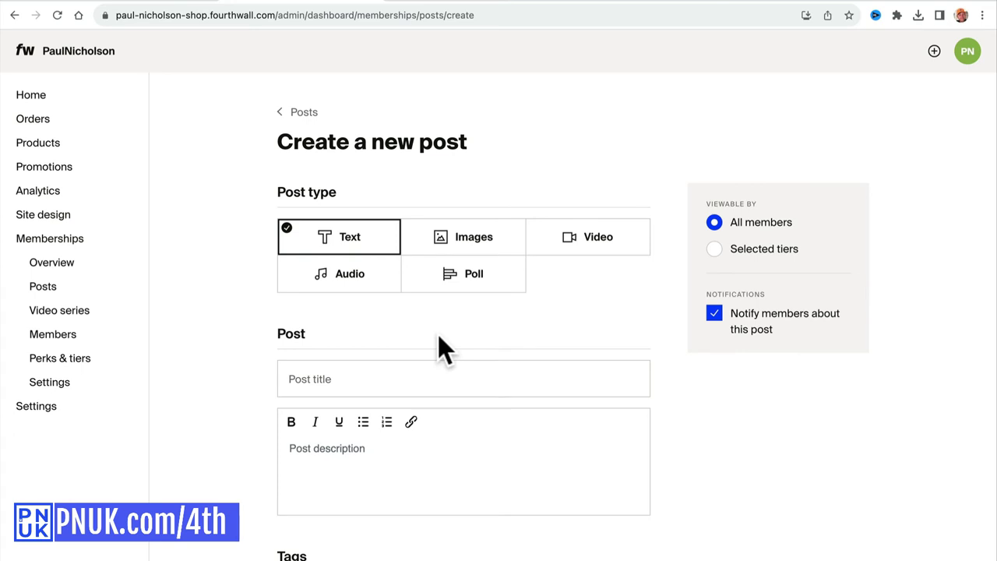
Title the new post 'Welcome To Team PNUK', leave the description empty, and choose the Video type.
{"action": "left_click", "coordinate": [345, 382]}
{"action": "scroll", "coordinate": [345, 384], "scroll_direction": "down", "scroll_amount": 2}
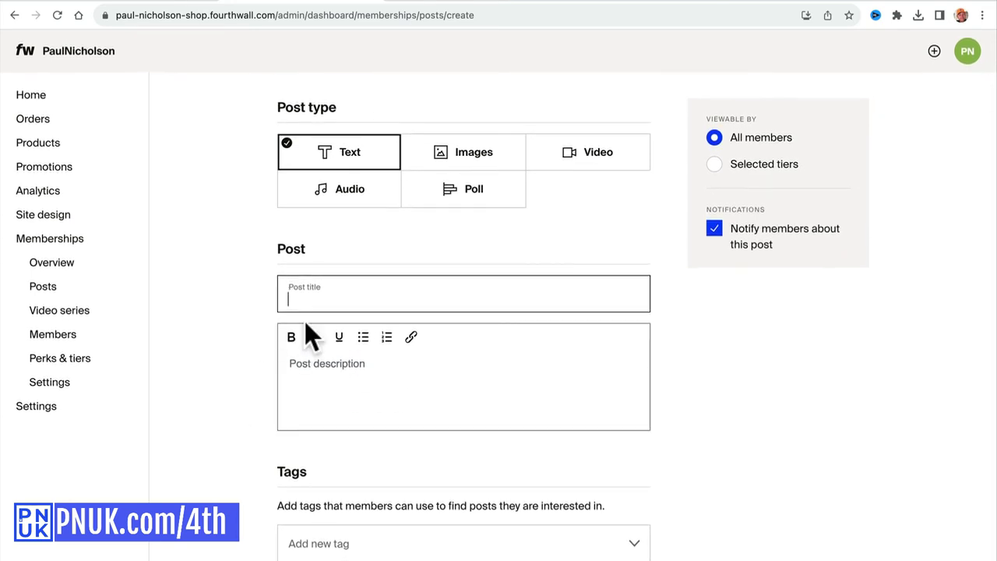
{"action": "type", "text": "Welcome To Team PNUK"}
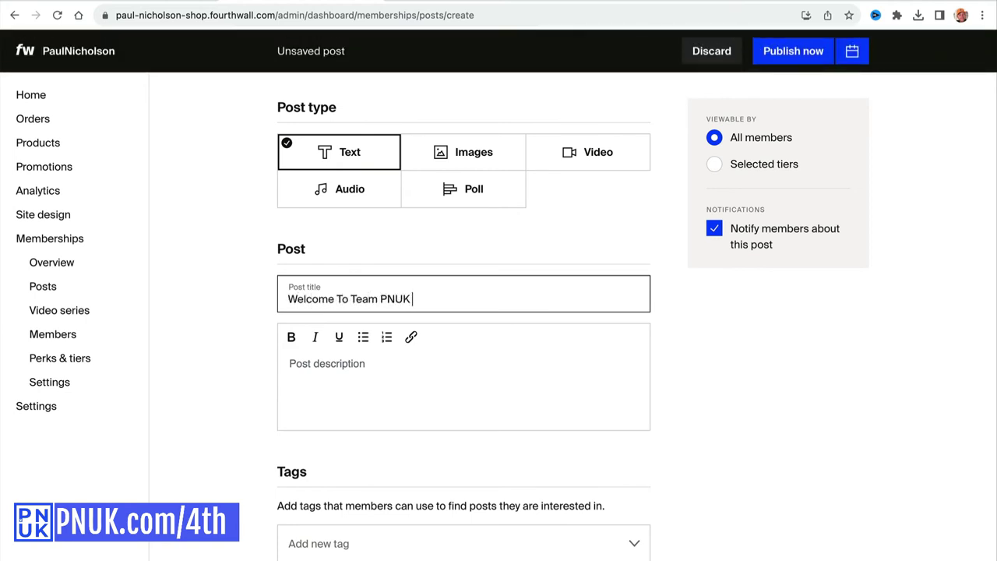
{"action": "left_click", "coordinate": [293, 368]}
{"action": "type", "text": "Here are the links to follow"}
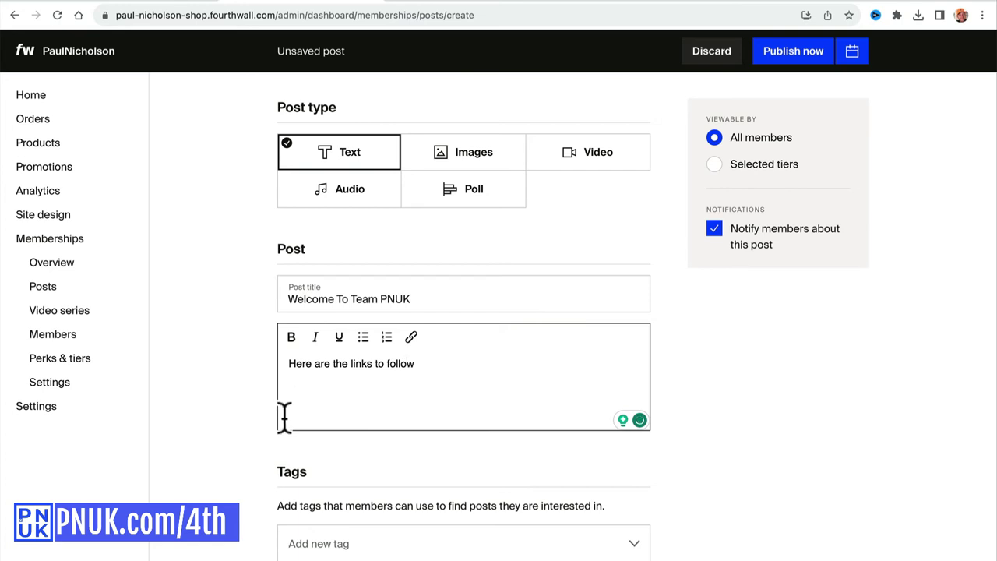
{"action": "triple_click", "coordinate": [319, 376]}
{"action": "key", "text": "BackSpace"}
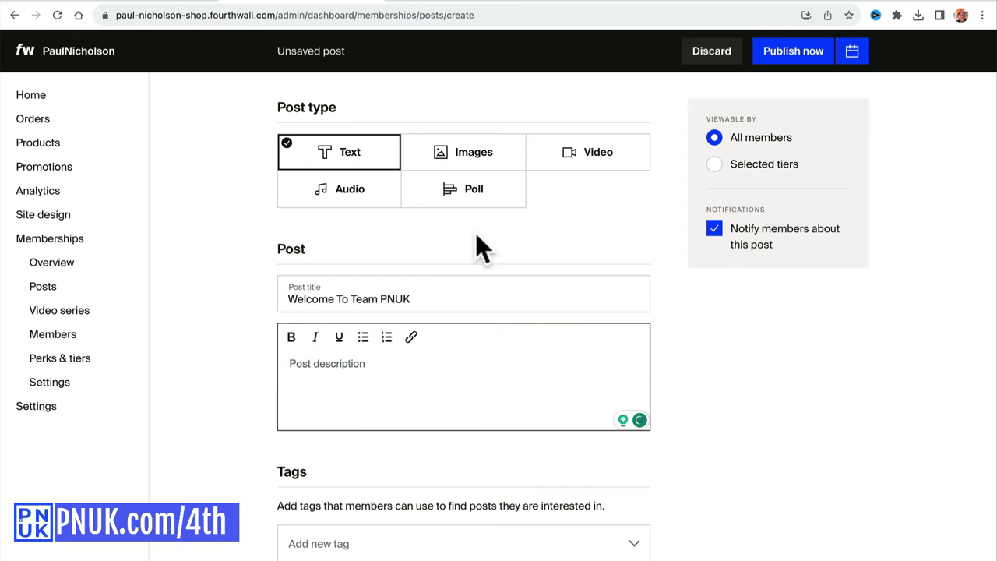
{"action": "left_click", "coordinate": [580, 154]}
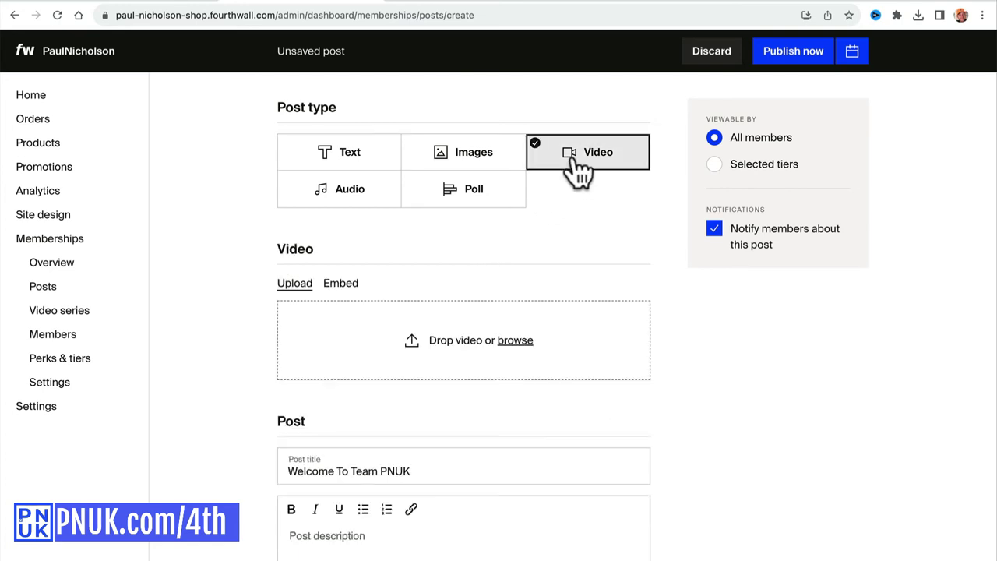
Set the video to Embed and load pnuk.com in the other browser tab.
{"action": "left_click", "coordinate": [340, 284]}
{"action": "left_click", "coordinate": [374, 4]}
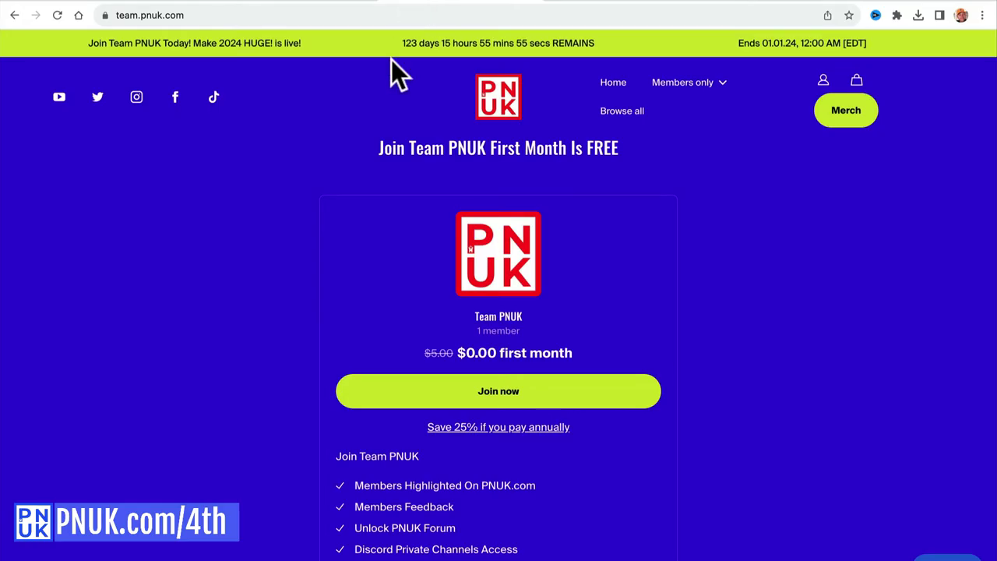
{"action": "left_click", "coordinate": [374, 15]}
{"action": "type", "text": "pnuk.com"}
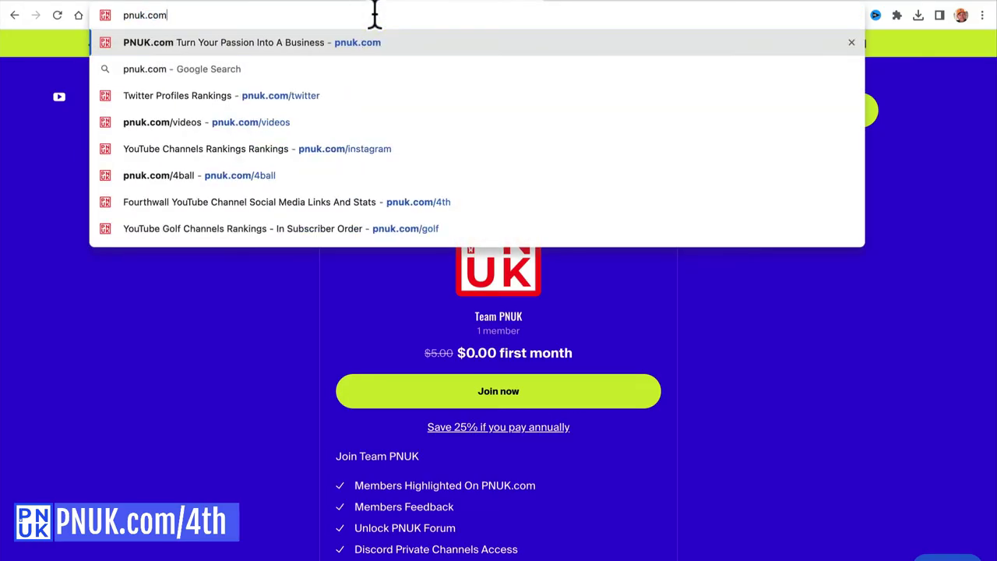
{"action": "key", "text": "Return"}
Search pnuk.com for fourthwall and copy the Fourthwall Is A Game Changer video's URL.
{"action": "left_click", "coordinate": [143, 132]}
{"action": "type", "text": "pnuk"}
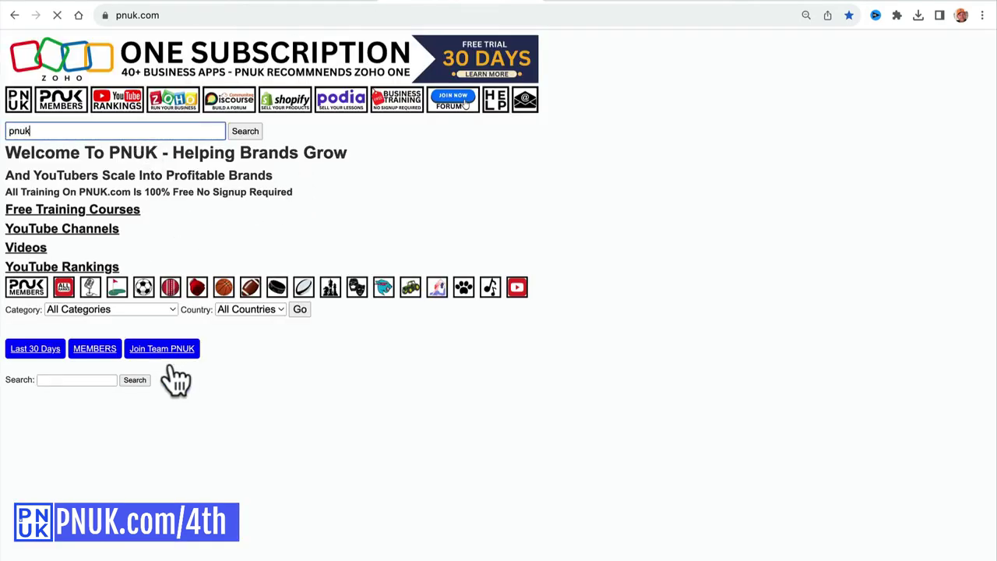
{"action": "scroll", "coordinate": [197, 402], "scroll_direction": "down", "scroll_amount": 5}
{"action": "scroll", "coordinate": [671, 380], "scroll_direction": "down", "scroll_amount": 10}
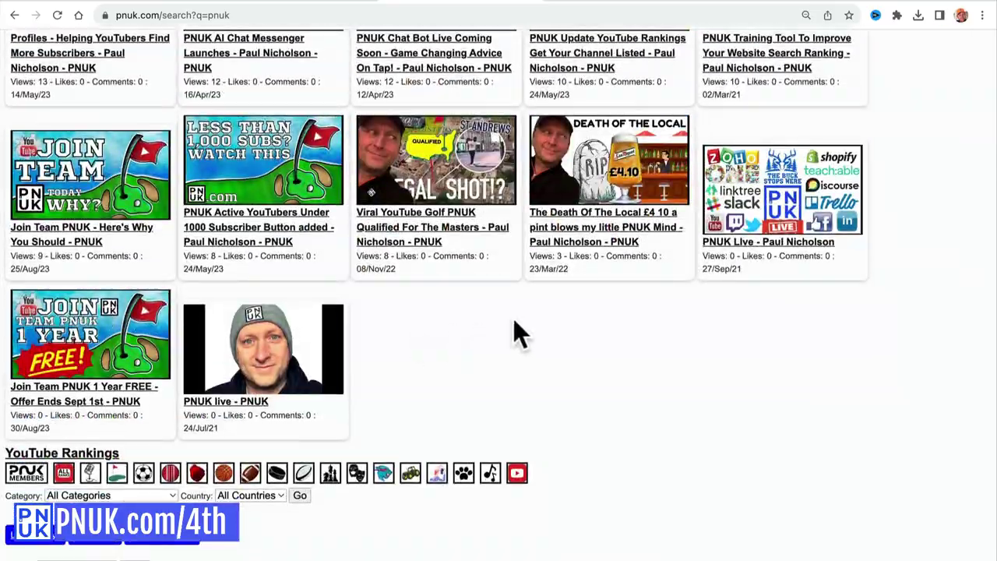
{"action": "scroll", "coordinate": [514, 319], "scroll_direction": "up", "scroll_amount": 15}
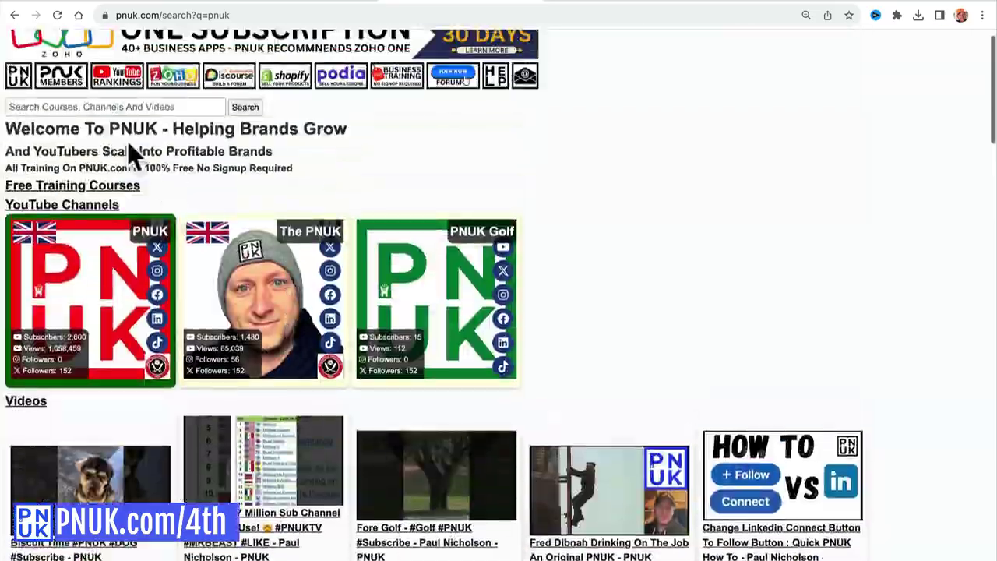
{"action": "scroll", "coordinate": [133, 156], "scroll_direction": "up", "scroll_amount": 1}
{"action": "left_click", "coordinate": [125, 131]}
{"action": "type", "text": "fourthwall"}
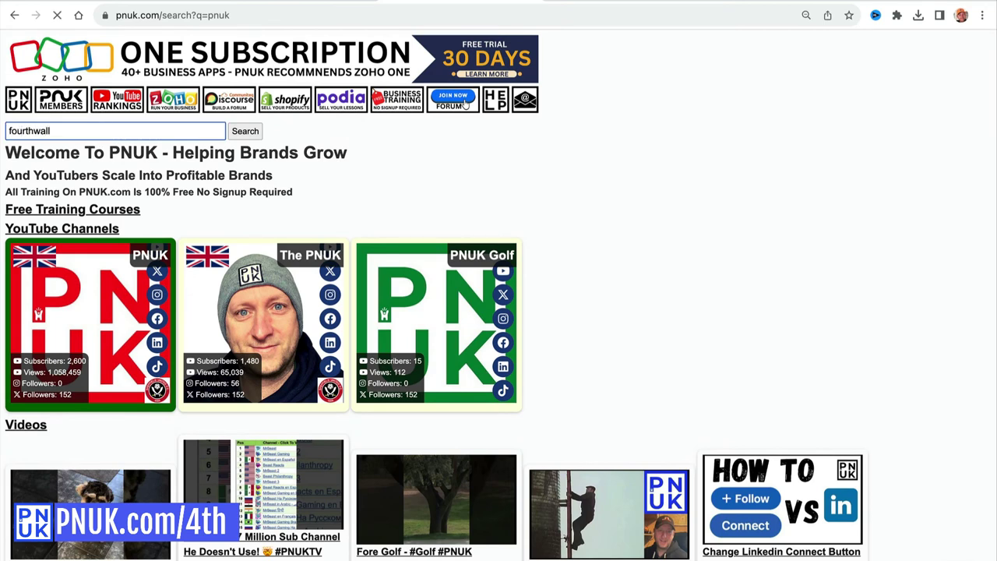
{"action": "scroll", "coordinate": [145, 285], "scroll_direction": "down", "scroll_amount": 4}
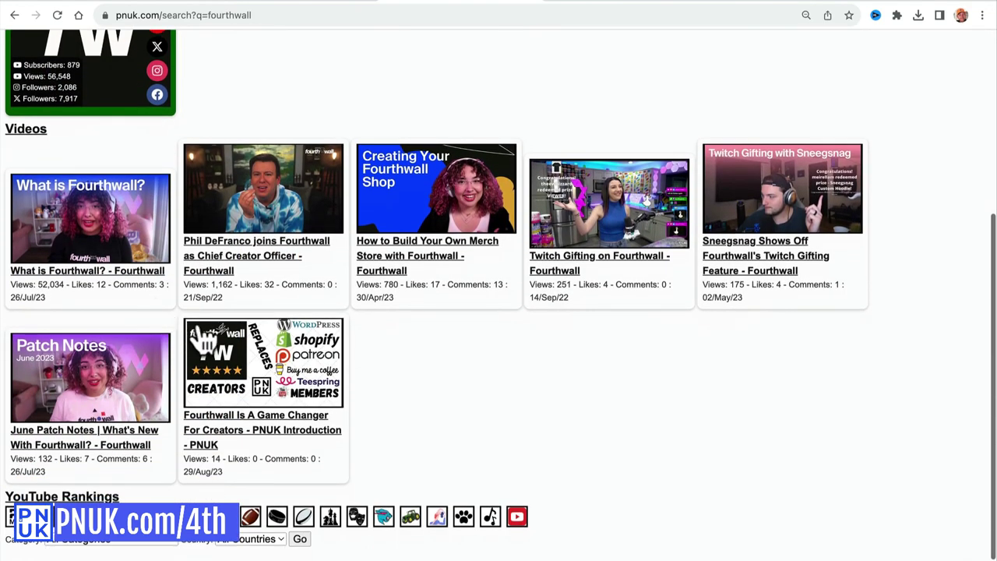
{"action": "left_click", "coordinate": [212, 343]}
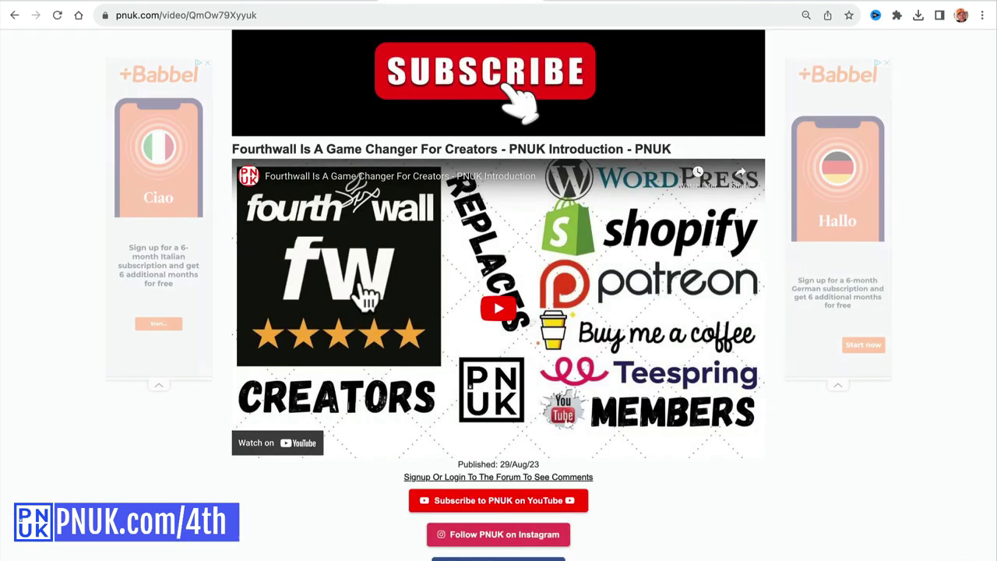
{"action": "left_click", "coordinate": [367, 296]}
{"action": "right_click", "coordinate": [330, 335]}
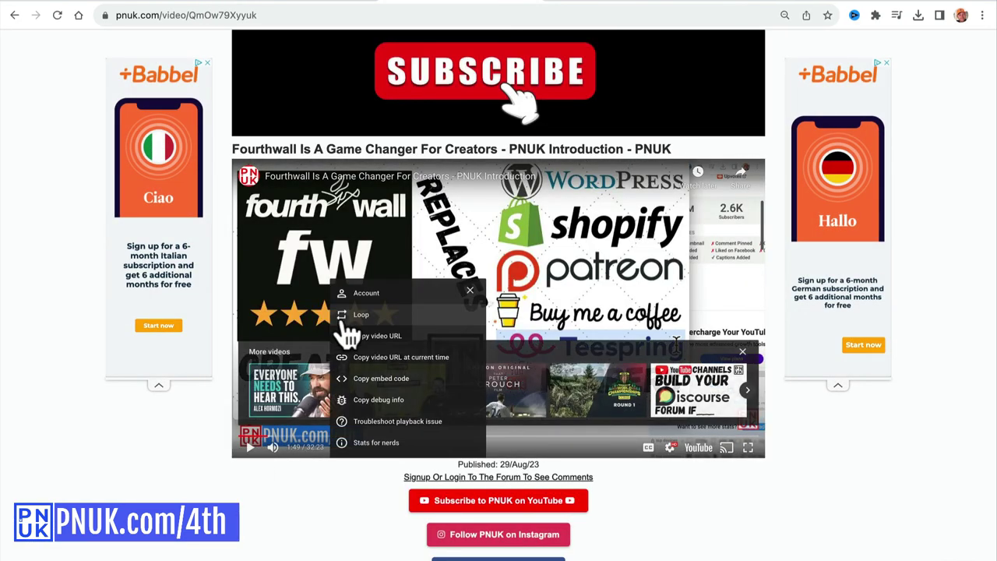
{"action": "left_click", "coordinate": [356, 336]}
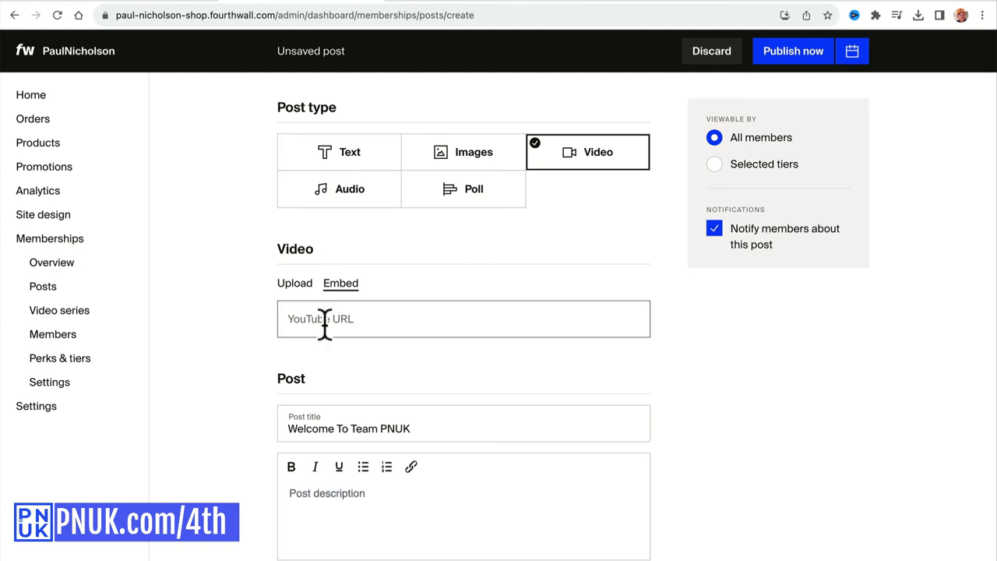
Paste the YouTube link and retitle the post 'Maybe Think About Fourthwall For Your Membership Site'.
{"action": "left_click", "coordinate": [330, 318]}
{"action": "key", "text": "ctrl+v"}
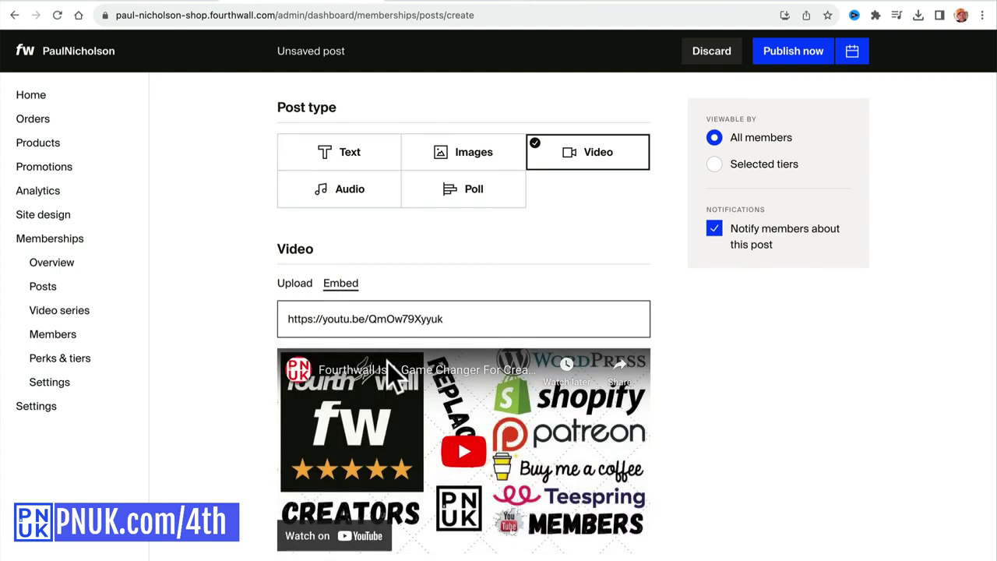
{"action": "scroll", "coordinate": [382, 374], "scroll_direction": "down", "scroll_amount": 3}
{"action": "left_click", "coordinate": [340, 414]}
{"action": "key", "text": "ctrl+a"}
{"action": "type", "text": "Maybe"}
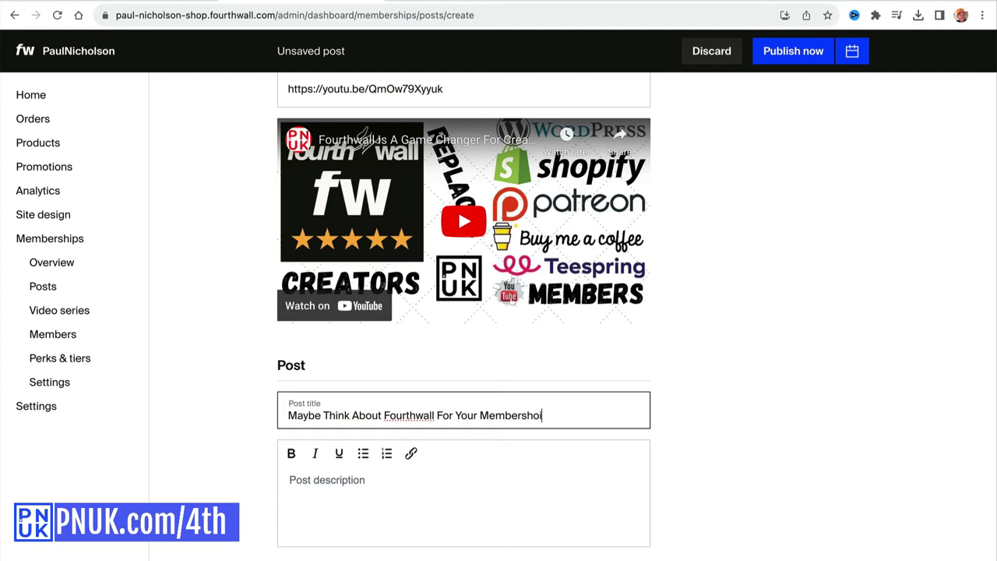
{"action": "type", "text": "e"}
{"action": "key", "text": "Tab"}
Write a short post description and publish the post to all members.
{"action": "type", "text": "This"}
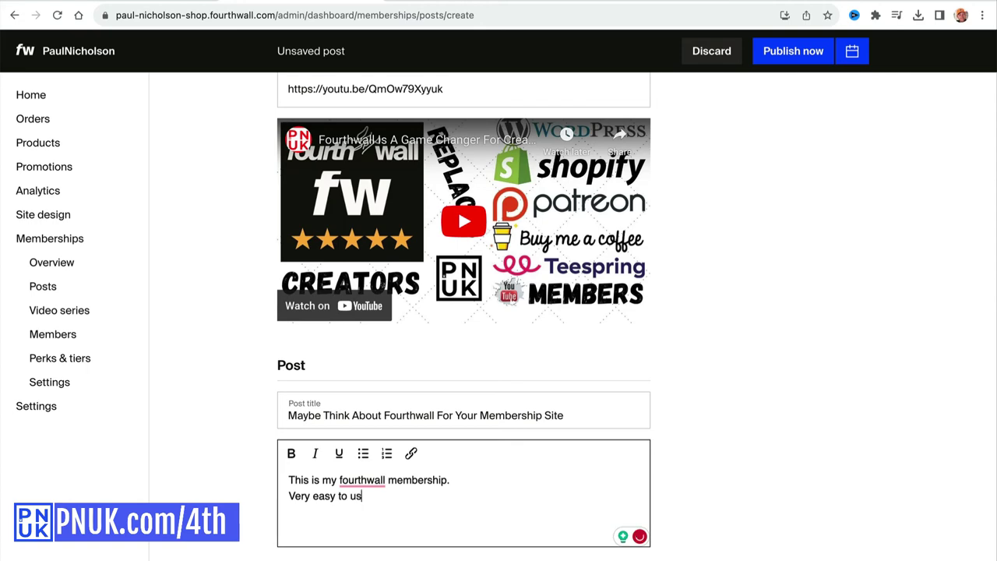
{"action": "scroll", "coordinate": [349, 514], "scroll_direction": "down", "scroll_amount": 2}
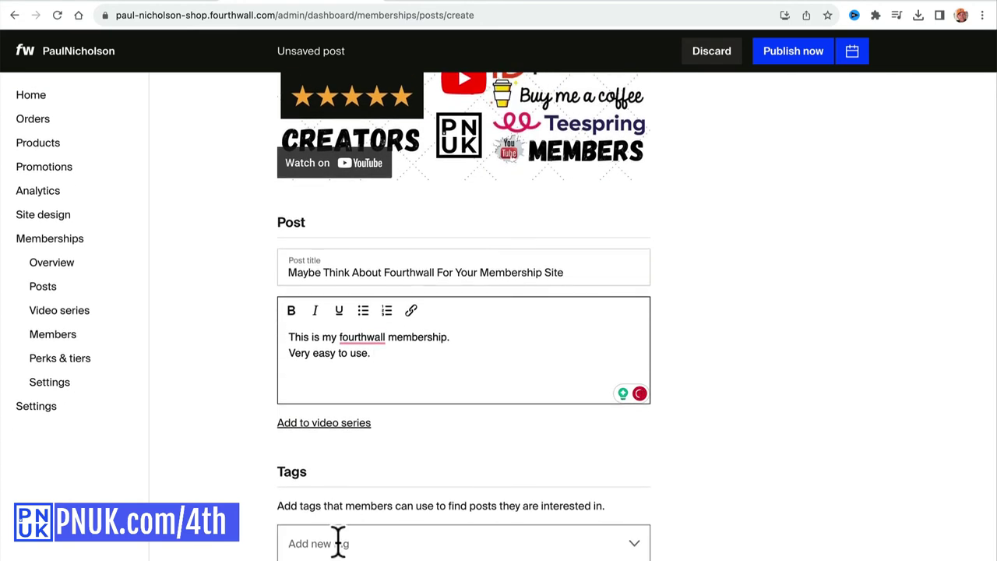
{"action": "scroll", "coordinate": [581, 257], "scroll_direction": "up", "scroll_amount": 6}
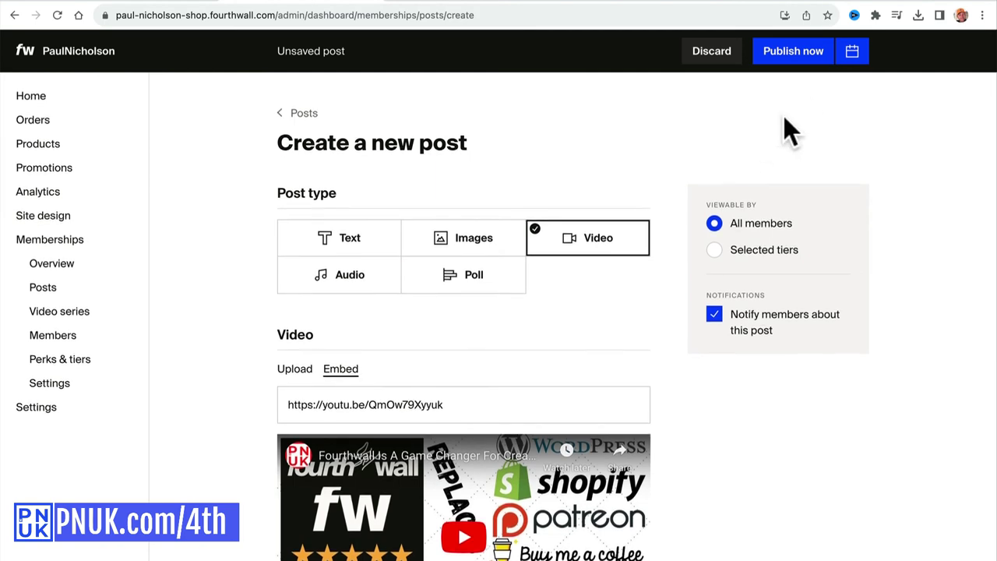
{"action": "left_click", "coordinate": [790, 54]}
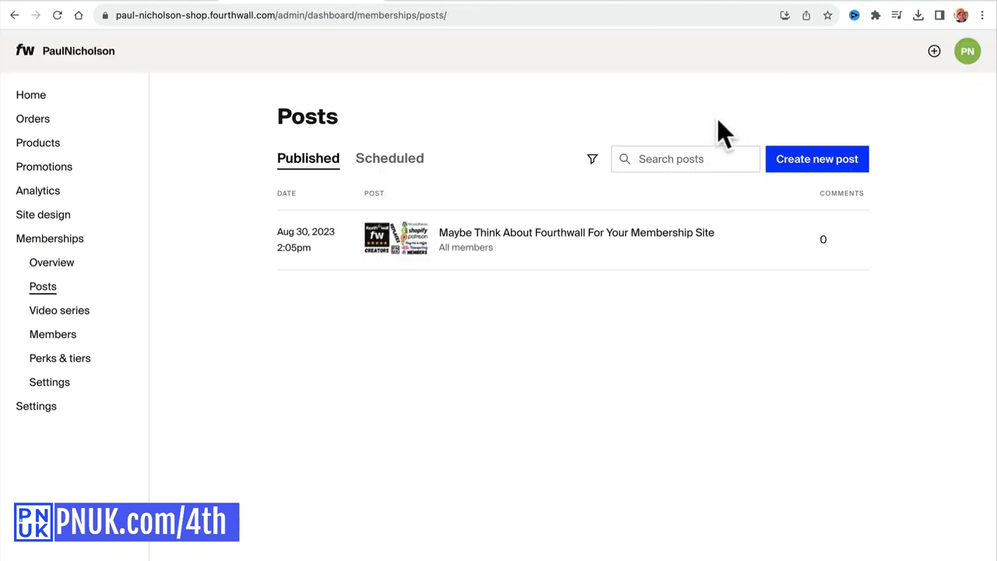
Open the published post, view it and its comment box on the live supporters page, then return to admin.
{"action": "left_click", "coordinate": [597, 234]}
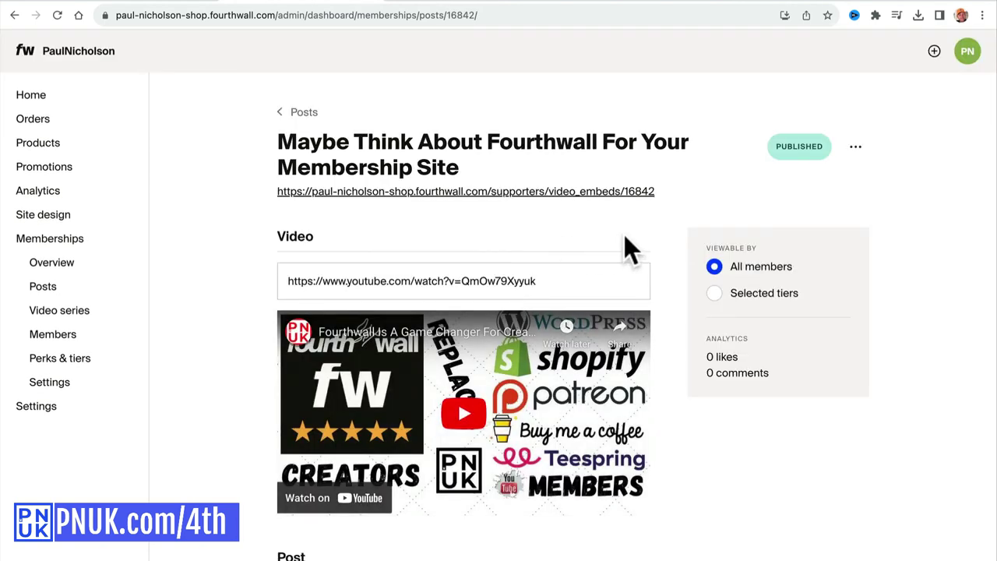
{"action": "left_click", "coordinate": [591, 196]}
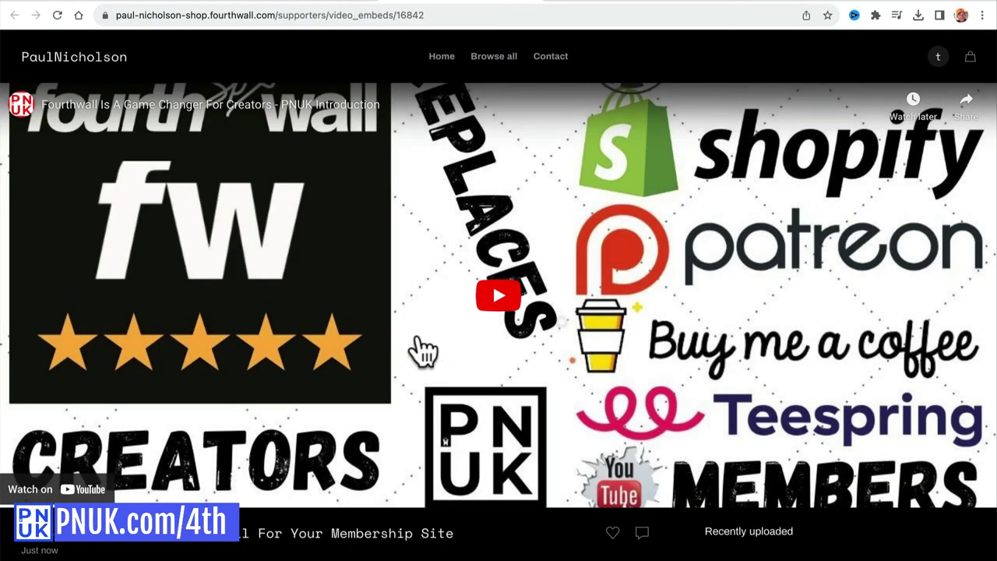
{"action": "scroll", "coordinate": [423, 352], "scroll_direction": "down", "scroll_amount": 3}
{"action": "left_click", "coordinate": [134, 483]}
{"action": "scroll", "coordinate": [257, 312], "scroll_direction": "up", "scroll_amount": 3}
{"action": "scroll", "coordinate": [274, 490], "scroll_direction": "down", "scroll_amount": 3}
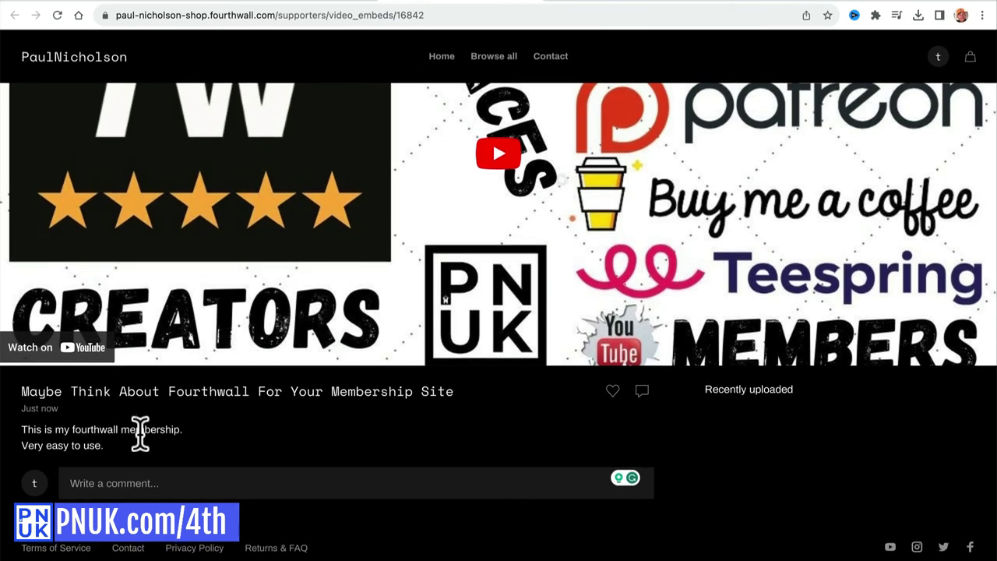
{"action": "left_click", "coordinate": [326, 3]}
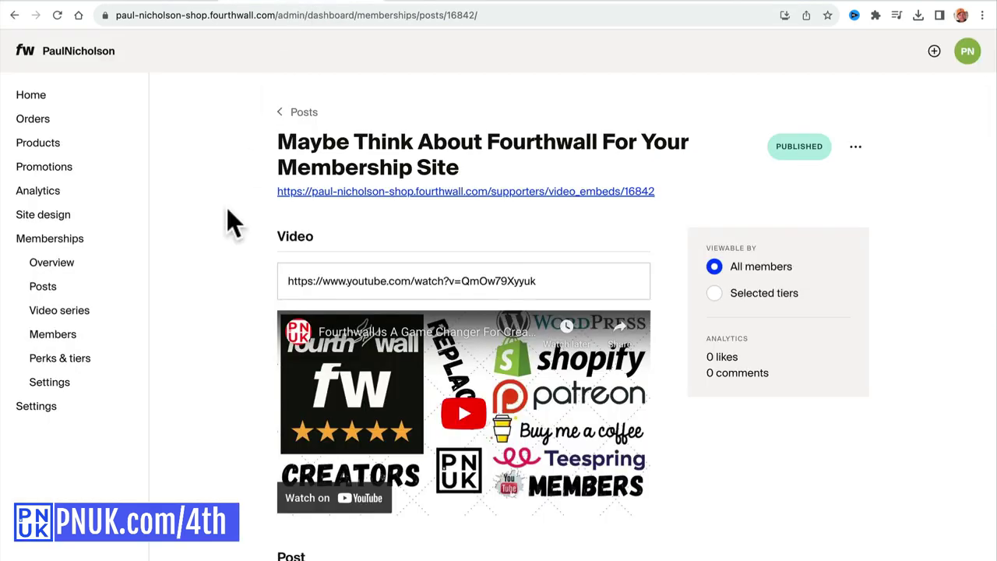
Add Memberships to the shop's menu and homepage from the memberships overview.
{"action": "left_click", "coordinate": [75, 242]}
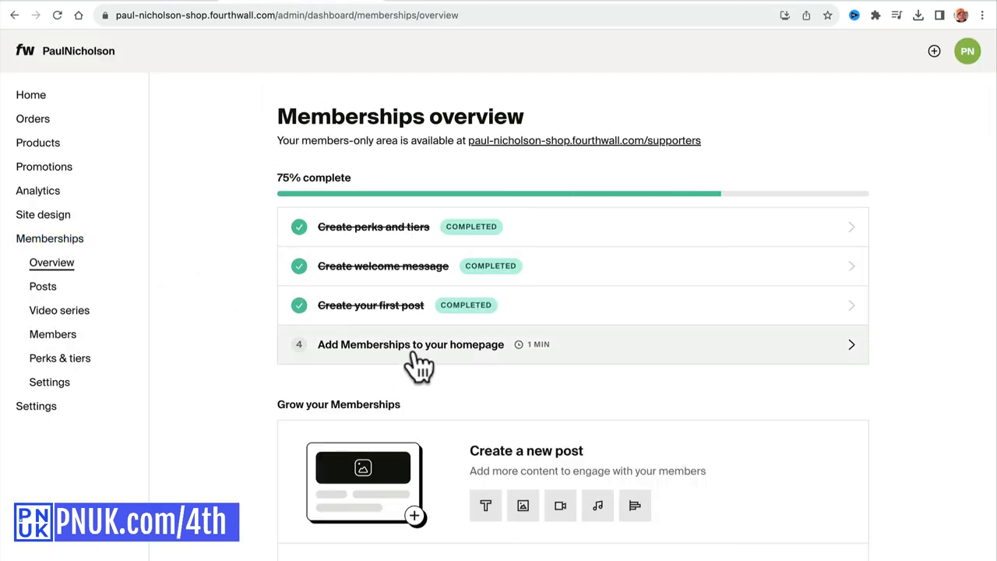
{"action": "left_click", "coordinate": [451, 352]}
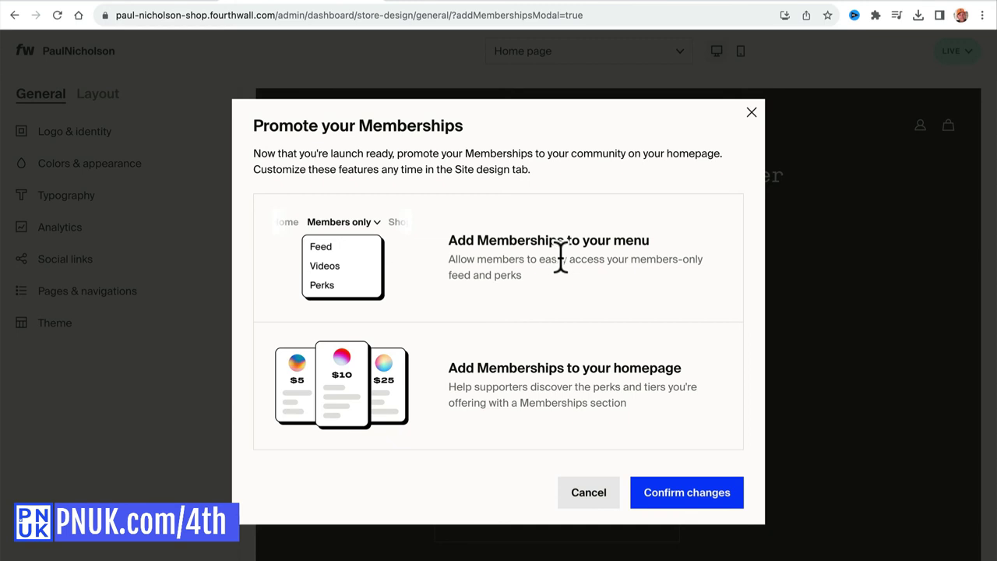
{"action": "left_click", "coordinate": [683, 498]}
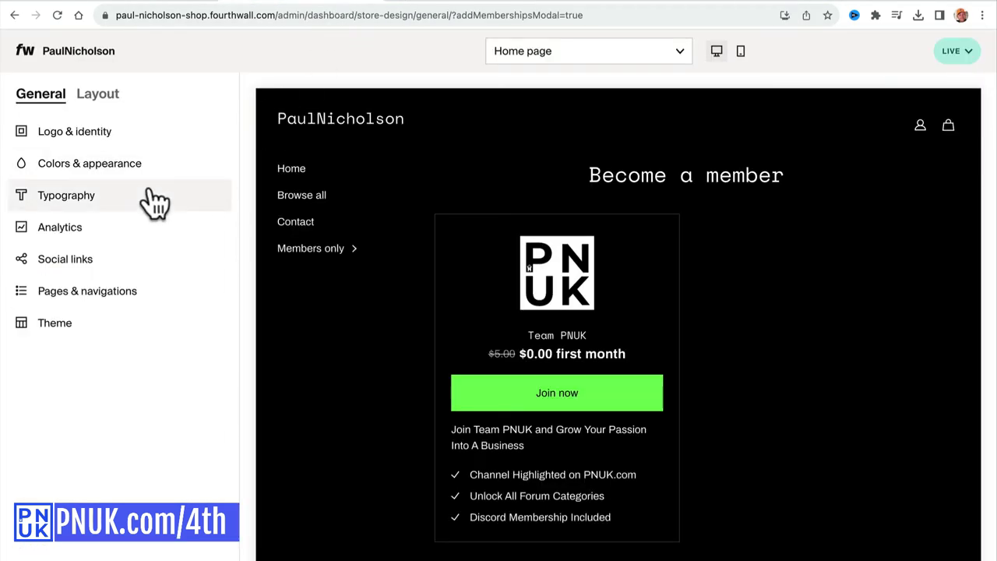
Preview the members-only Videos, Feed and Perks pages, then open the welcome post.
{"action": "mouse_move", "coordinate": [327, 251]}
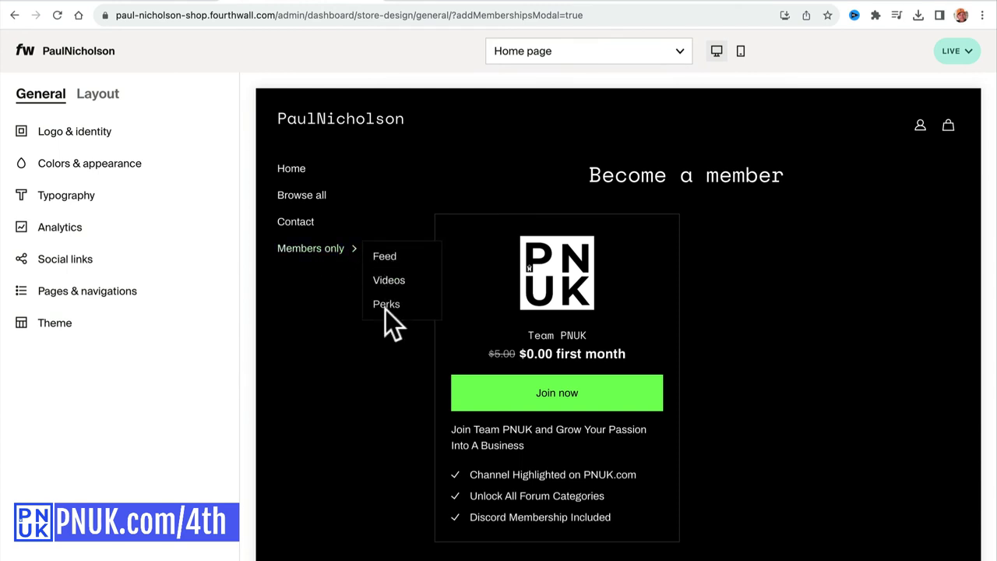
{"action": "left_click", "coordinate": [386, 282]}
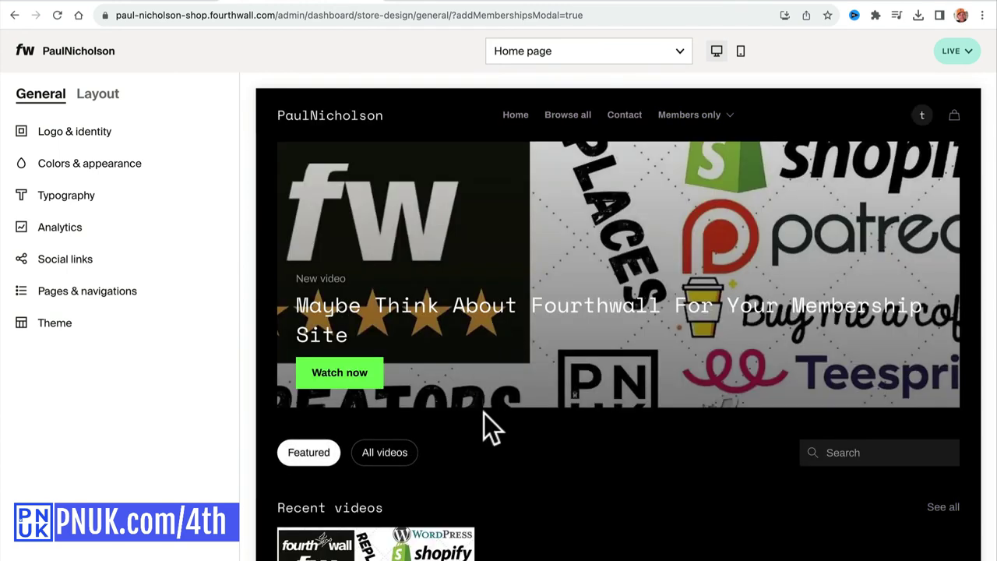
{"action": "mouse_move", "coordinate": [678, 123]}
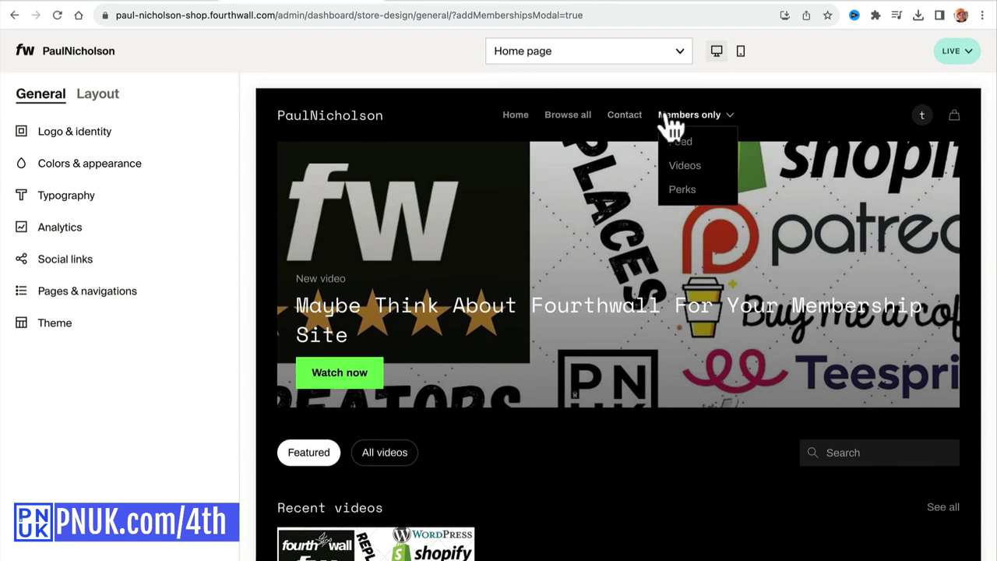
{"action": "left_click", "coordinate": [674, 141]}
{"action": "scroll", "coordinate": [510, 312], "scroll_direction": "down", "scroll_amount": 3}
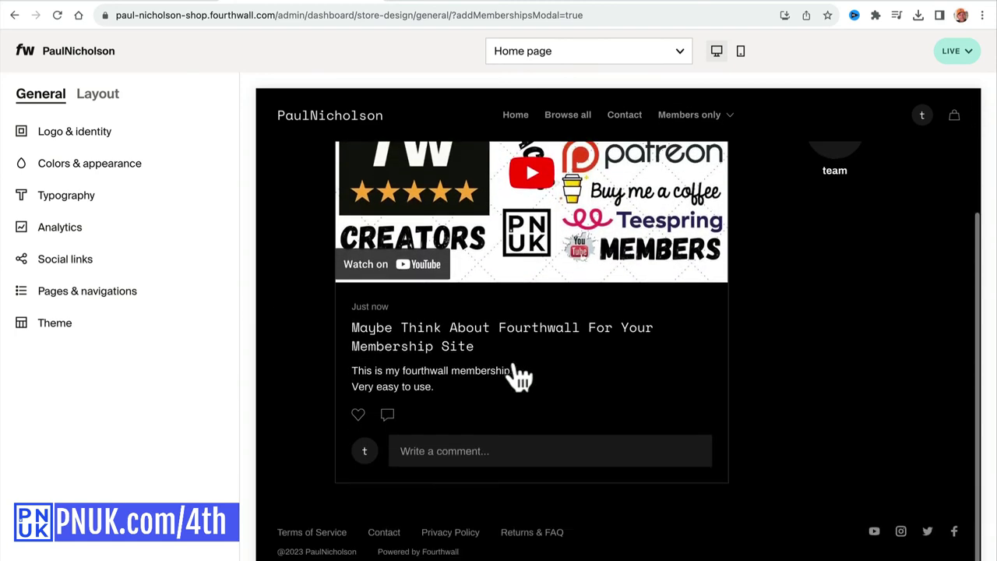
{"action": "scroll", "coordinate": [506, 380], "scroll_direction": "up", "scroll_amount": 5}
{"action": "mouse_move", "coordinate": [672, 129]}
{"action": "left_click", "coordinate": [673, 188]}
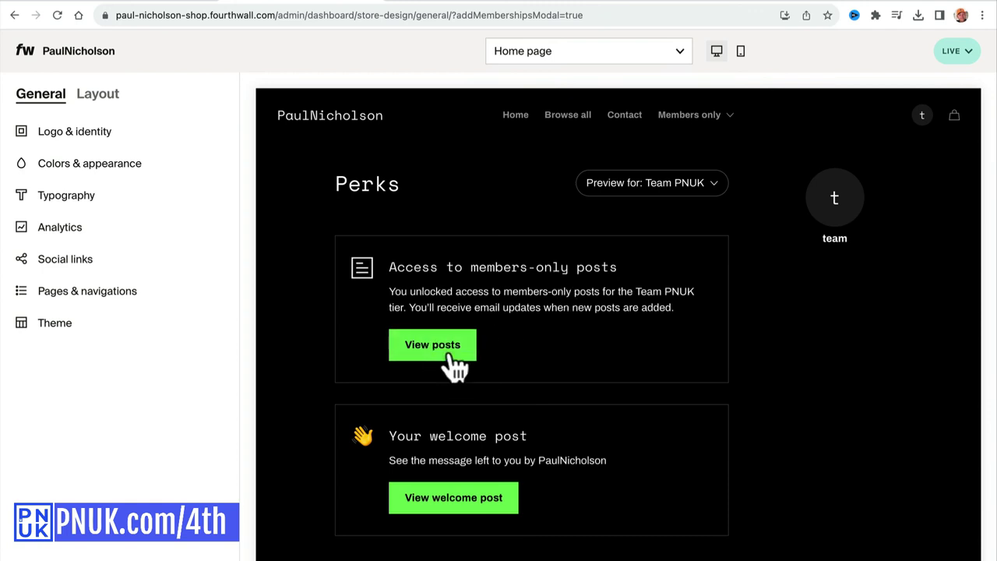
{"action": "left_click", "coordinate": [421, 505]}
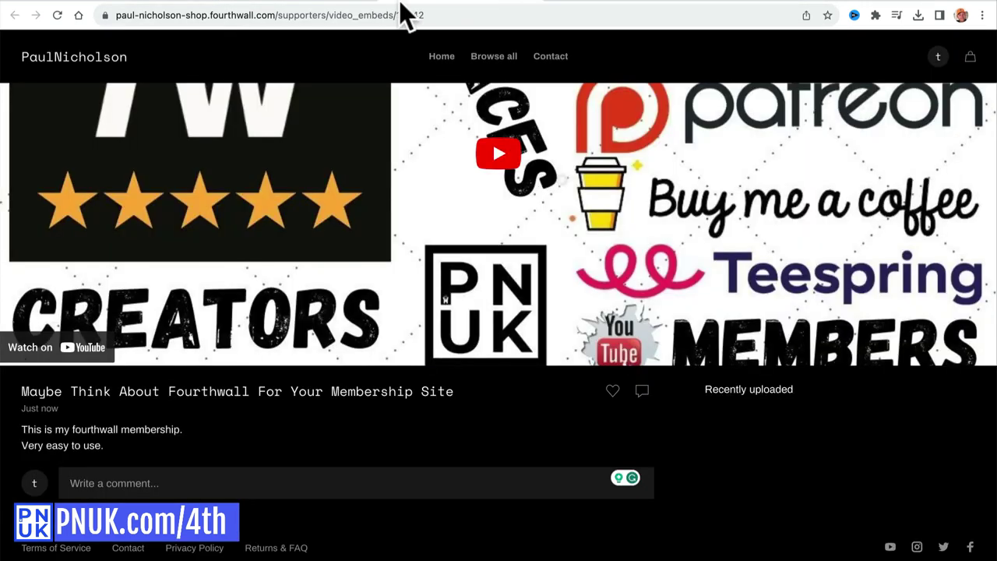
Browse the members-only Videos, Perks and Feed pages, then play and pause the recent Fourthwall video.
{"action": "left_click", "coordinate": [40, 62]}
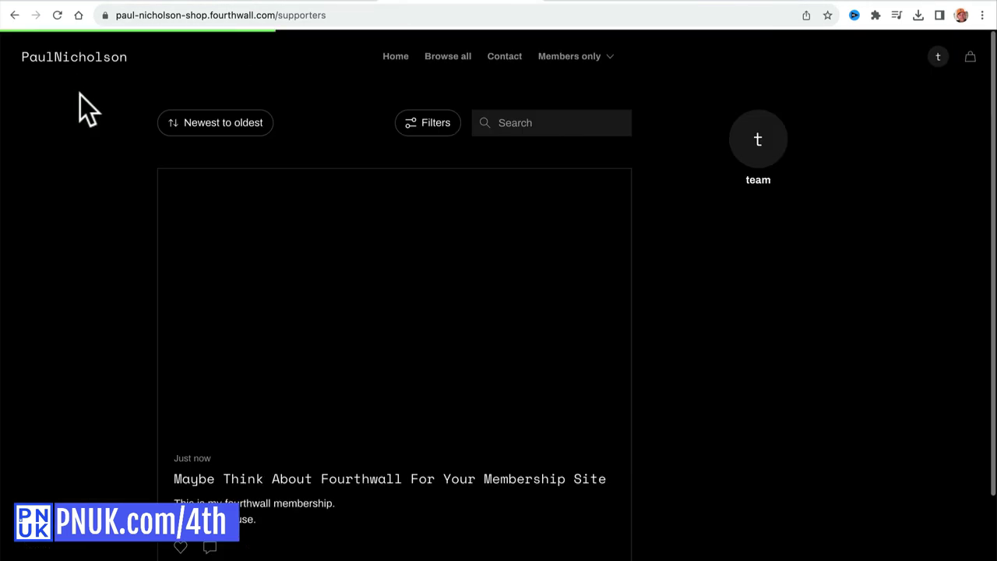
{"action": "mouse_move", "coordinate": [598, 57]}
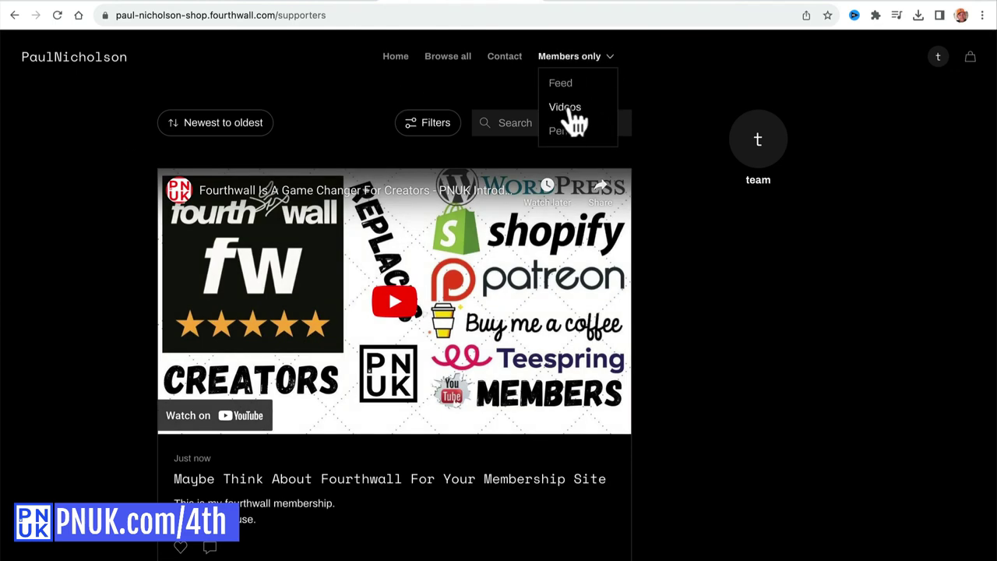
{"action": "left_click", "coordinate": [566, 107]}
{"action": "mouse_move", "coordinate": [570, 104]}
{"action": "left_click", "coordinate": [563, 131]}
{"action": "left_click", "coordinate": [567, 60]}
{"action": "left_click", "coordinate": [565, 109]}
{"action": "left_click", "coordinate": [208, 489]}
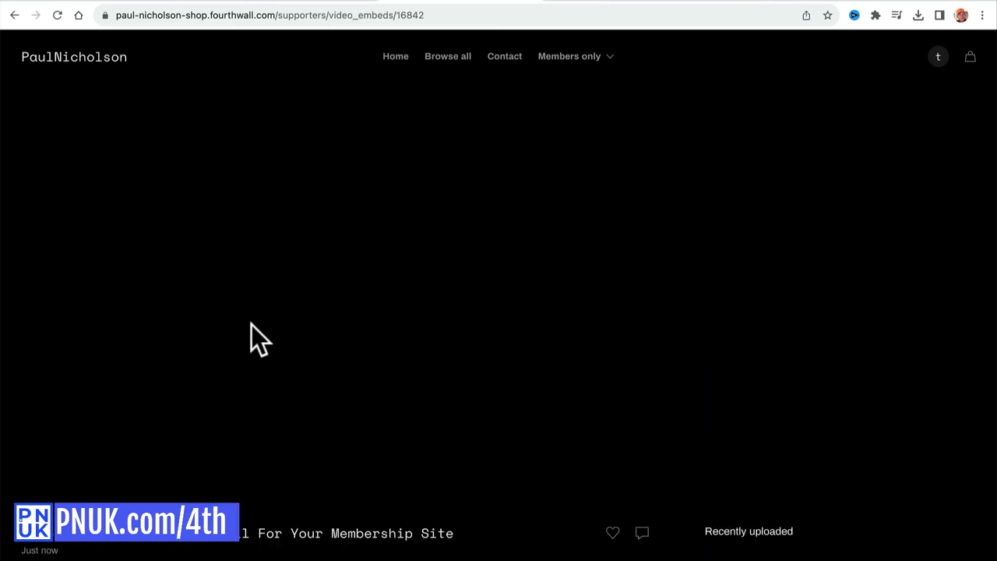
{"action": "left_click", "coordinate": [491, 289]}
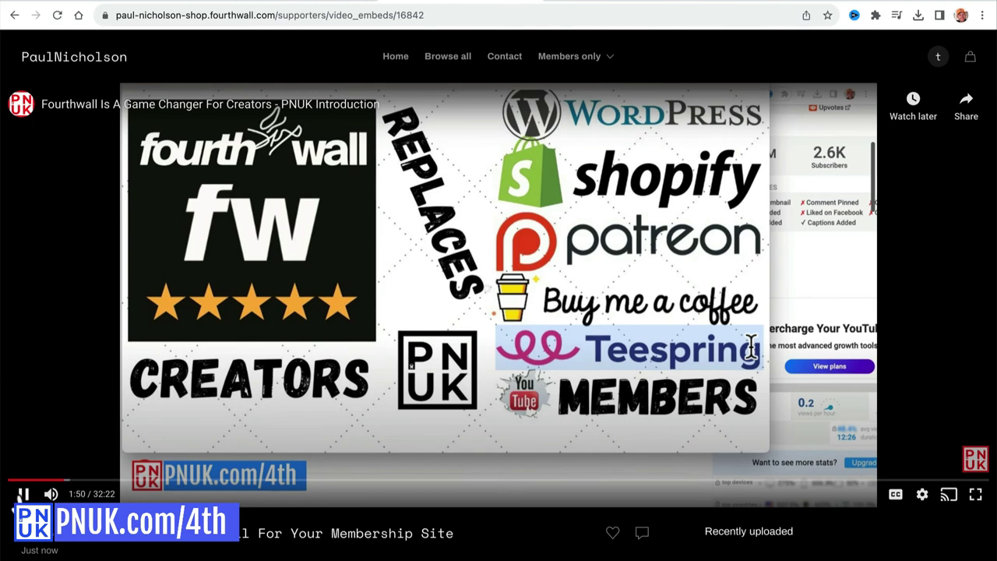
{"action": "left_click", "coordinate": [23, 494]}
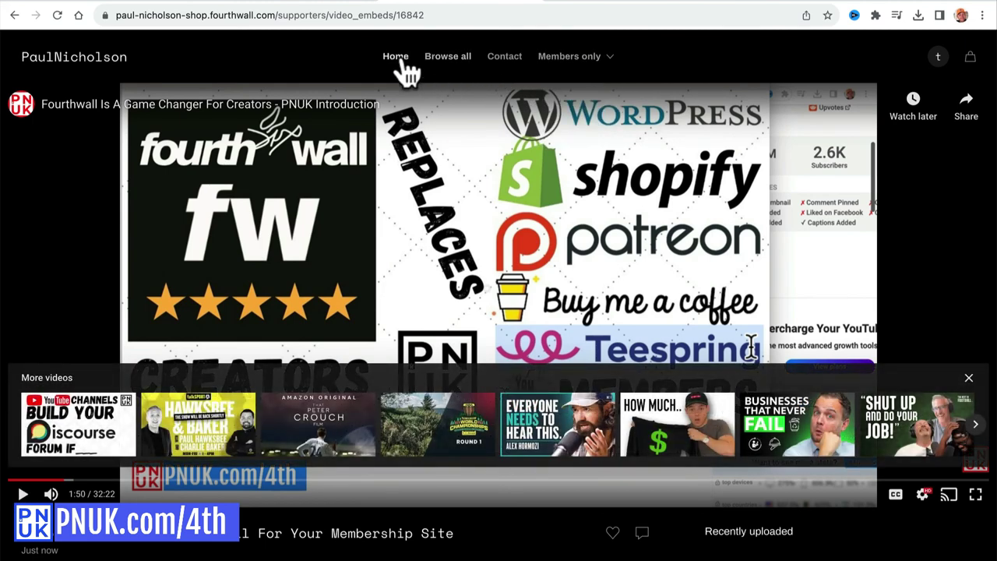
Browse both membership tier cards on the shop home page and start joining PNUK VIP Team.
{"action": "left_click", "coordinate": [399, 60]}
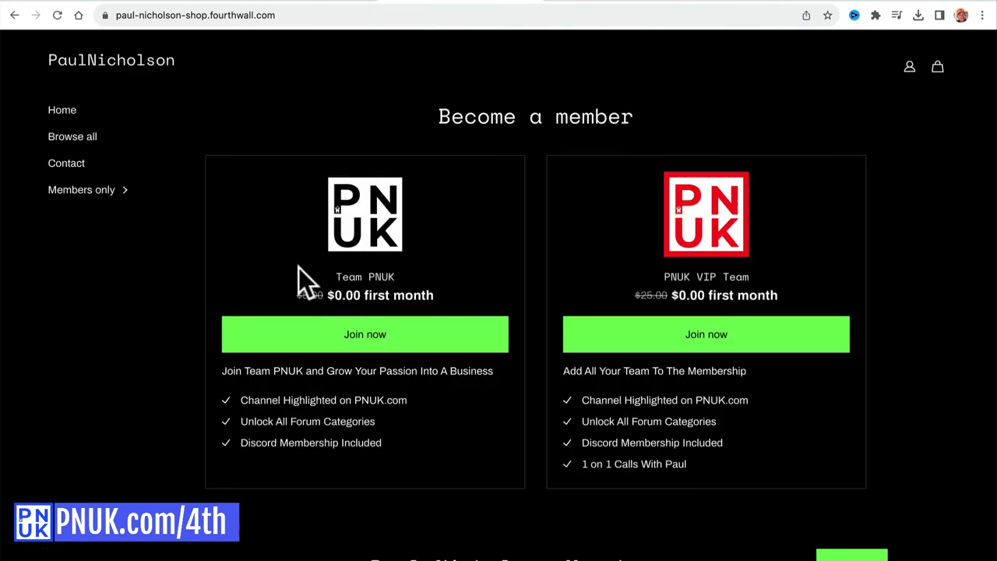
{"action": "scroll", "coordinate": [401, 434], "scroll_direction": "down", "scroll_amount": 7}
{"action": "scroll", "coordinate": [401, 433], "scroll_direction": "up", "scroll_amount": 7}
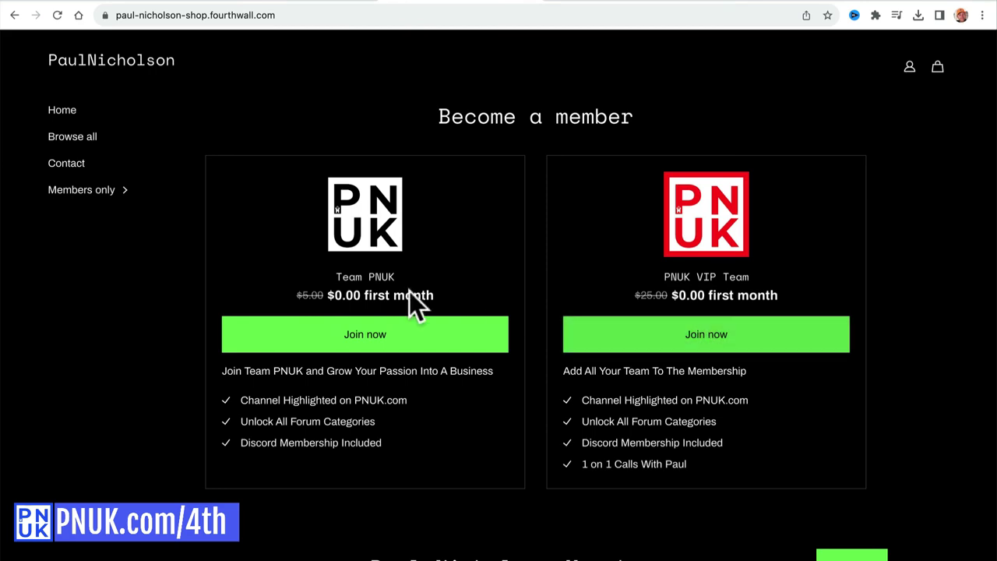
{"action": "left_click", "coordinate": [607, 347]}
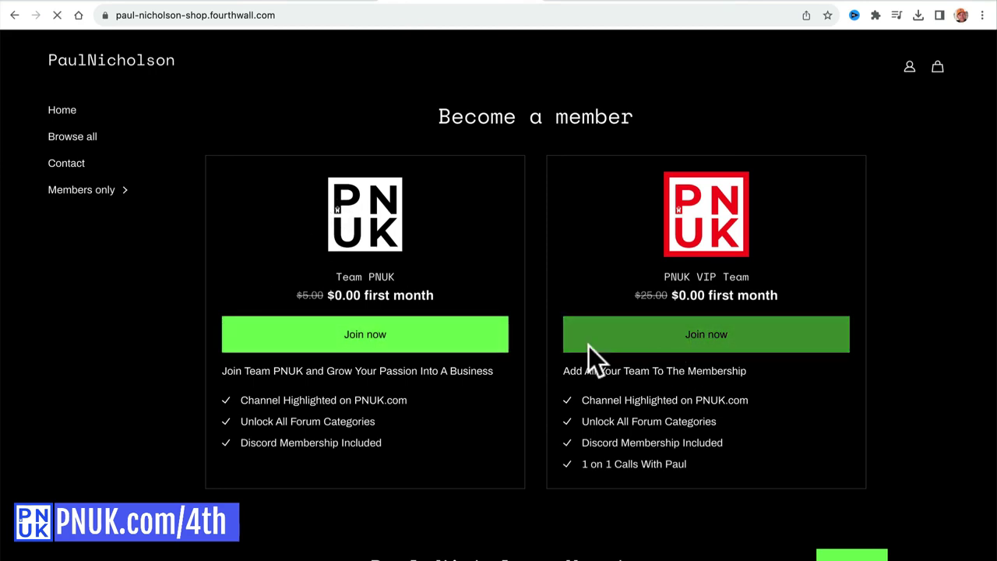
{"action": "scroll", "coordinate": [530, 436], "scroll_direction": "down", "scroll_amount": 1}
{"action": "scroll", "coordinate": [468, 389], "scroll_direction": "down", "scroll_amount": 1}
{"action": "scroll", "coordinate": [478, 285], "scroll_direction": "up", "scroll_amount": 3}
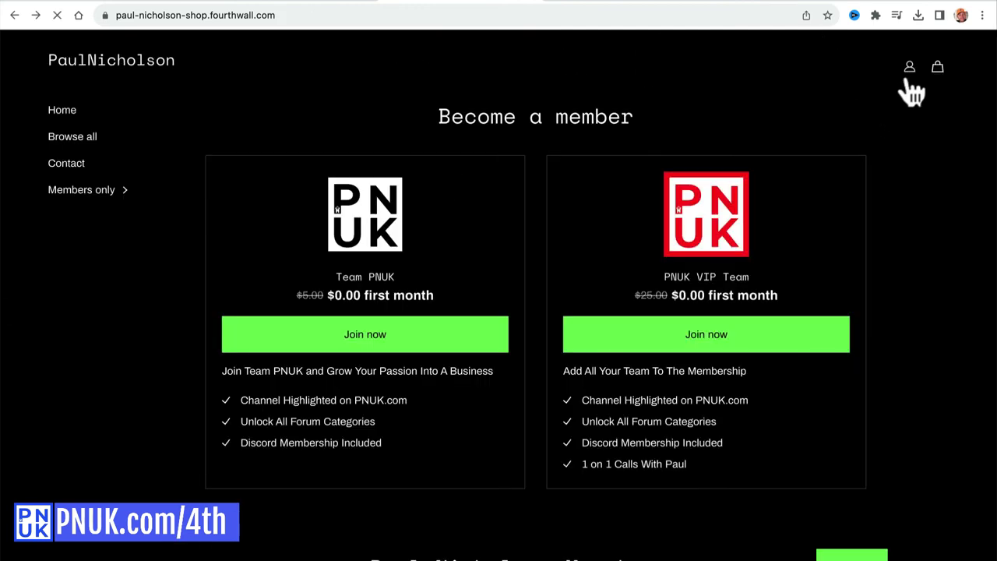
Log out of the shopper account, reset the store preview to home, and return to the dashboard.
{"action": "left_click", "coordinate": [938, 57]}
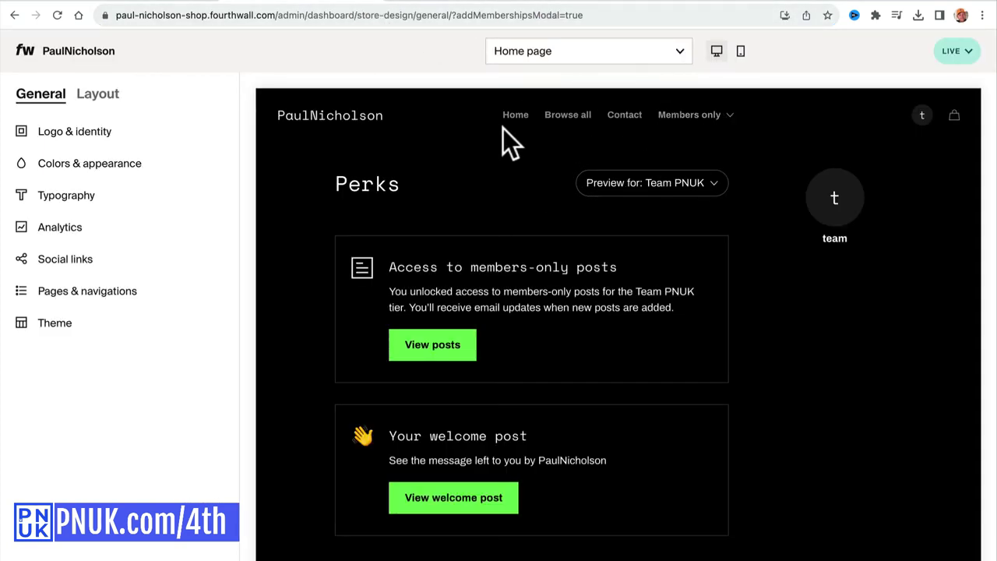
{"action": "left_click", "coordinate": [349, 130]}
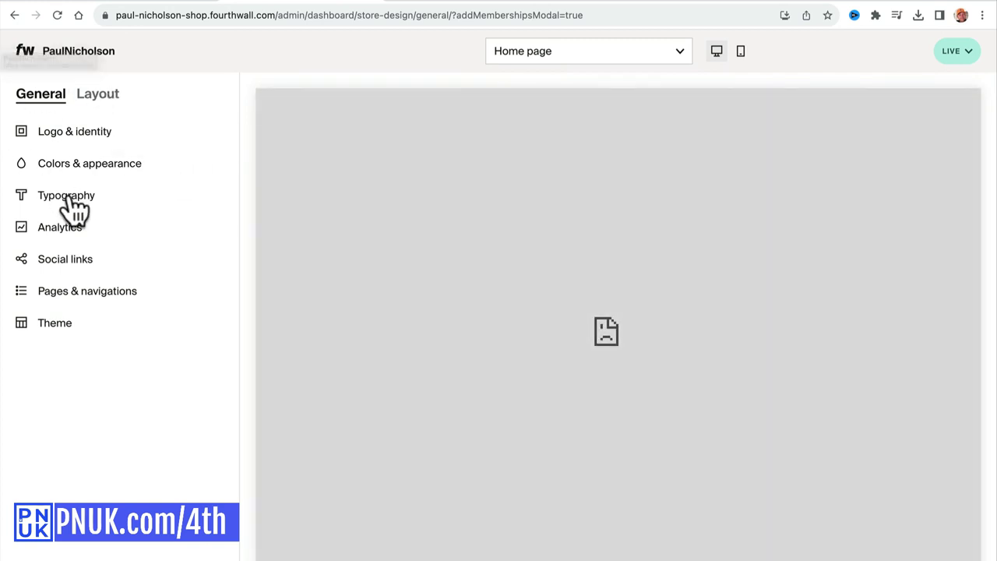
{"action": "left_click", "coordinate": [26, 53]}
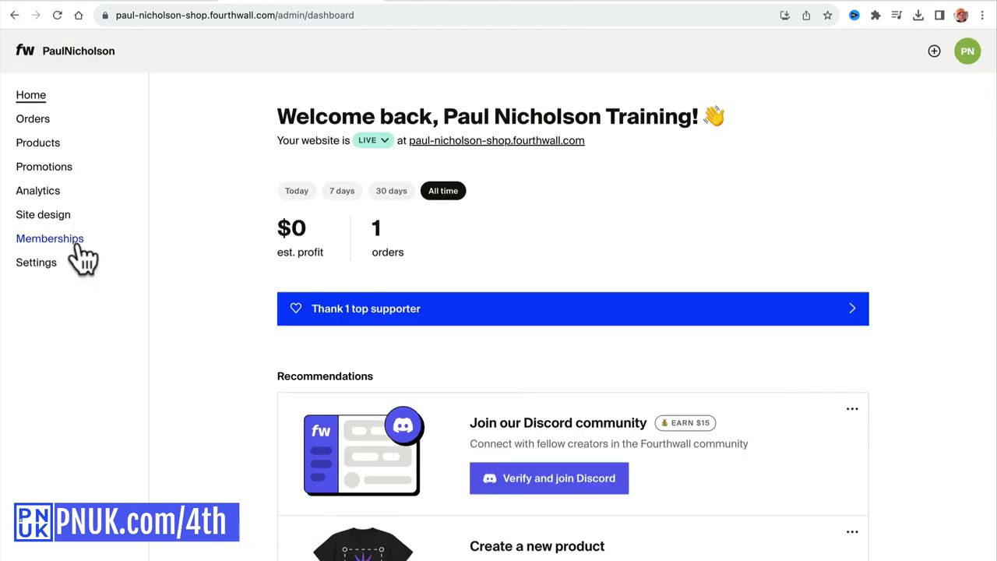
Scroll through the Memberships overview page to review it.
{"action": "left_click", "coordinate": [78, 246]}
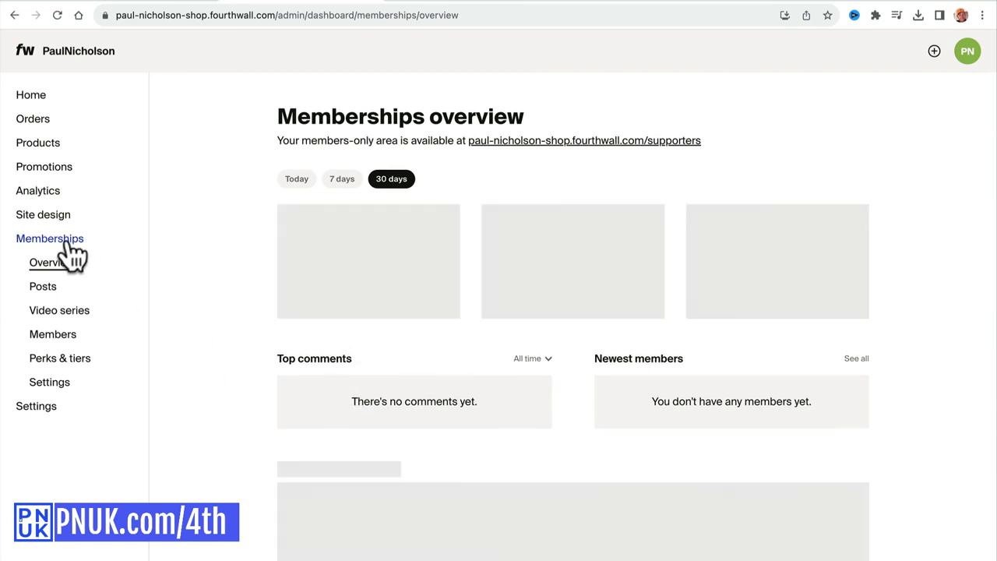
{"action": "scroll", "coordinate": [382, 273], "scroll_direction": "down", "scroll_amount": 3}
{"action": "scroll", "coordinate": [448, 194], "scroll_direction": "up", "scroll_amount": 2}
{"action": "scroll", "coordinate": [440, 222], "scroll_direction": "up", "scroll_amount": 1}
{"action": "scroll", "coordinate": [545, 335], "scroll_direction": "down", "scroll_amount": 4}
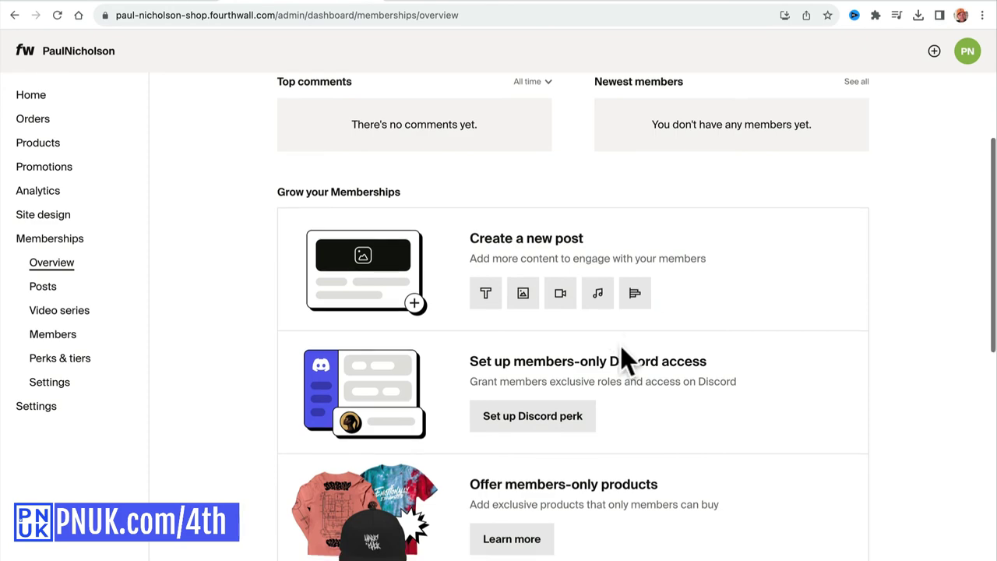
{"action": "scroll", "coordinate": [620, 345], "scroll_direction": "down", "scroll_amount": 1}
{"action": "scroll", "coordinate": [574, 363], "scroll_direction": "down", "scroll_amount": 2}
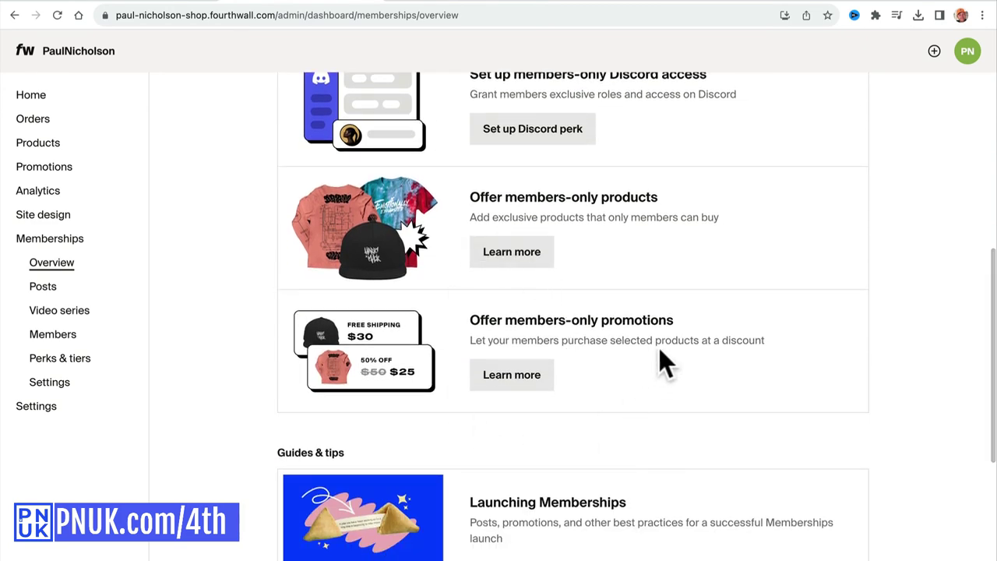
{"action": "scroll", "coordinate": [559, 327], "scroll_direction": "down", "scroll_amount": 4}
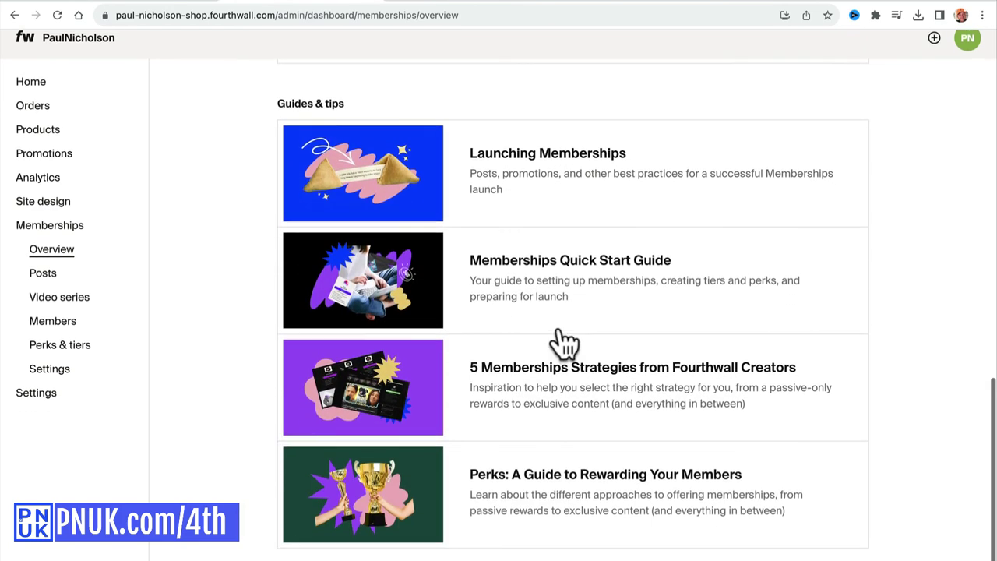
Switch to the shop's own account from the PN avatar menu, landing on the login page.
{"action": "scroll", "coordinate": [563, 343], "scroll_direction": "up", "scroll_amount": 9}
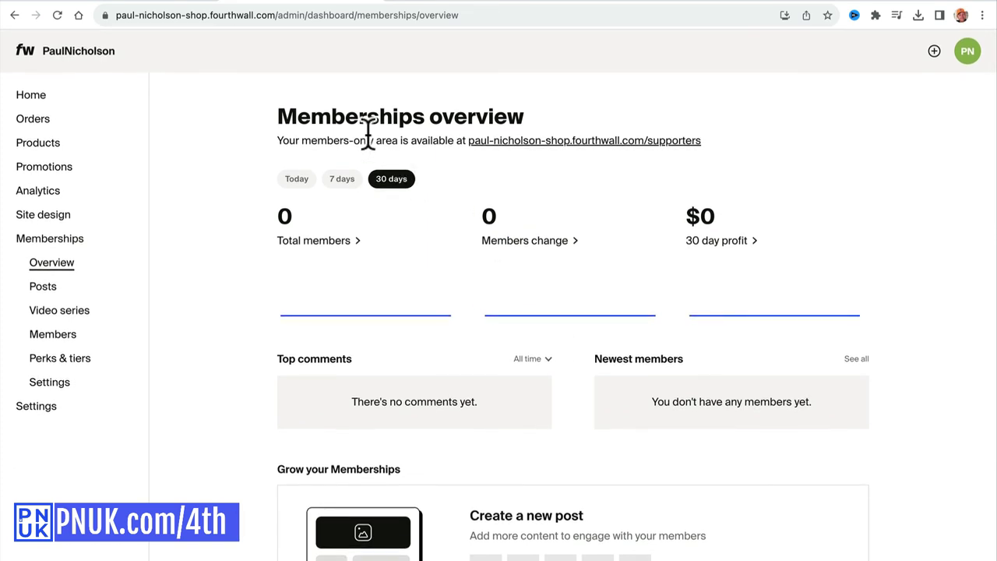
{"action": "left_click", "coordinate": [968, 55]}
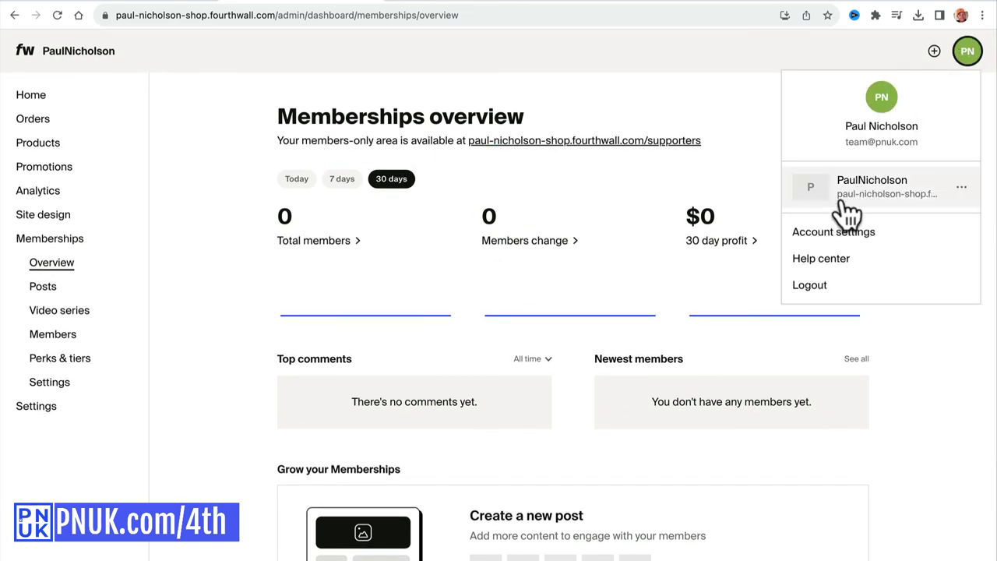
{"action": "left_click", "coordinate": [840, 204]}
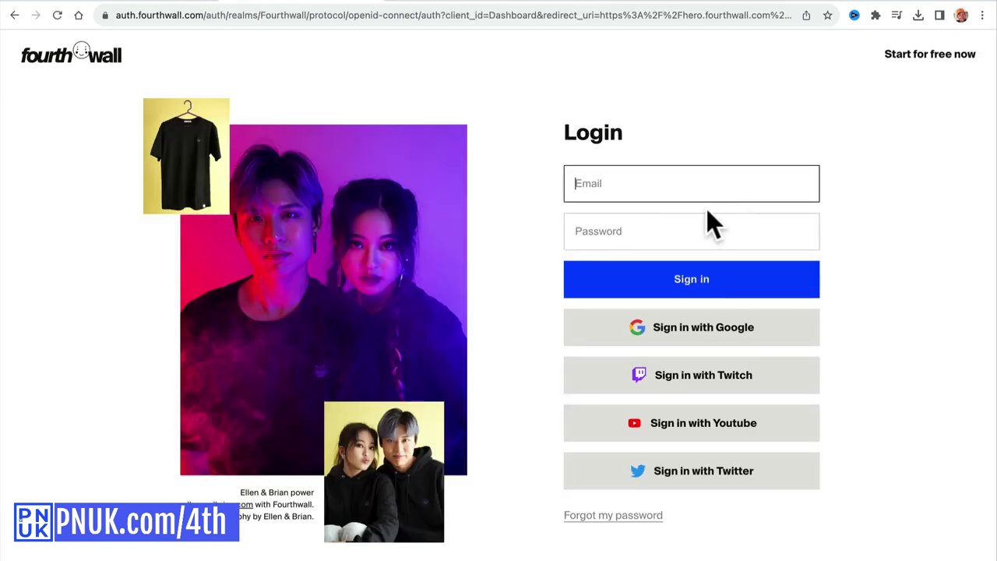
{"action": "scroll", "coordinate": [544, 183], "scroll_direction": "left", "scroll_amount": 3}
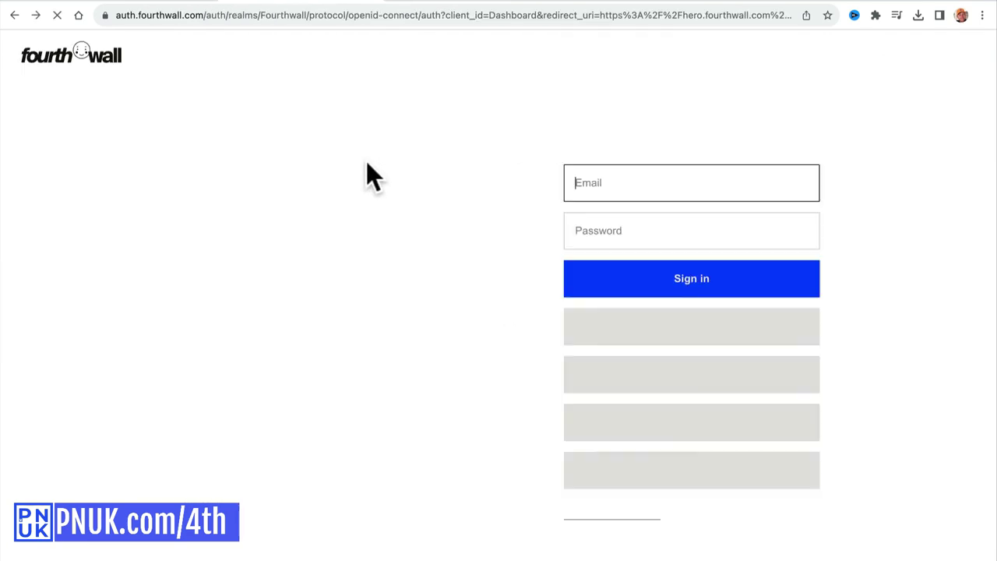
{"action": "scroll", "coordinate": [490, 150], "scroll_direction": "left", "scroll_amount": 3}
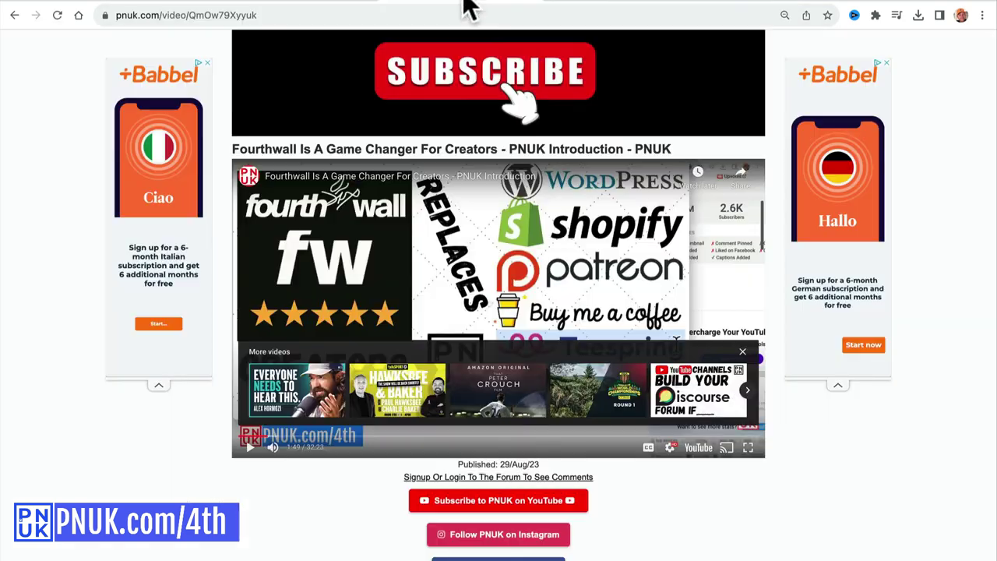
{"action": "key", "text": "ctrl+shift+Tab"}
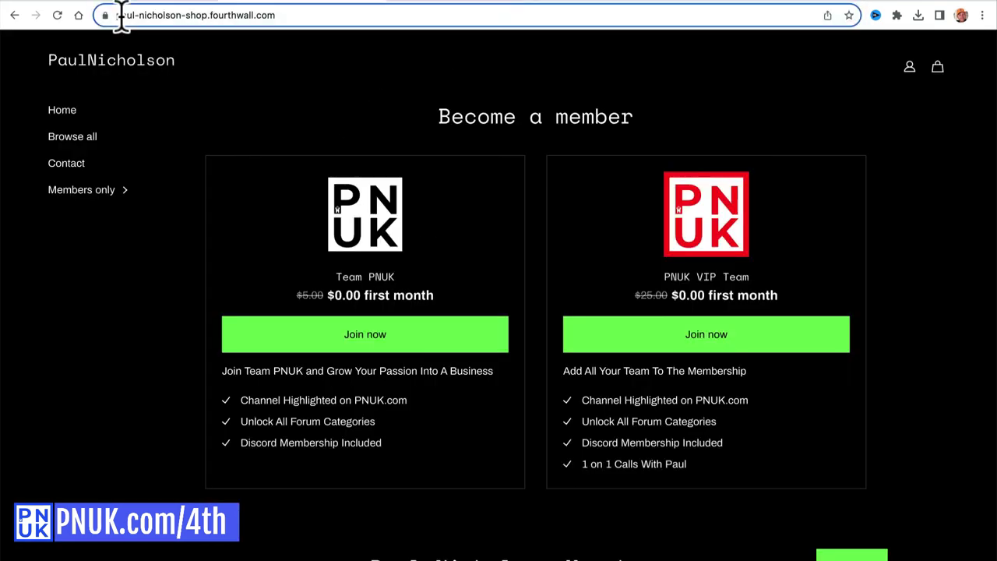
Edit the shop name in the browser address to reopen the shop's Fourthwall admin dashboard.
{"action": "left_click_drag", "start_coordinate": [148, 15], "coordinate": [247, 16]}
{"action": "scroll", "coordinate": [321, 154], "scroll_direction": "left", "scroll_amount": 5}
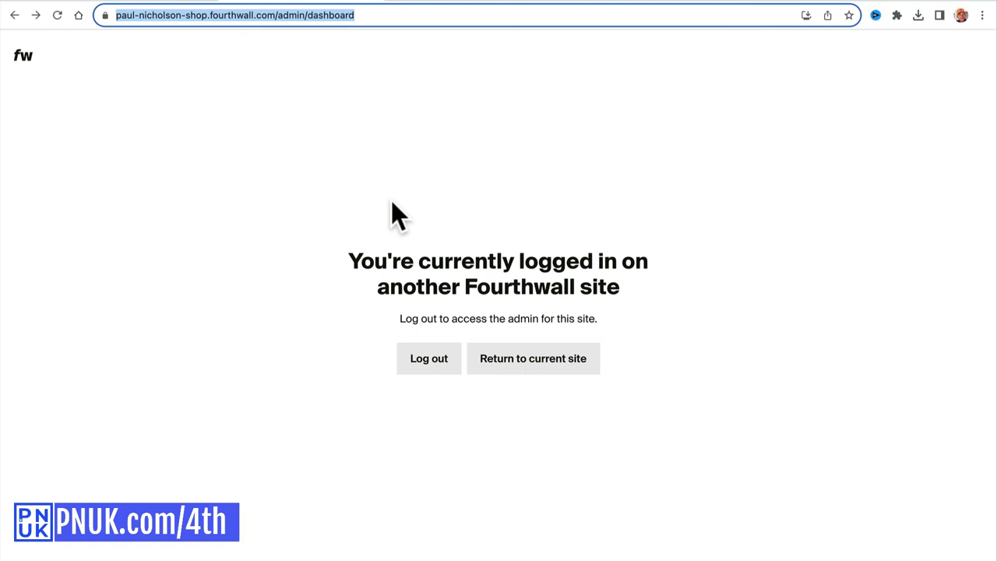
{"action": "key", "text": "Return"}
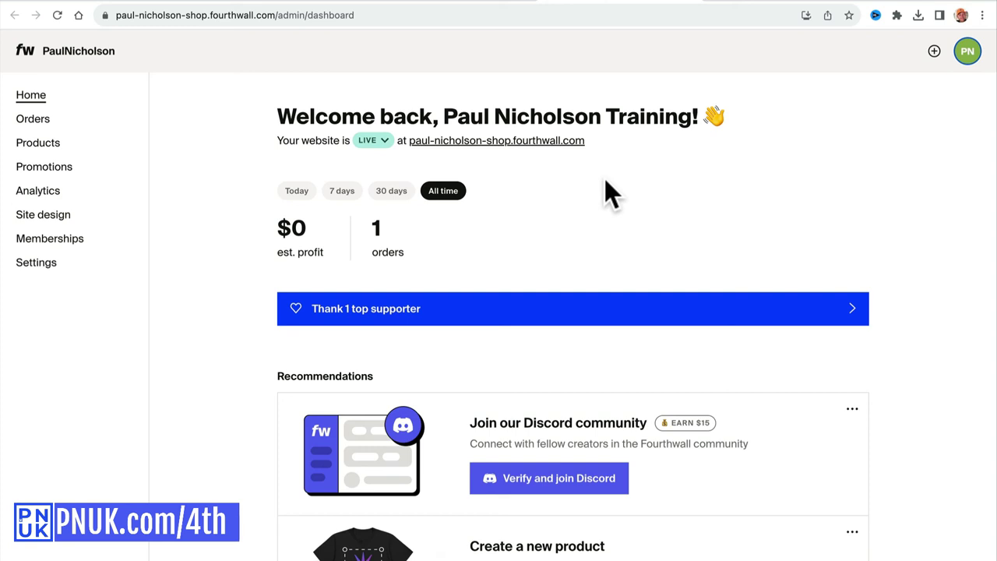
Under Settings > Domain, connect a new custom domain and submit shop.pnuk.com.
{"action": "left_click", "coordinate": [88, 265]}
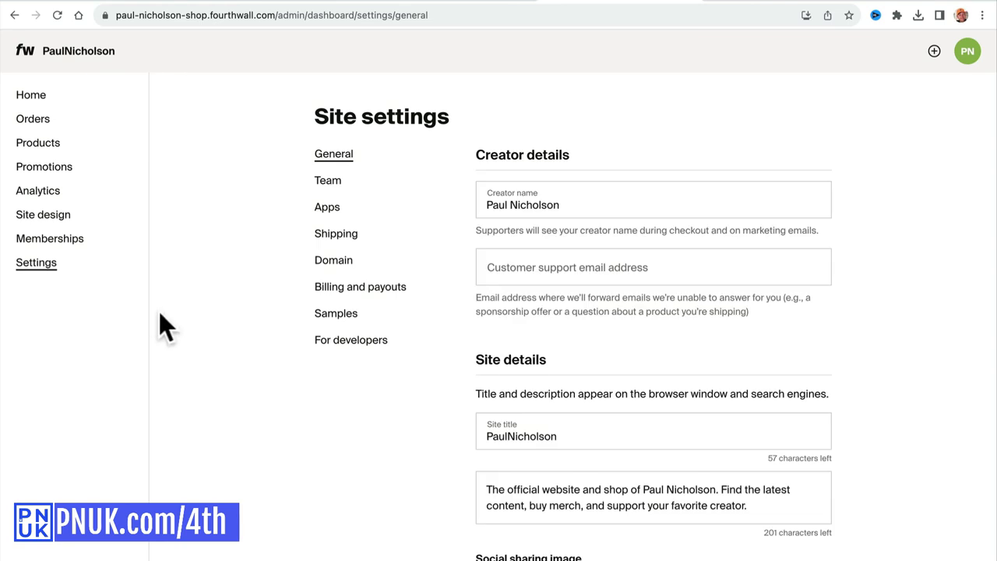
{"action": "left_click", "coordinate": [336, 261]}
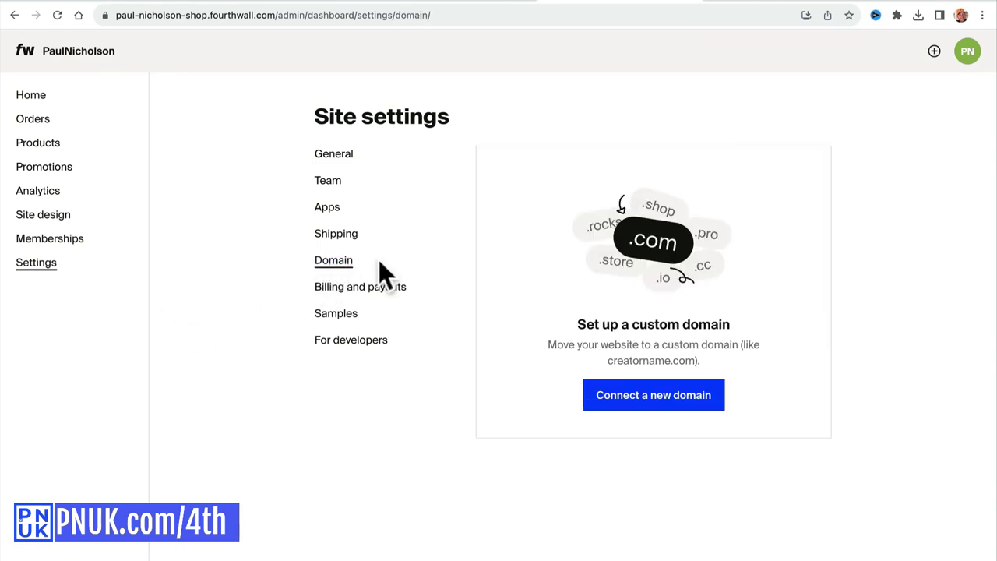
{"action": "left_click", "coordinate": [661, 407]}
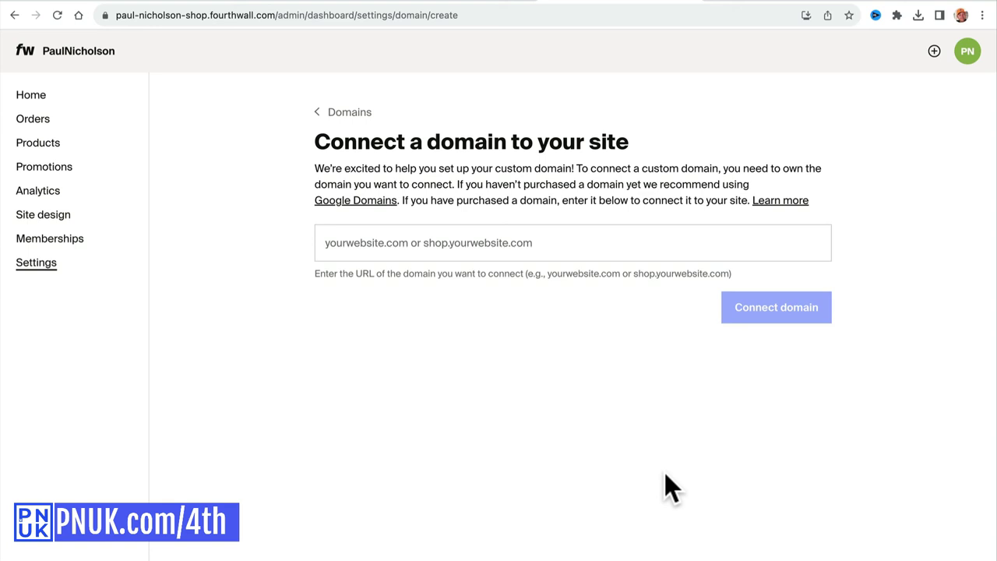
{"action": "left_click", "coordinate": [473, 247]}
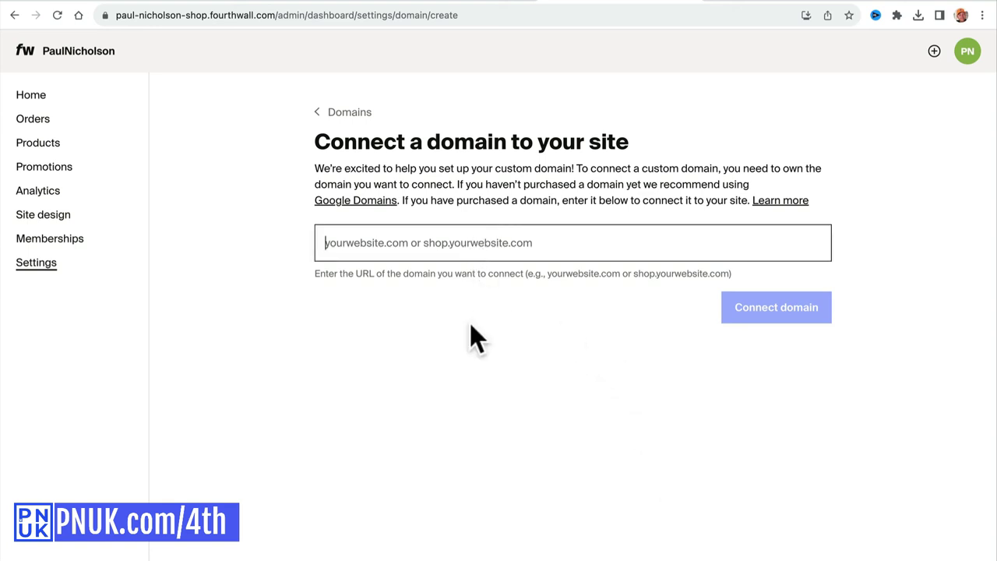
{"action": "type", "text": "shop"}
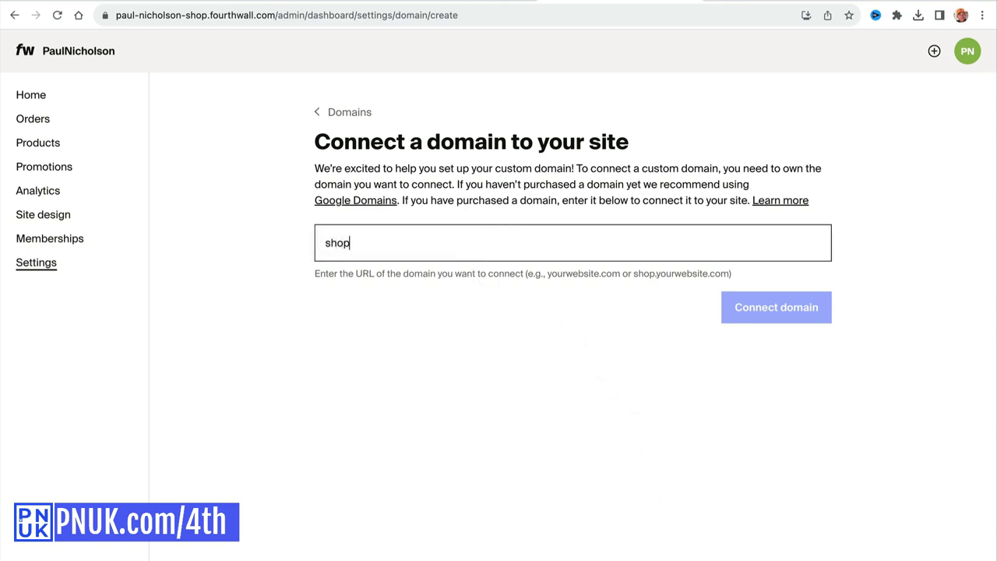
{"action": "type", "text": ".pnuk.com"}
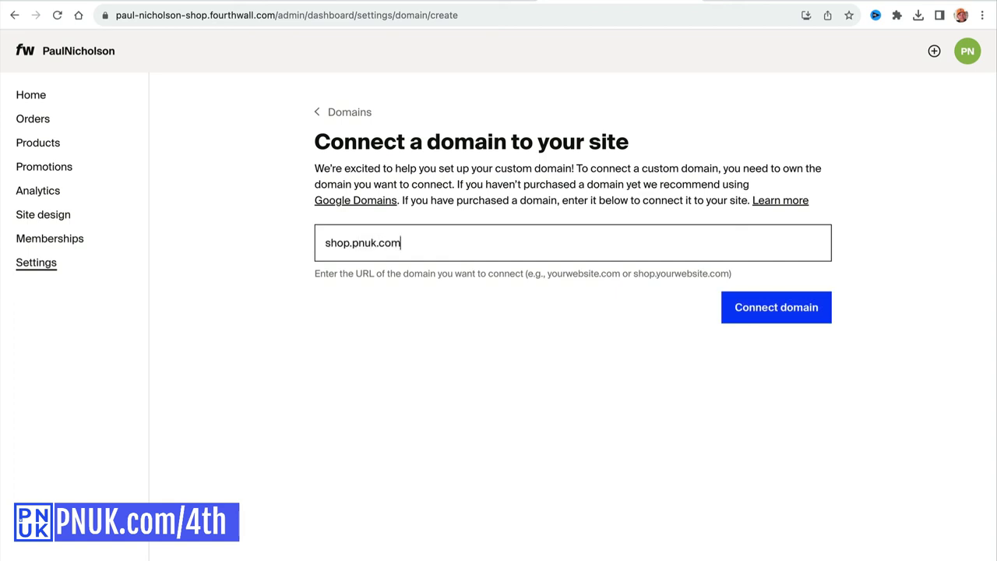
{"action": "left_click", "coordinate": [736, 316]}
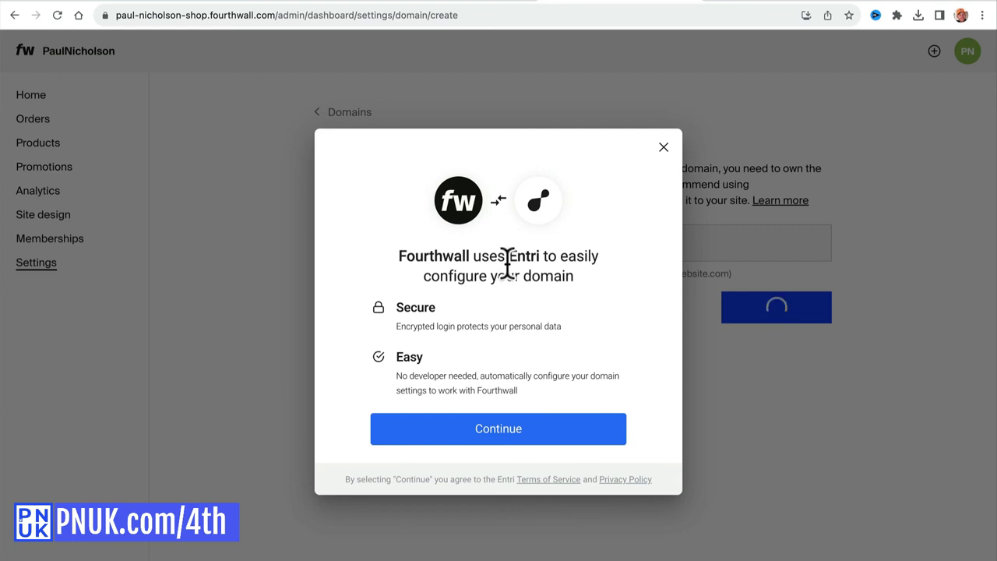
Continue with automatic setup, pick Cloudflare as the DNS provider, and authorize through Cloudflare.
{"action": "left_click", "coordinate": [466, 430]}
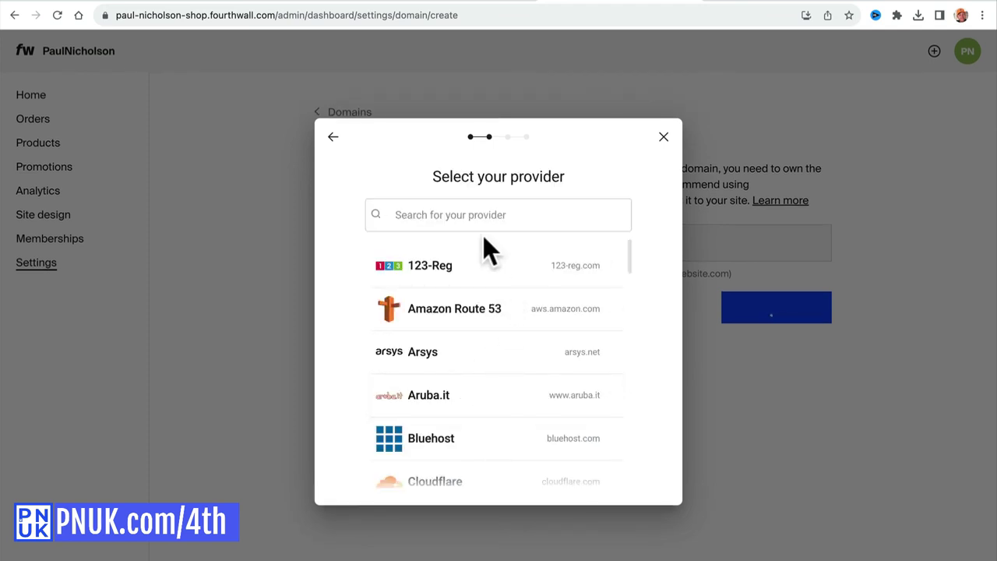
{"action": "left_click", "coordinate": [472, 215]}
{"action": "scroll", "coordinate": [499, 440], "scroll_direction": "down", "scroll_amount": 1}
{"action": "scroll", "coordinate": [499, 440], "scroll_direction": "down", "scroll_amount": 10}
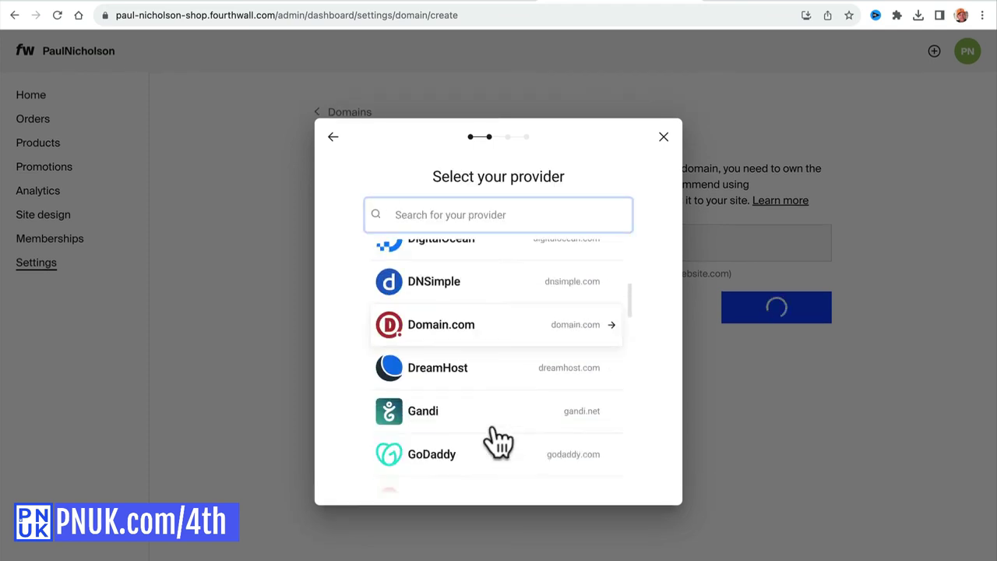
{"action": "scroll", "coordinate": [499, 440], "scroll_direction": "up", "scroll_amount": 10}
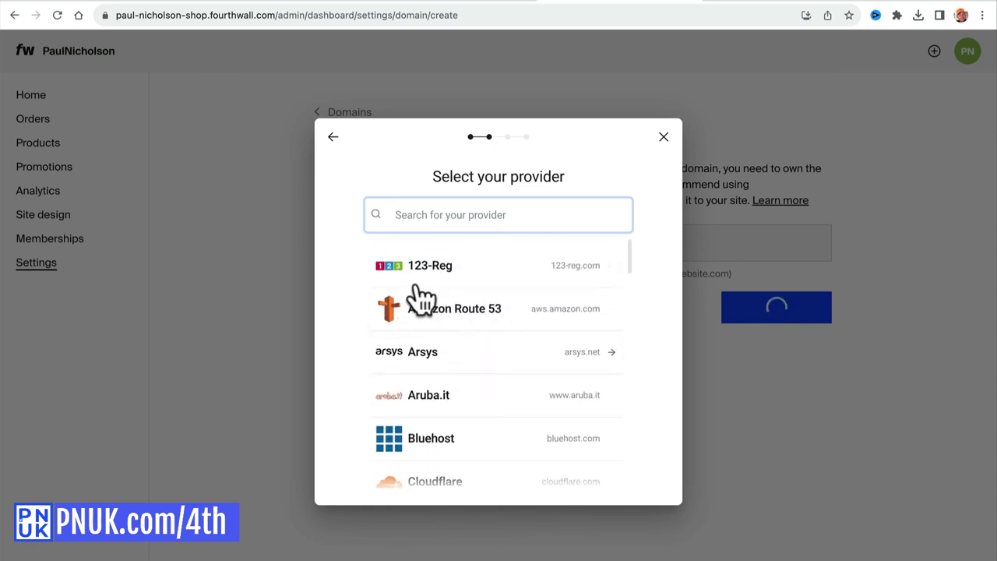
{"action": "scroll", "coordinate": [499, 421], "scroll_direction": "down", "scroll_amount": 1}
{"action": "scroll", "coordinate": [495, 409], "scroll_direction": "down", "scroll_amount": 3}
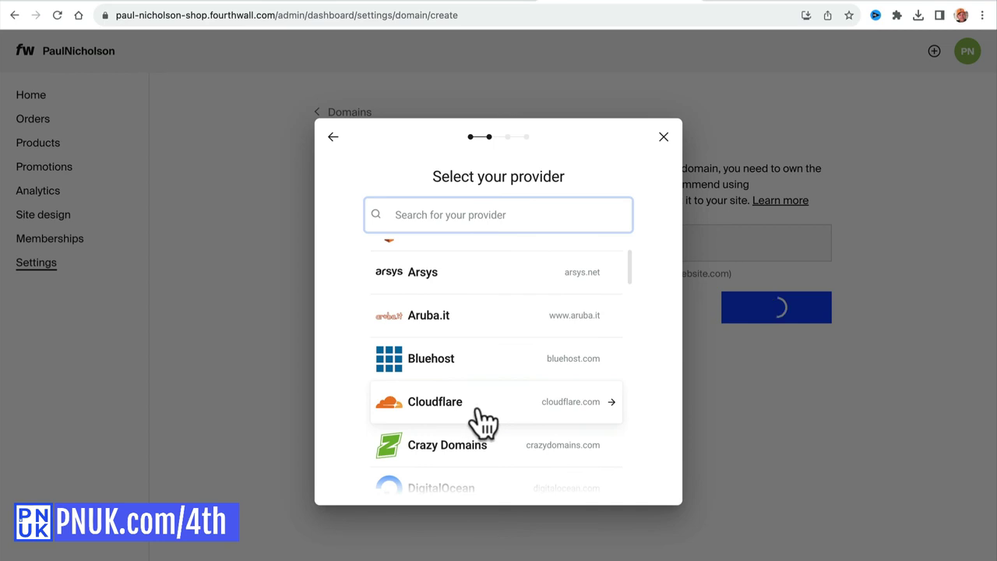
{"action": "left_click", "coordinate": [483, 412]}
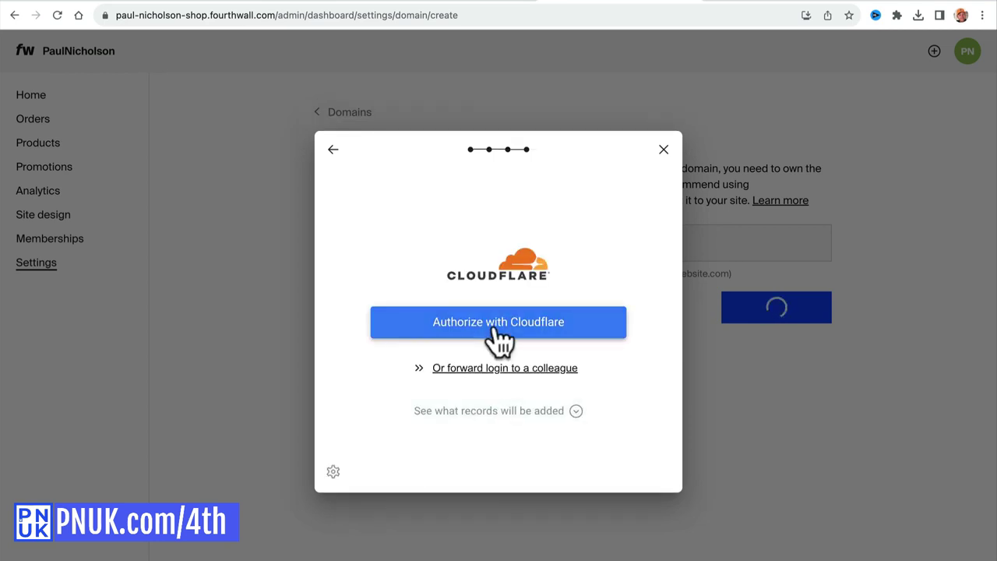
{"action": "left_click", "coordinate": [500, 338]}
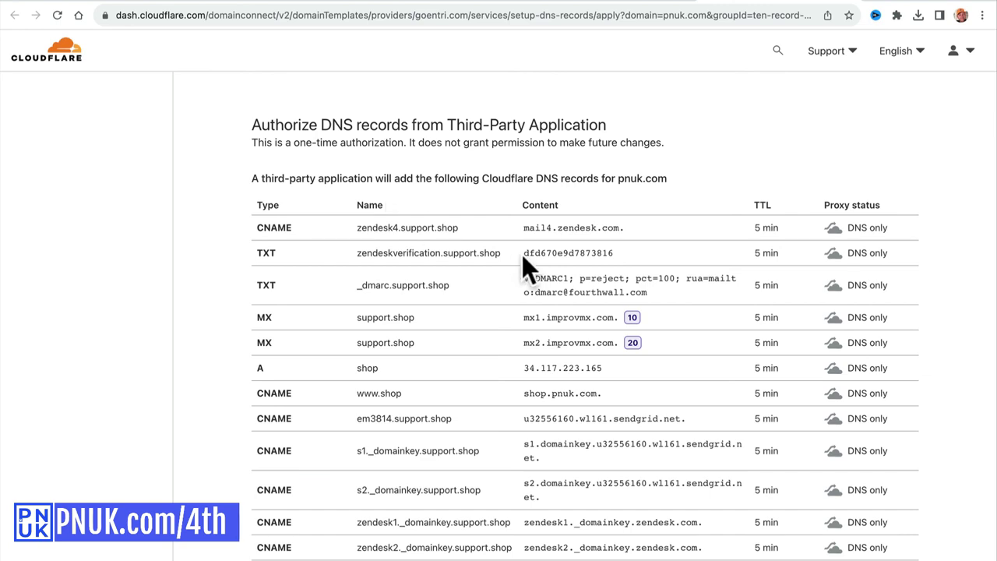
Review the shop and support.shop MX and other records for pnuk.com, then authorize them.
{"action": "scroll", "coordinate": [522, 257], "scroll_direction": "down", "scroll_amount": 5}
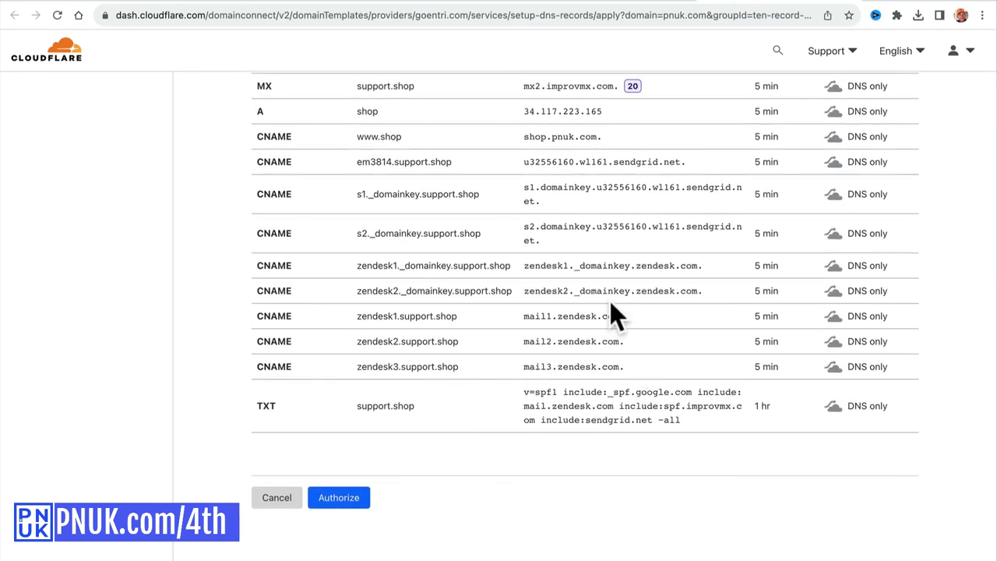
{"action": "scroll", "coordinate": [610, 300], "scroll_direction": "up", "scroll_amount": 3}
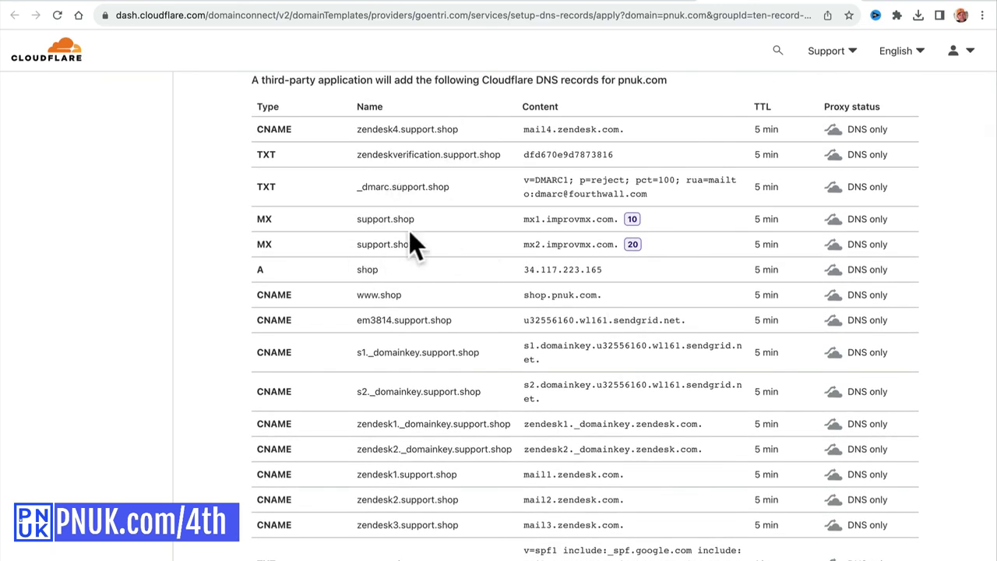
{"action": "double_click", "coordinate": [367, 217]}
{"action": "left_click_drag", "start_coordinate": [355, 244], "coordinate": [490, 250]}
{"action": "scroll", "coordinate": [470, 307], "scroll_direction": "down", "scroll_amount": 3}
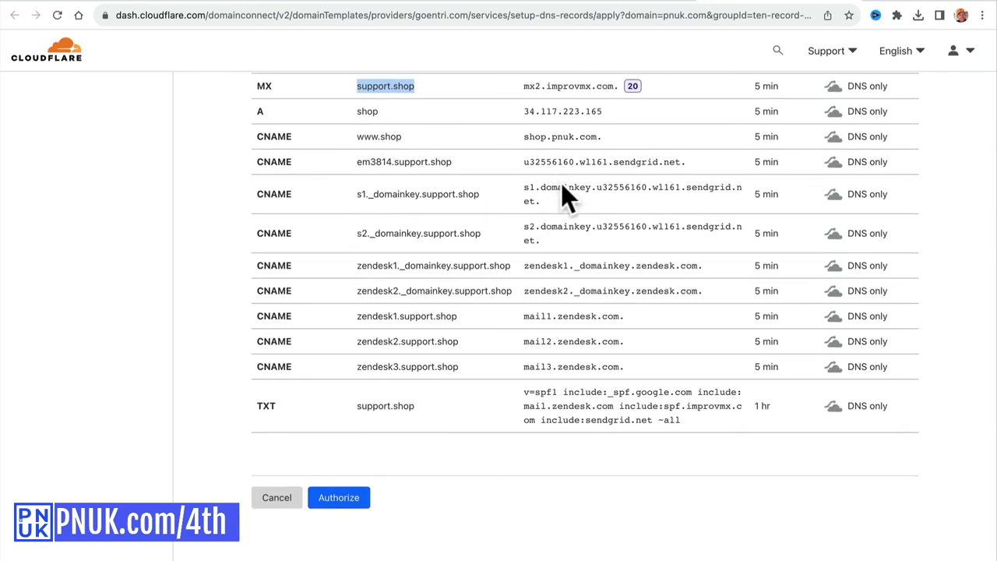
{"action": "left_click", "coordinate": [344, 498]}
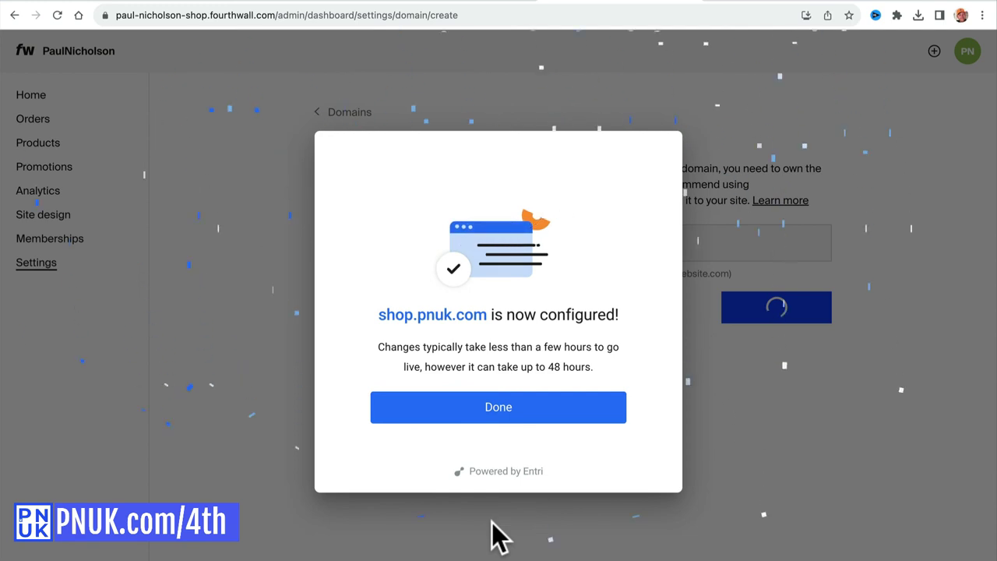
Dismiss the configured notice, view the shop.pnuk.com DNS records, and run Verify records.
{"action": "left_click", "coordinate": [465, 413]}
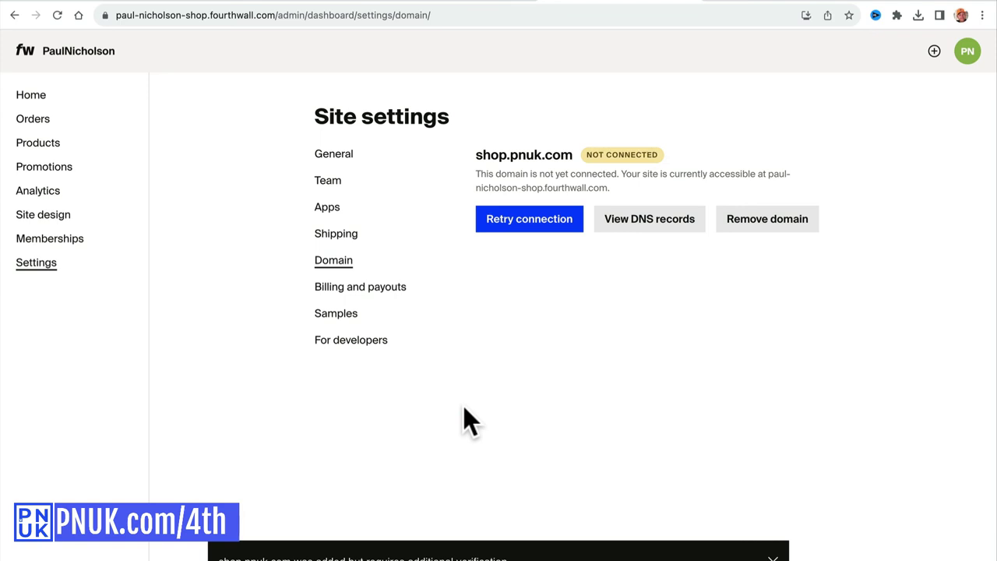
{"action": "left_click", "coordinate": [647, 241]}
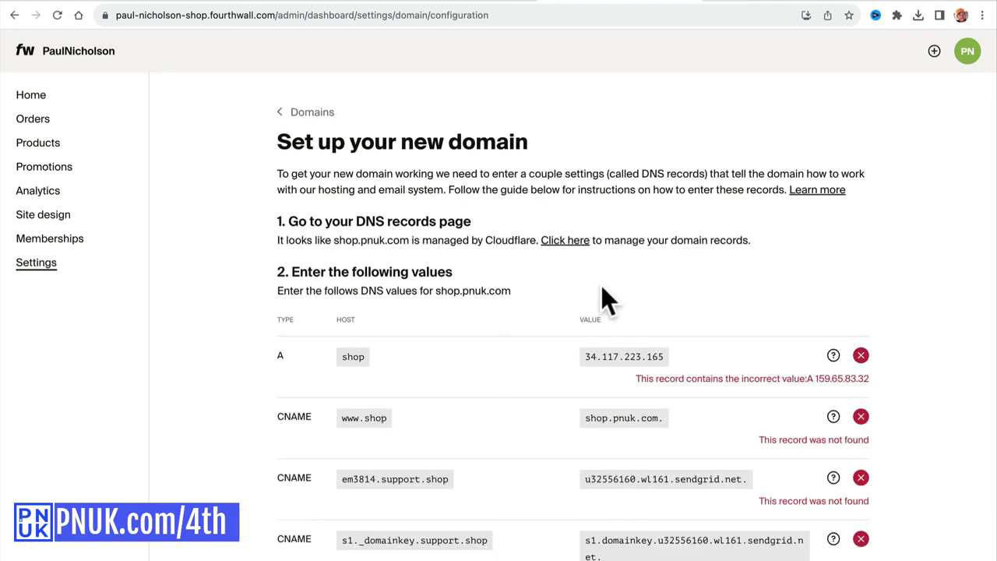
{"action": "scroll", "coordinate": [588, 309], "scroll_direction": "down", "scroll_amount": 1}
{"action": "scroll", "coordinate": [592, 288], "scroll_direction": "down", "scroll_amount": 5}
{"action": "scroll", "coordinate": [588, 263], "scroll_direction": "up", "scroll_amount": 1}
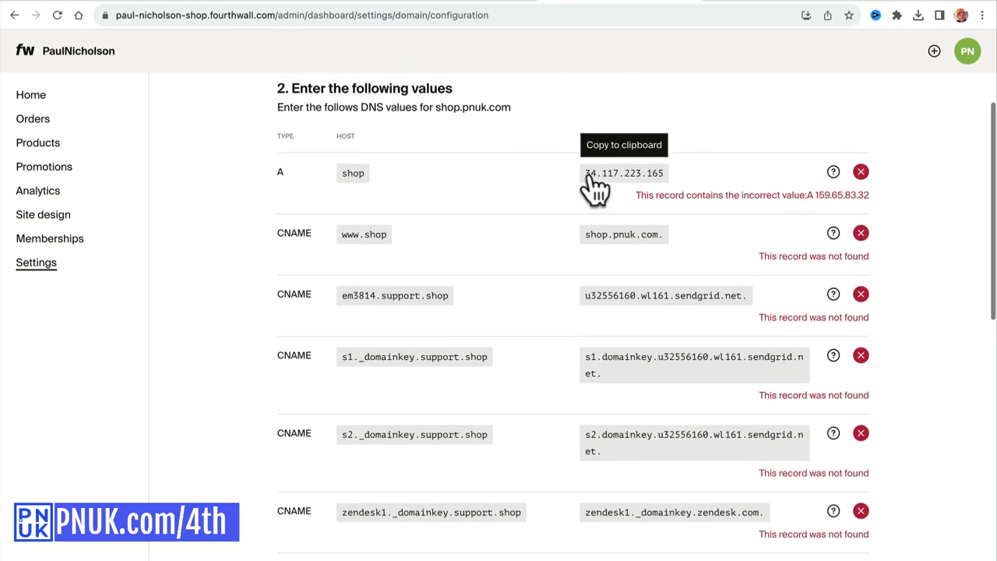
{"action": "scroll", "coordinate": [713, 289], "scroll_direction": "down", "scroll_amount": 10}
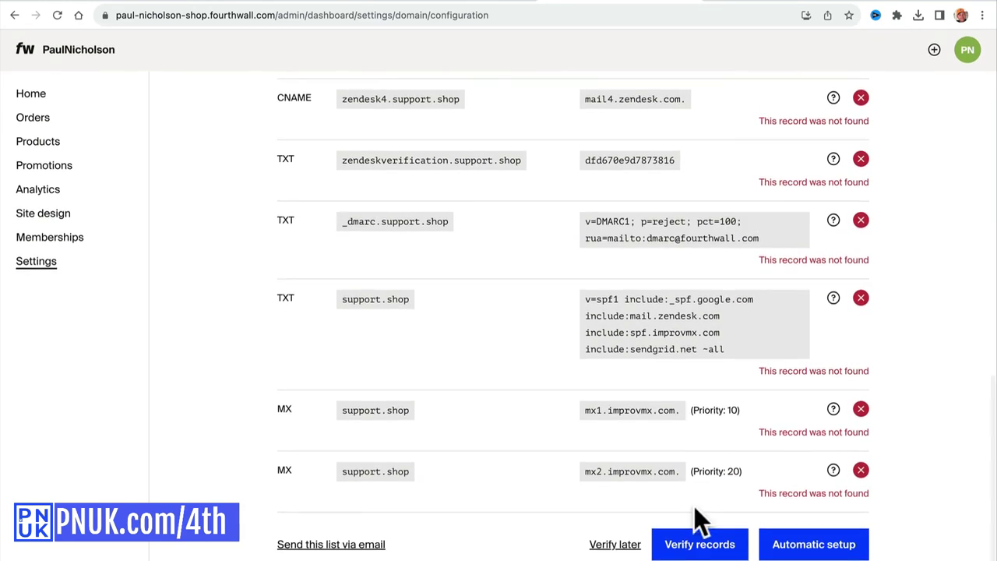
{"action": "left_click", "coordinate": [697, 545]}
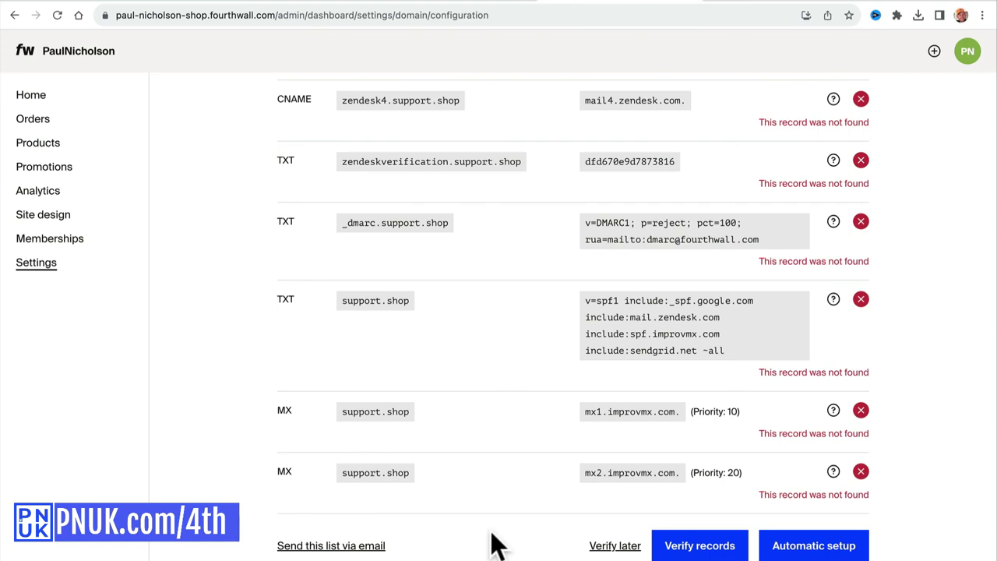
Re-run verification twice; the A record stays incorrect while _dmarc and both MX records pass.
{"action": "scroll", "coordinate": [497, 545], "scroll_direction": "up", "scroll_amount": 8}
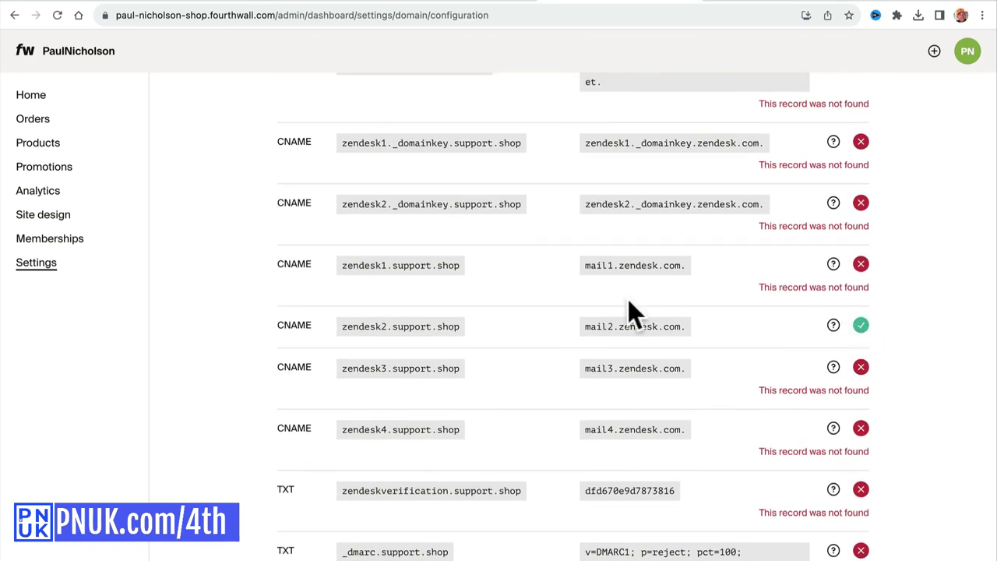
{"action": "scroll", "coordinate": [630, 304], "scroll_direction": "up", "scroll_amount": 12}
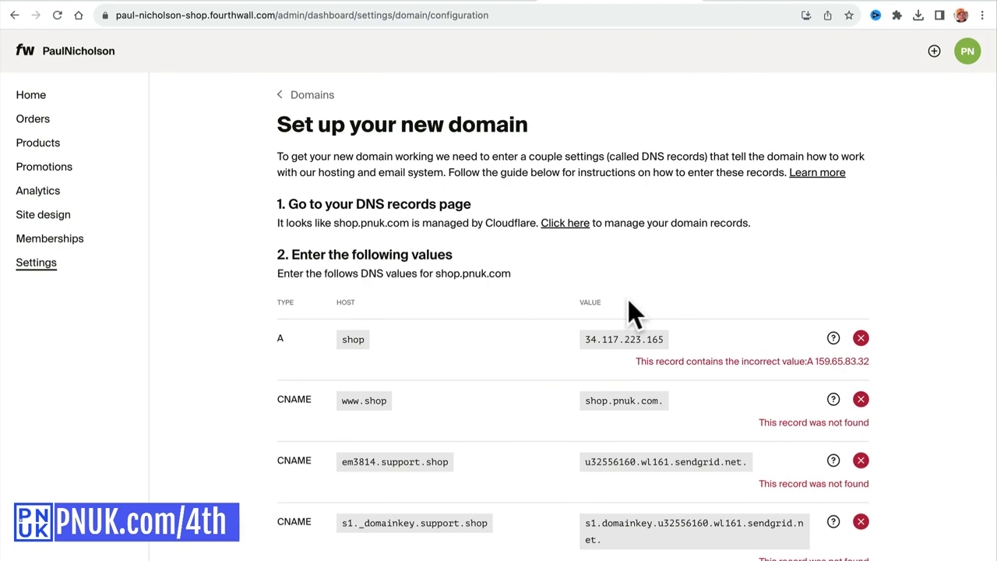
{"action": "scroll", "coordinate": [627, 300], "scroll_direction": "down", "scroll_amount": 10}
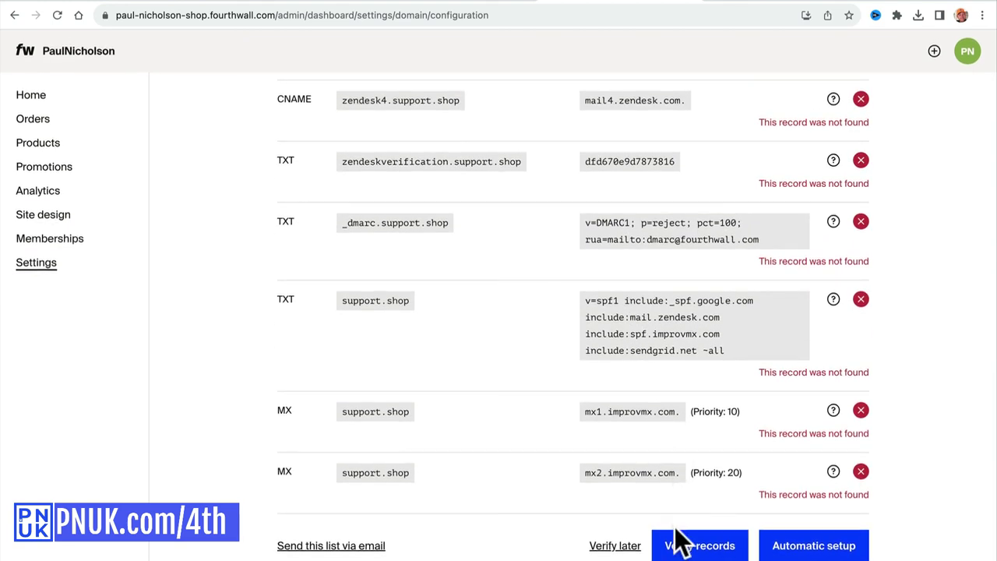
{"action": "left_click", "coordinate": [680, 537]}
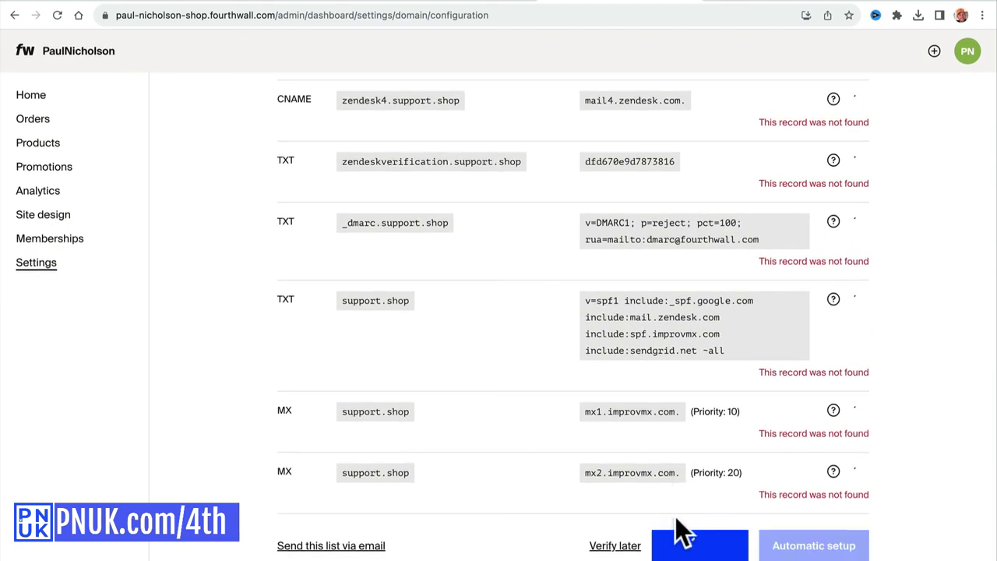
{"action": "scroll", "coordinate": [725, 405], "scroll_direction": "up", "scroll_amount": 10}
{"action": "scroll", "coordinate": [735, 390], "scroll_direction": "down", "scroll_amount": 4}
{"action": "scroll", "coordinate": [729, 373], "scroll_direction": "down", "scroll_amount": 5}
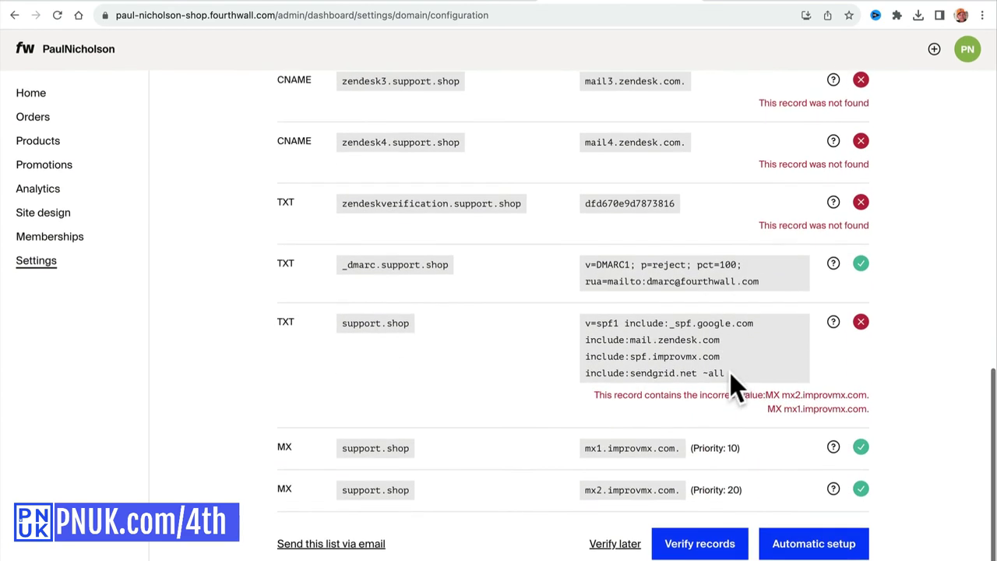
{"action": "left_click", "coordinate": [699, 546]}
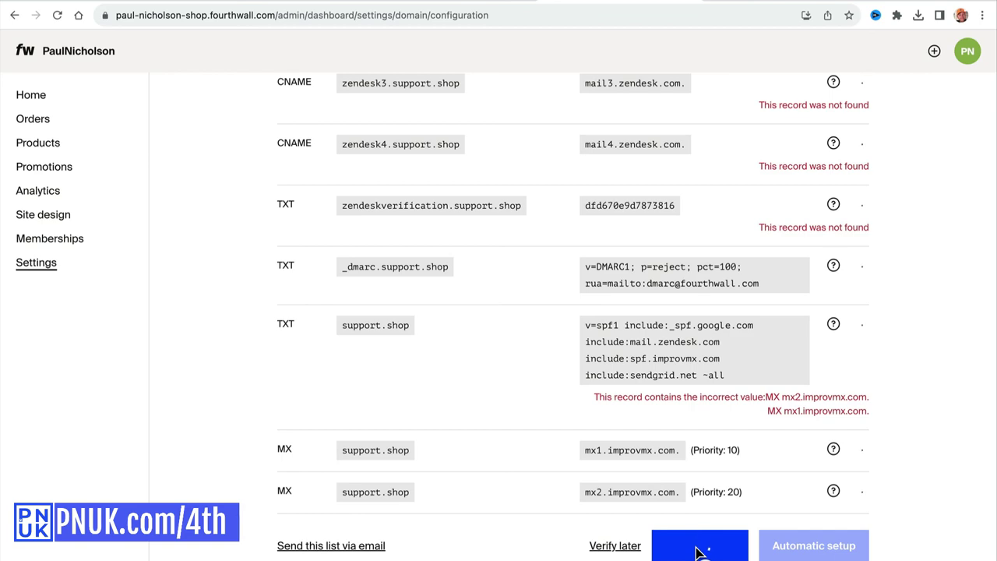
{"action": "scroll", "coordinate": [694, 430], "scroll_direction": "up", "scroll_amount": 10}
Try loading shop.pnuk.com in a new tab, then close it to return to the records page.
{"action": "key", "text": "ctrl+t"}
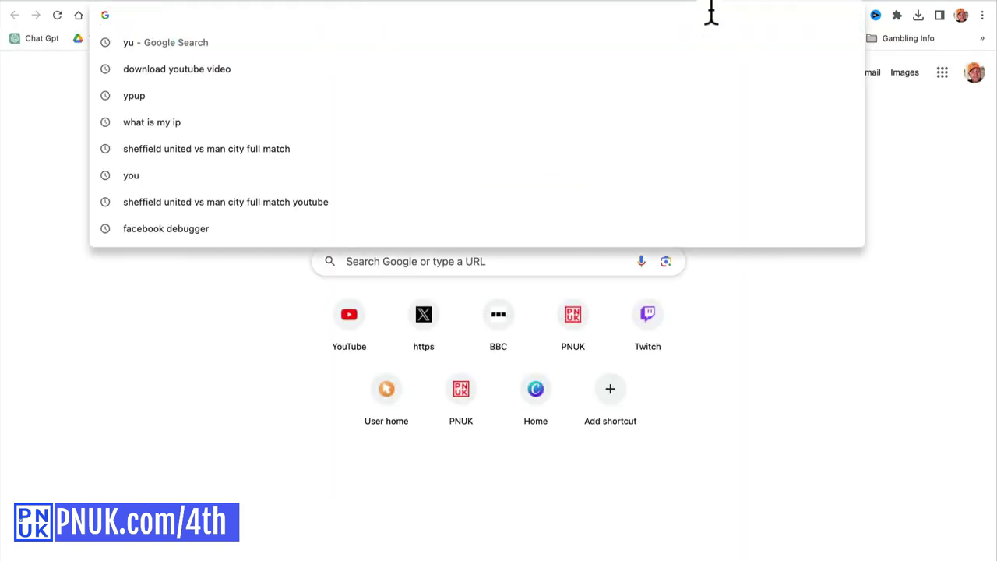
{"action": "type", "text": "shop."}
{"action": "key", "text": "BackSpace"}
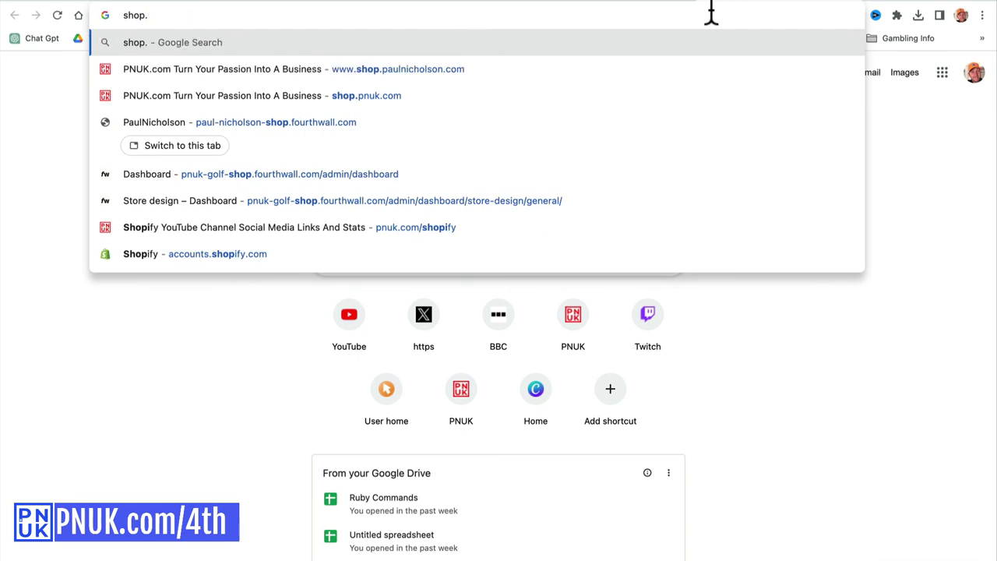
{"action": "type", "text": "pnuk."}
{"action": "key", "text": "Return"}
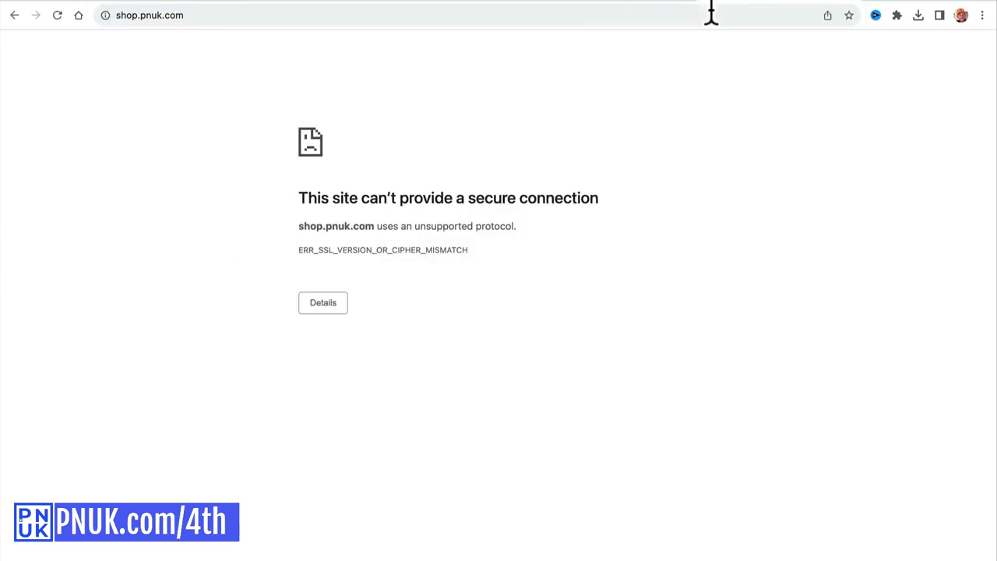
{"action": "key", "text": "ctrl+w"}
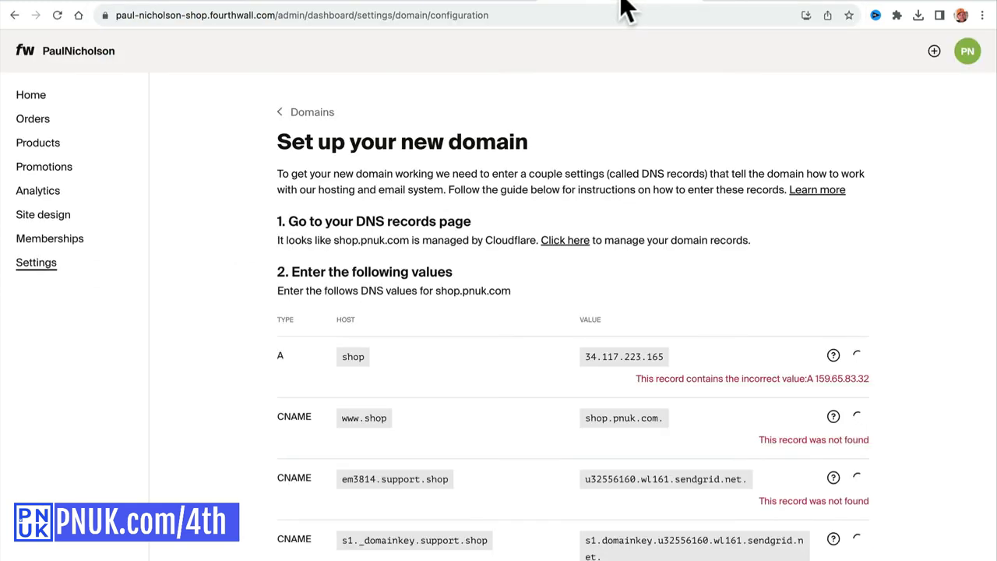
Re-verify the DNS records, now confirming the shop A record and the CNAMEs including s1._domainkey.
{"action": "scroll", "coordinate": [685, 343], "scroll_direction": "down", "scroll_amount": 2}
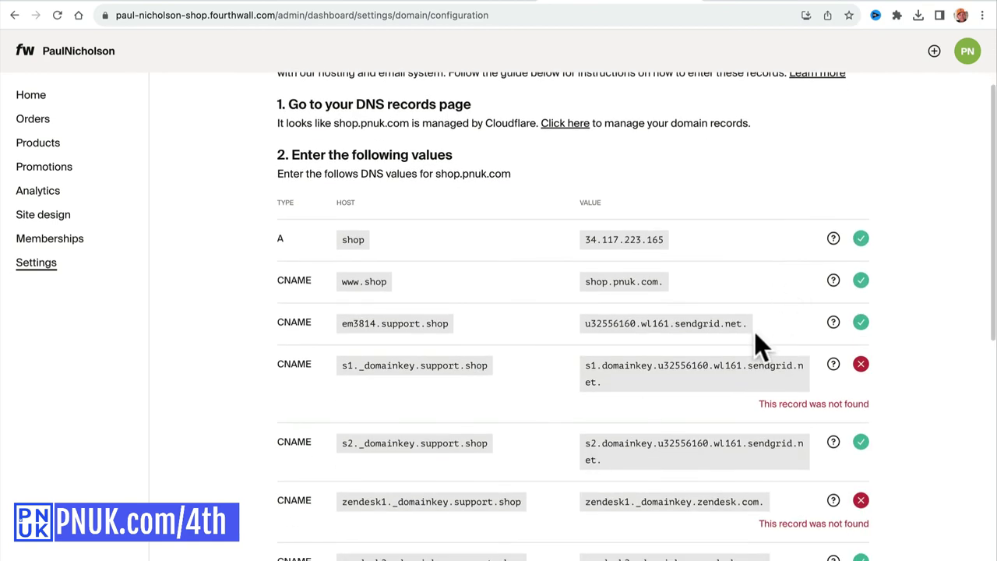
{"action": "scroll", "coordinate": [760, 288], "scroll_direction": "down", "scroll_amount": 3}
{"action": "scroll", "coordinate": [760, 288], "scroll_direction": "down", "scroll_amount": 3}
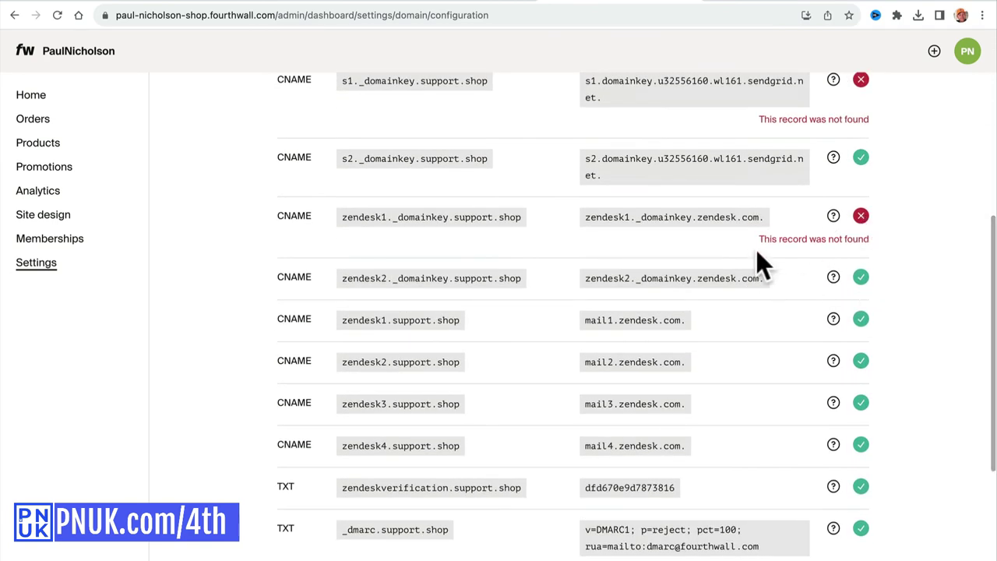
{"action": "scroll", "coordinate": [868, 272], "scroll_direction": "up", "scroll_amount": 2}
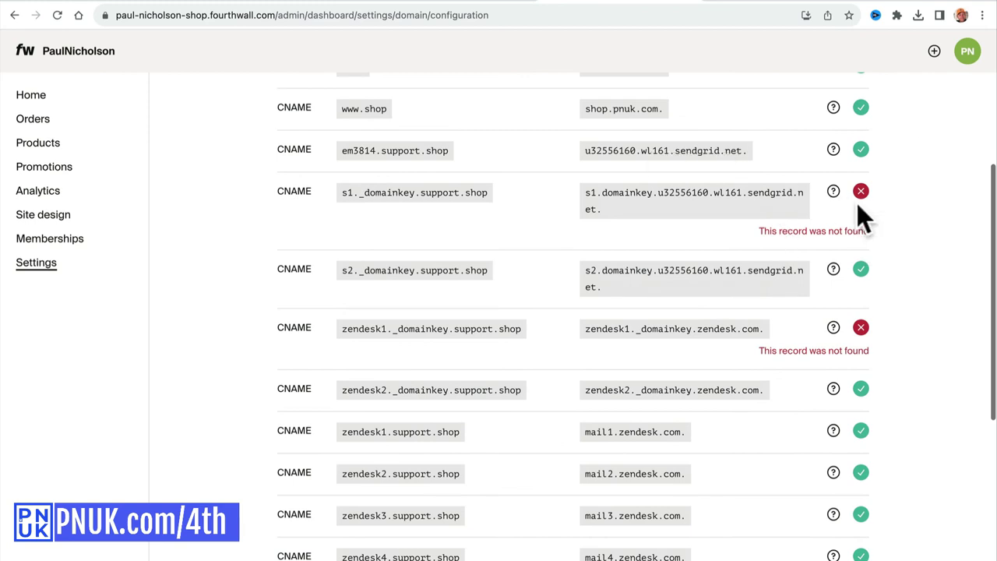
{"action": "scroll", "coordinate": [877, 245], "scroll_direction": "down", "scroll_amount": 6}
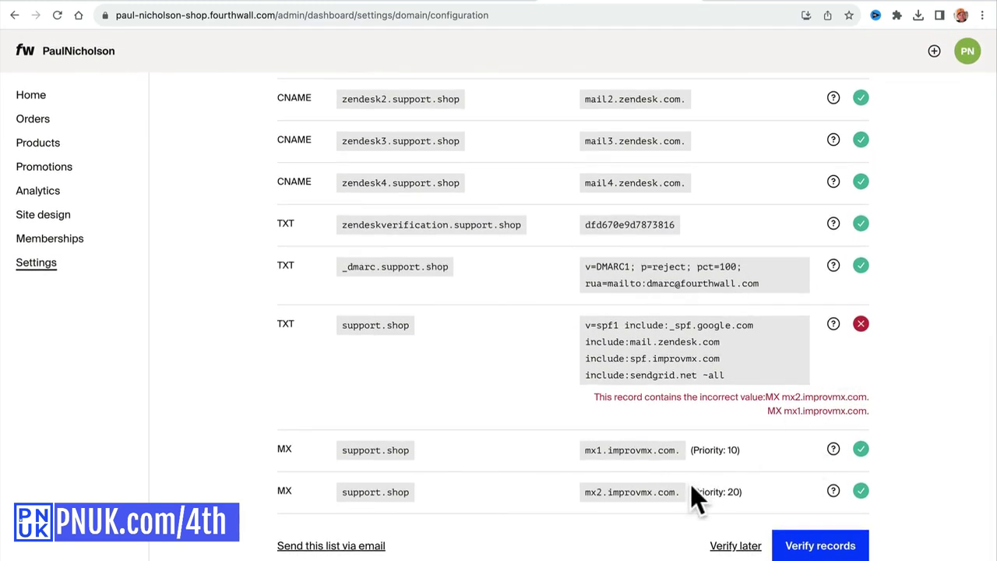
{"action": "left_click", "coordinate": [814, 547]}
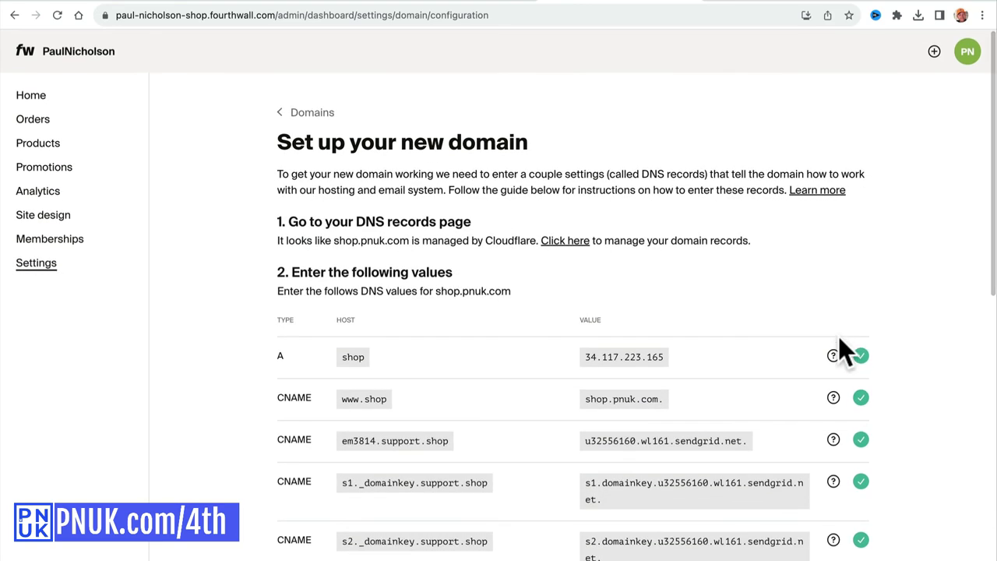
Reload shop.pnuk.com in Chrome, then test it in Safari, which also hits a secure-connection error.
{"action": "left_click", "coordinate": [748, 5]}
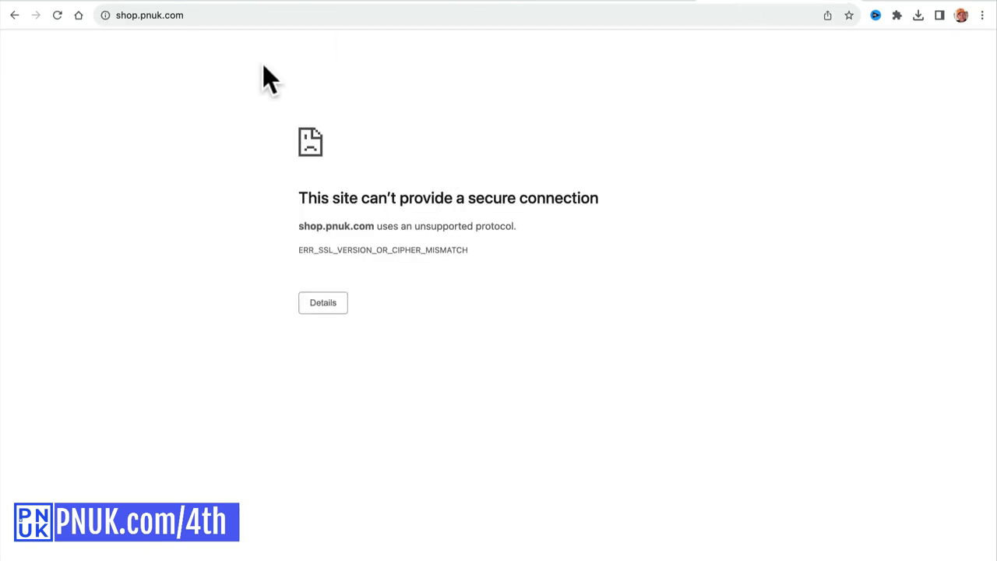
{"action": "left_click", "coordinate": [60, 21]}
{"action": "left_click", "coordinate": [336, 545]}
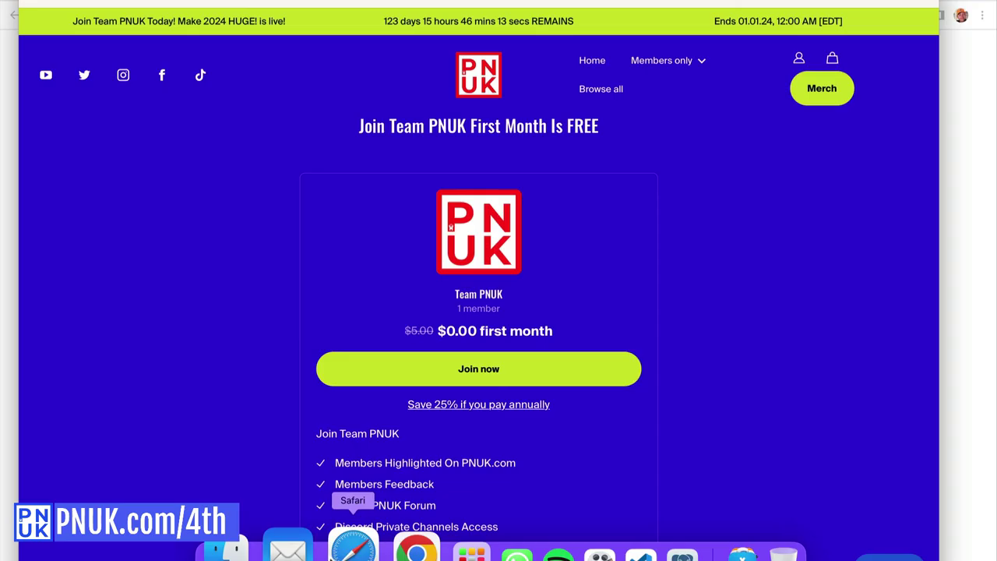
{"action": "left_click", "coordinate": [412, 7]}
{"action": "type", "text": "shp"}
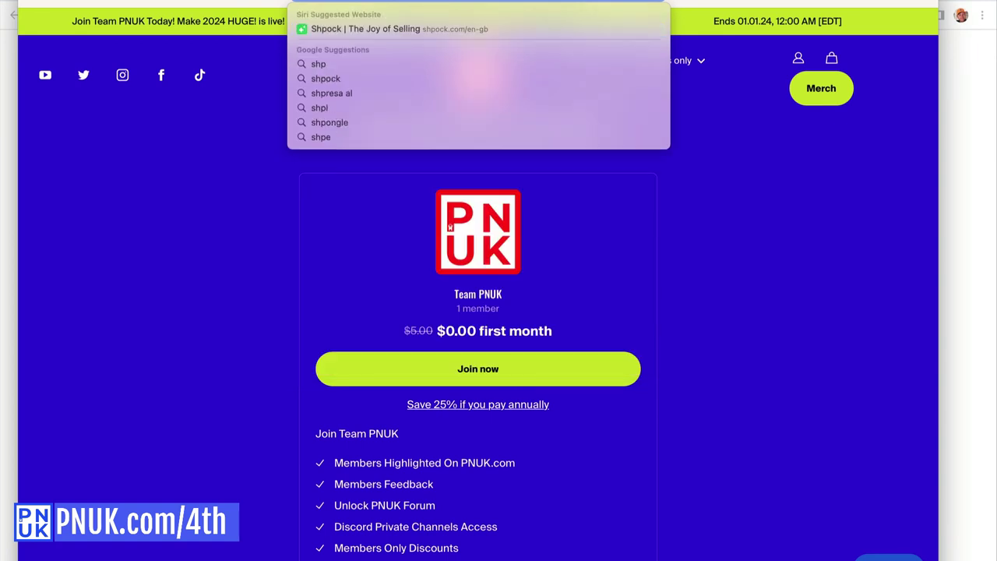
{"action": "key", "text": "BackSpace"}
{"action": "type", "text": "op.pnu"}
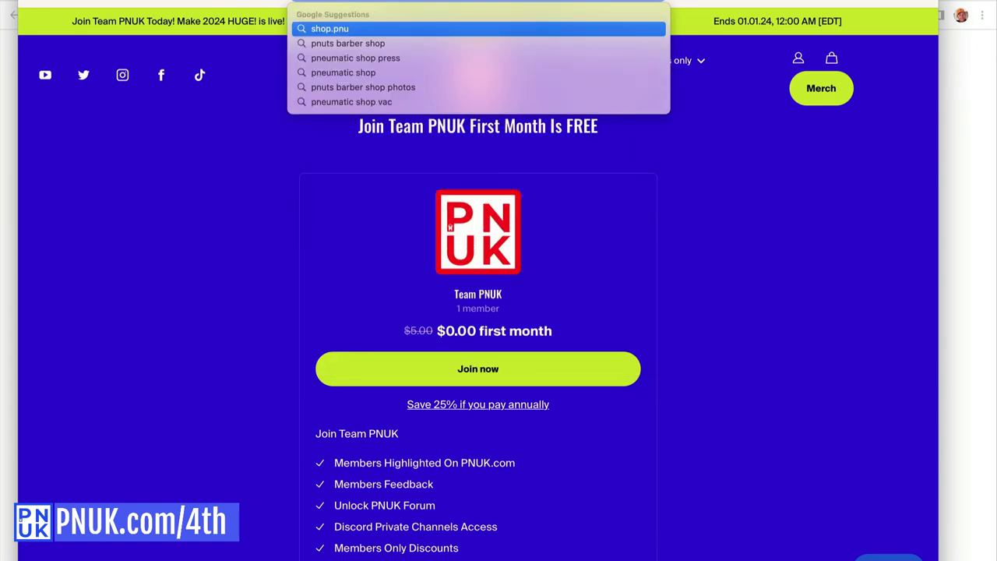
{"action": "type", "text": "k.com"}
{"action": "key", "text": "Return"}
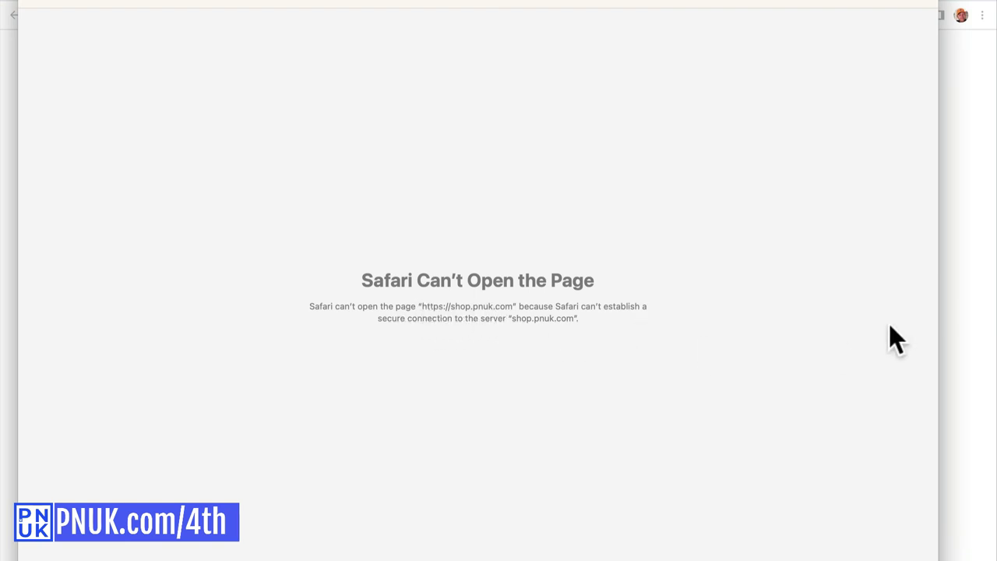
{"action": "left_click", "coordinate": [988, 331]}
Wait until every DNS record, including the support.shop TXT, verifies, then reload shop.pnuk.com until the membership tiers load.
{"action": "left_click", "coordinate": [560, 5]}
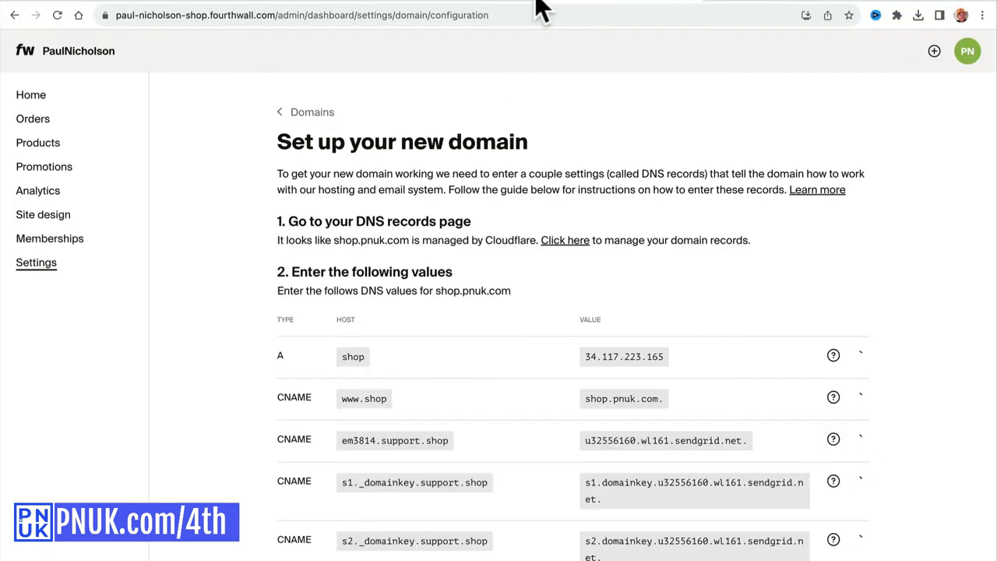
{"action": "scroll", "coordinate": [558, 385], "scroll_direction": "down", "scroll_amount": 7}
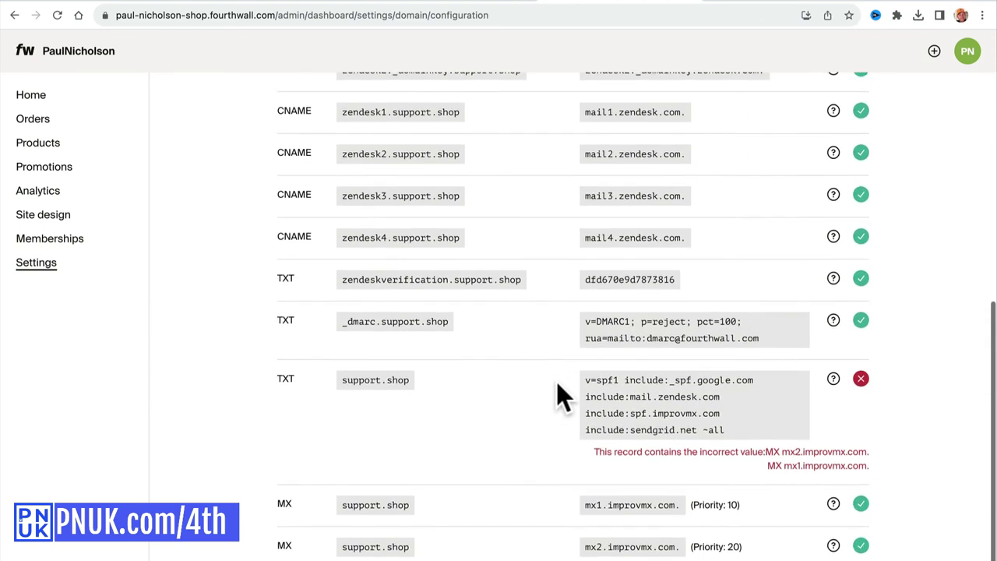
{"action": "scroll", "coordinate": [849, 390], "scroll_direction": "down", "scroll_amount": 2}
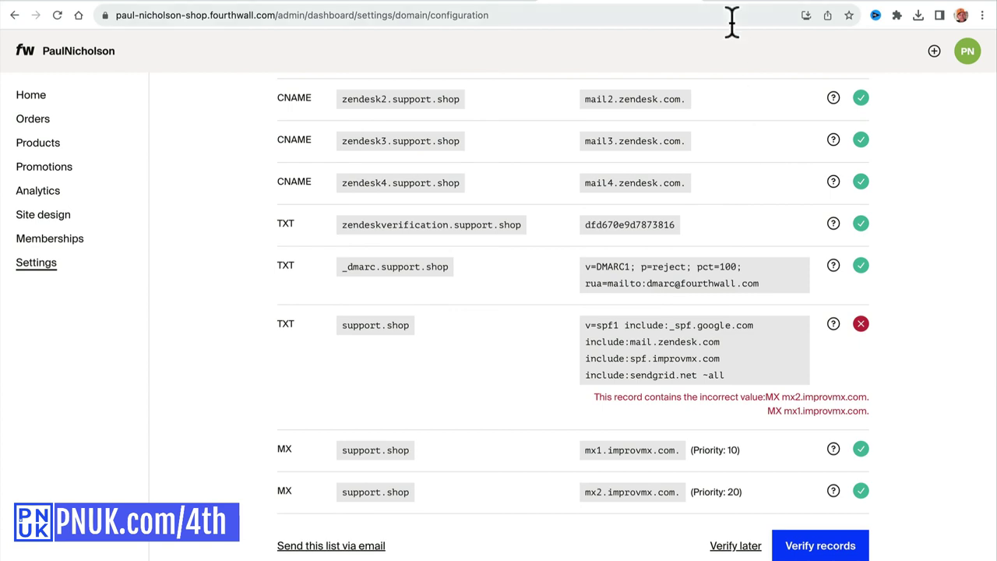
{"action": "left_click", "coordinate": [590, 5]}
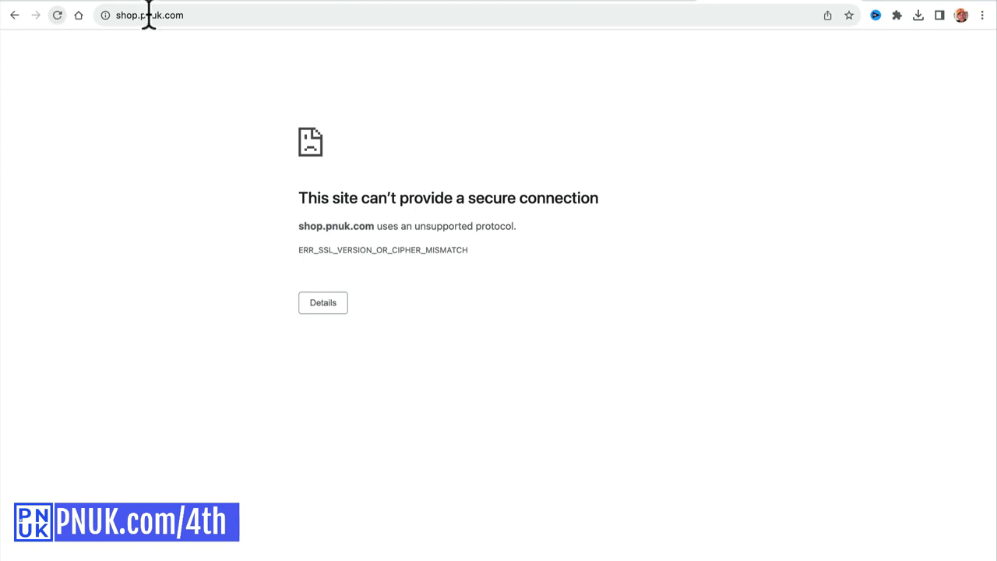
{"action": "left_click", "coordinate": [592, 8]}
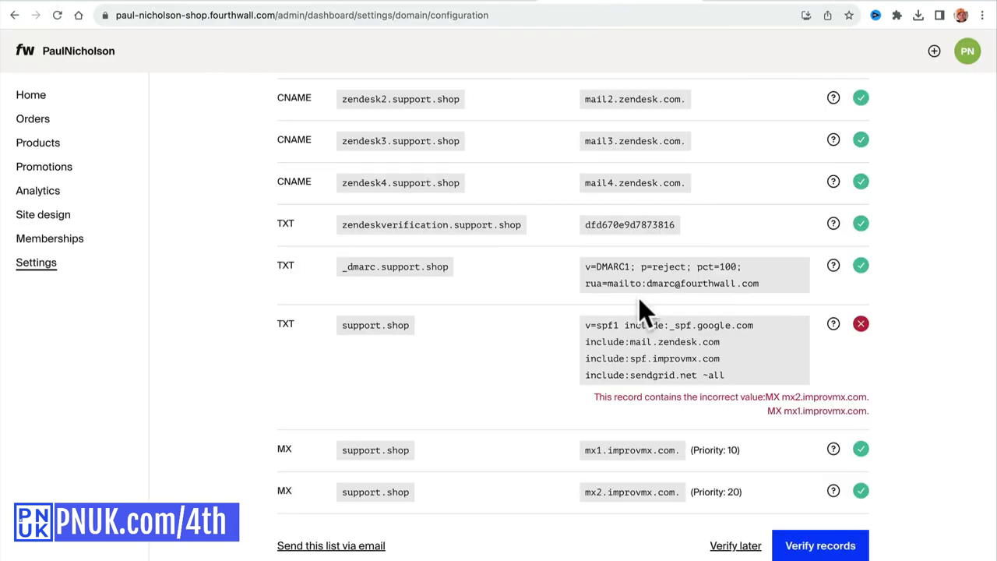
{"action": "scroll", "coordinate": [639, 298], "scroll_direction": "up", "scroll_amount": 10}
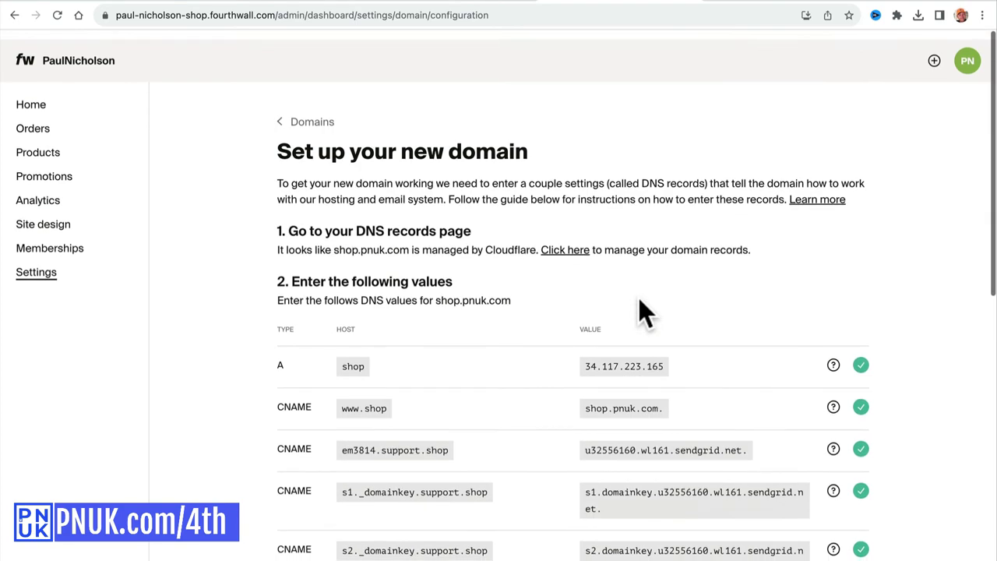
{"action": "scroll", "coordinate": [627, 276], "scroll_direction": "down", "scroll_amount": 10}
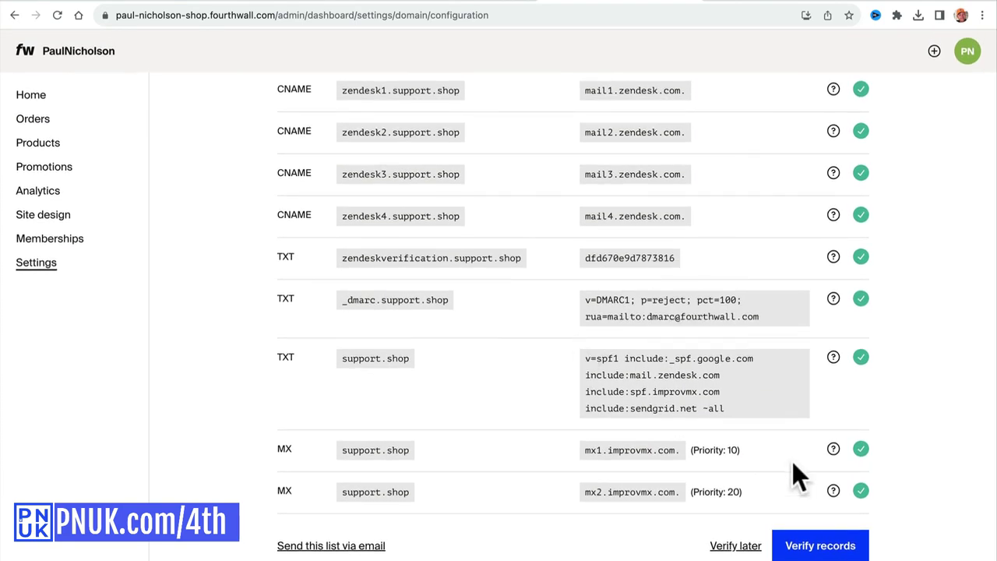
{"action": "scroll", "coordinate": [925, 304], "scroll_direction": "up", "scroll_amount": 10}
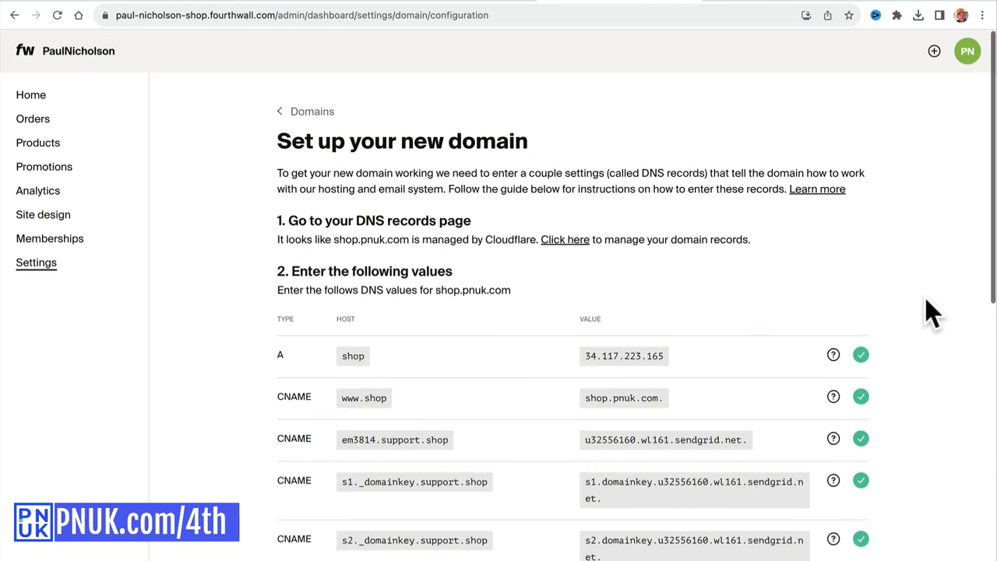
{"action": "scroll", "coordinate": [925, 303], "scroll_direction": "down", "scroll_amount": 10}
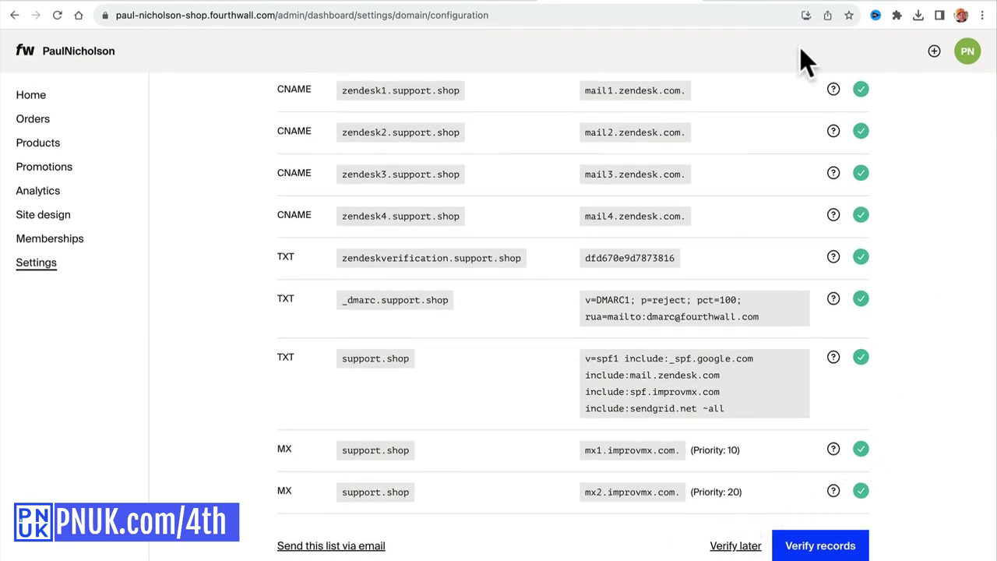
{"action": "left_click", "coordinate": [767, 2]}
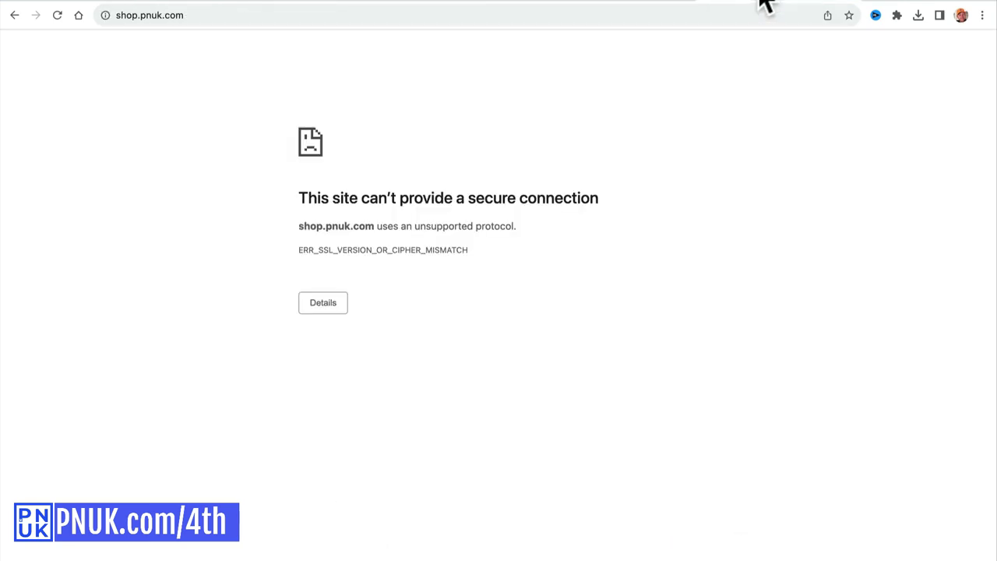
{"action": "left_click", "coordinate": [57, 16]}
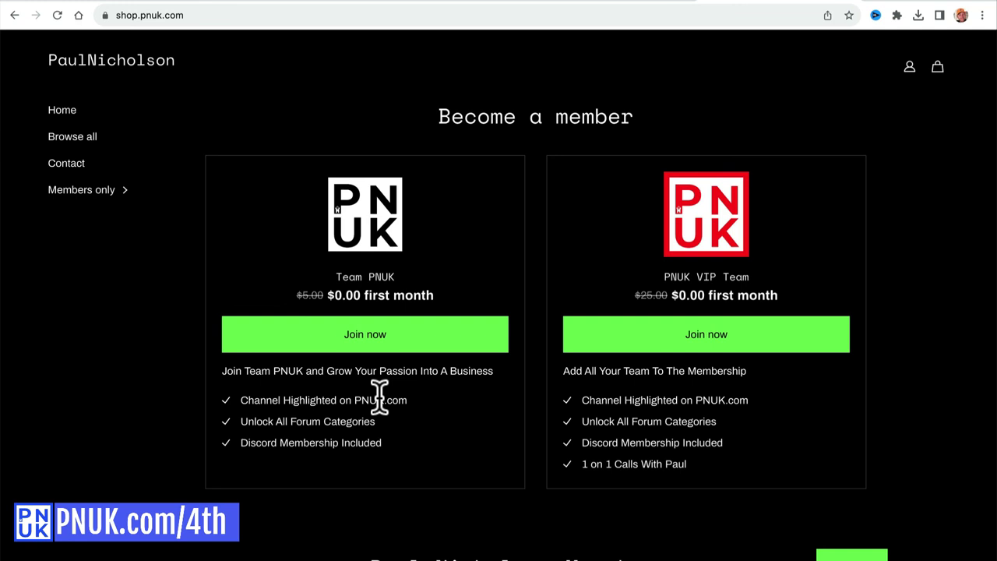
{"action": "left_click", "coordinate": [169, 16]}
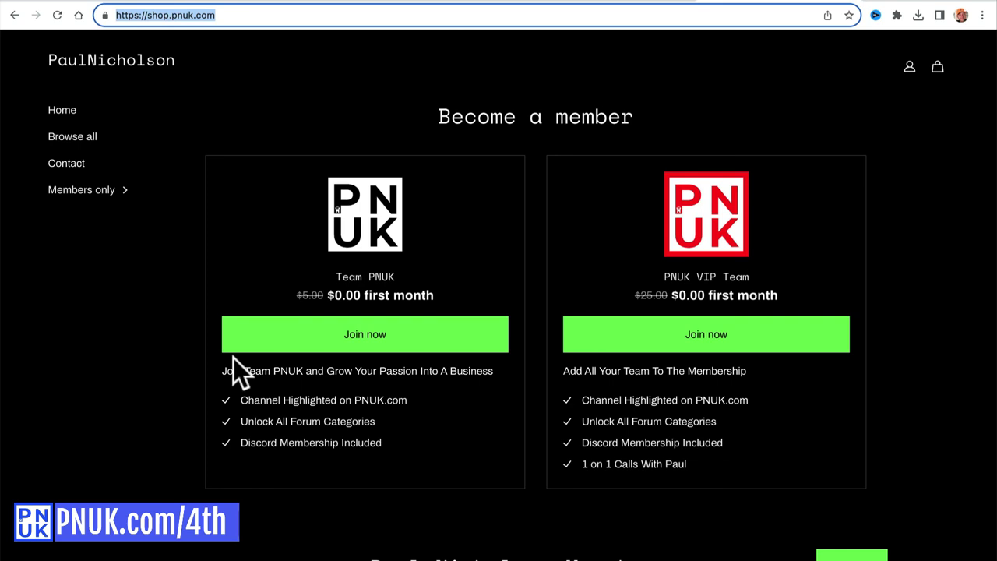
{"action": "left_click", "coordinate": [366, 336]}
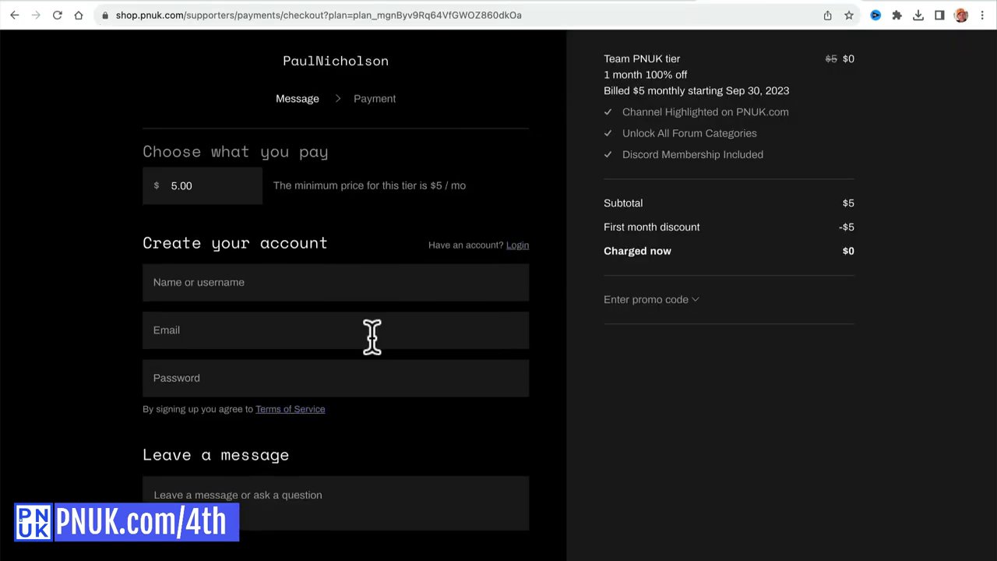
{"action": "key", "text": "super+bracketleft"}
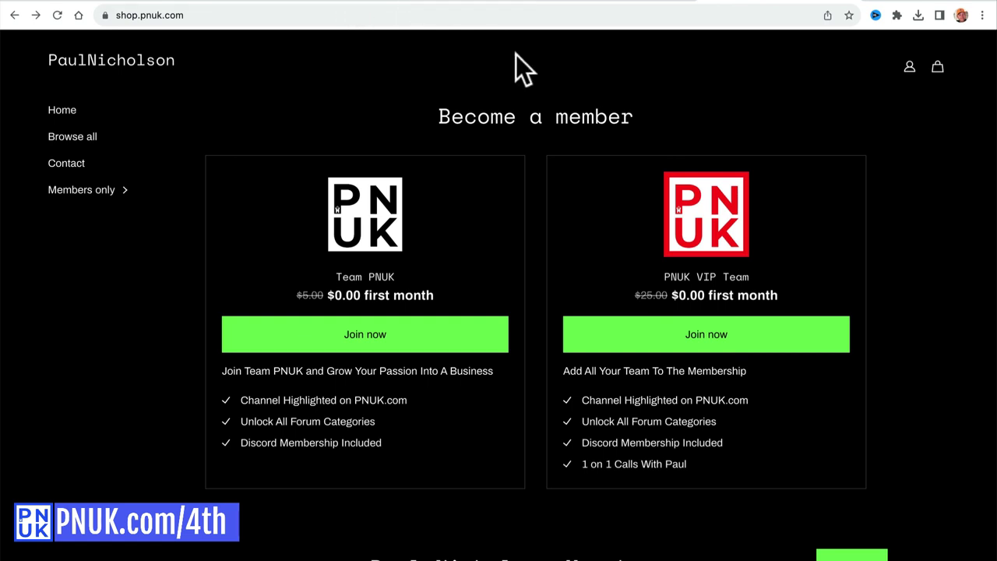
Review the Billing and payouts settings and bank payout setup, then return to the dashboard home.
{"action": "left_click", "coordinate": [501, 3]}
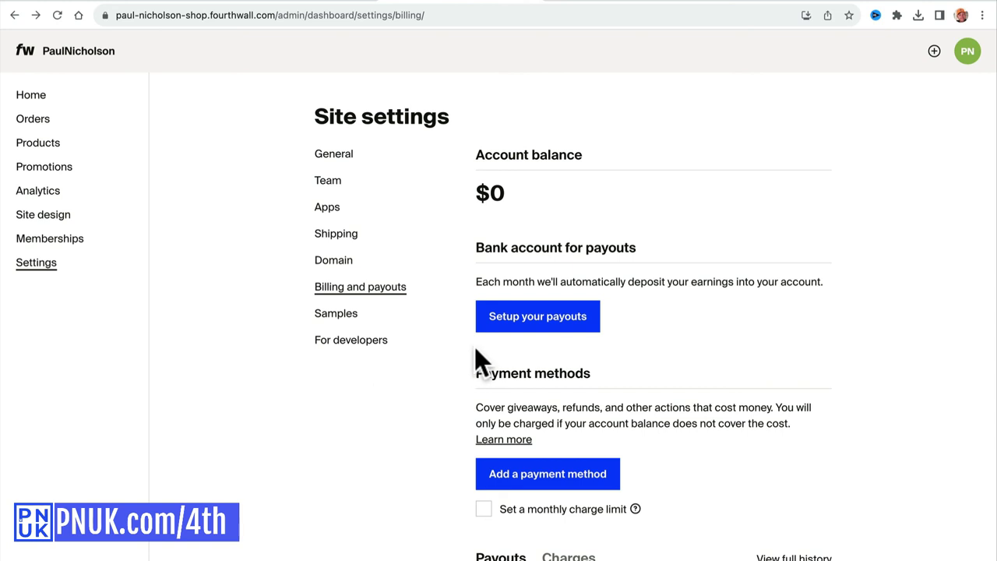
{"action": "left_click", "coordinate": [33, 264]}
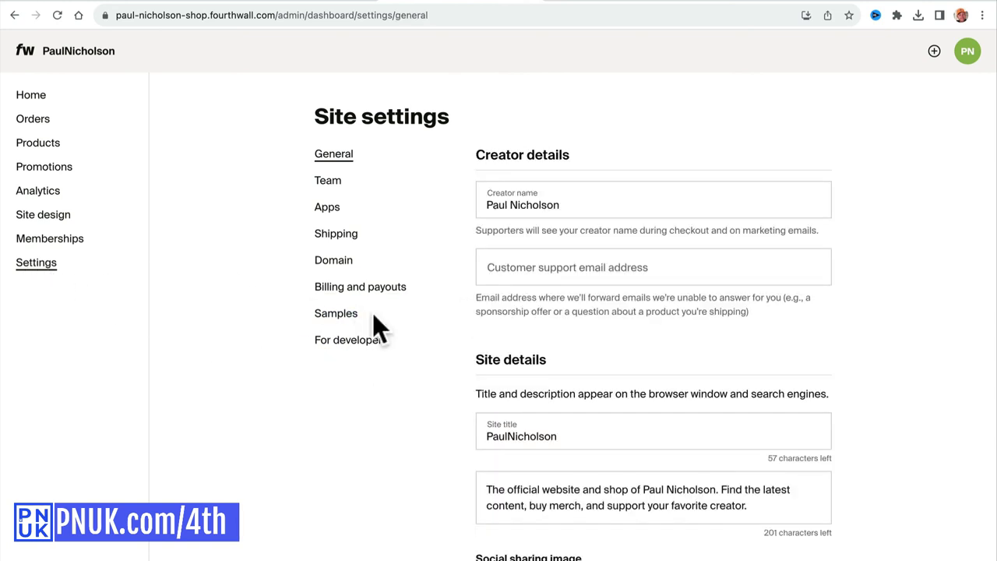
{"action": "left_click", "coordinate": [378, 285]}
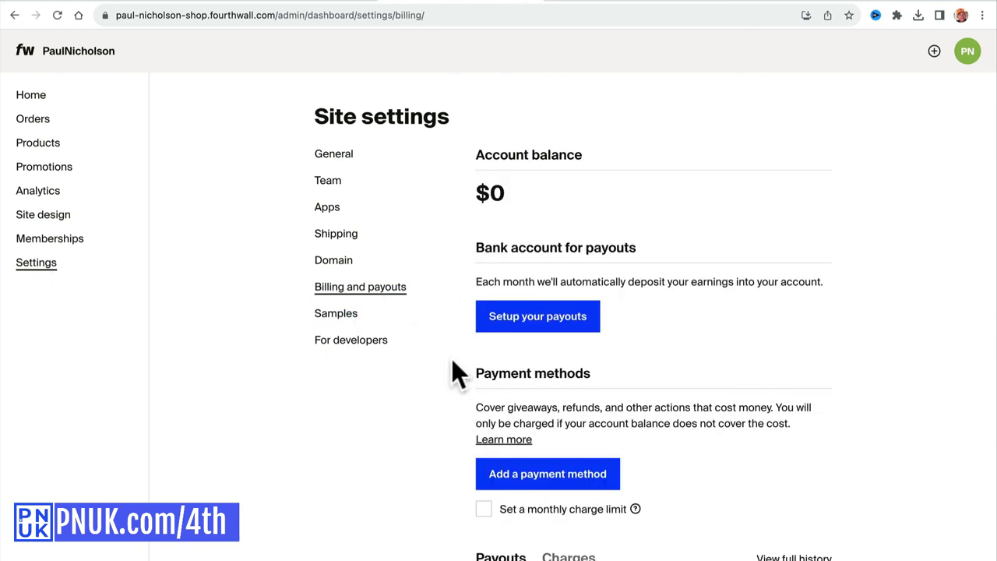
{"action": "scroll", "coordinate": [424, 389], "scroll_direction": "down", "scroll_amount": 1}
{"action": "scroll", "coordinate": [421, 405], "scroll_direction": "down", "scroll_amount": 2}
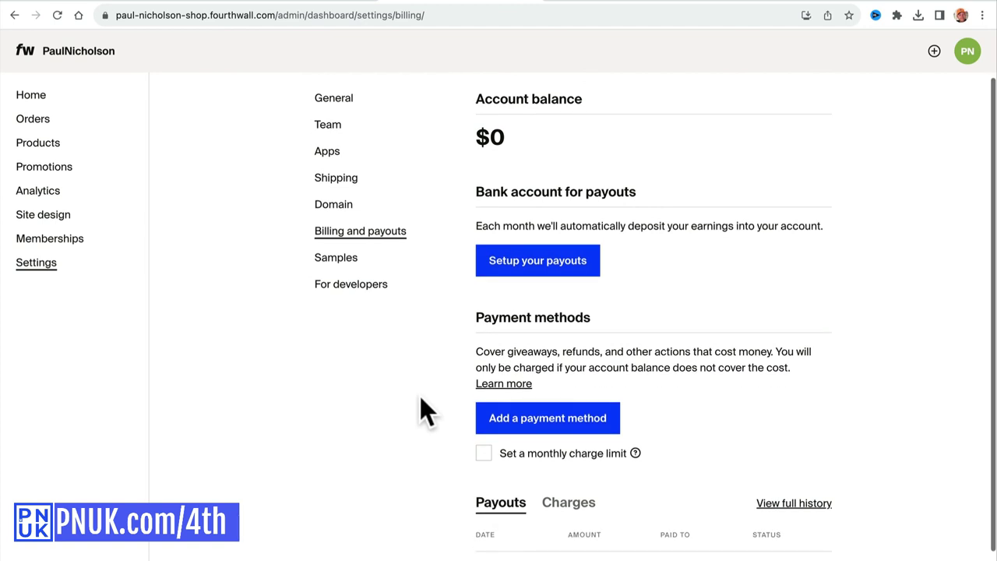
{"action": "left_click", "coordinate": [511, 262]}
{"action": "scroll", "coordinate": [445, 310], "scroll_direction": "left", "scroll_amount": 2}
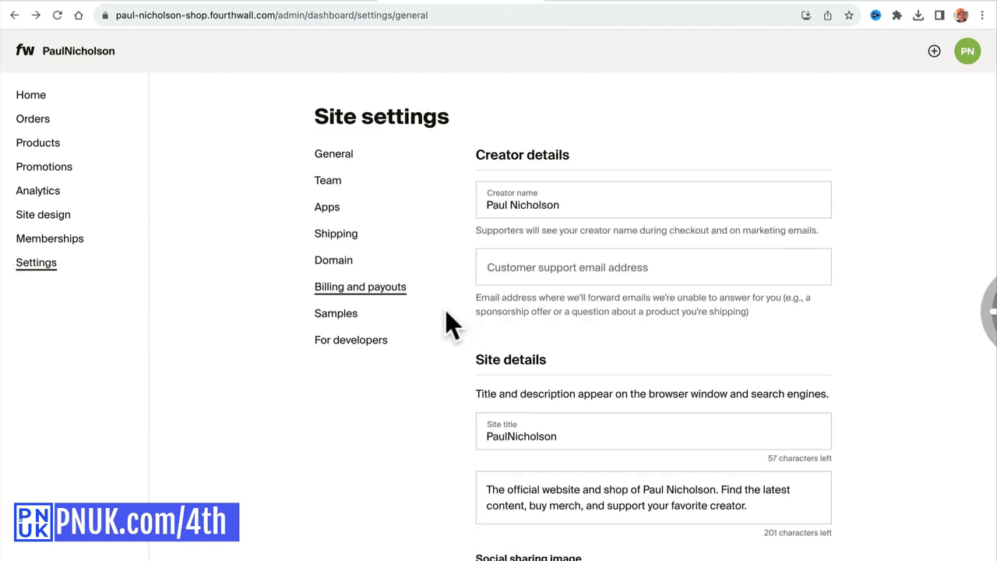
{"action": "scroll", "coordinate": [445, 311], "scroll_direction": "right", "scroll_amount": 2}
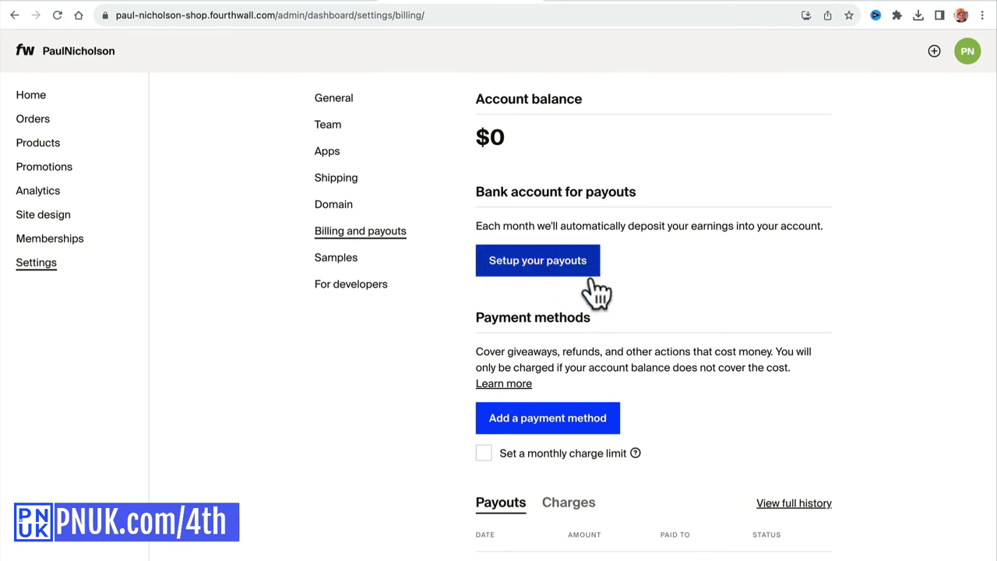
{"action": "scroll", "coordinate": [588, 335], "scroll_direction": "down", "scroll_amount": 1}
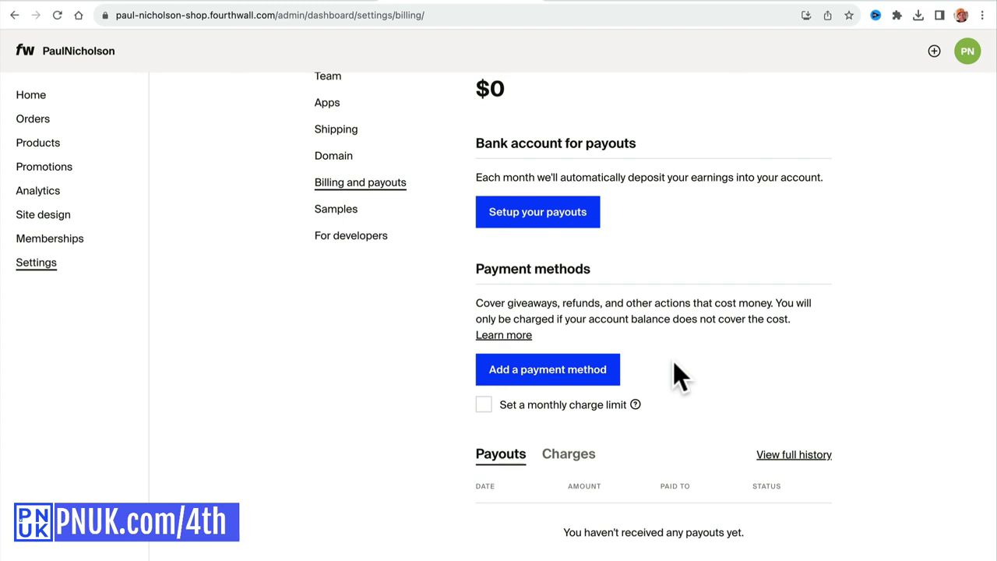
{"action": "key", "text": "alt+Left"}
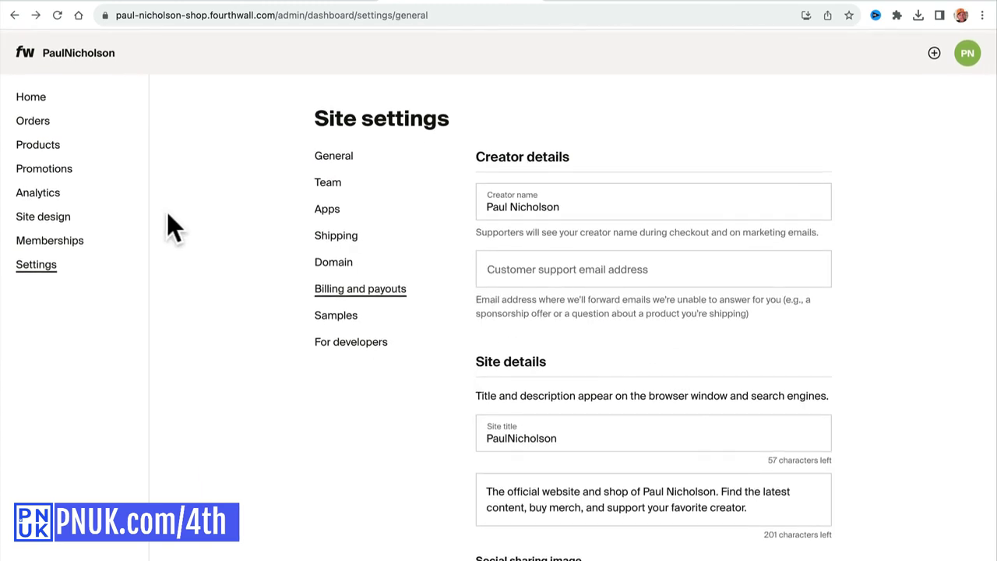
{"action": "left_click", "coordinate": [23, 96]}
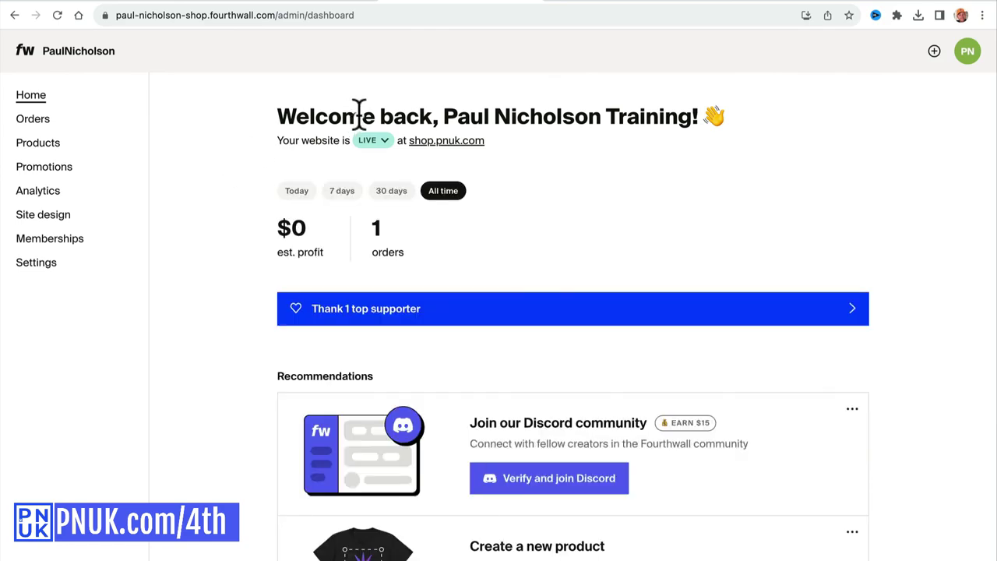
Open the live shop.pnuk.com membership page, then load team.pnuk.com.
{"action": "left_click", "coordinate": [717, 2]}
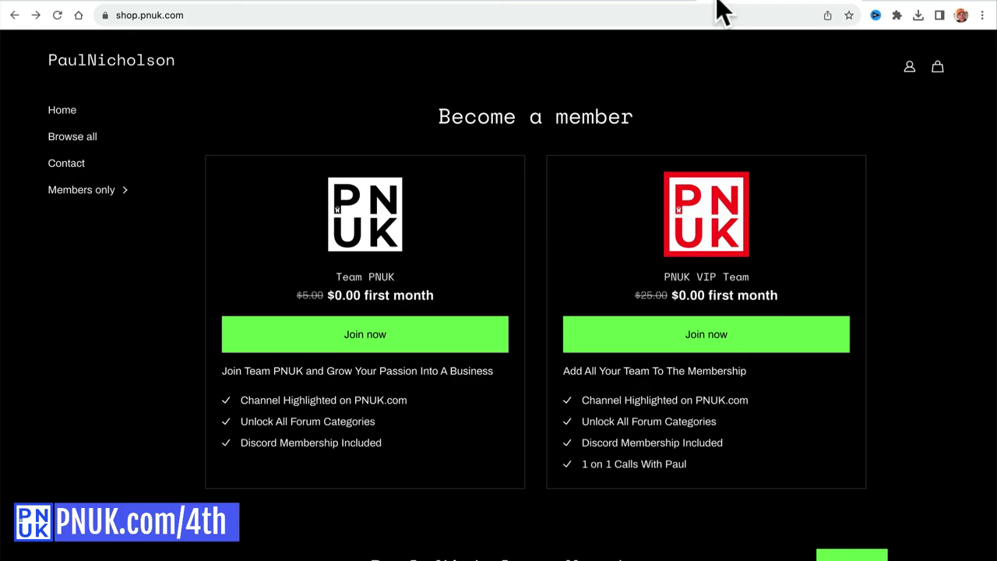
{"action": "left_click", "coordinate": [495, 15]}
{"action": "type", "text": "team.p"}
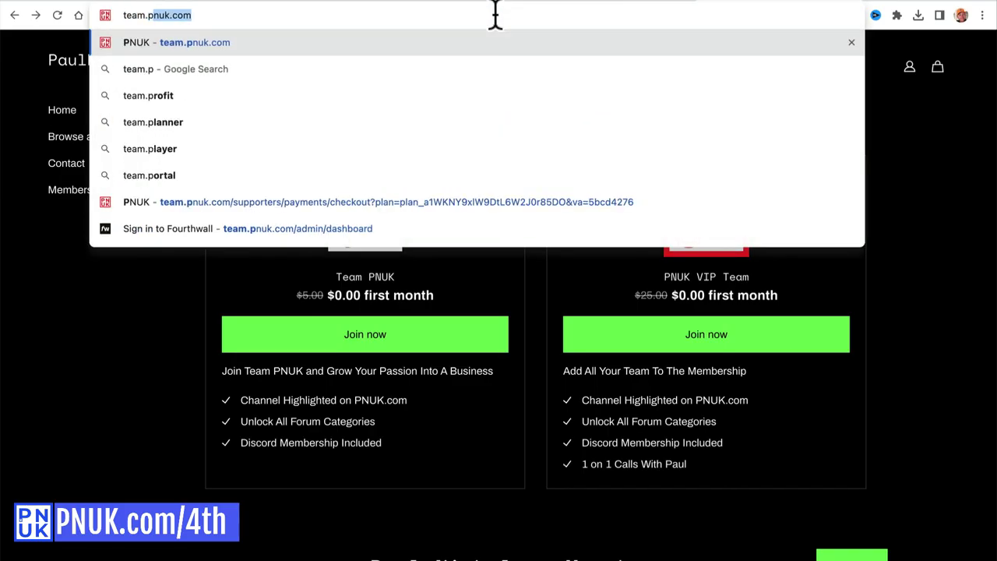
{"action": "type", "text": "nuk.com"}
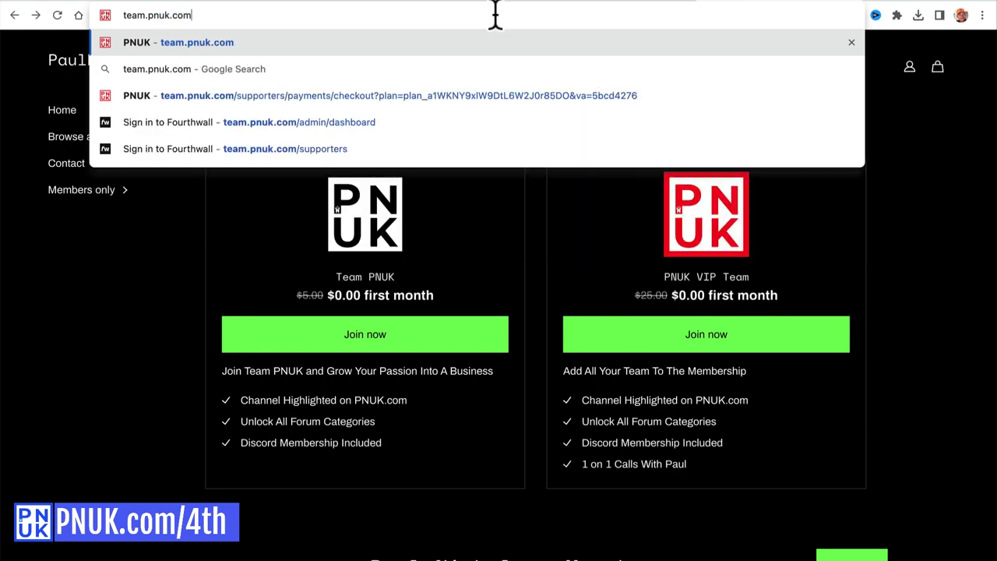
{"action": "key", "text": "Return"}
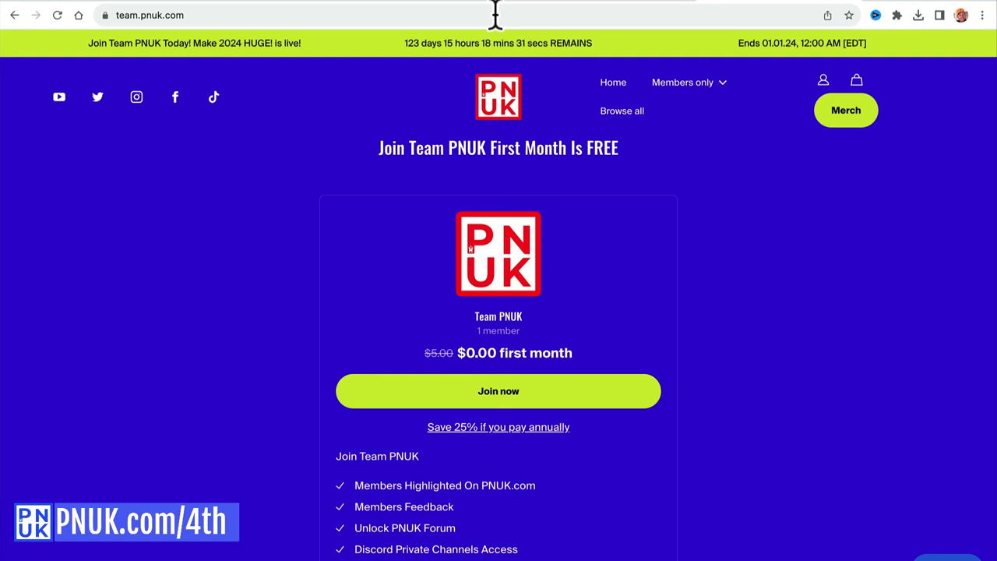
Browse the Team PNUK page with its $0.00 first month, donations and featured merch.
{"action": "double_click", "coordinate": [496, 15]}
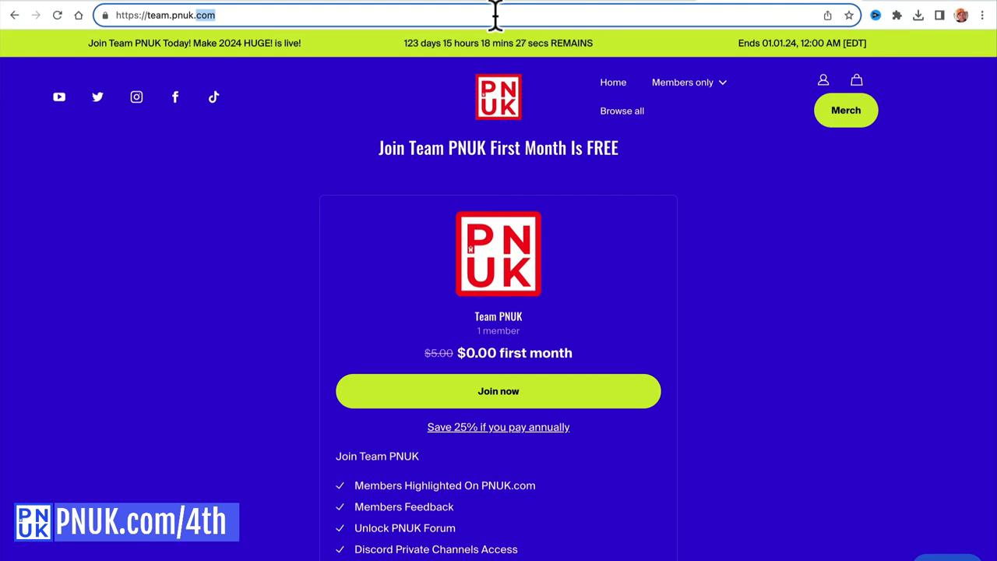
{"action": "scroll", "coordinate": [511, 319], "scroll_direction": "down", "scroll_amount": 10}
{"action": "scroll", "coordinate": [439, 445], "scroll_direction": "down", "scroll_amount": 3}
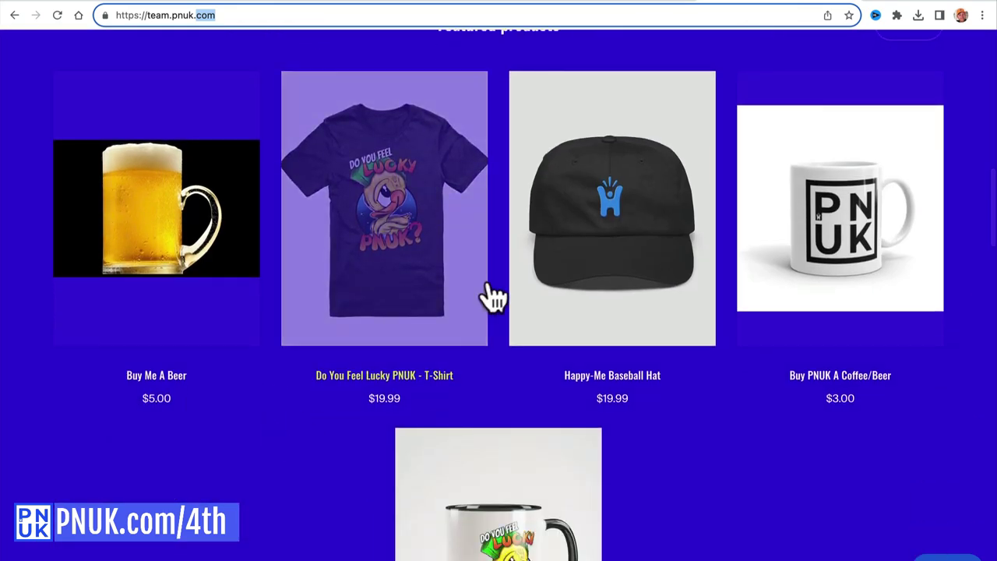
{"action": "scroll", "coordinate": [574, 357], "scroll_direction": "down", "scroll_amount": 6}
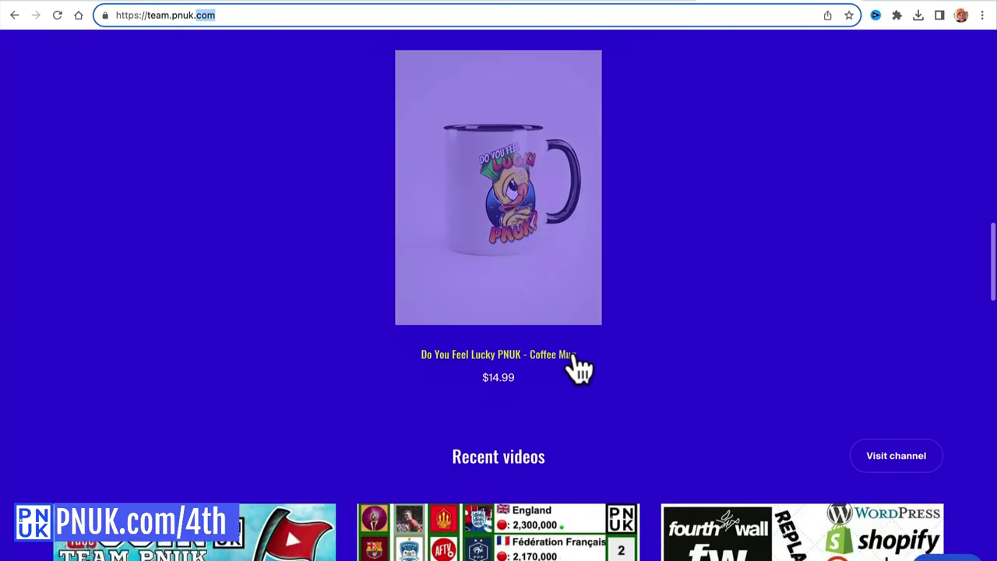
{"action": "scroll", "coordinate": [574, 352], "scroll_direction": "up", "scroll_amount": 9}
{"action": "scroll", "coordinate": [574, 352], "scroll_direction": "up", "scroll_amount": 10}
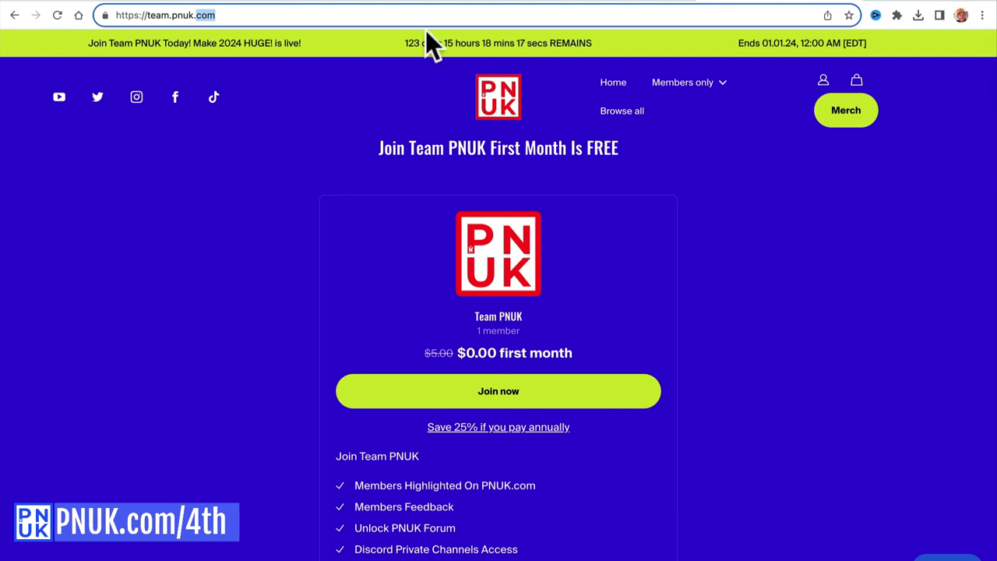
{"action": "left_click", "coordinate": [418, 15]}
{"action": "type", "text": "you"}
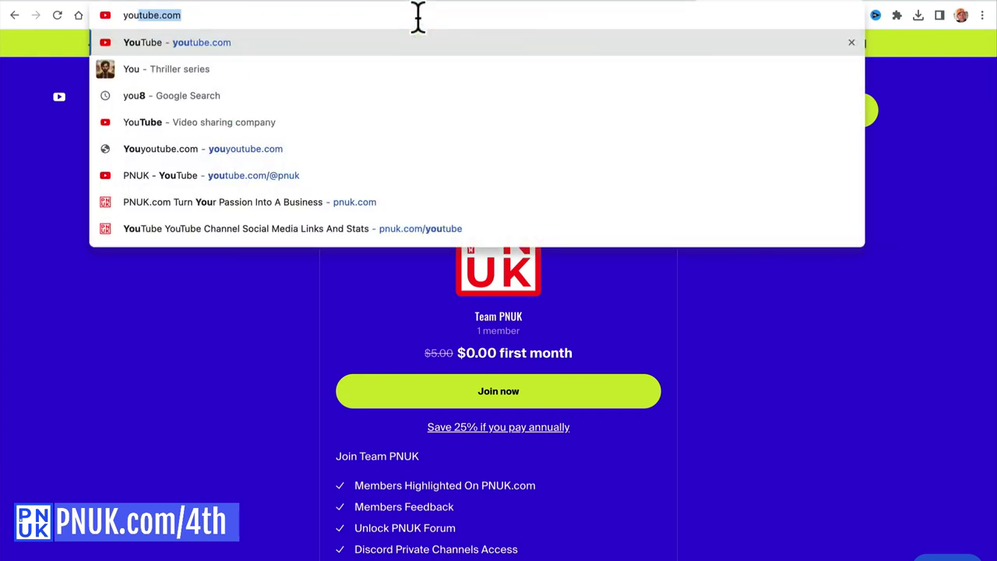
{"action": "key", "text": "Right"}
{"action": "type", "text": "/@"}
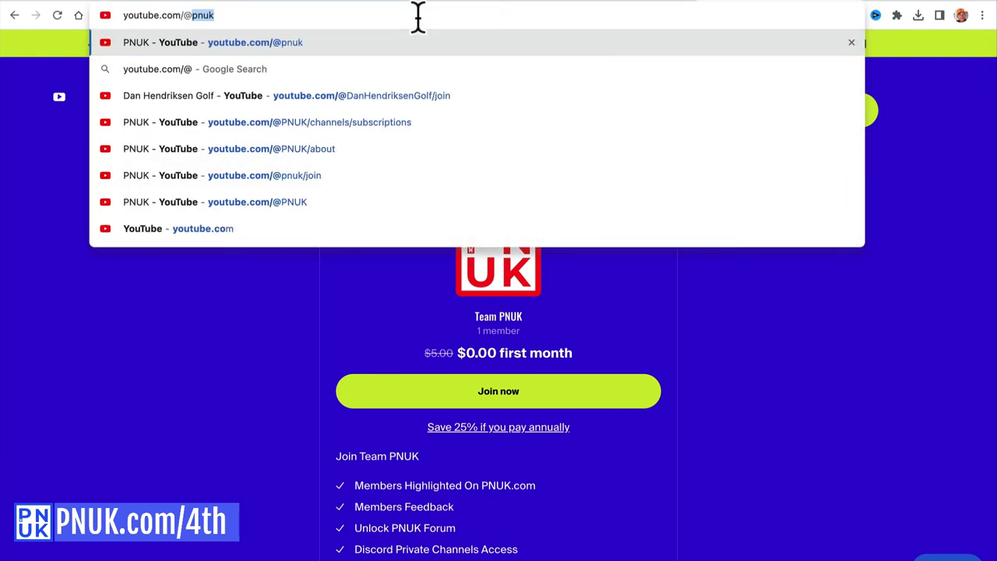
{"action": "key", "text": "Return"}
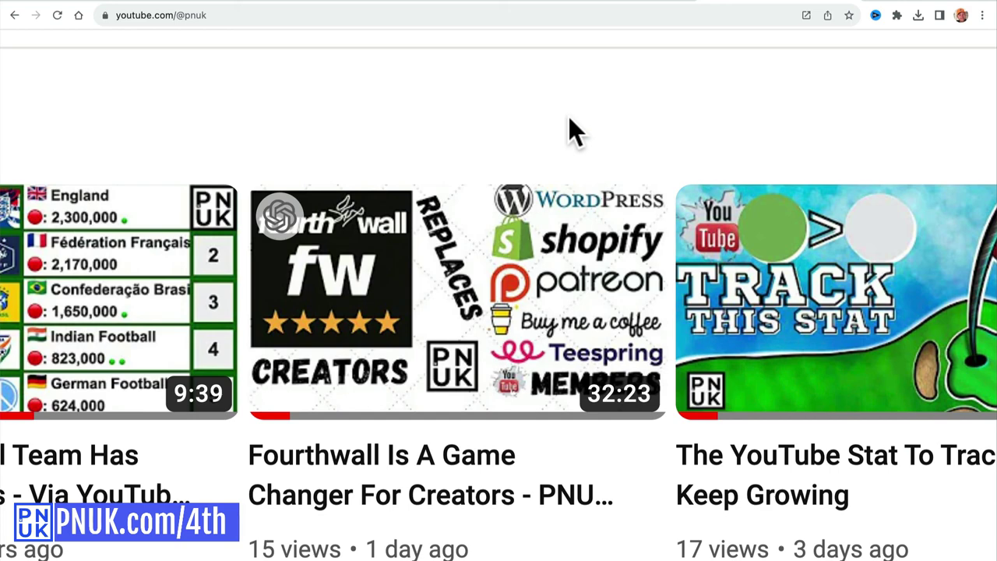
{"action": "key", "text": "super+minus"}
{"action": "key", "text": "super+minus"}
{"action": "key", "text": "super+minus"}
{"action": "key", "text": "super+minus"}
{"action": "key", "text": "super+minus"}
{"action": "key", "text": "super+minus"}
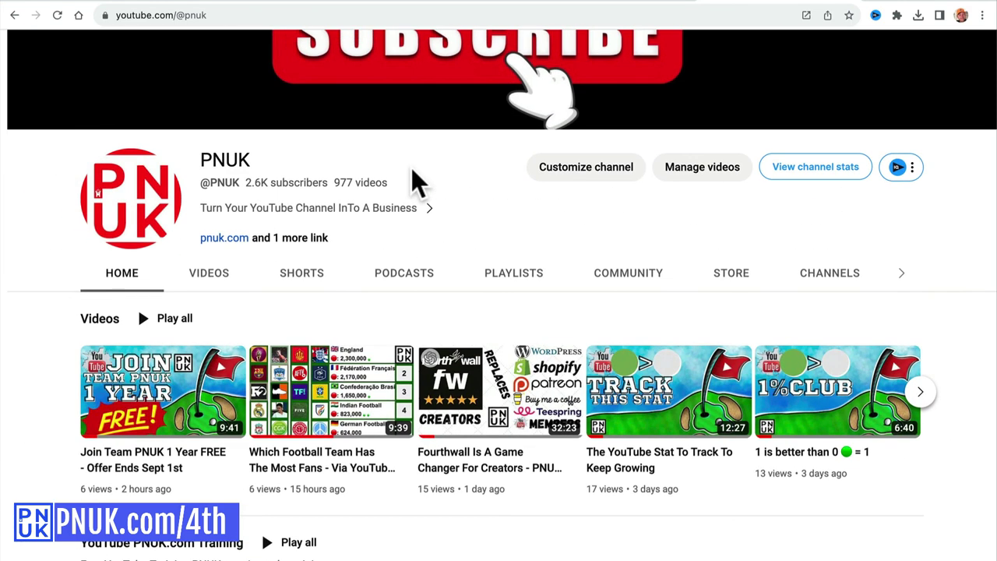
{"action": "key", "text": "super+minus"}
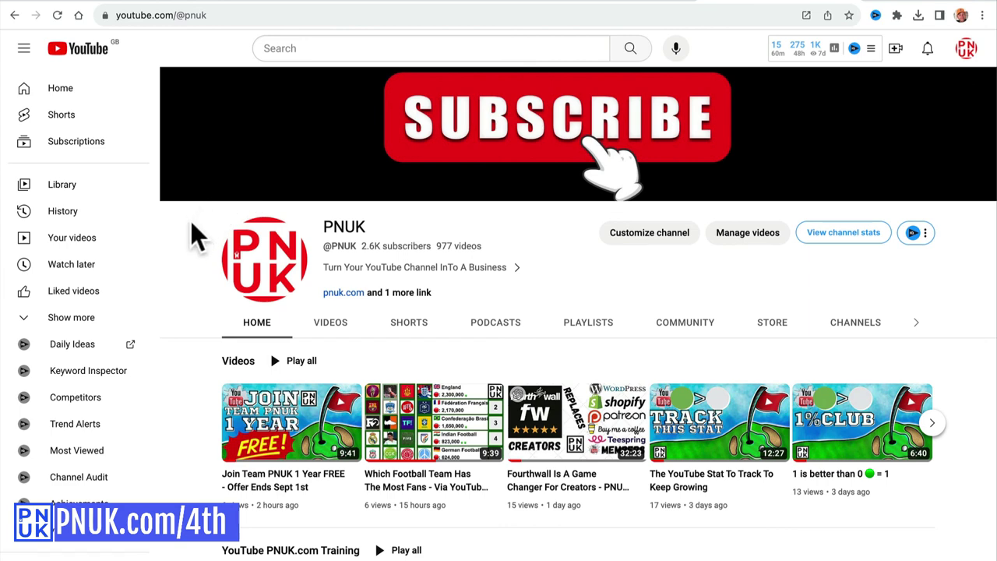
{"action": "left_click", "coordinate": [176, 22]}
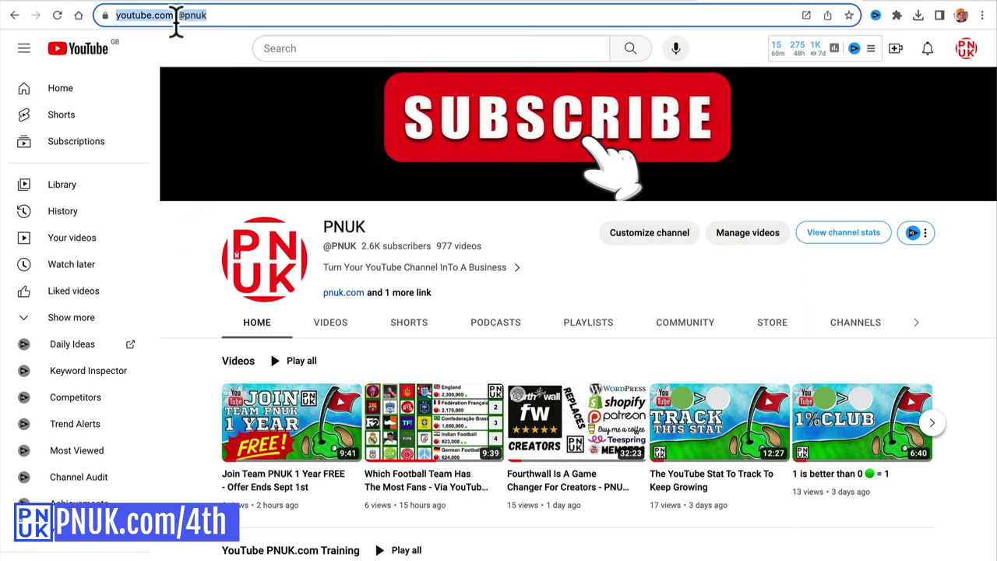
Load pnuk.com, then follow the pnuk.com/4th short link to the Fourthwall introduction page.
{"action": "type", "text": "pnuk.com"}
{"action": "key", "text": "Return"}
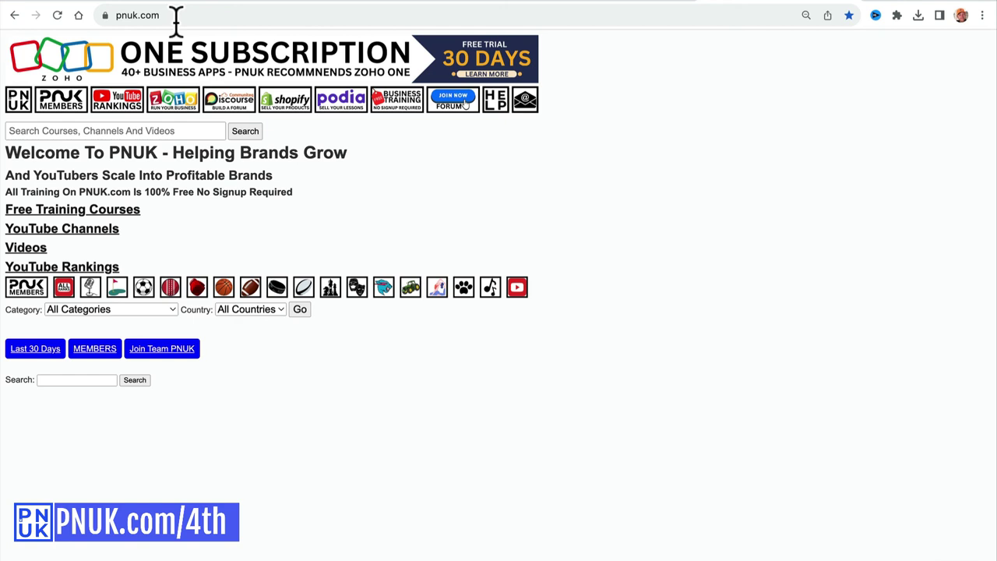
{"action": "left_click", "coordinate": [173, 15]}
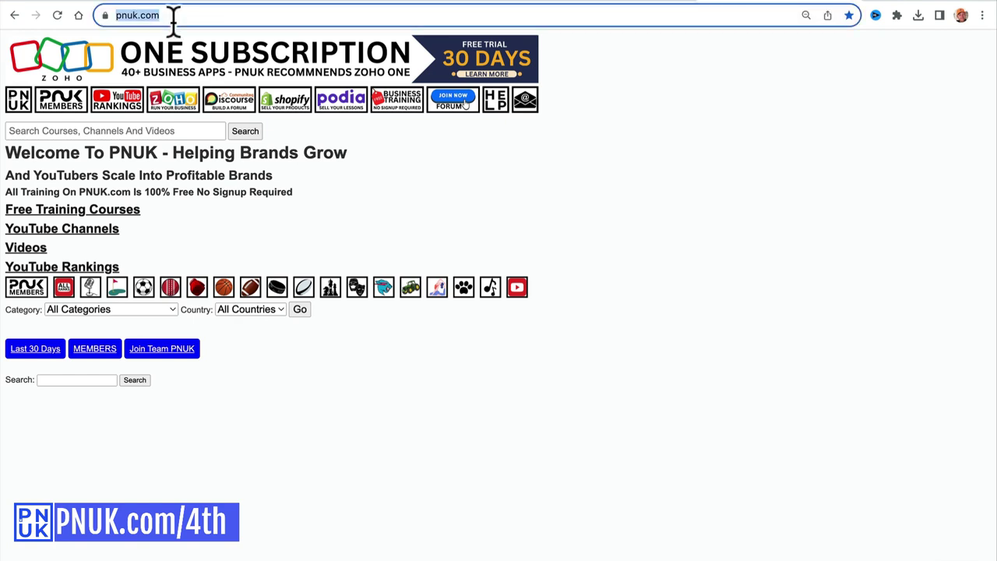
{"action": "left_click", "coordinate": [201, 14]}
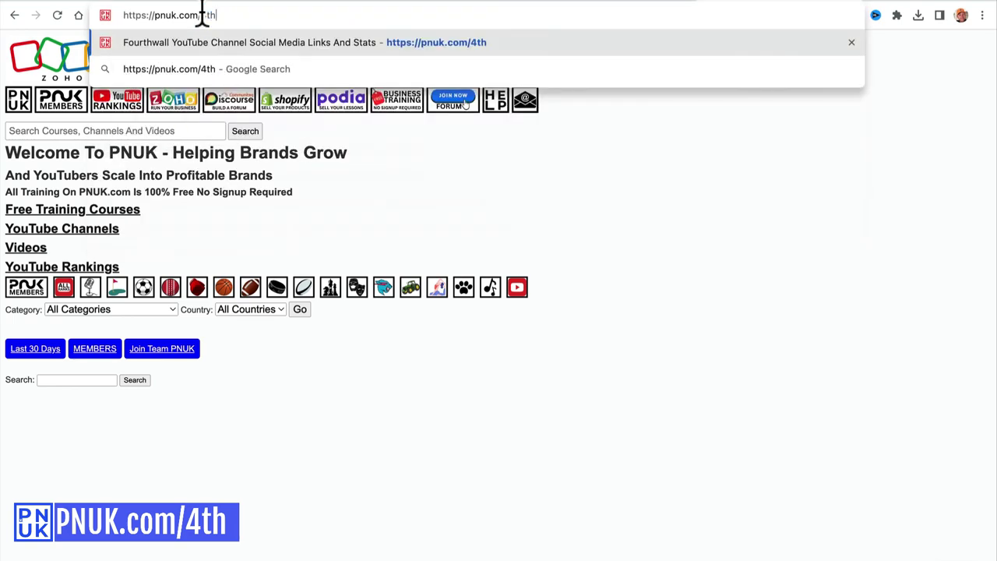
{"action": "key", "text": "Return"}
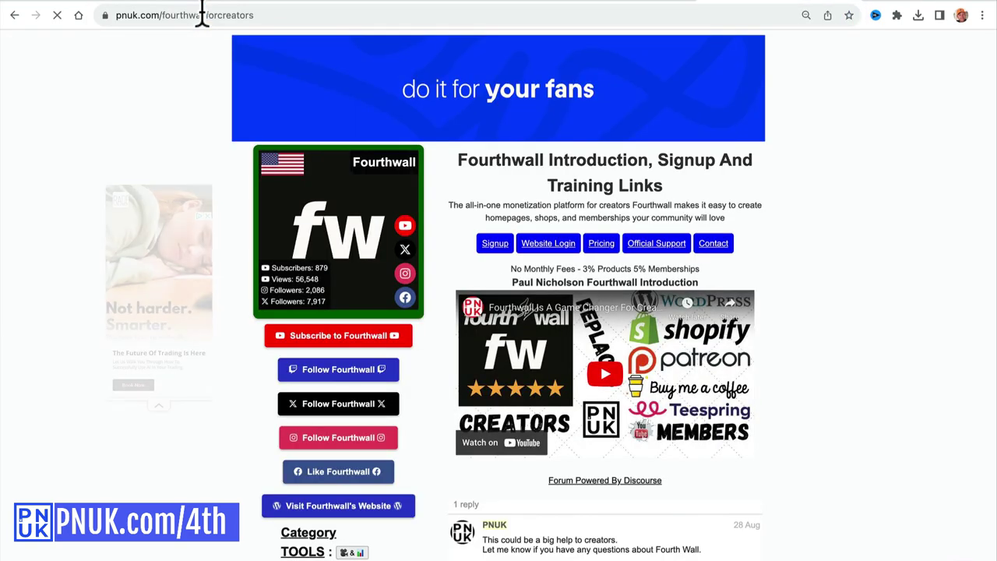